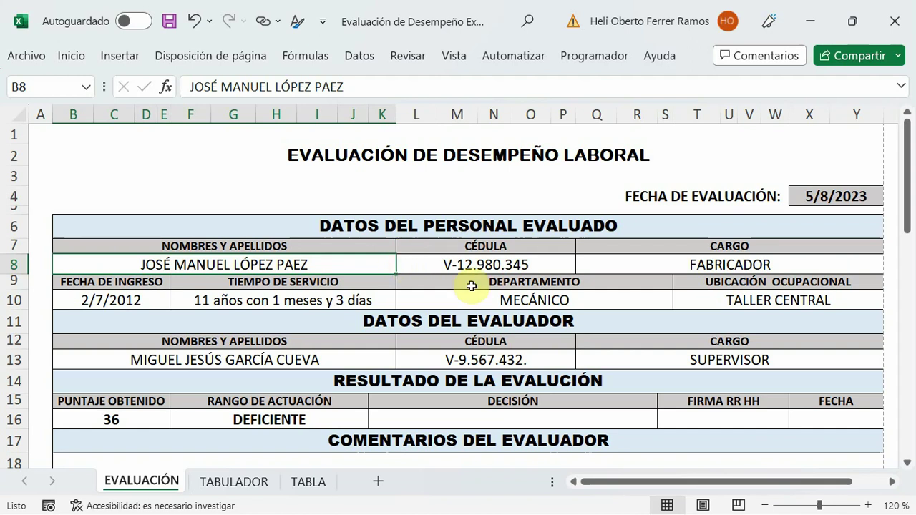
Inspect the formula behind the evaluation date on the form.
scroll(455, 301, down, 10)
scroll(455, 321, down, 2)
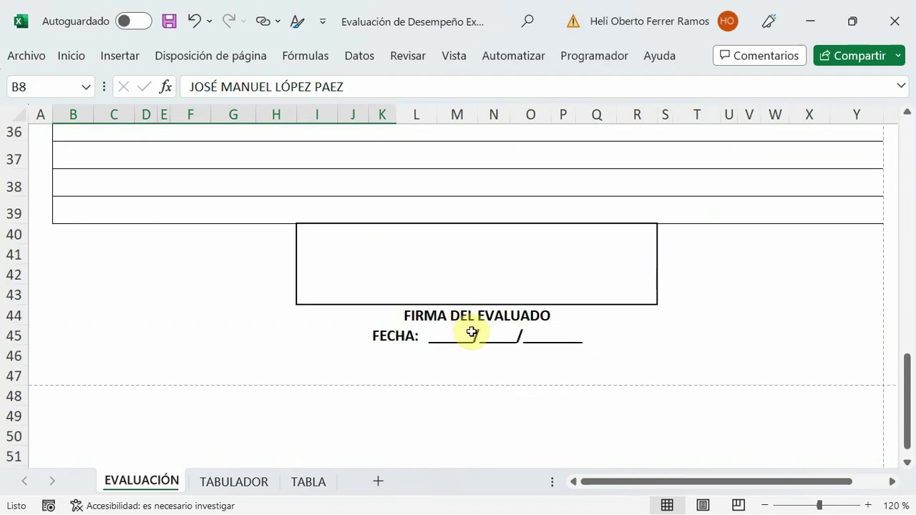
scroll(619, 432, up, 2)
scroll(620, 431, up, 7)
scroll(617, 434, up, 4)
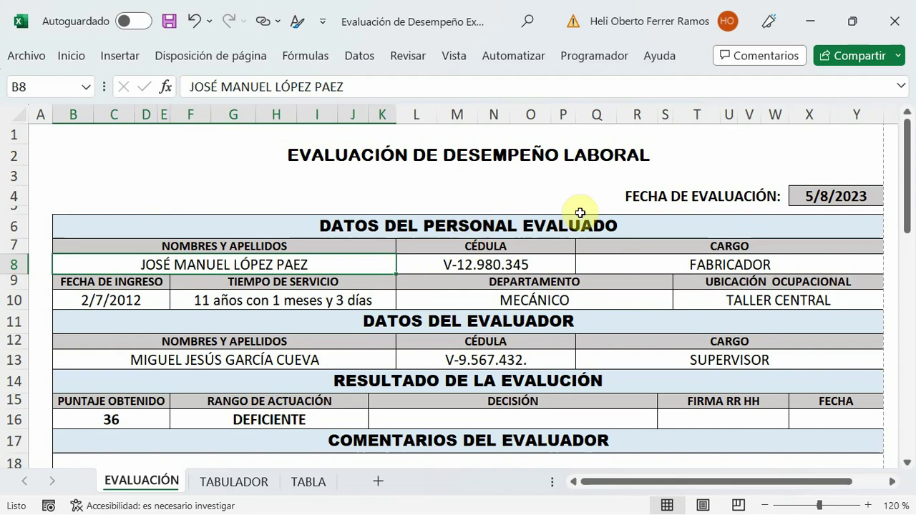
click(794, 196)
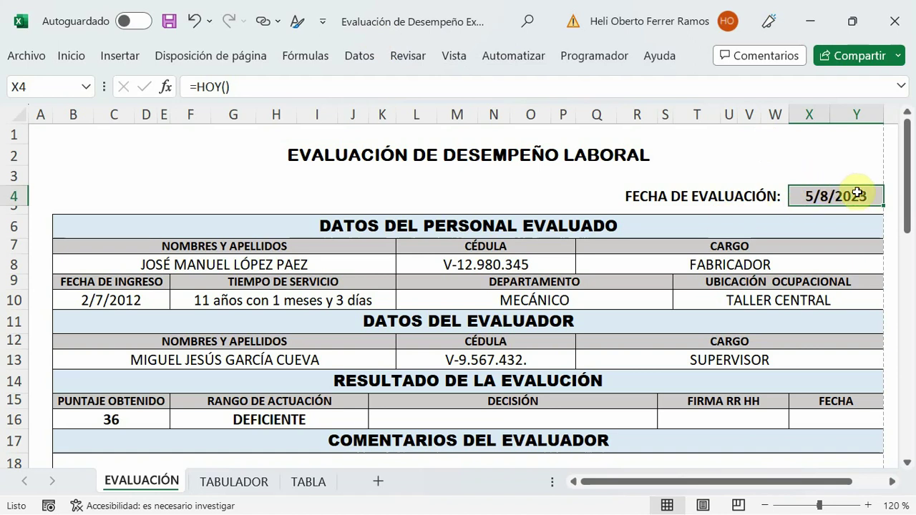
Scroll through the evaluation form to review its sections.
scroll(800, 222, down, 1)
scroll(795, 223, up, 1)
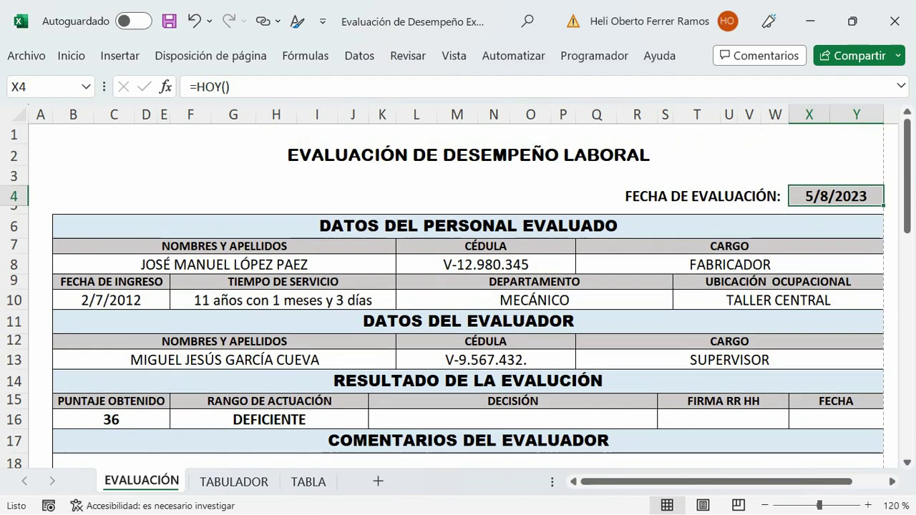
scroll(724, 231, down, 1)
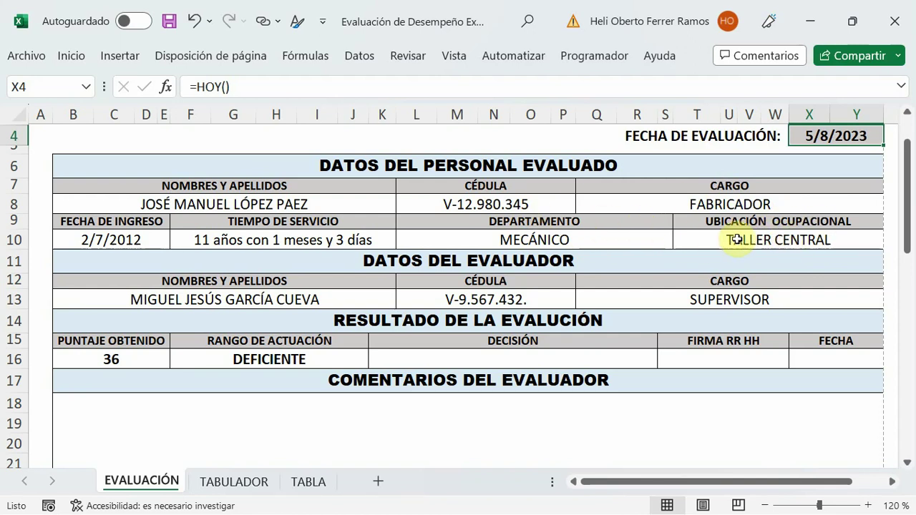
scroll(516, 277, down, 1)
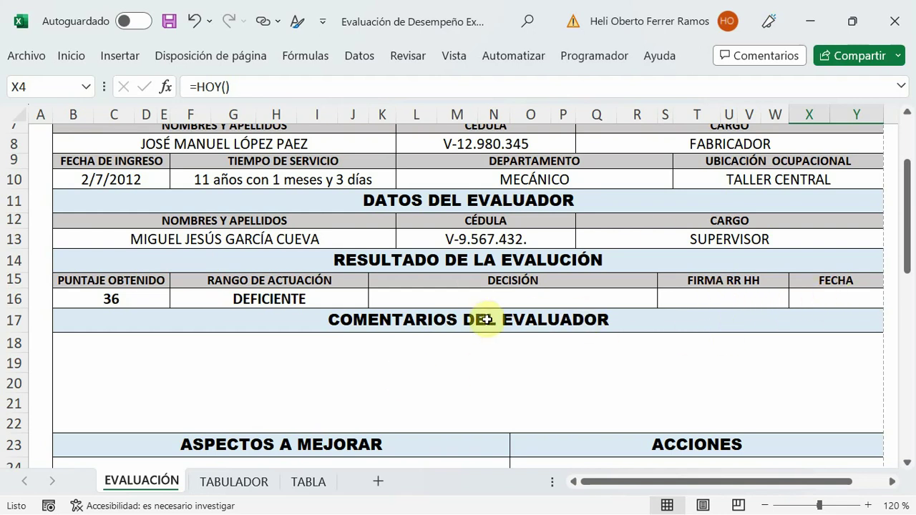
scroll(486, 319, down, 3)
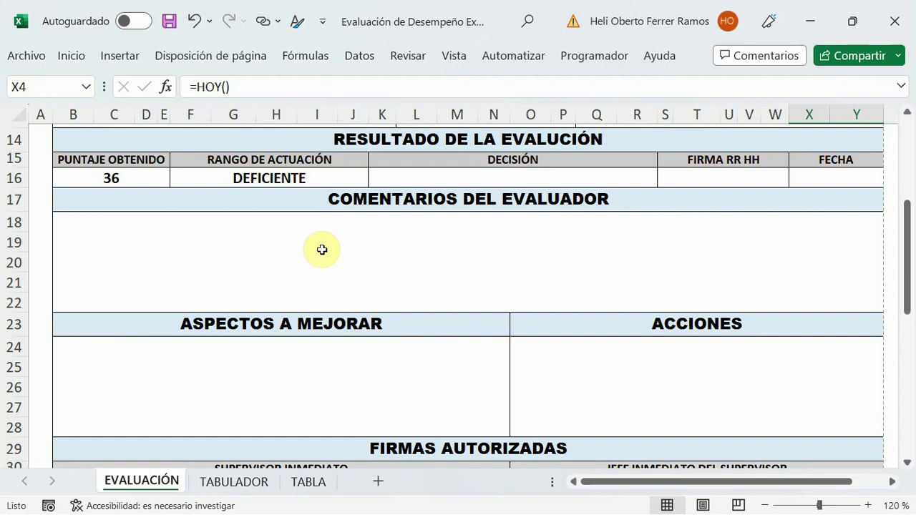
scroll(612, 286, down, 2)
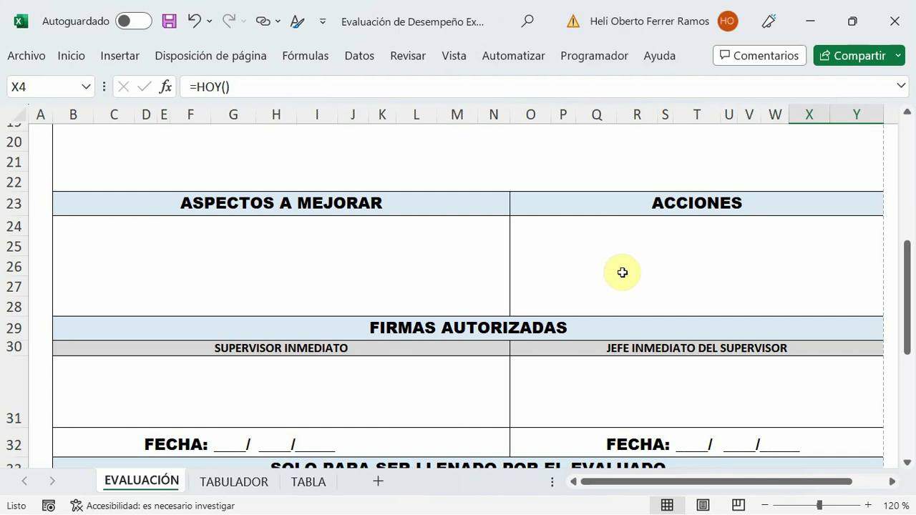
scroll(622, 272, down, 1)
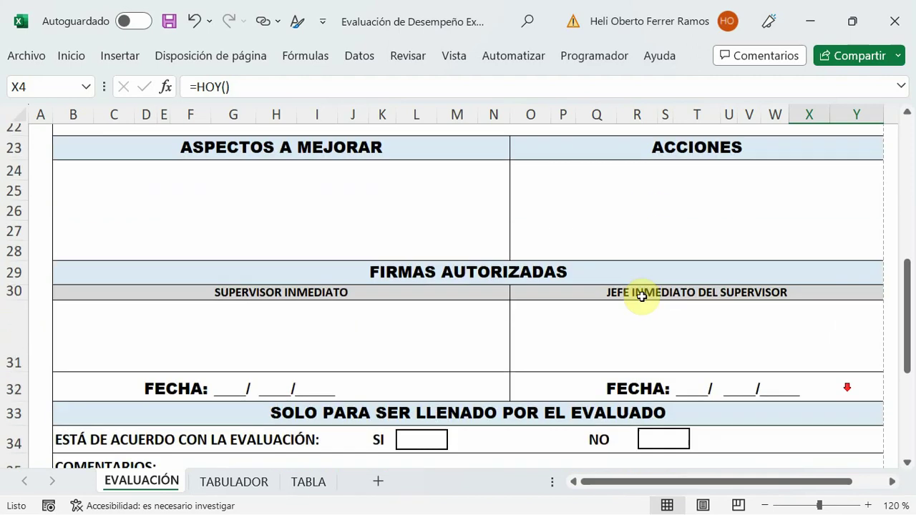
scroll(640, 297, down, 1)
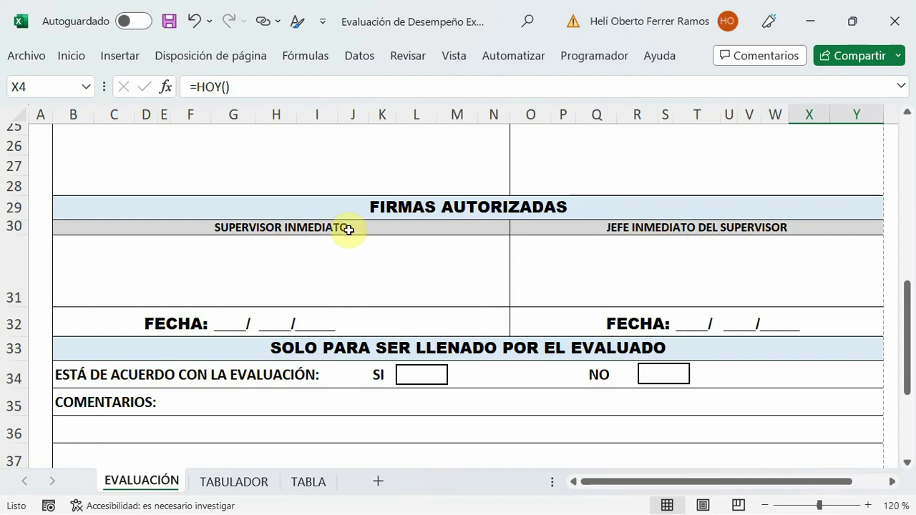
scroll(573, 254, down, 1)
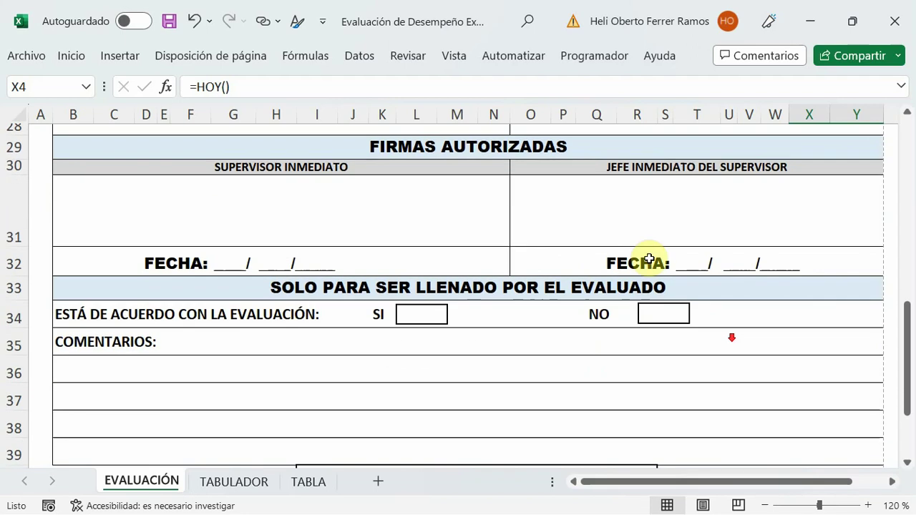
scroll(738, 257, down, 1)
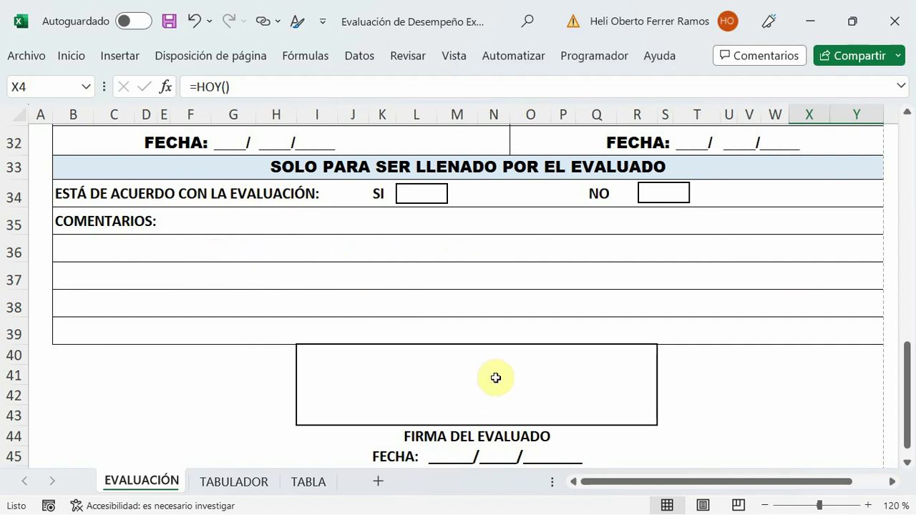
scroll(494, 378, down, 1)
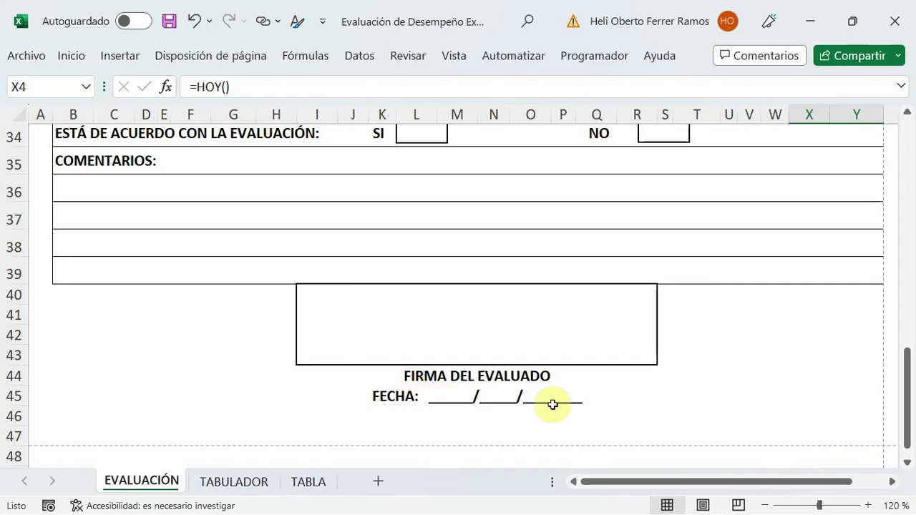
scroll(552, 403, up, 10)
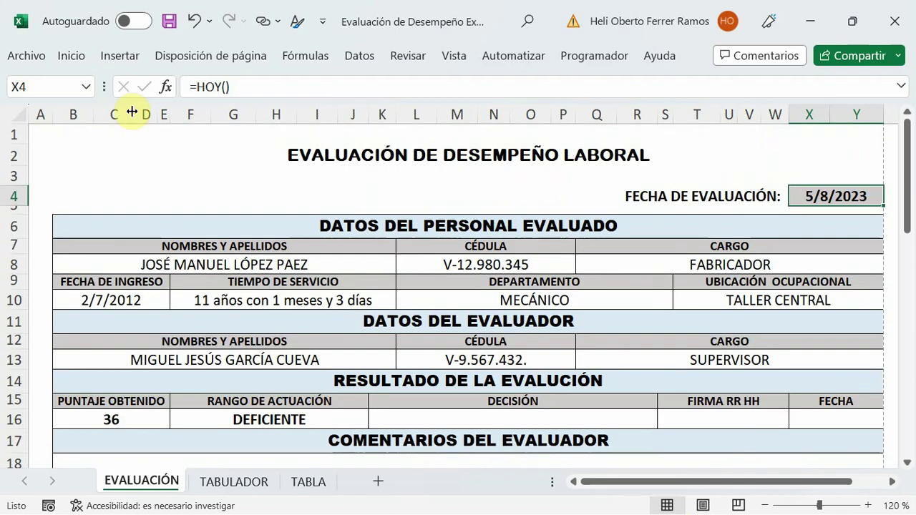
Preview the printed form, then look over Guardar como's file types and Examinar folder browser.
click(26, 57)
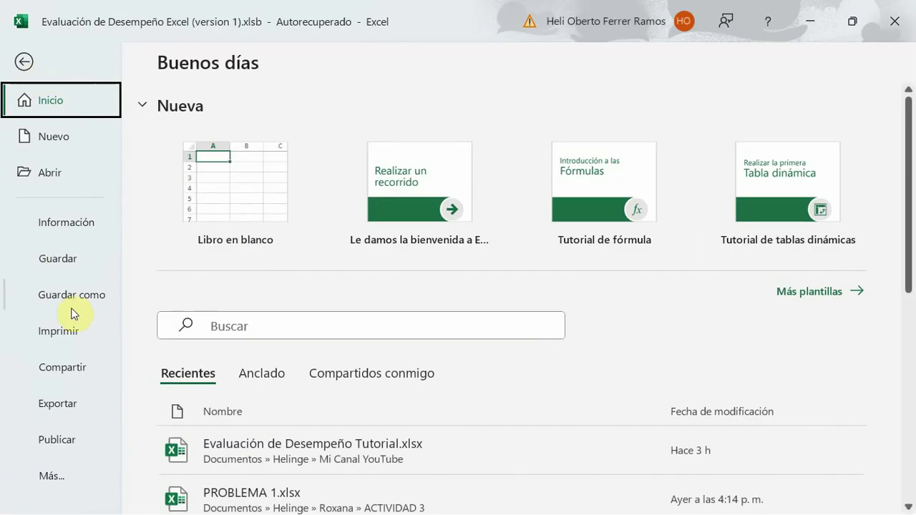
click(65, 333)
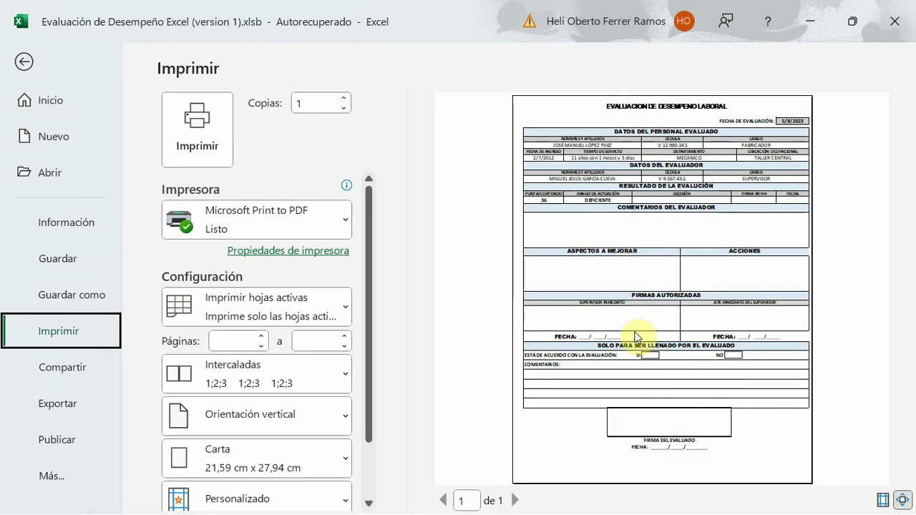
click(54, 298)
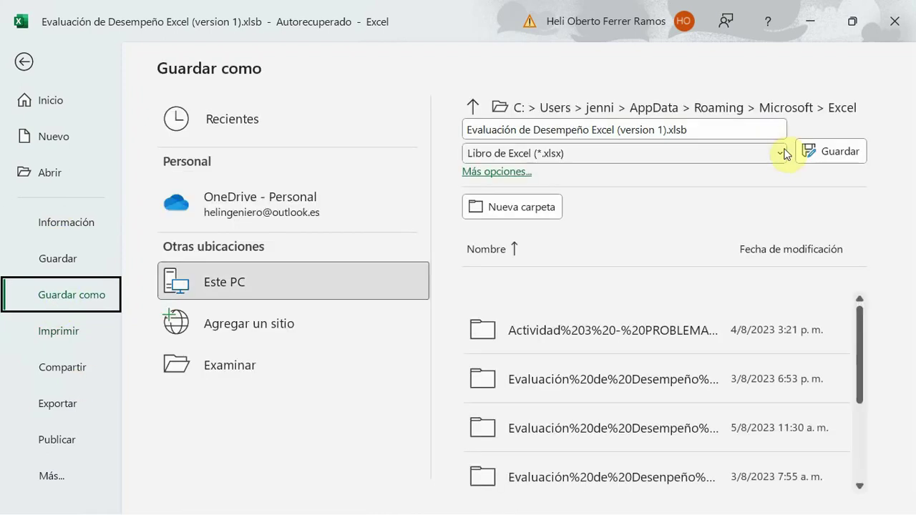
click(780, 154)
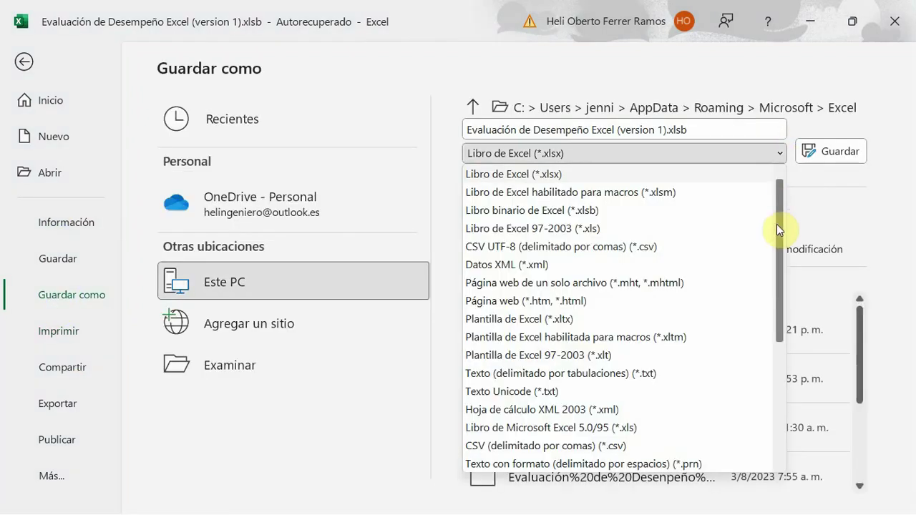
drag(777, 224, 776, 305)
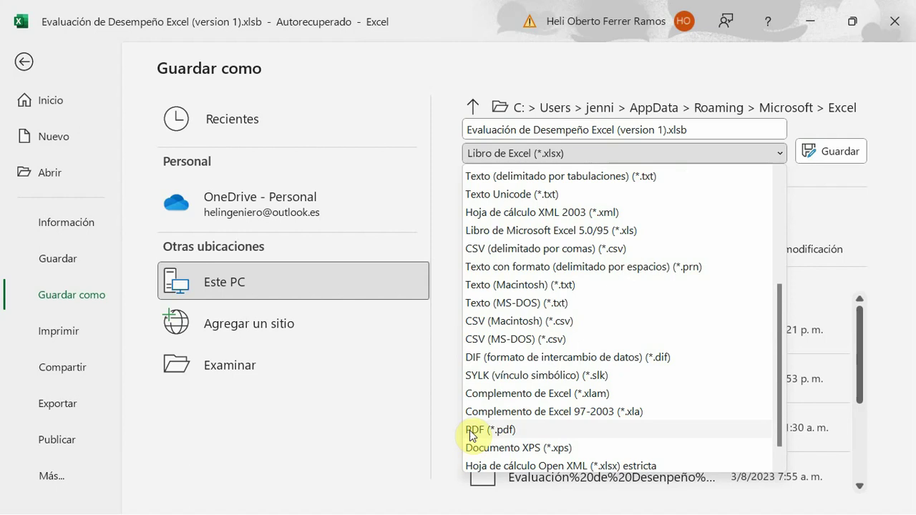
click(372, 381)
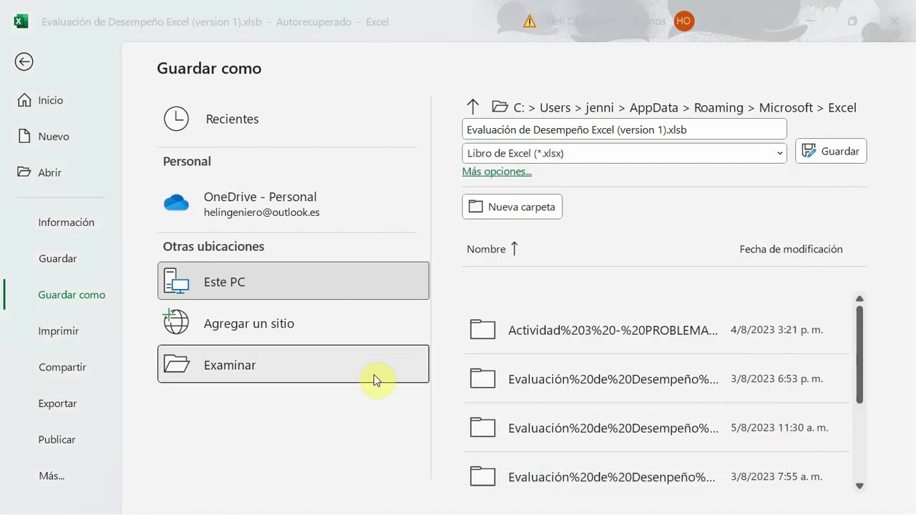
click(374, 374)
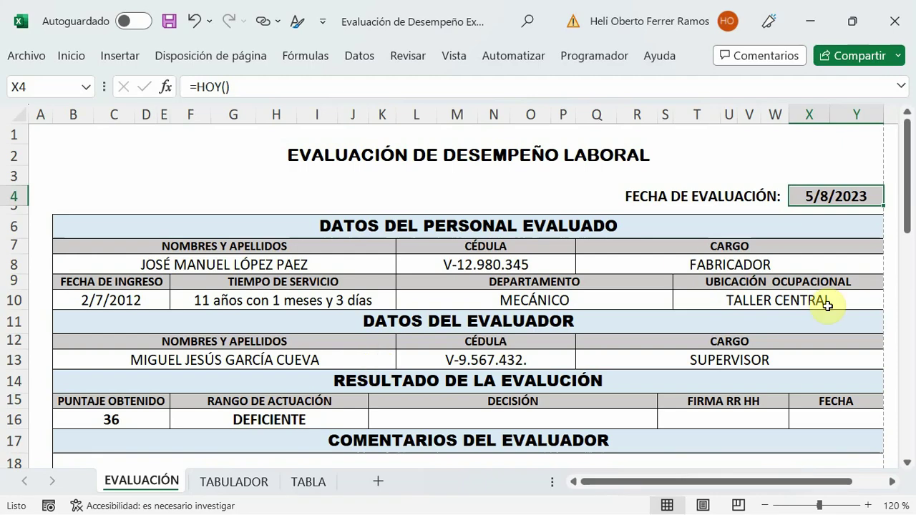
scroll(703, 358, down, 1)
scroll(675, 362, down, 2)
scroll(680, 346, down, 1)
scroll(673, 358, down, 2)
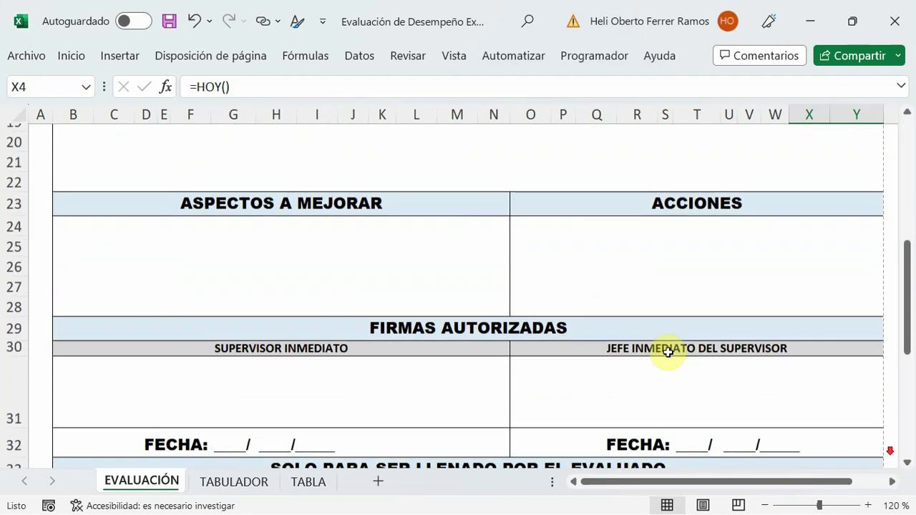
scroll(859, 465, up, 2)
scroll(857, 466, up, 3)
scroll(451, 366, down, 1)
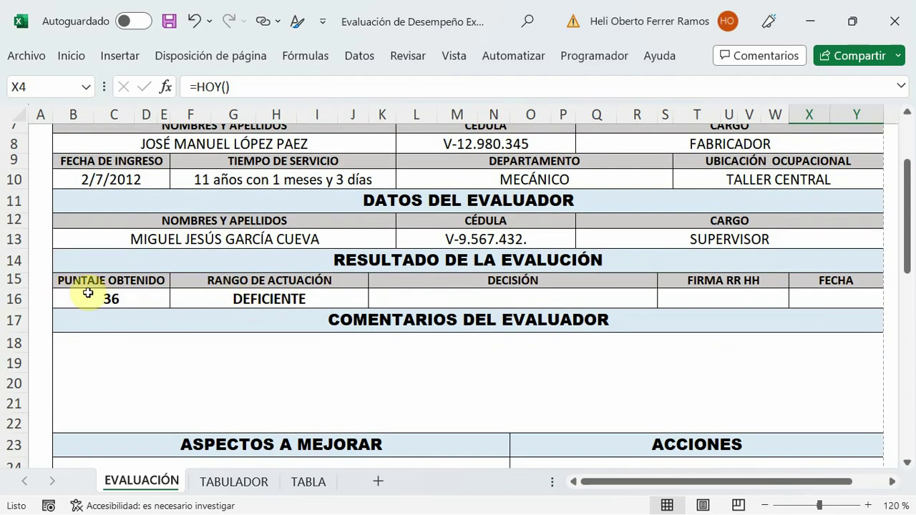
click(229, 483)
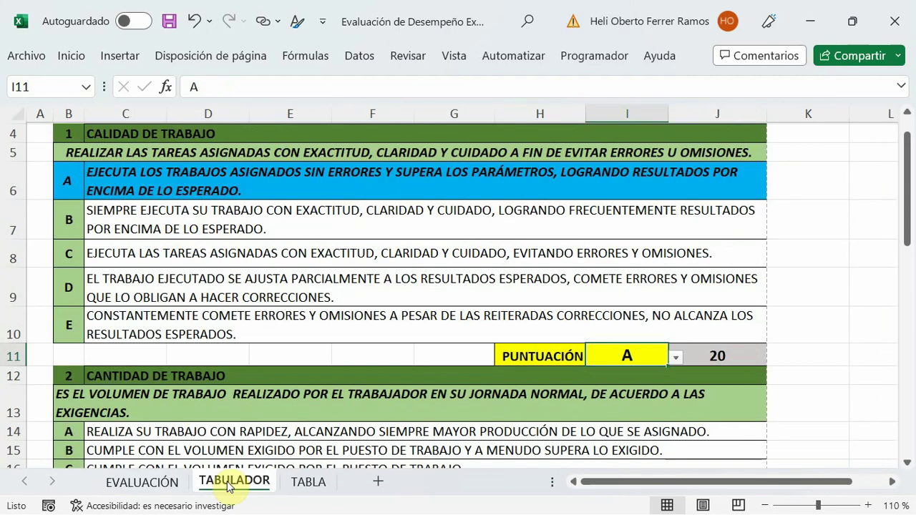
scroll(584, 274, up, 1)
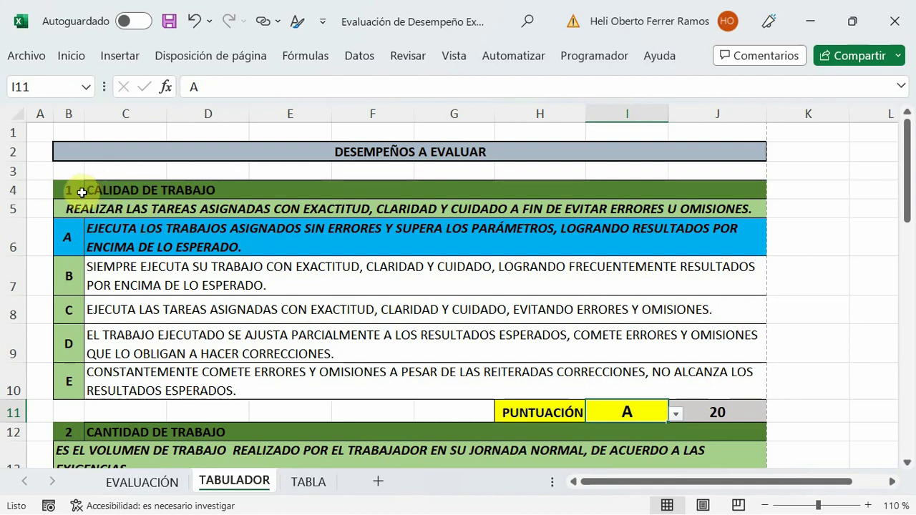
scroll(161, 207, down, 2)
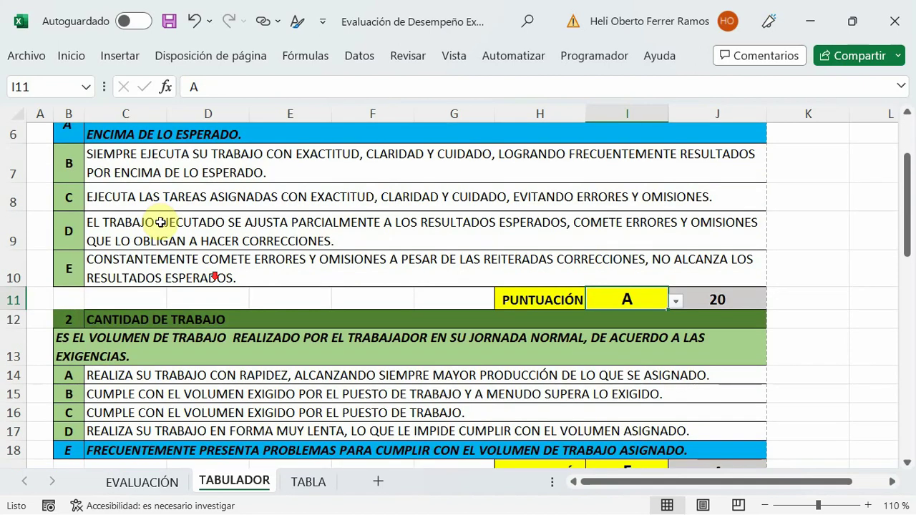
scroll(151, 250, down, 1)
scroll(131, 251, down, 1)
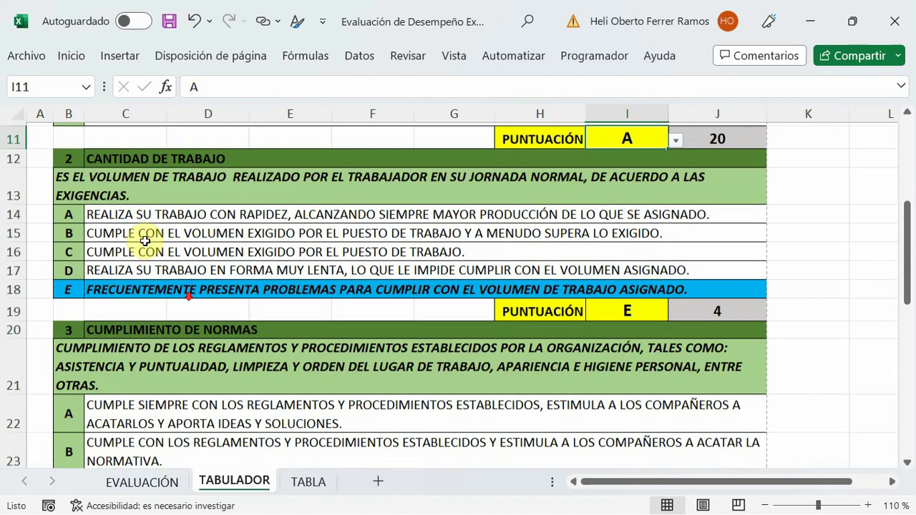
scroll(165, 286, down, 2)
scroll(204, 153, down, 1)
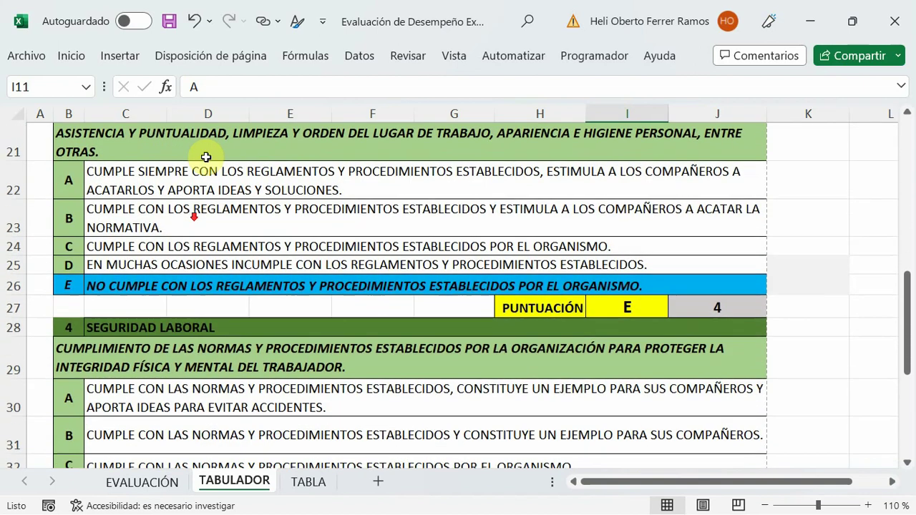
scroll(205, 150, up, 1)
scroll(215, 214, down, 1)
scroll(221, 258, down, 1)
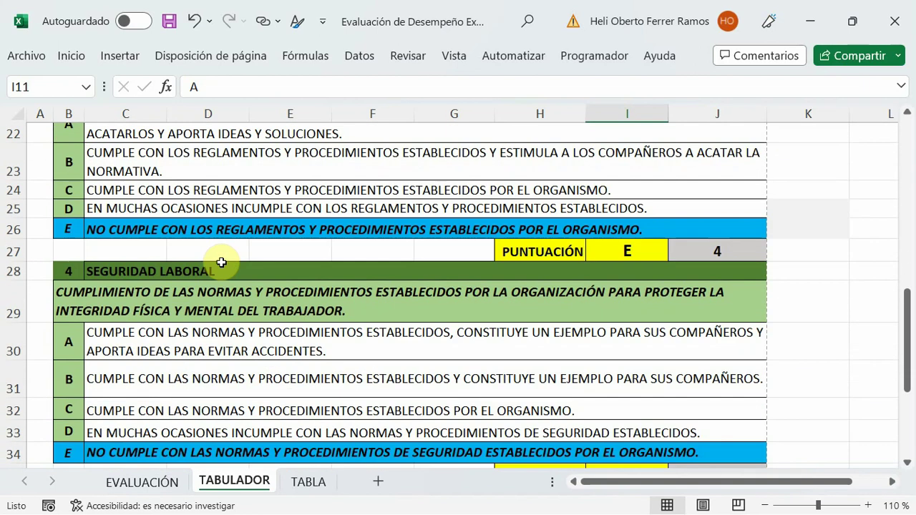
scroll(172, 323, down, 2)
scroll(202, 366, down, 1)
scroll(158, 280, down, 1)
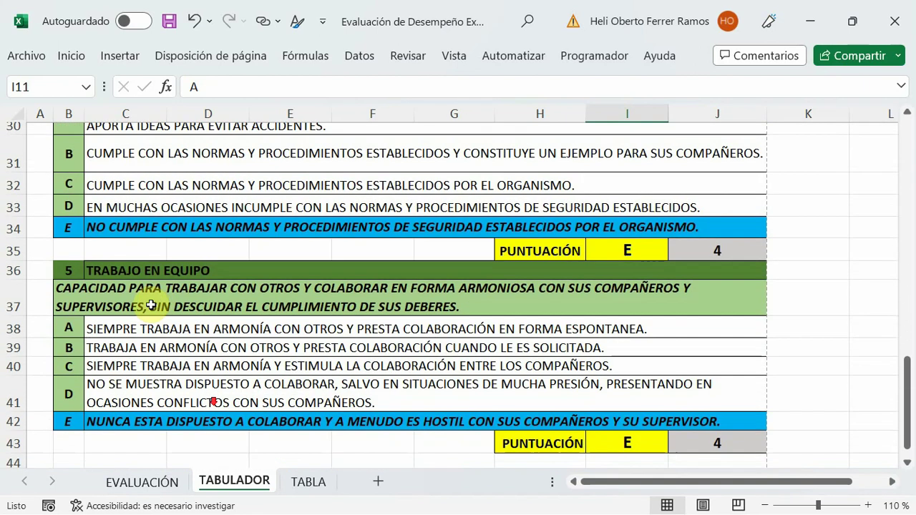
scroll(393, 410, up, 3)
scroll(301, 317, up, 5)
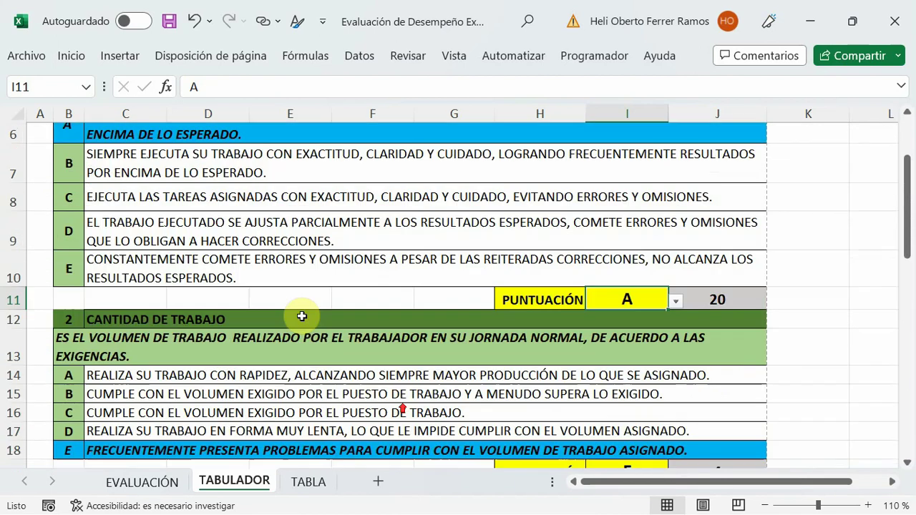
scroll(293, 310, up, 2)
scroll(106, 207, up, 1)
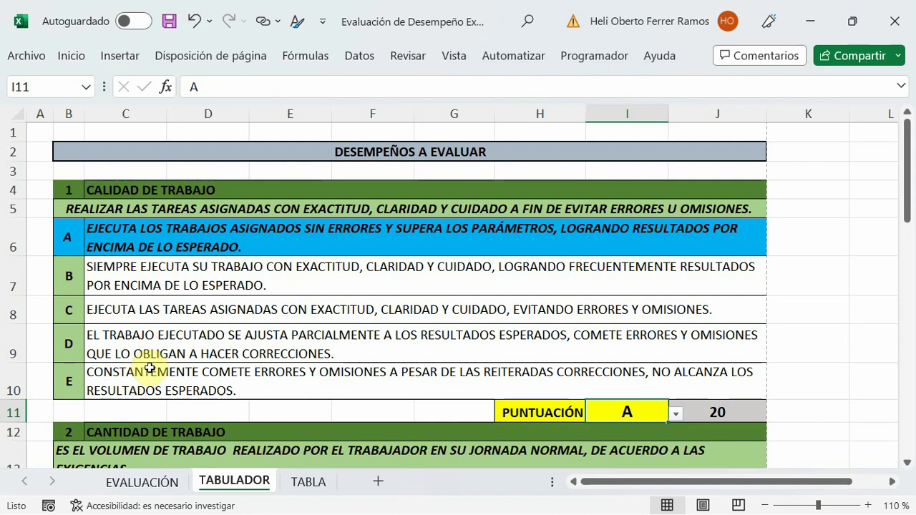
Try grades A and E for CANTIDAD DE TRABAJO, then settle on B.
scroll(150, 368, down, 3)
scroll(163, 293, down, 1)
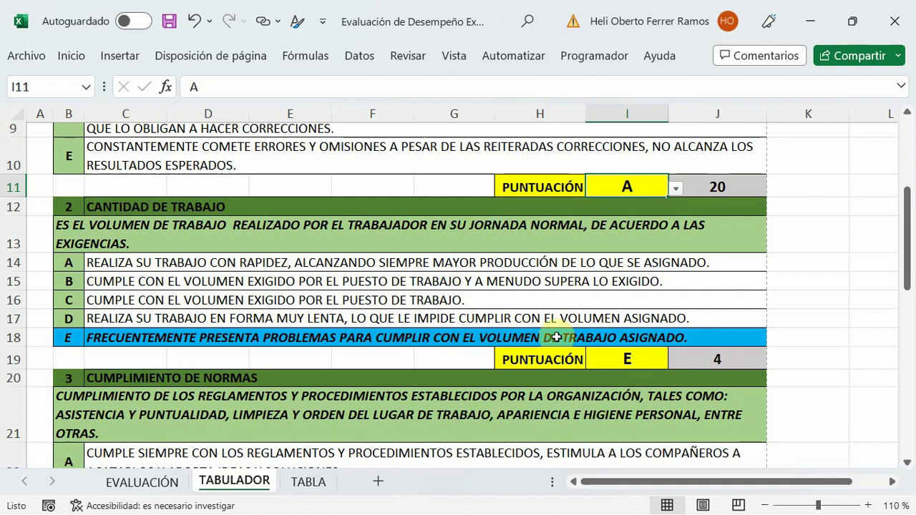
click(649, 355)
click(676, 359)
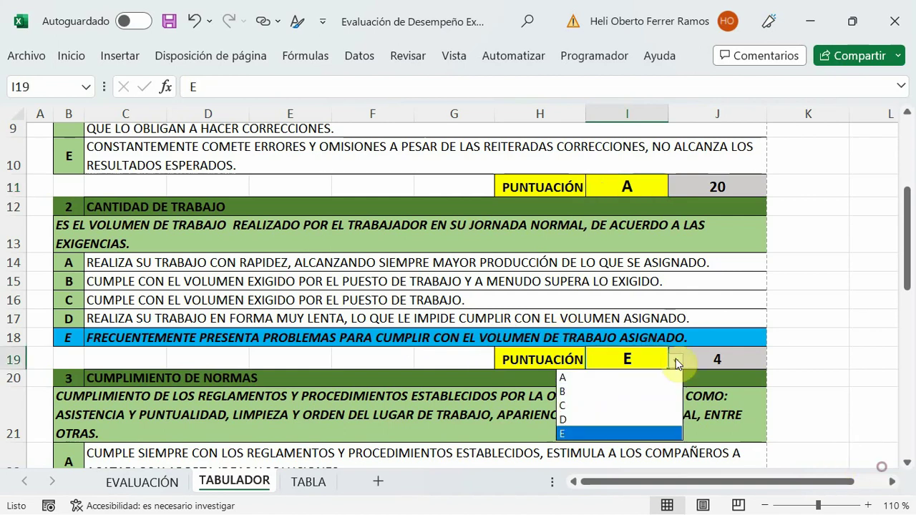
click(579, 378)
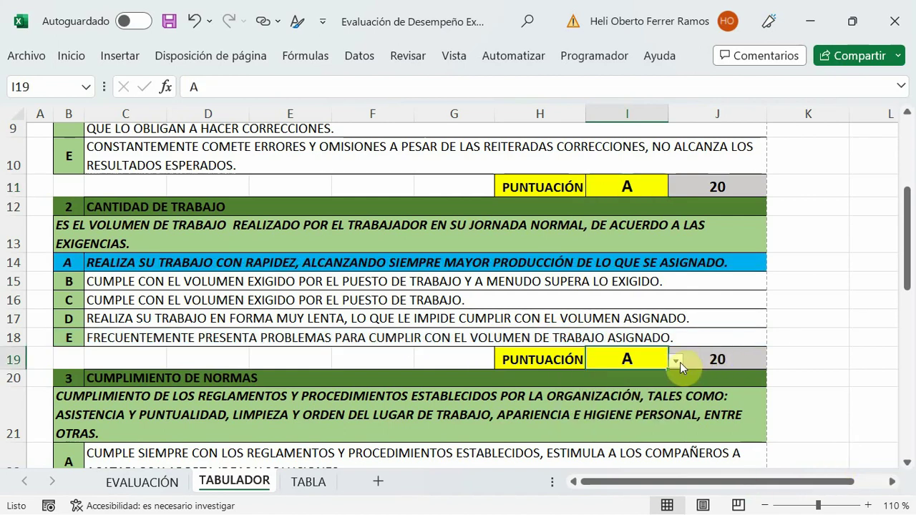
click(676, 361)
click(576, 437)
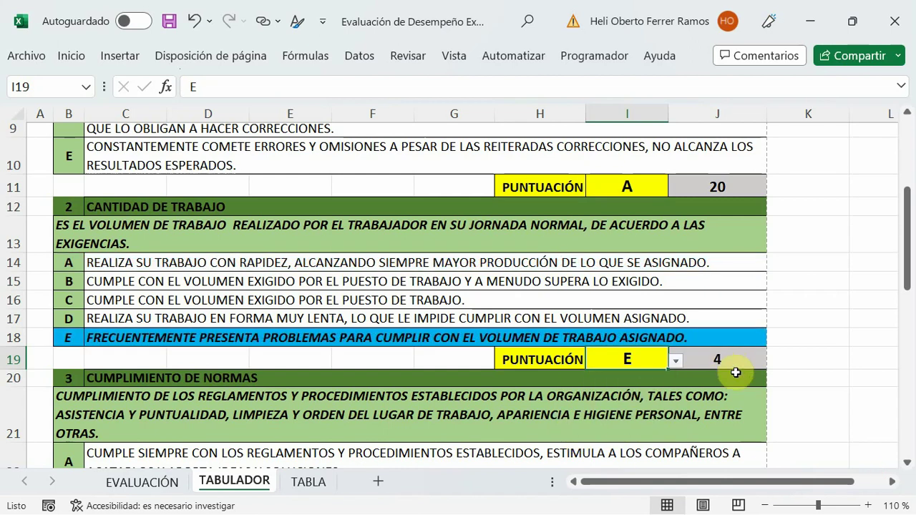
click(675, 361)
click(576, 393)
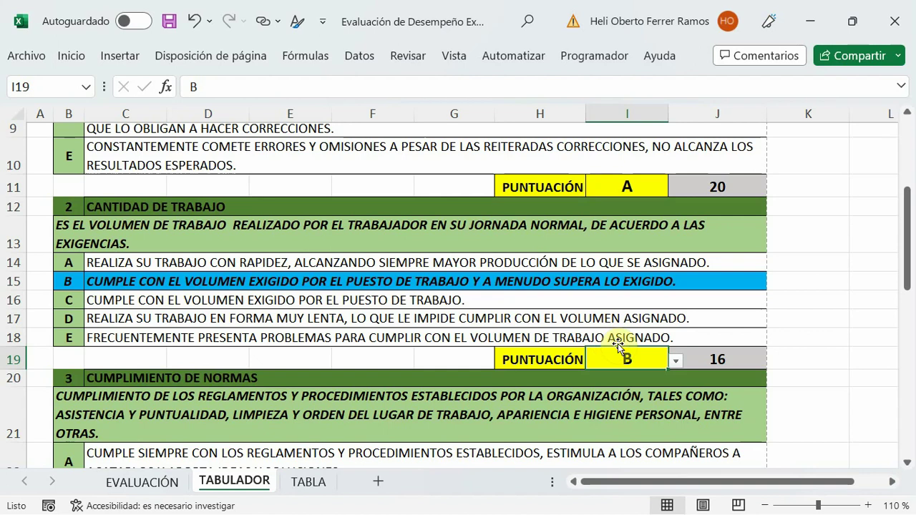
Grade CALIDAD DE TRABAJO as E from its score dropdown.
scroll(621, 354, down, 2)
scroll(620, 352, down, 2)
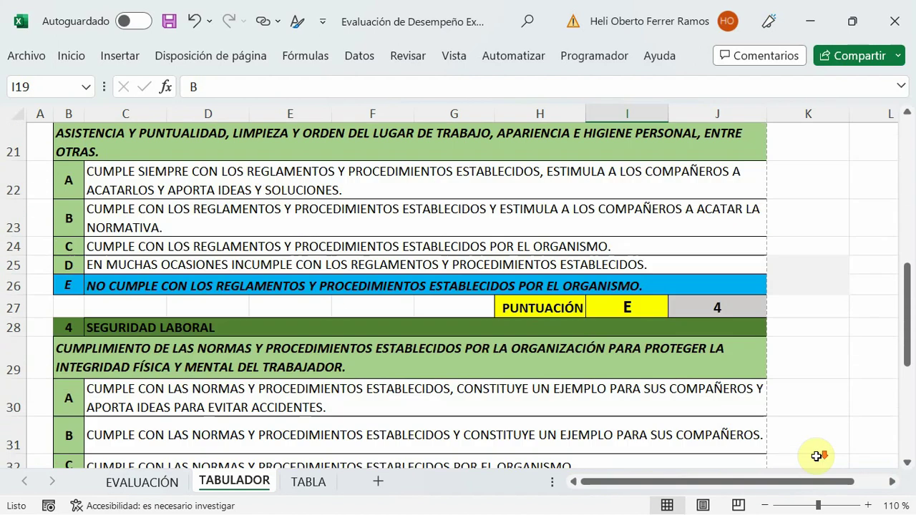
scroll(821, 454, up, 3)
scroll(628, 344, up, 2)
scroll(814, 459, up, 3)
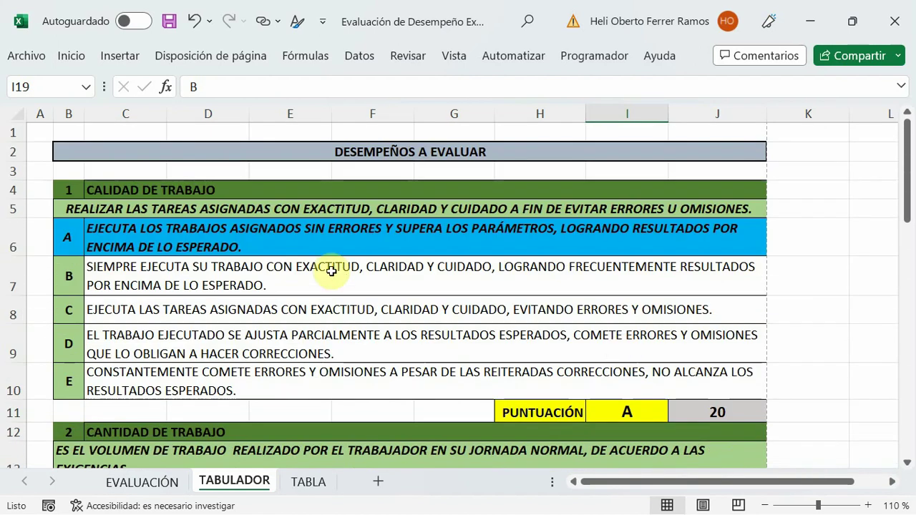
scroll(444, 361, down, 3)
scroll(456, 356, up, 2)
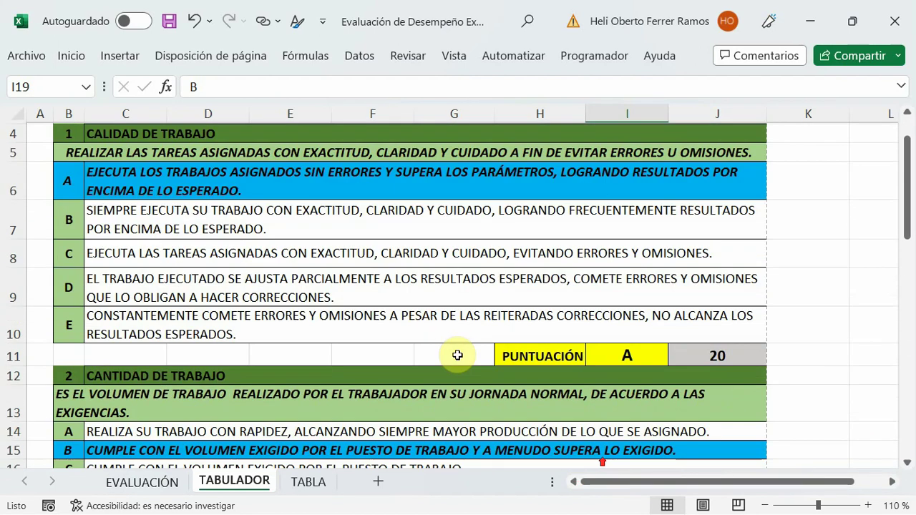
scroll(595, 461, up, 1)
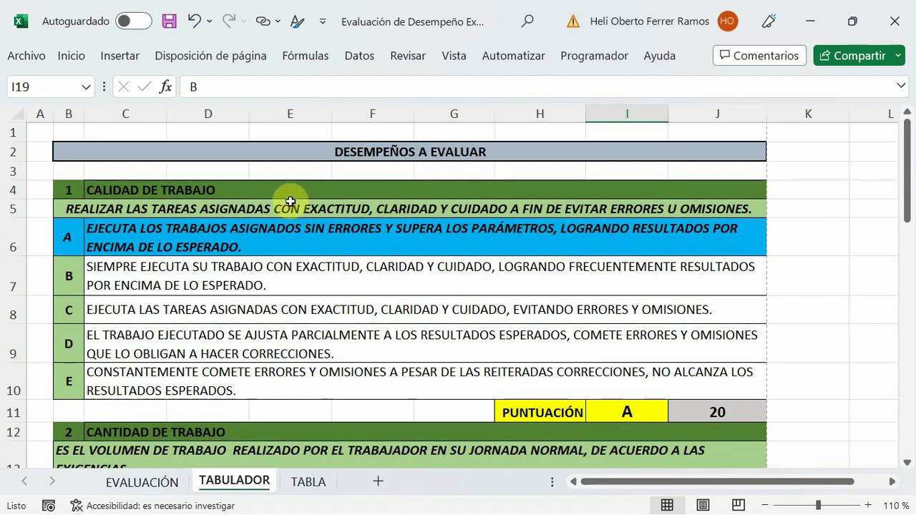
scroll(747, 315, down, 1)
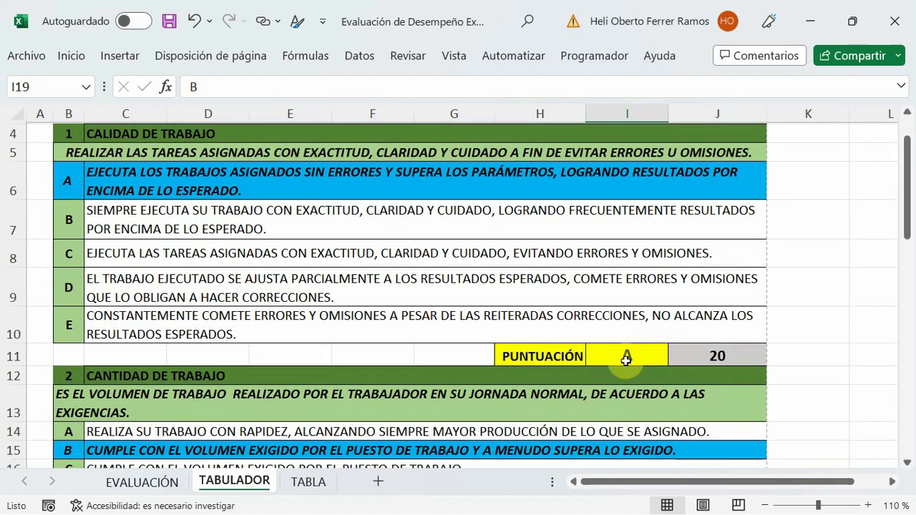
click(655, 356)
click(675, 356)
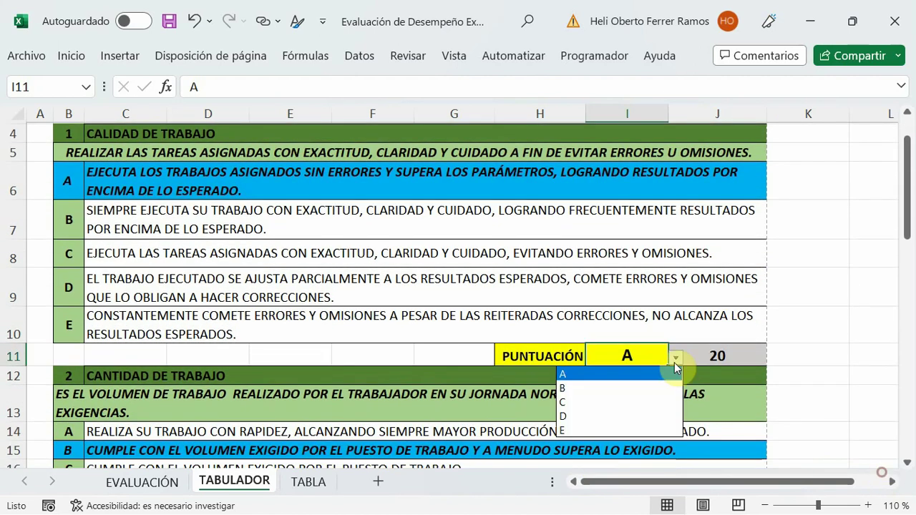
click(575, 432)
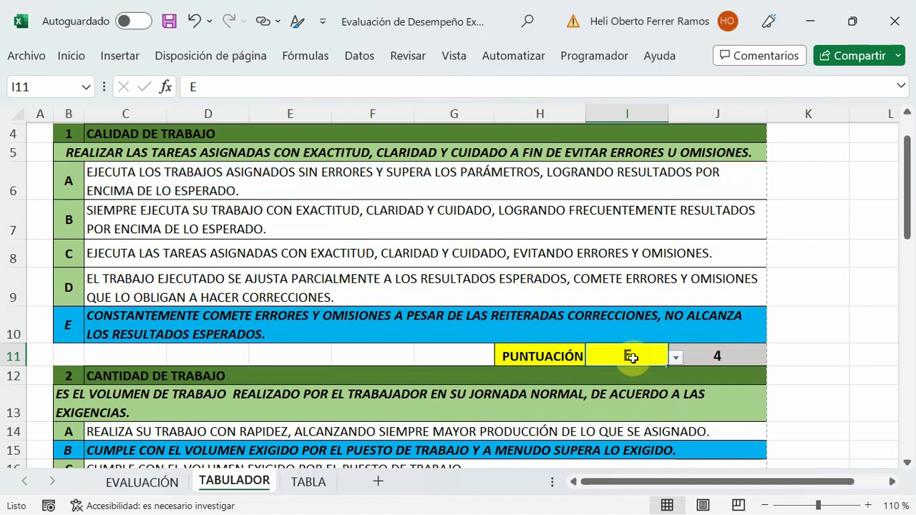
Set CALIDAD DE TRABAJO back to grade A.
scroll(740, 247, down, 3)
scroll(655, 352, down, 3)
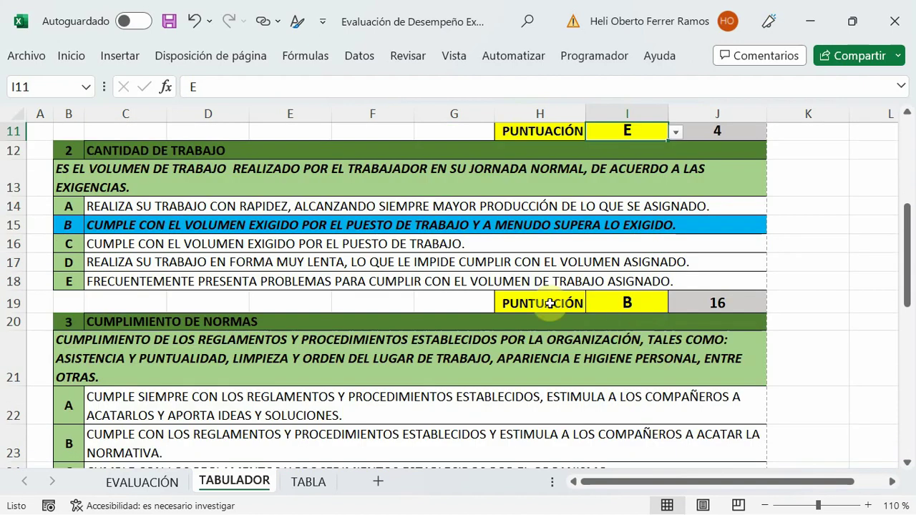
scroll(532, 374, down, 2)
scroll(695, 485, up, 3)
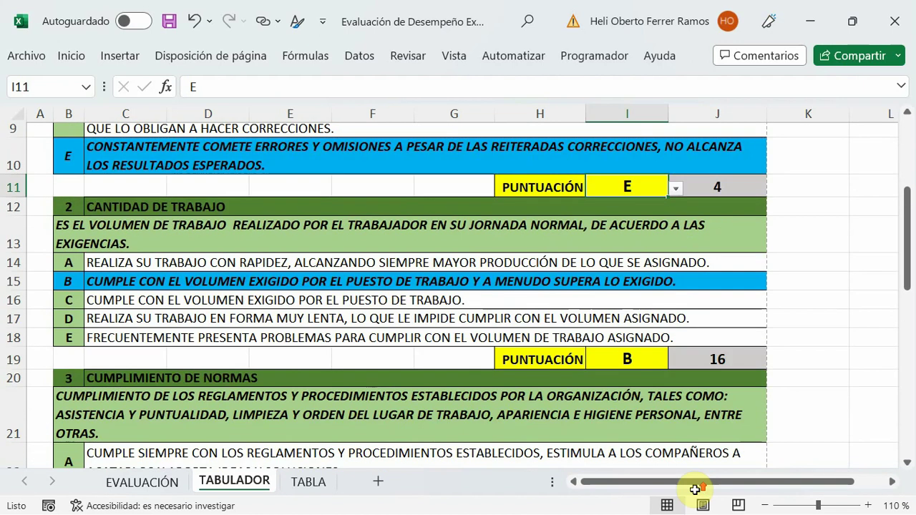
scroll(695, 489, up, 2)
scroll(634, 369, down, 2)
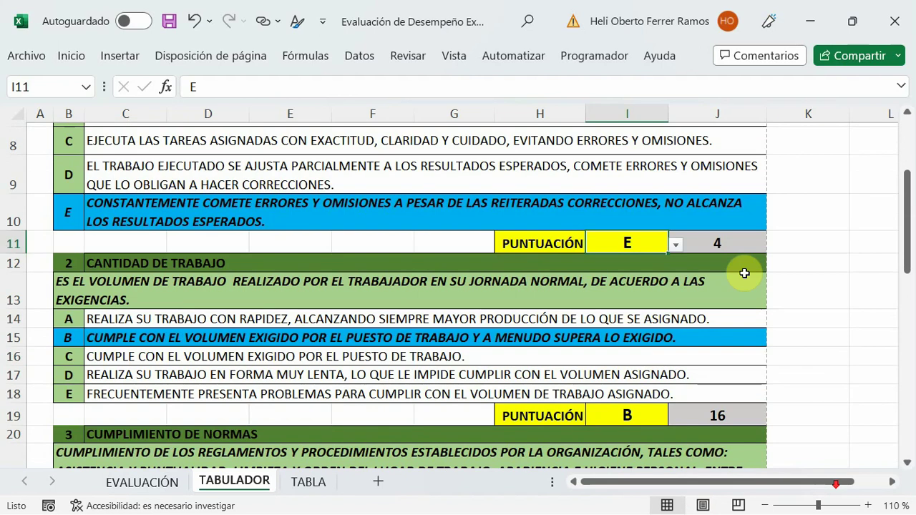
click(675, 245)
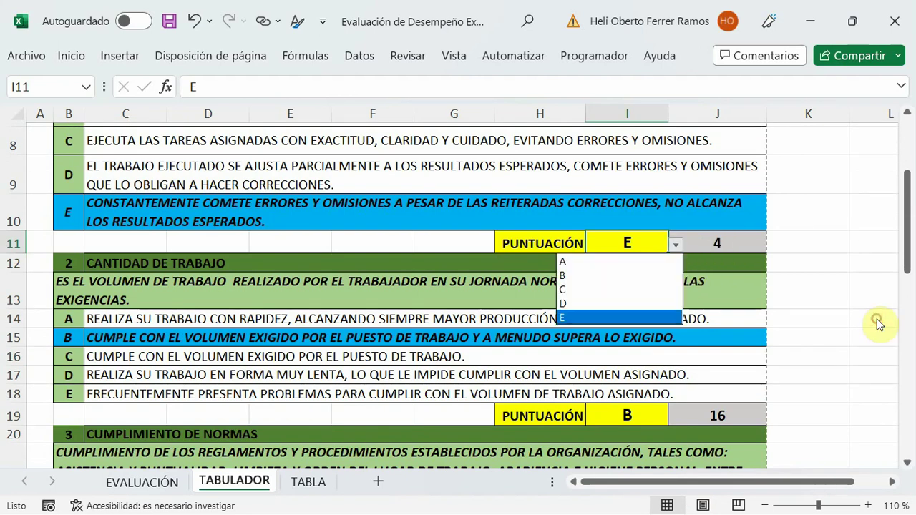
click(576, 262)
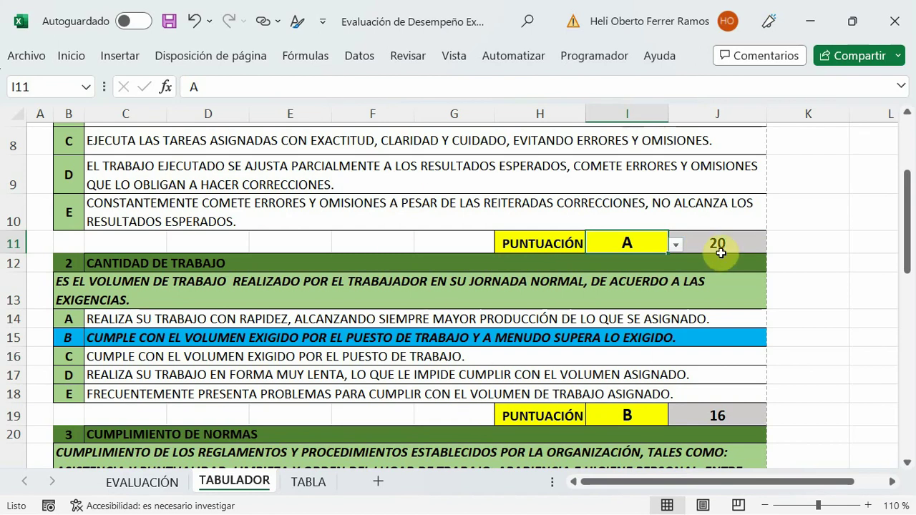
Scroll the TABULADOR sheet to review the updated scores and points.
scroll(702, 336, down, 1)
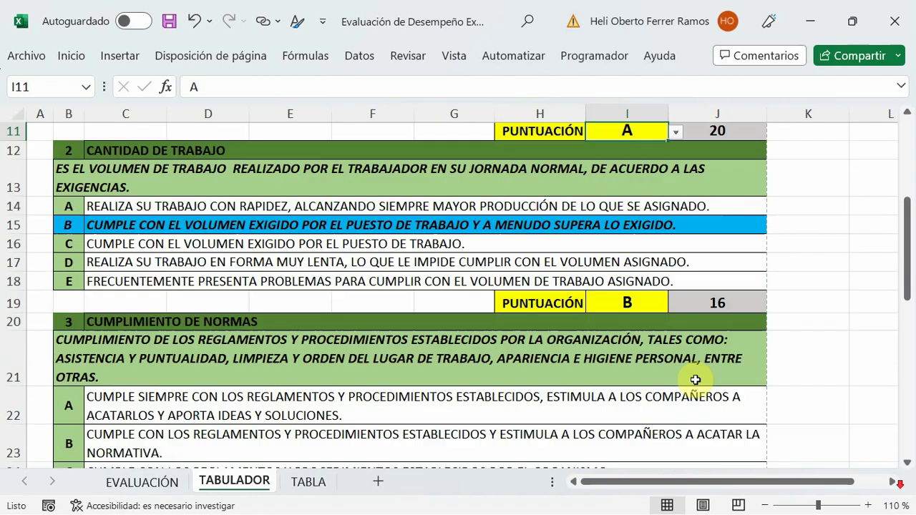
scroll(698, 381, down, 2)
scroll(680, 344, up, 3)
scroll(801, 416, up, 3)
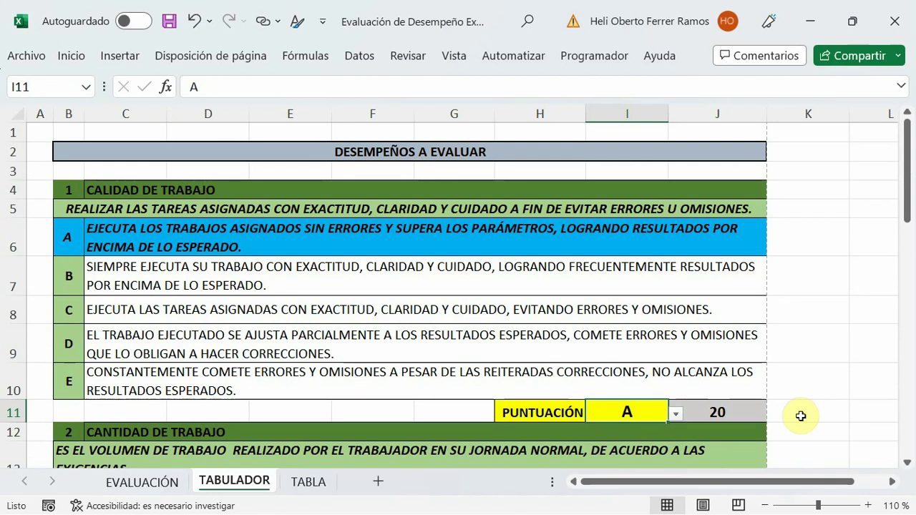
scroll(565, 326, down, 2)
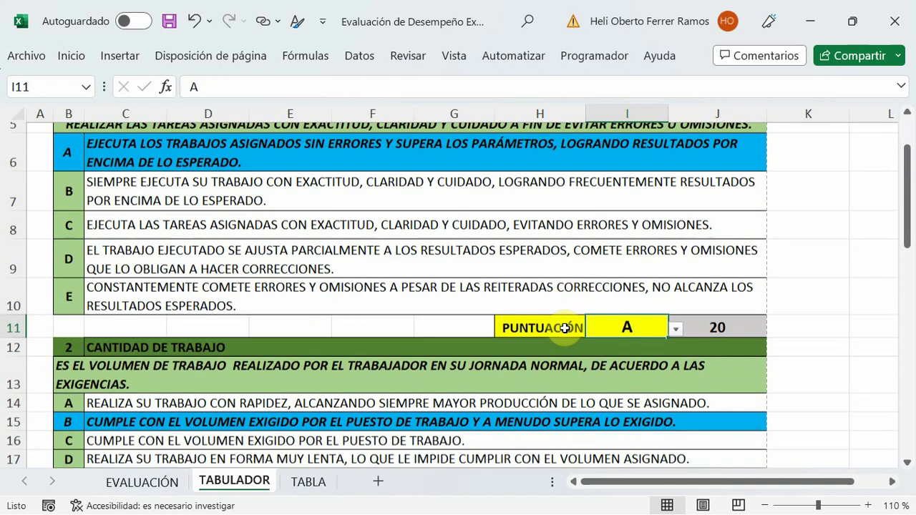
scroll(560, 329, down, 3)
scroll(562, 391, down, 2)
scroll(540, 343, down, 2)
scroll(512, 363, down, 2)
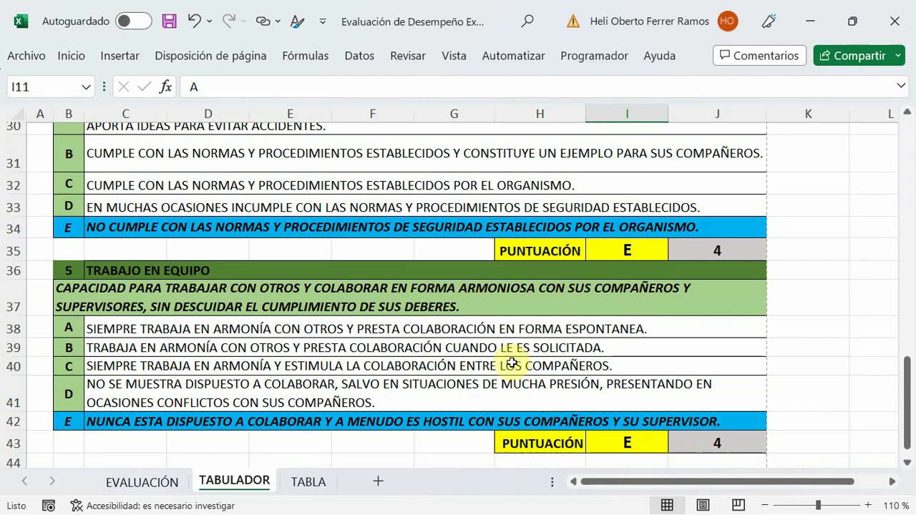
scroll(552, 354, down, 2)
scroll(637, 478, up, 4)
scroll(640, 487, up, 4)
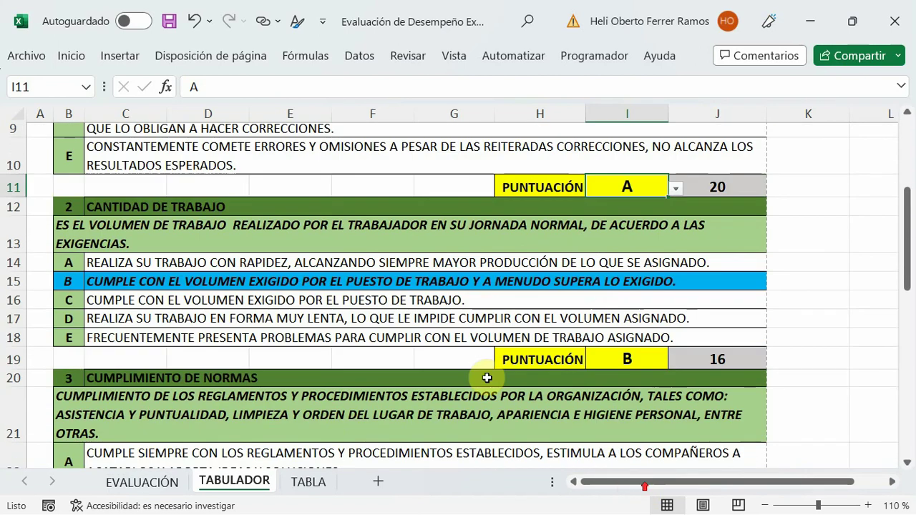
scroll(631, 494, up, 3)
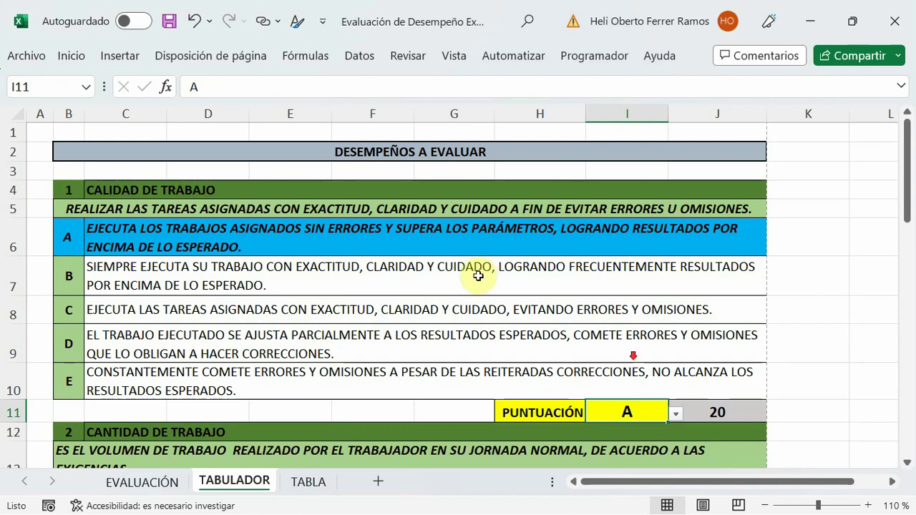
scroll(478, 275, down, 1)
Return to the evaluation form workbook and merge and centre cells B4:G4.
mouse_move(607, 514)
mouse_move(627, 497)
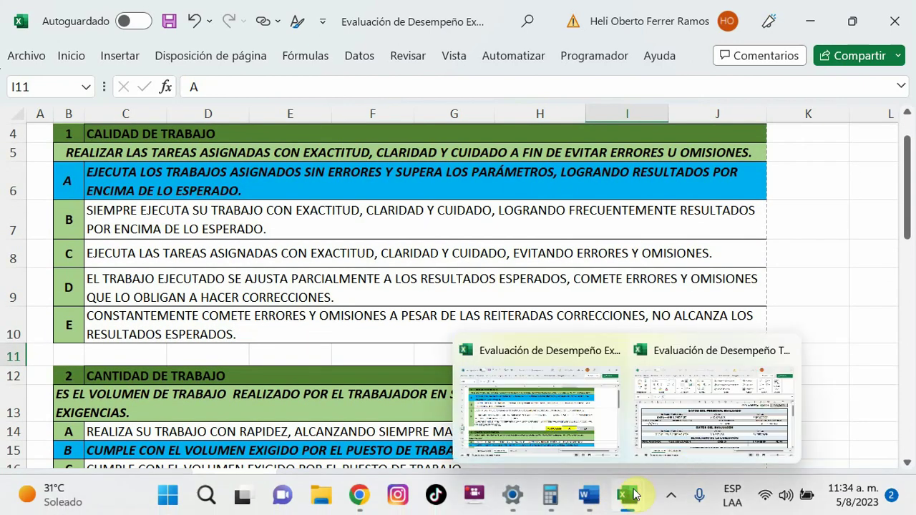
click(693, 447)
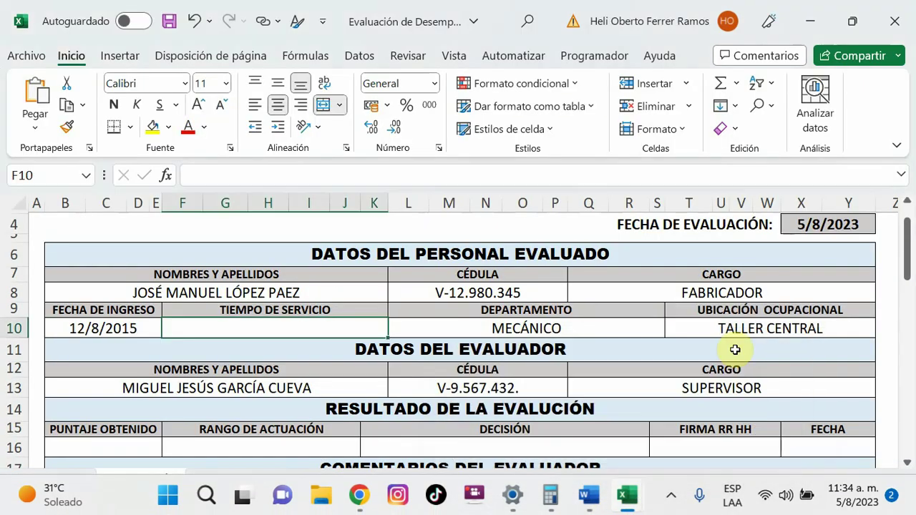
scroll(573, 387, down, 1)
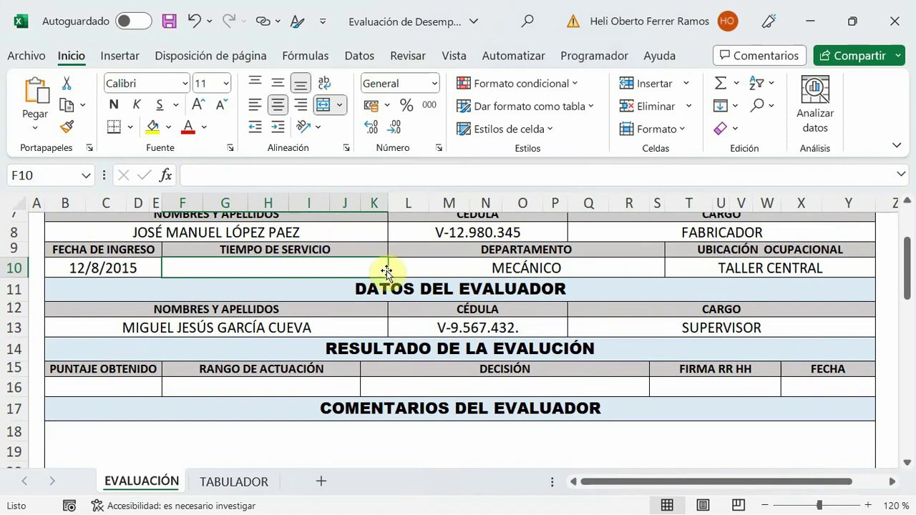
scroll(430, 318, up, 2)
scroll(354, 386, down, 1)
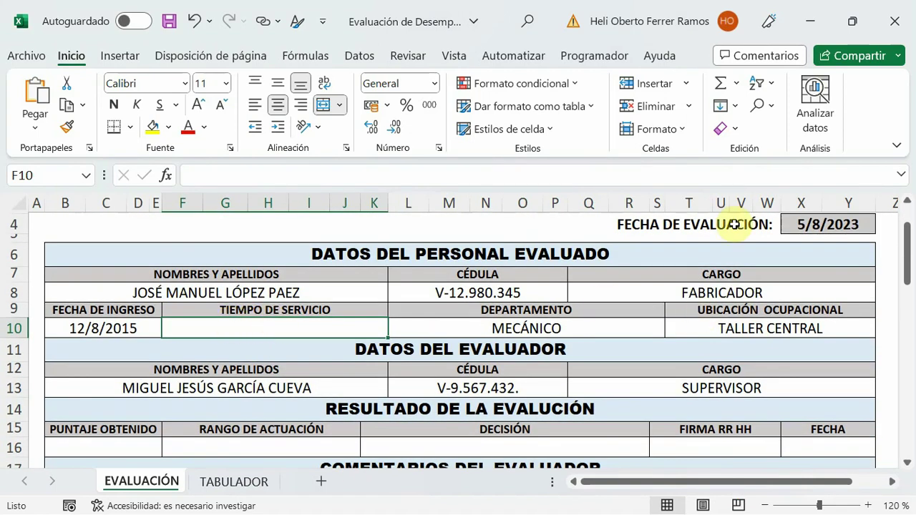
scroll(353, 418, down, 2)
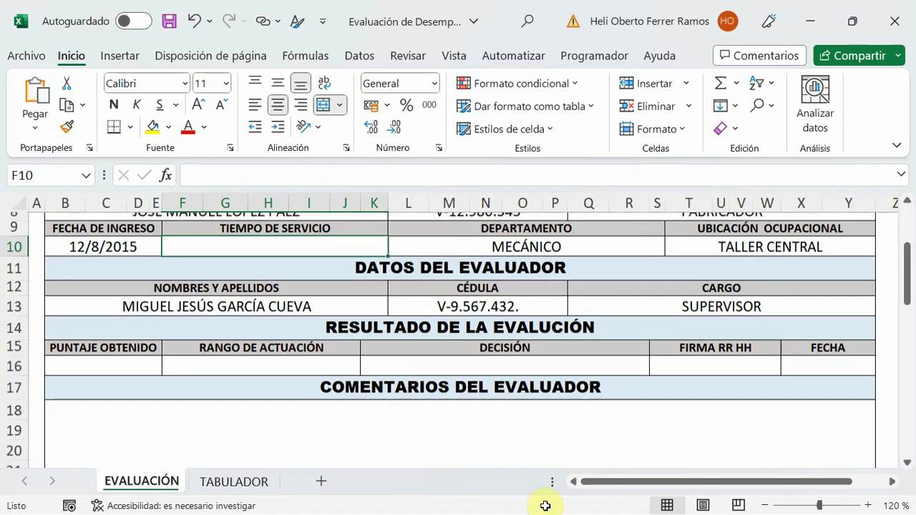
scroll(411, 374, down, 2)
scroll(119, 303, up, 5)
click(72, 263)
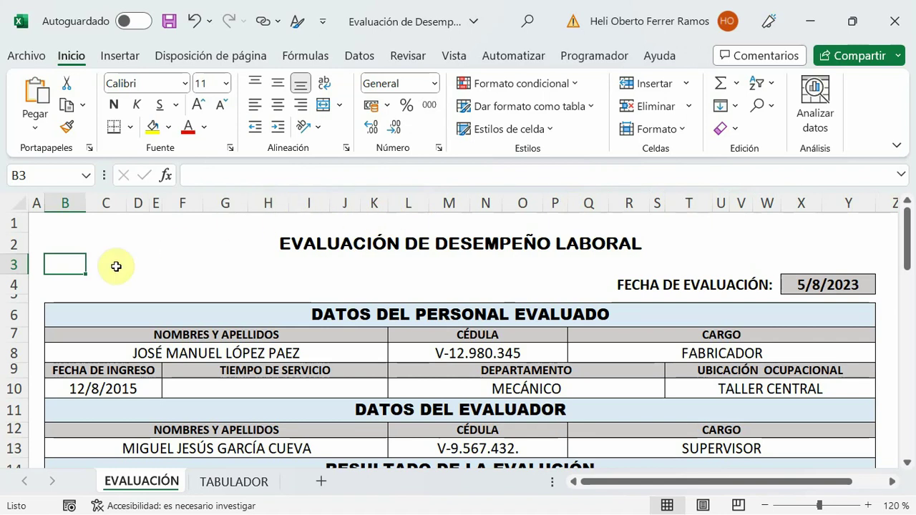
drag(72, 283, 231, 282)
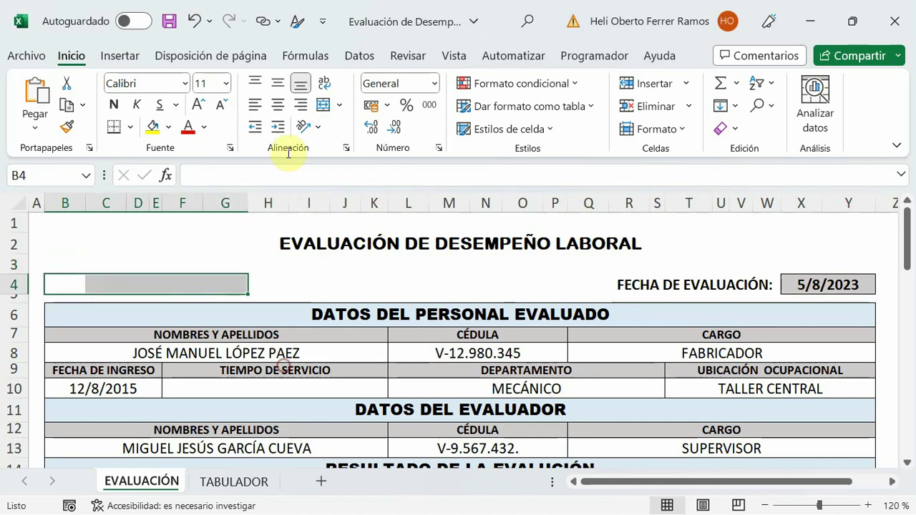
click(323, 106)
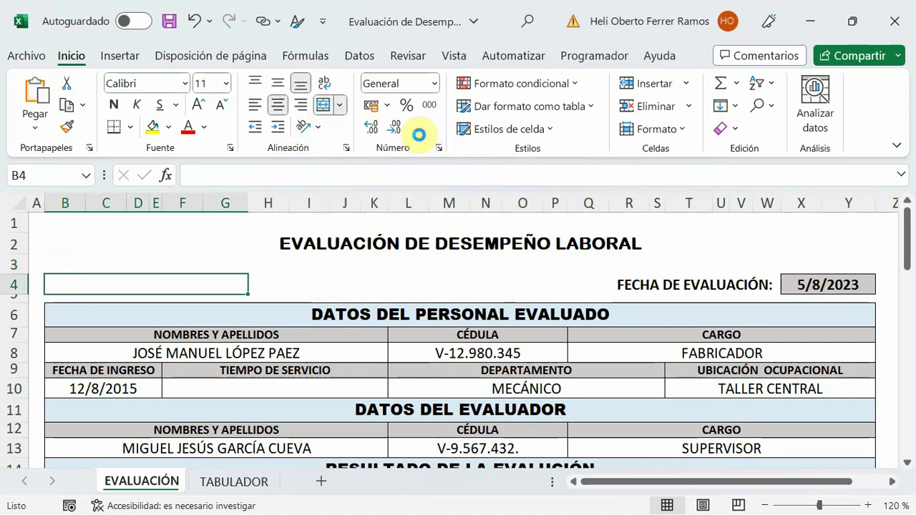
Reapply Combinar y centrar to row 4 from the merge dropdown's top option.
click(133, 264)
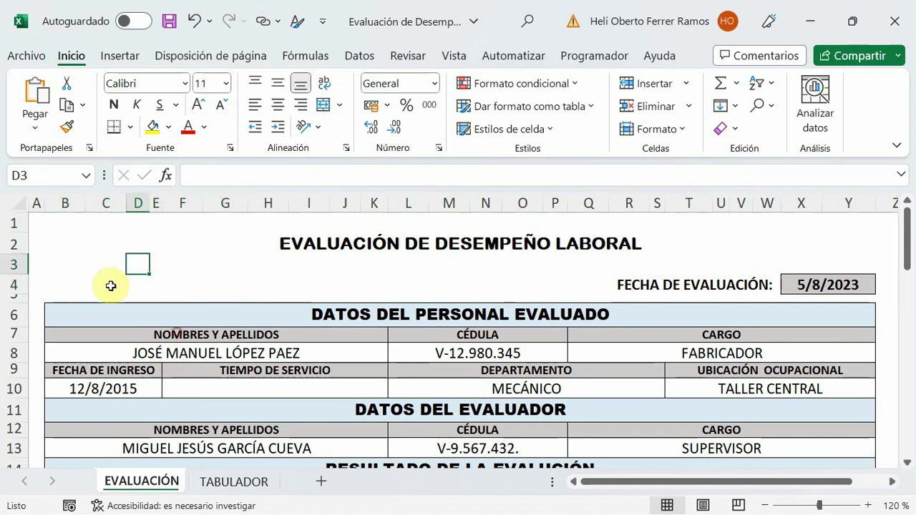
click(111, 280)
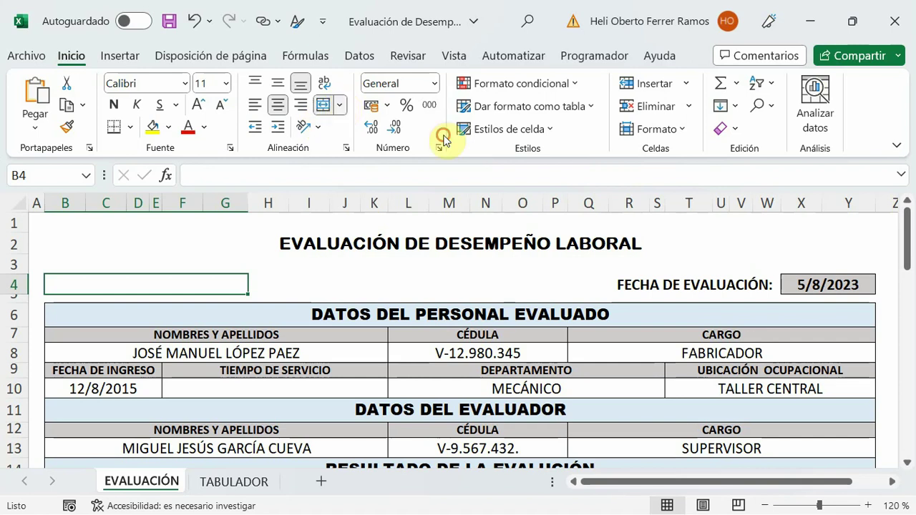
click(338, 106)
click(330, 128)
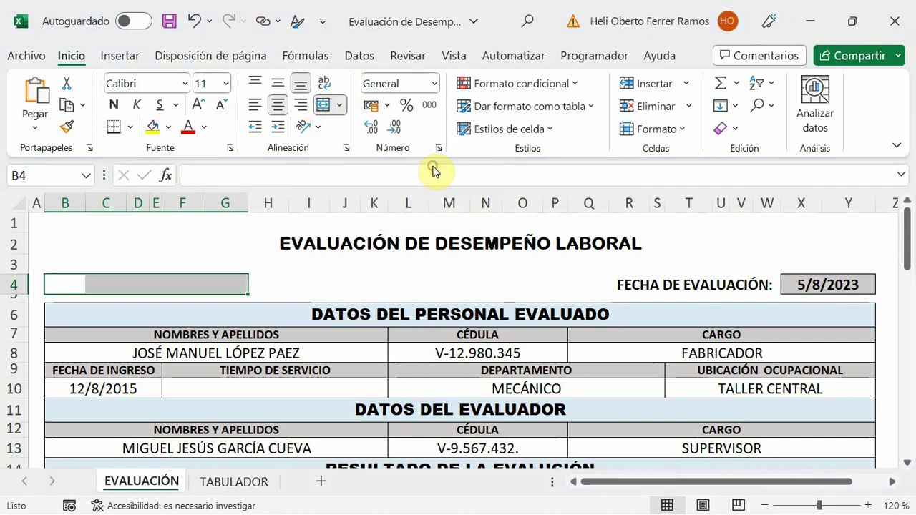
click(139, 351)
scroll(327, 378, down, 2)
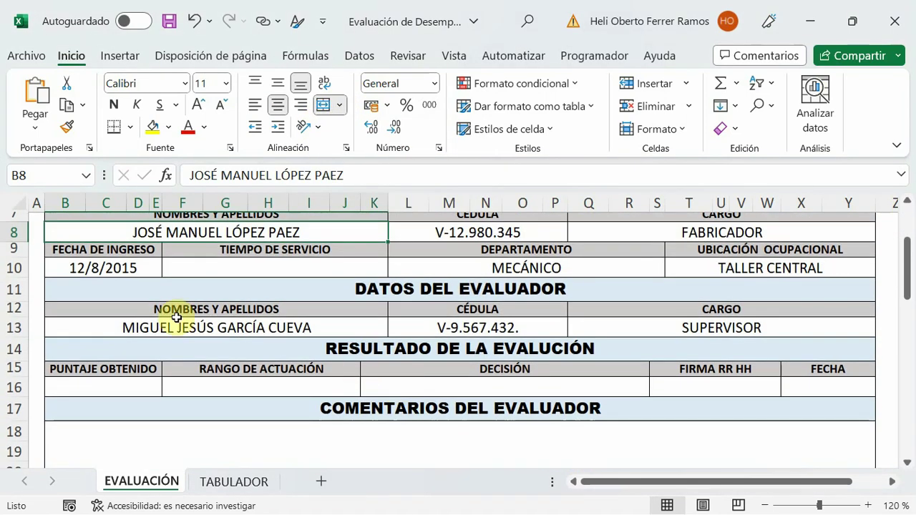
scroll(556, 391, down, 4)
scroll(484, 337, down, 2)
scroll(420, 347, up, 4)
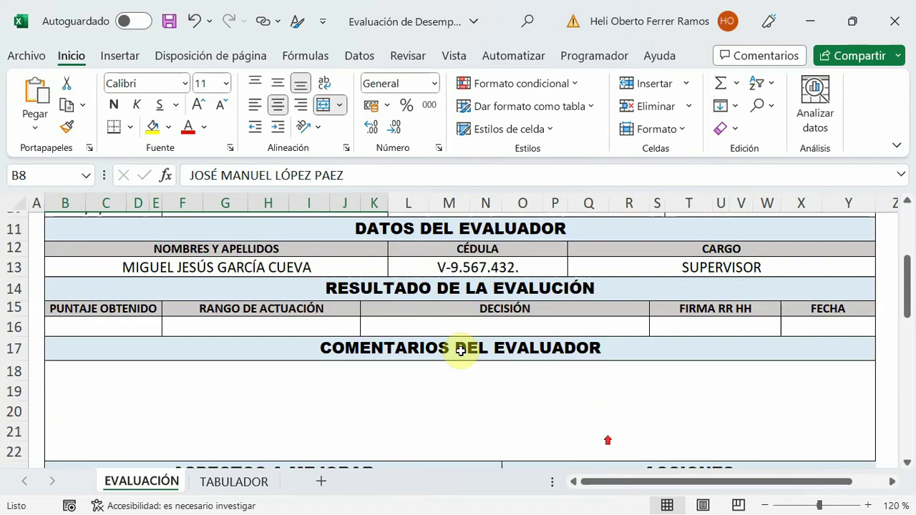
scroll(419, 348, up, 4)
scroll(484, 356, down, 1)
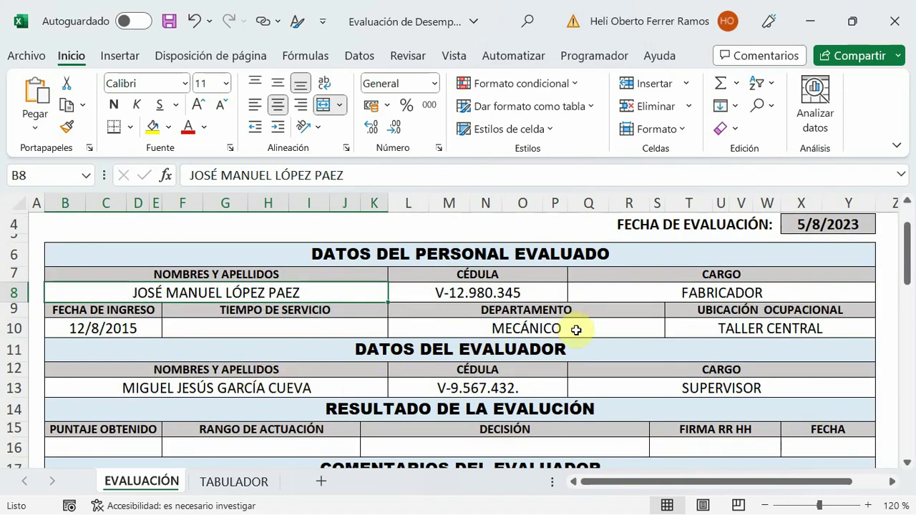
scroll(458, 364, down, 4)
scroll(458, 368, down, 2)
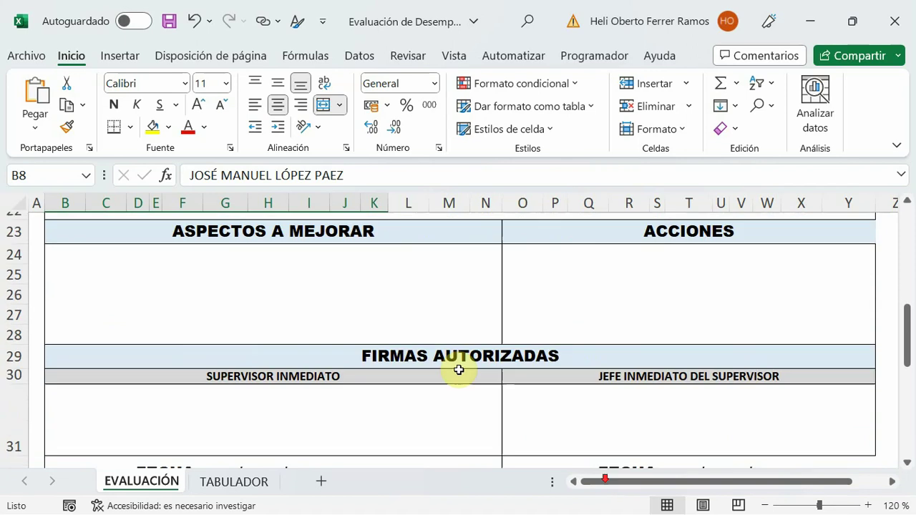
scroll(458, 379, down, 2)
scroll(452, 390, up, 3)
scroll(453, 391, up, 6)
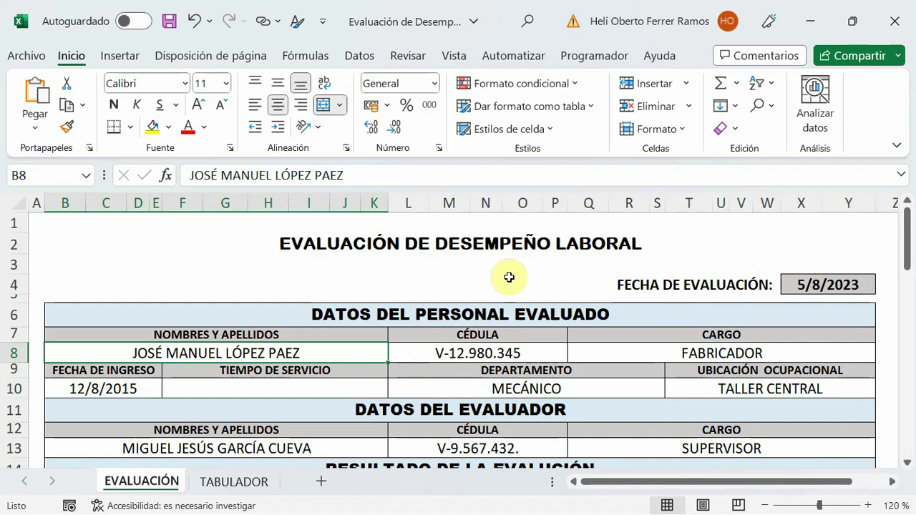
scroll(548, 348, down, 5)
scroll(552, 348, up, 5)
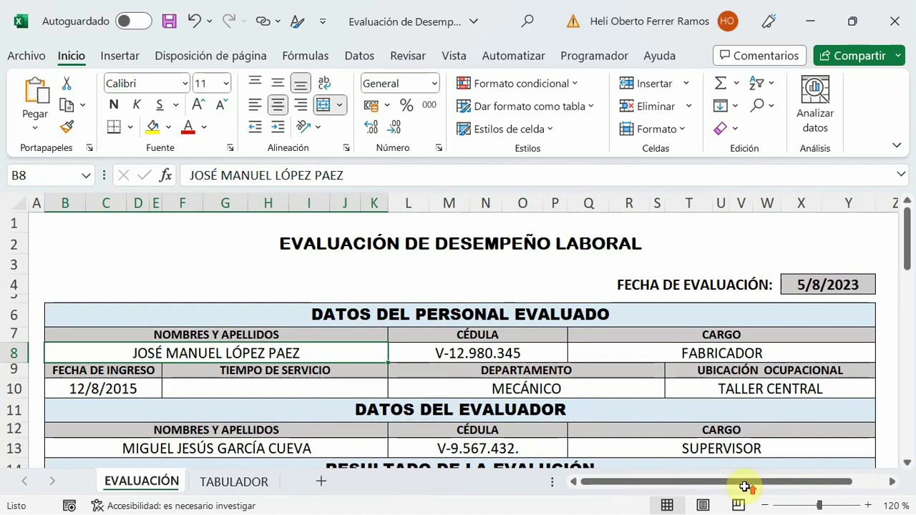
scroll(420, 339, down, 9)
scroll(415, 384, down, 1)
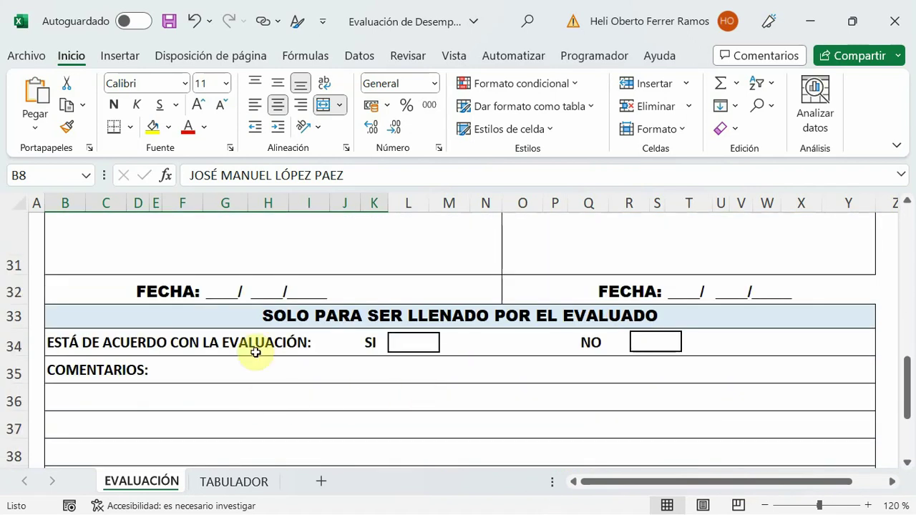
scroll(301, 344, up, 3)
scroll(300, 344, up, 3)
click(144, 265)
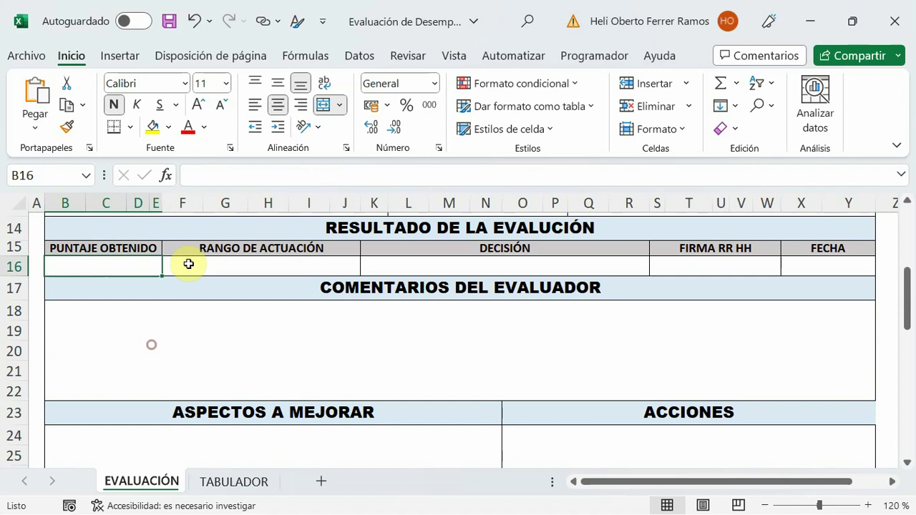
click(189, 264)
scroll(300, 346, up, 3)
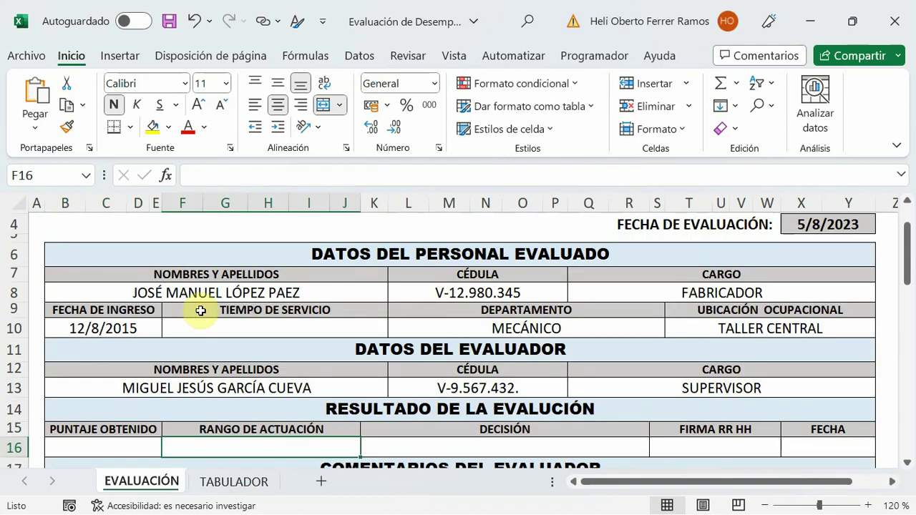
click(247, 329)
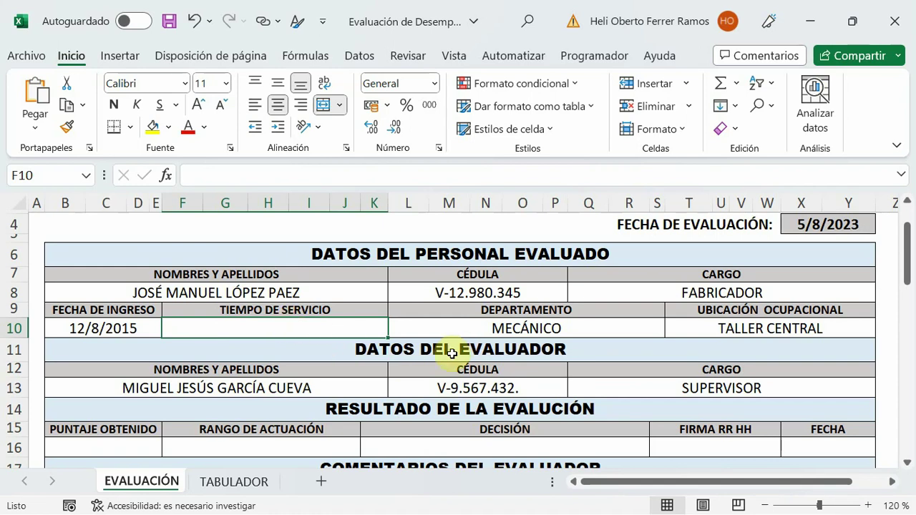
Enter =SIFECHA(B10;X4;"Y") in F10 to count years from ingreso to evaluation date.
click(205, 175)
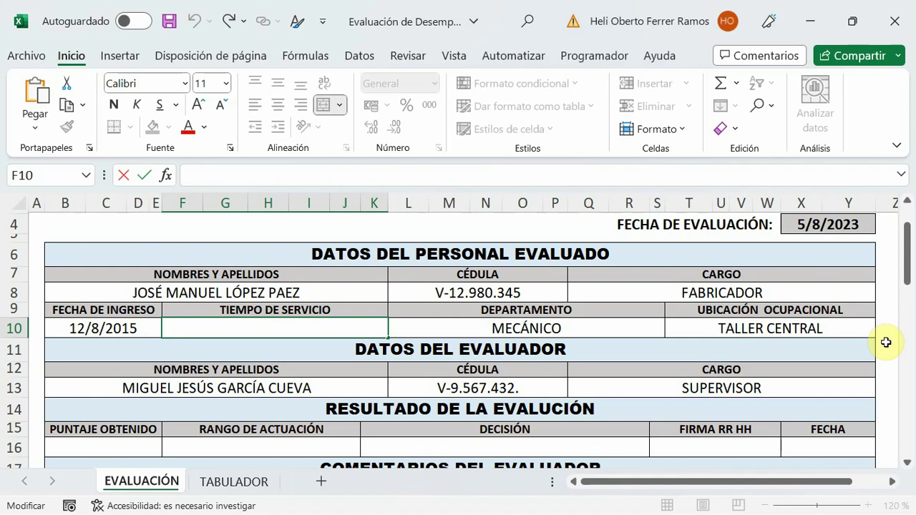
text(=)
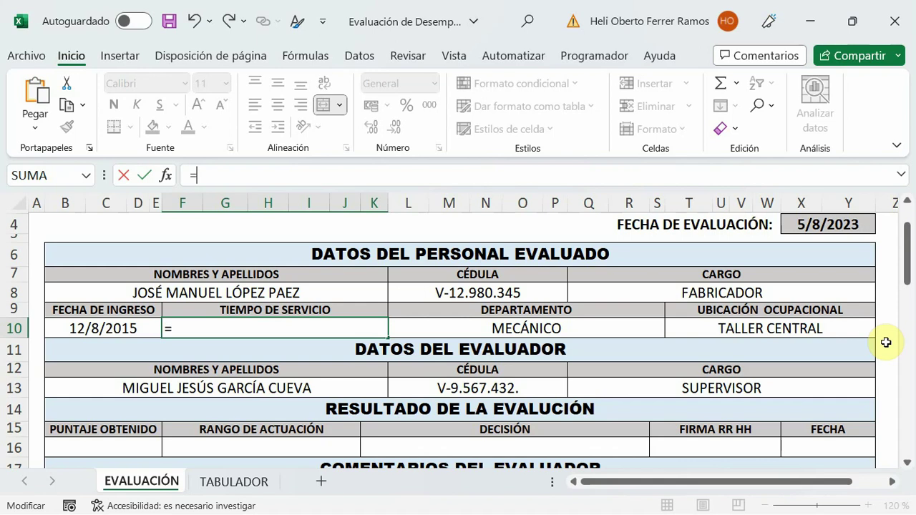
text(si)
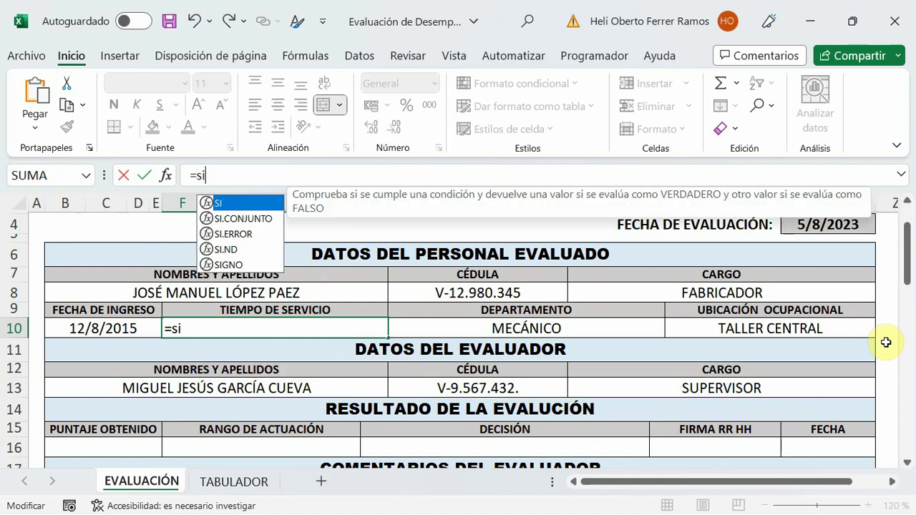
text(fecha)
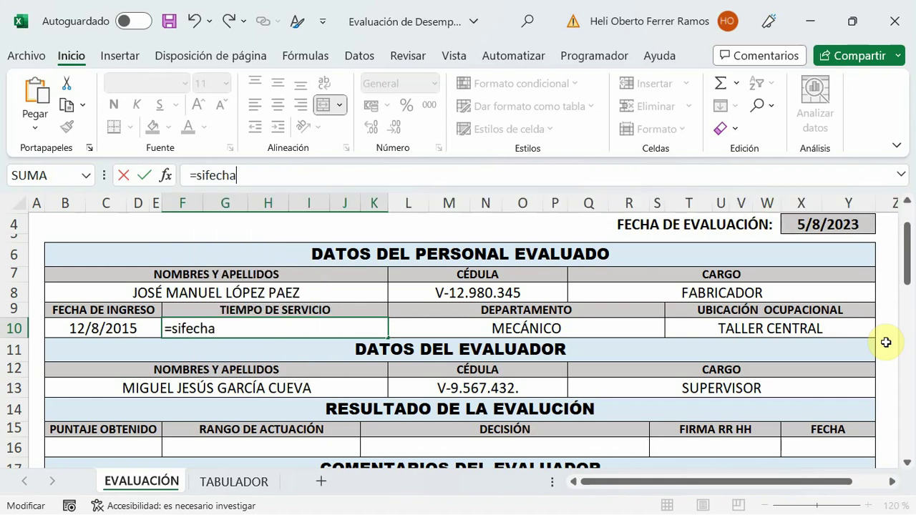
key(BackSpace)
key(BackSpace)
key(BackSpace)
key(BackSpace)
key(BackSpace)
key(BackSpace)
key(BackSpace)
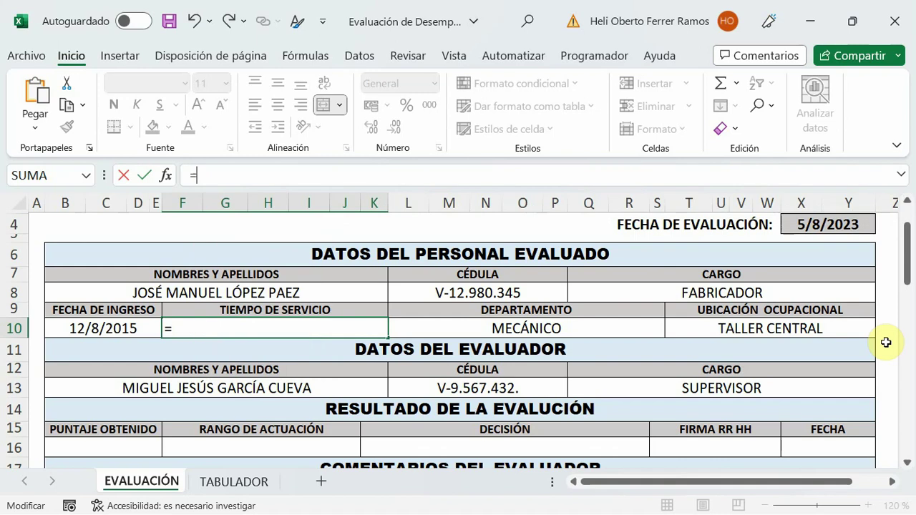
text(S)
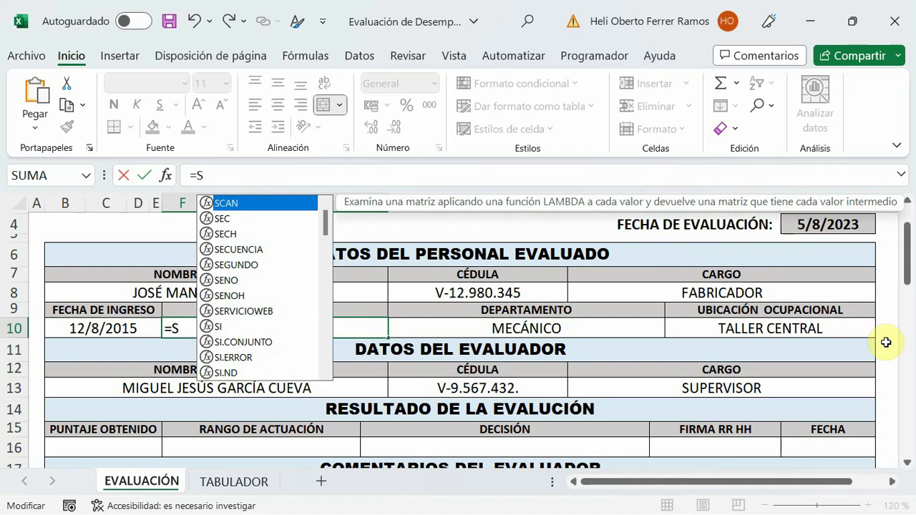
text(IFECHA)
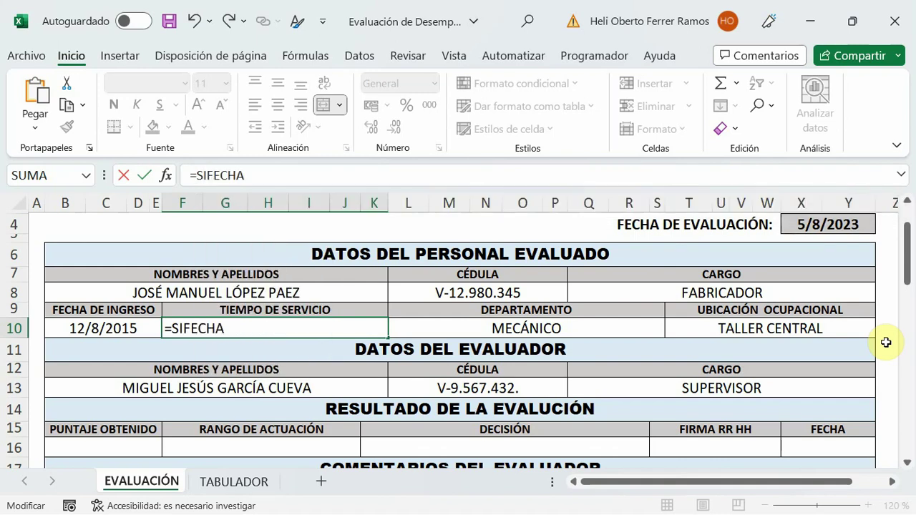
text(()
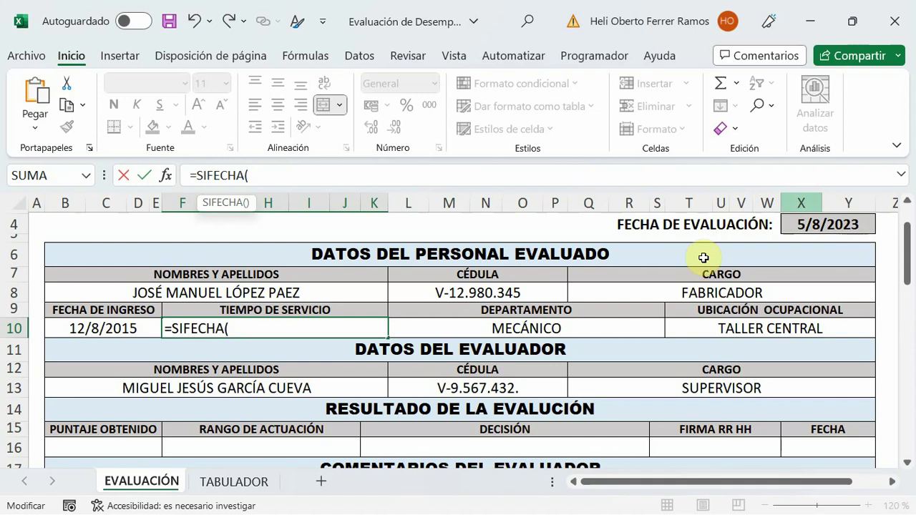
click(99, 329)
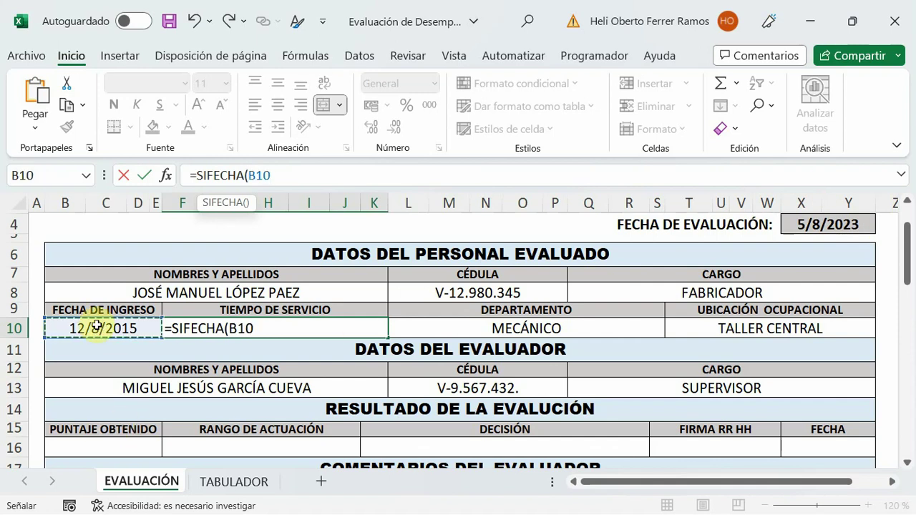
text(;)
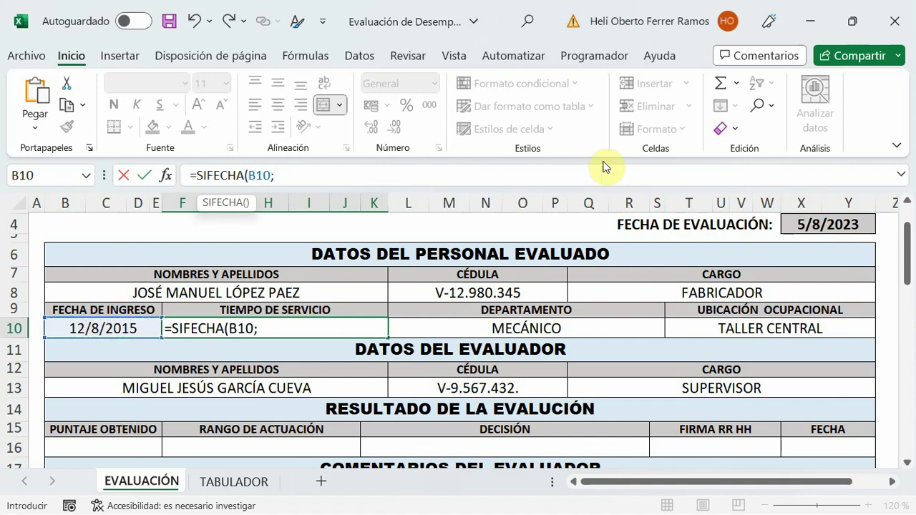
click(819, 223)
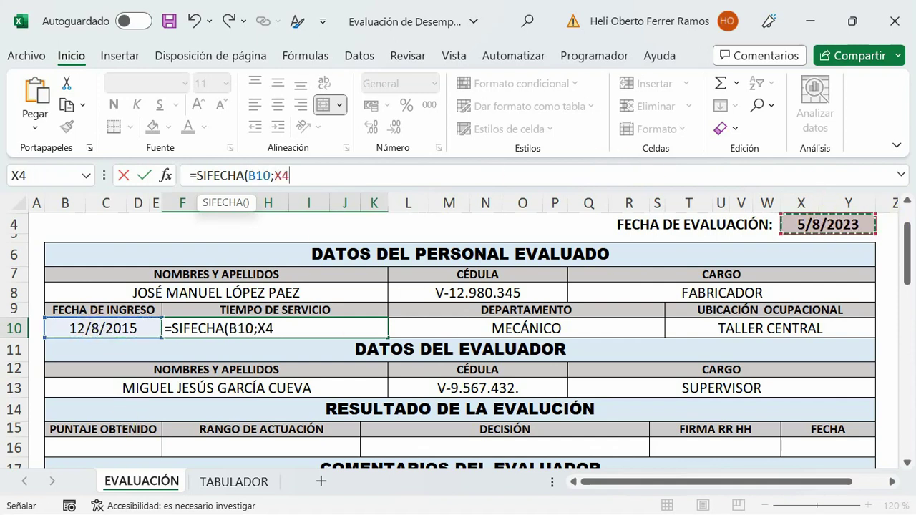
text(;)
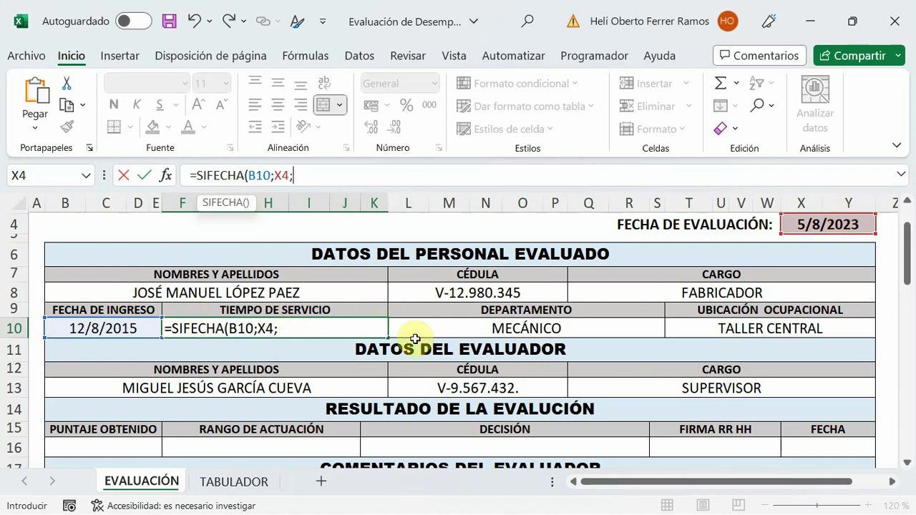
text("Y)
text(")
text())
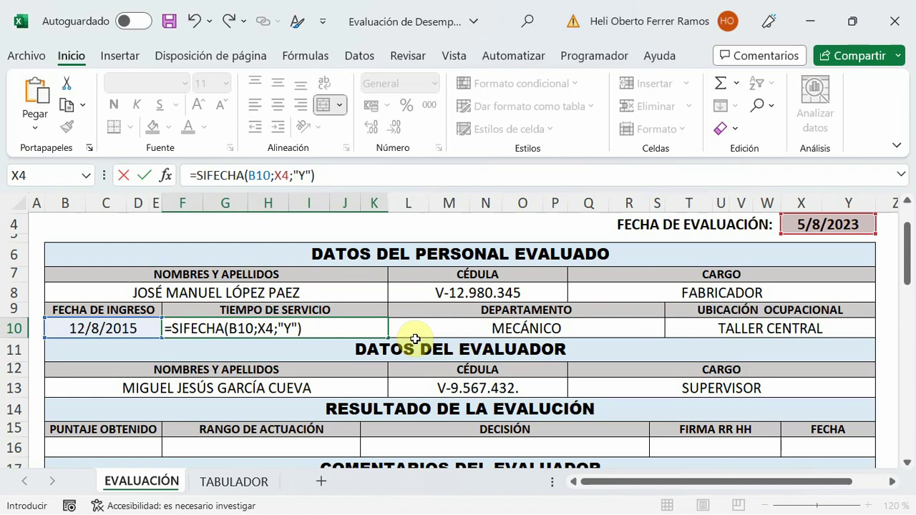
key(Return)
click(265, 325)
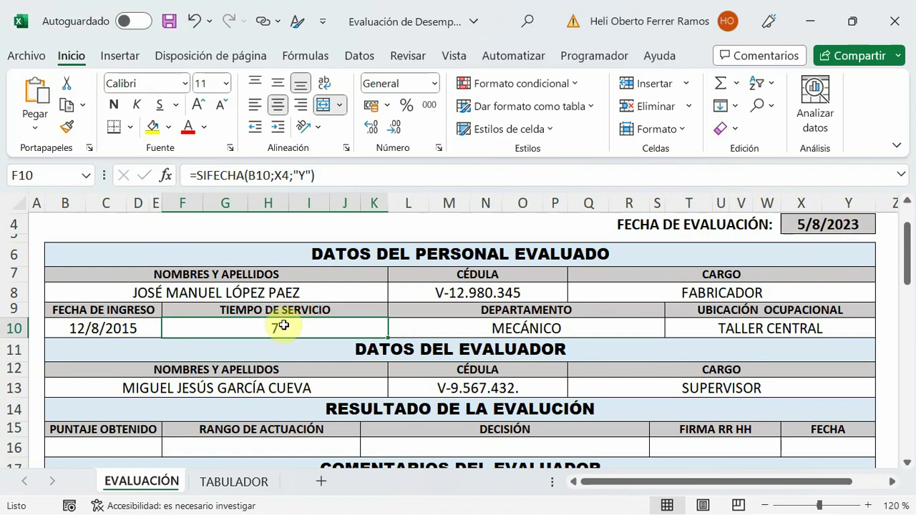
Change the SIFECHA unit in F10 to "YM".
click(306, 175)
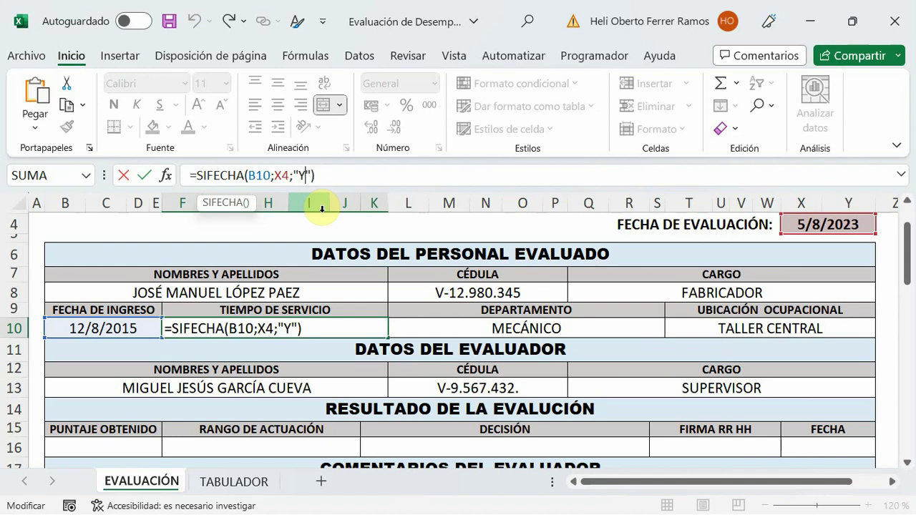
text(M)
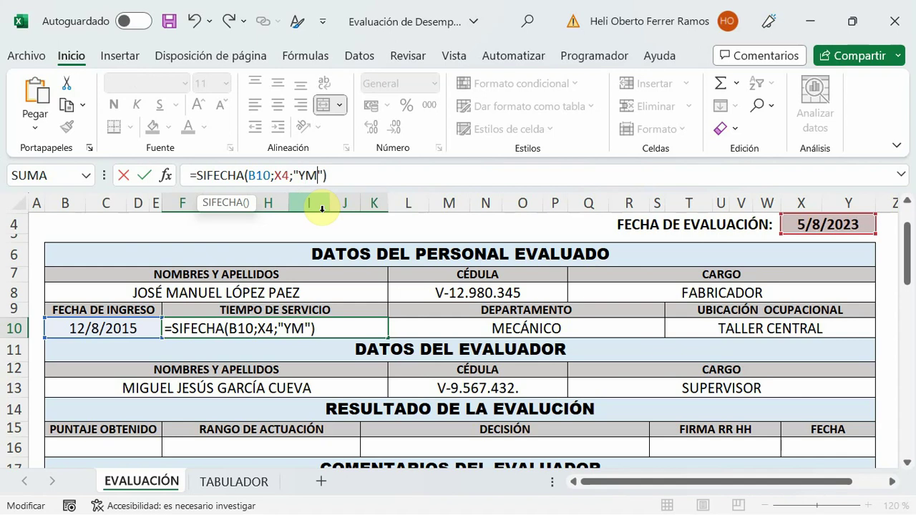
click(348, 174)
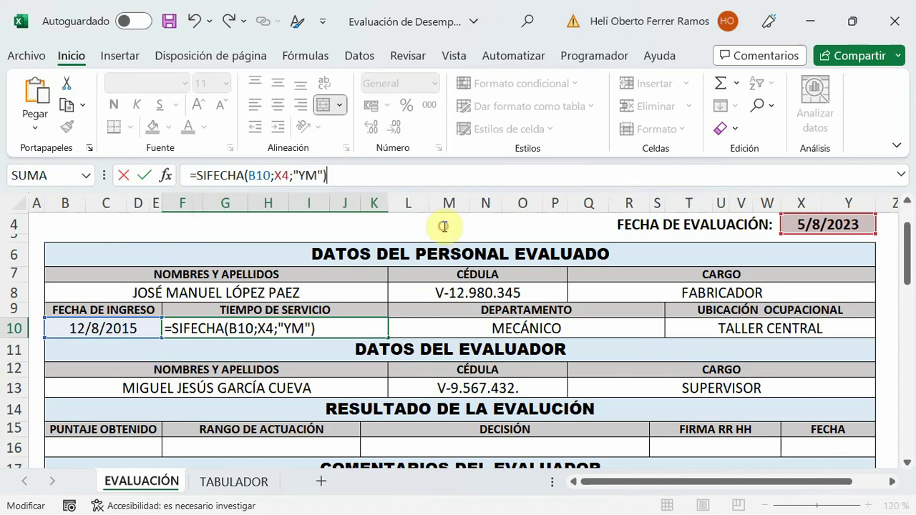
key(Return)
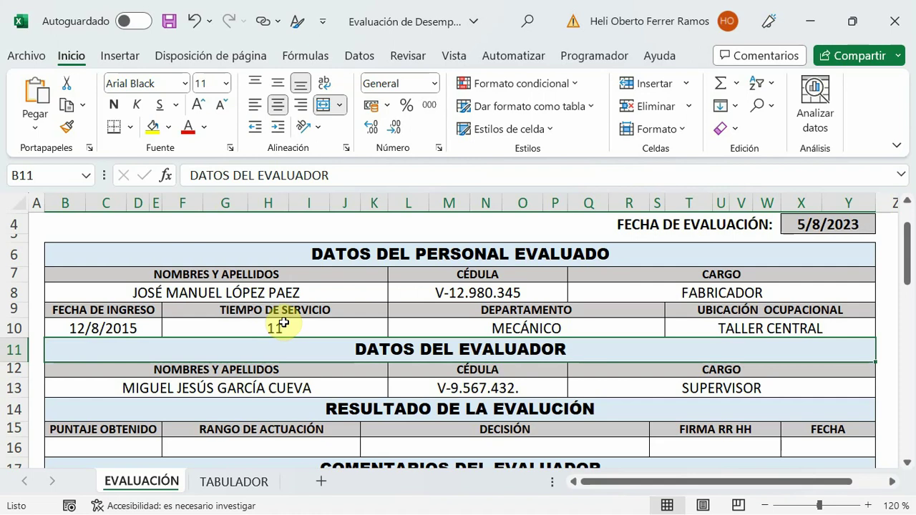
Change the SIFECHA unit in F10 to "MD" to show leftover days.
click(284, 324)
double_click(312, 175)
text(YM)
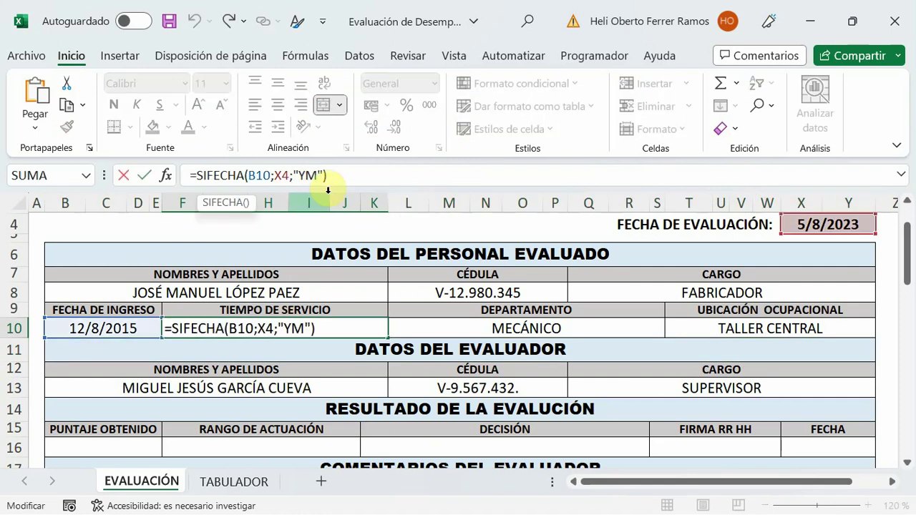
key(BackSpace)
key(BackSpace)
text(M)
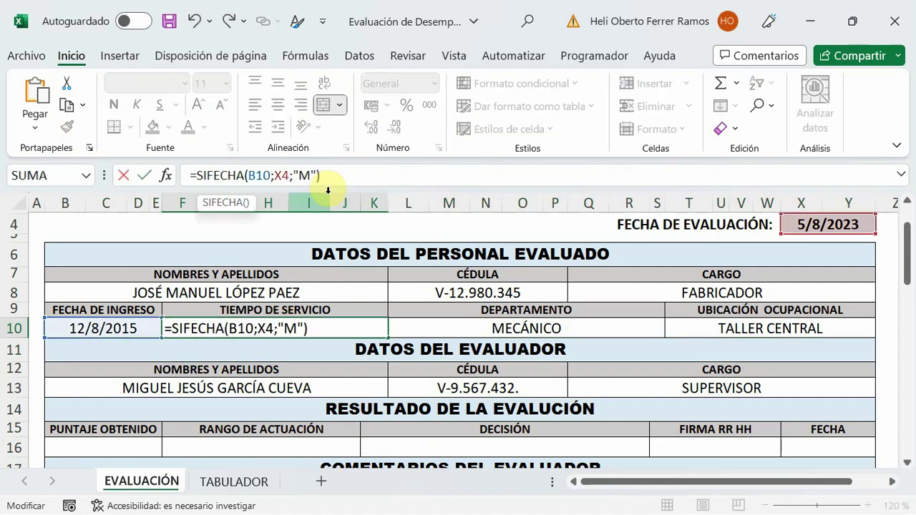
text(D)
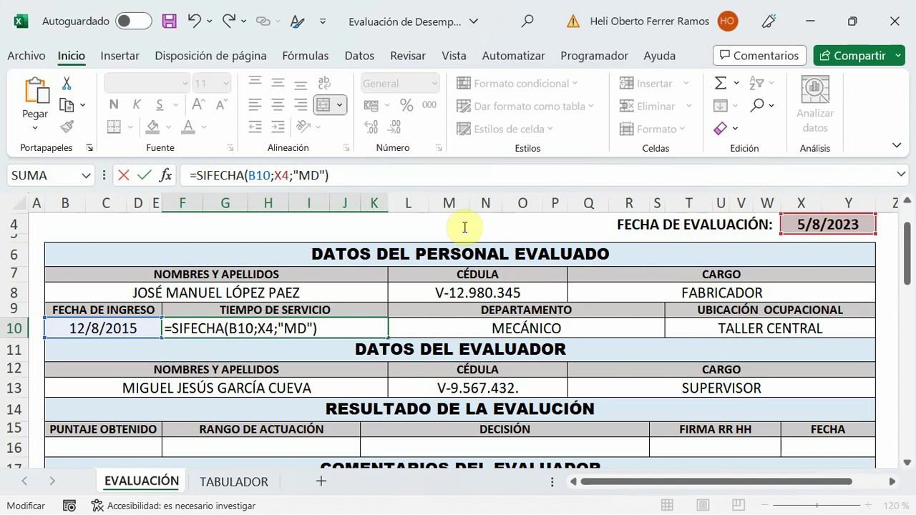
key(Return)
click(250, 331)
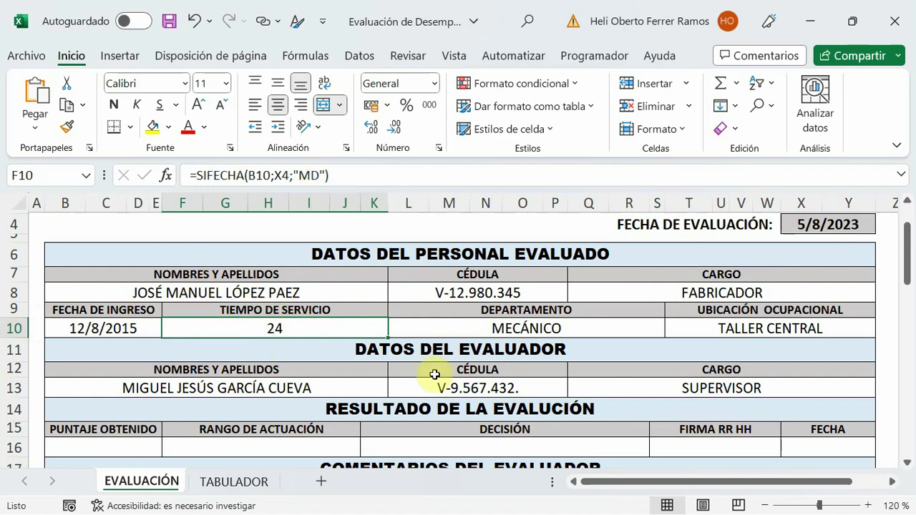
Set the SIFECHA unit back to "Y" so F10 shows 7 years.
click(320, 176)
key(BackSpace)
key(BackSpace)
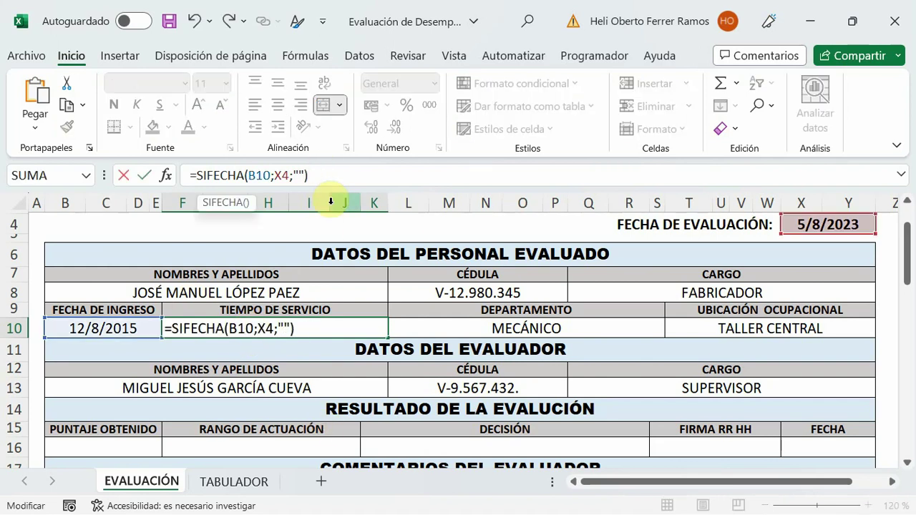
text(Y)
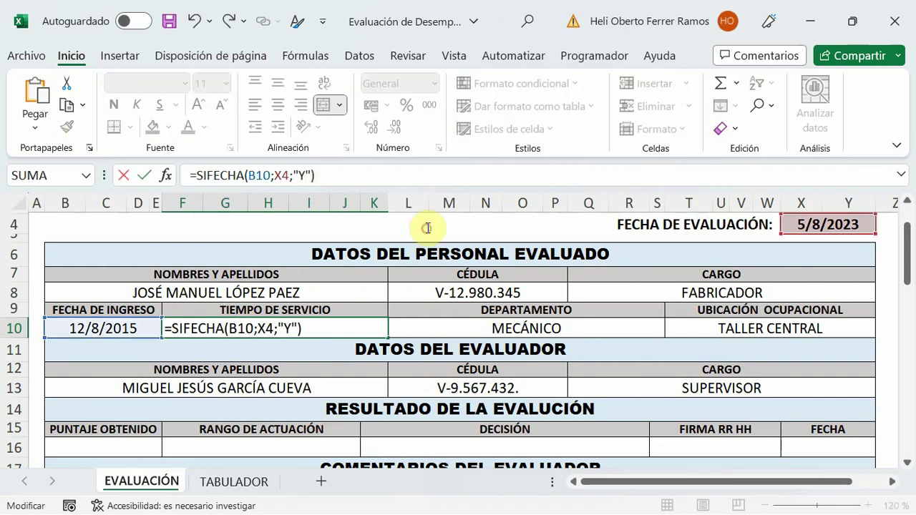
key(Return)
Copy the SIFECHA expression and append &" años" to F10's formula, giving "7 años".
click(299, 328)
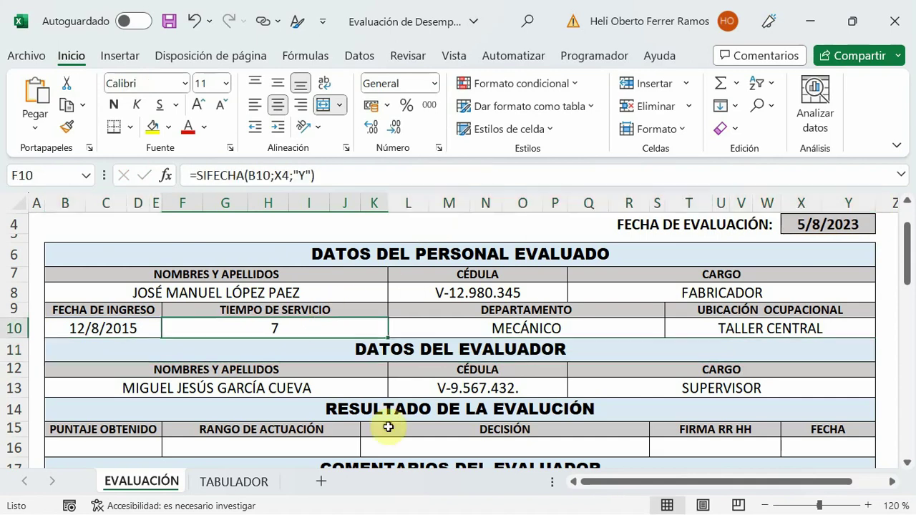
key(F2)
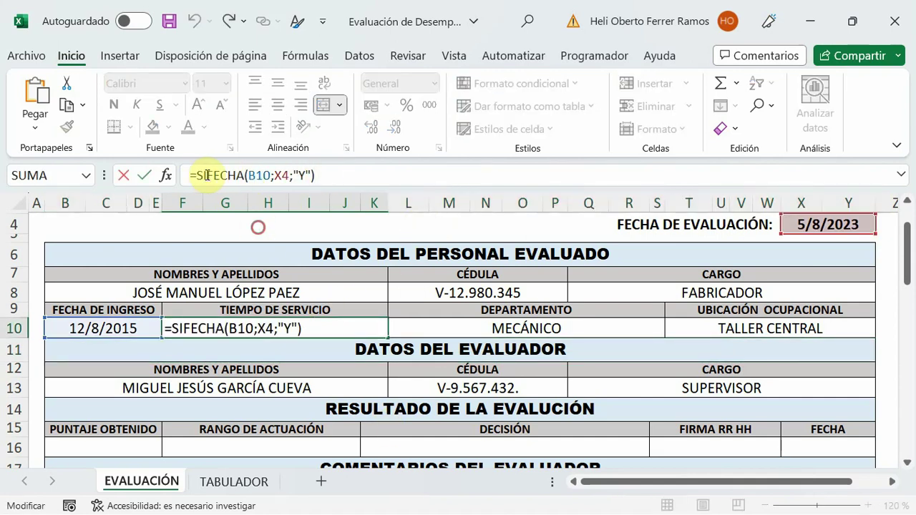
drag(196, 175, 316, 174)
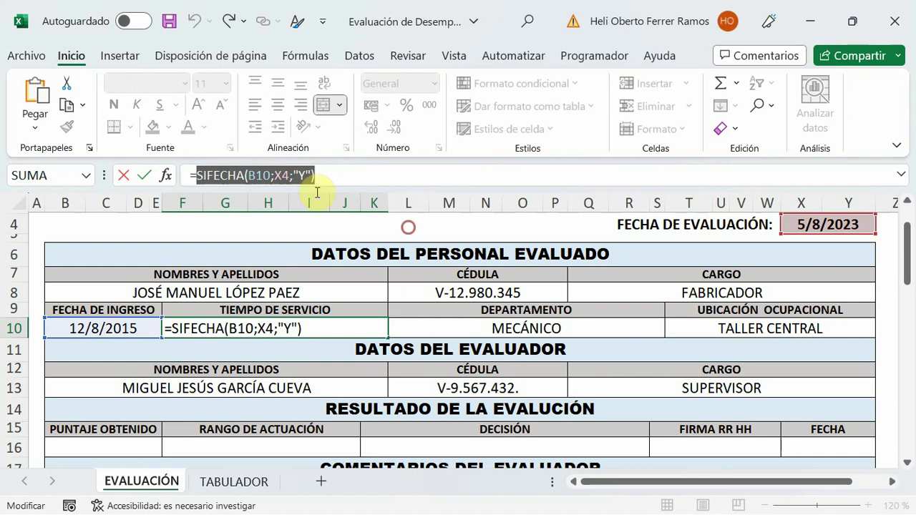
click(72, 111)
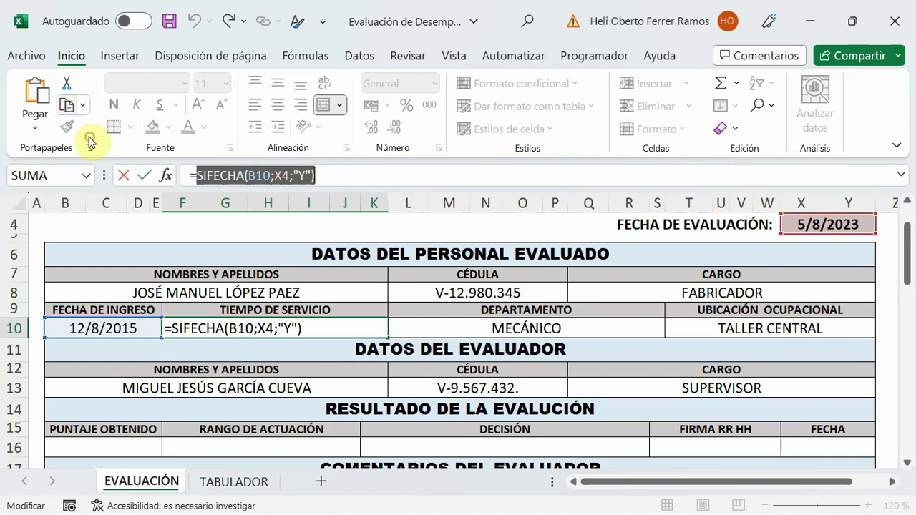
click(346, 175)
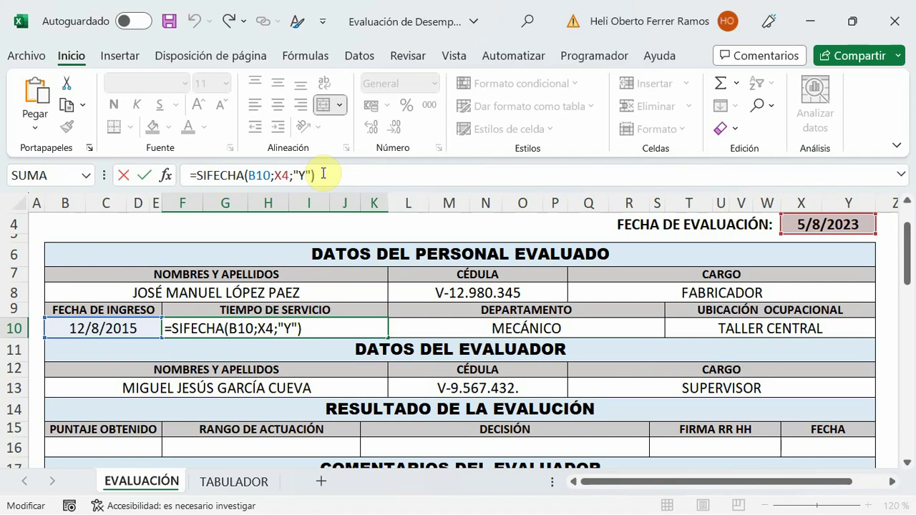
text(&)
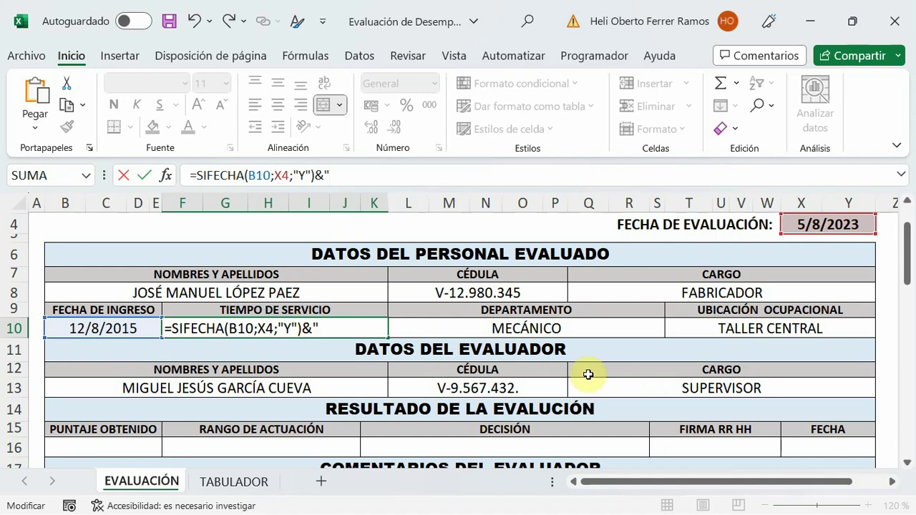
text(año)
text(s")
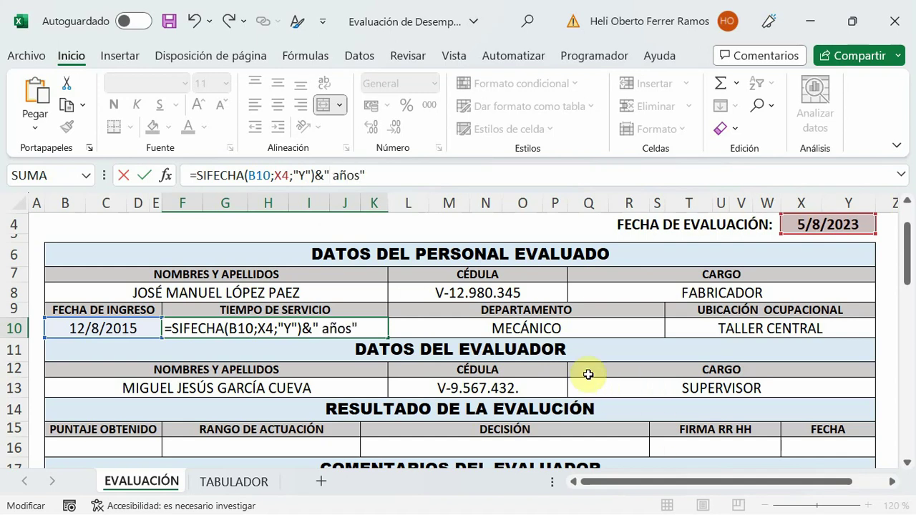
key(Return)
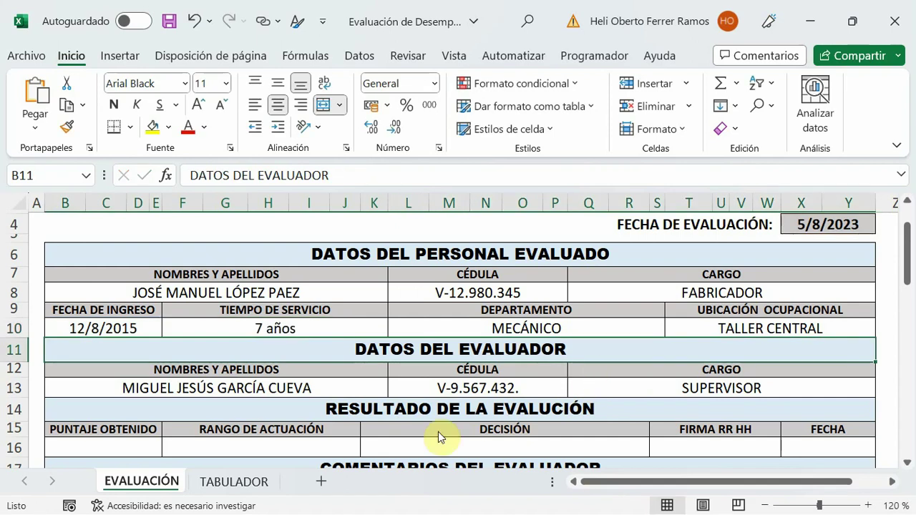
click(296, 328)
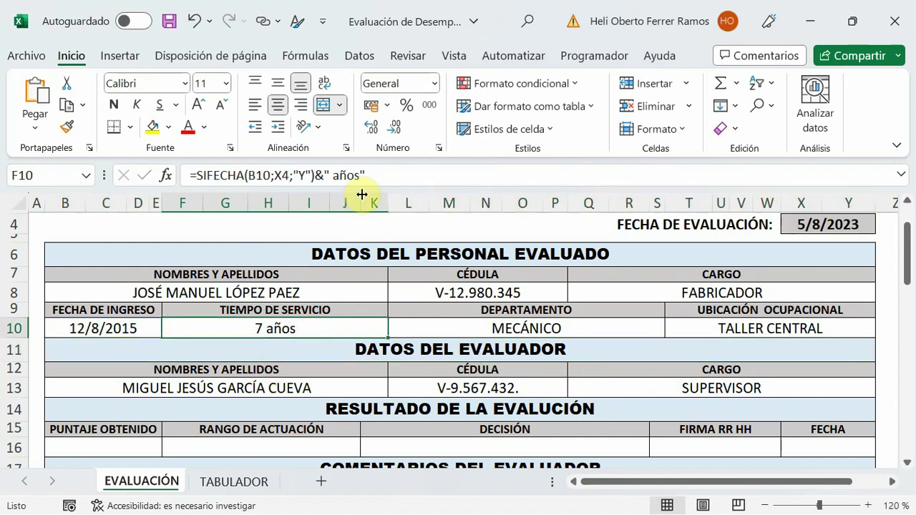
Extend the F10 formula with &" y "& and a pasted SIFECHA(B10;X4;"YM") months part.
key(F2)
key(Left)
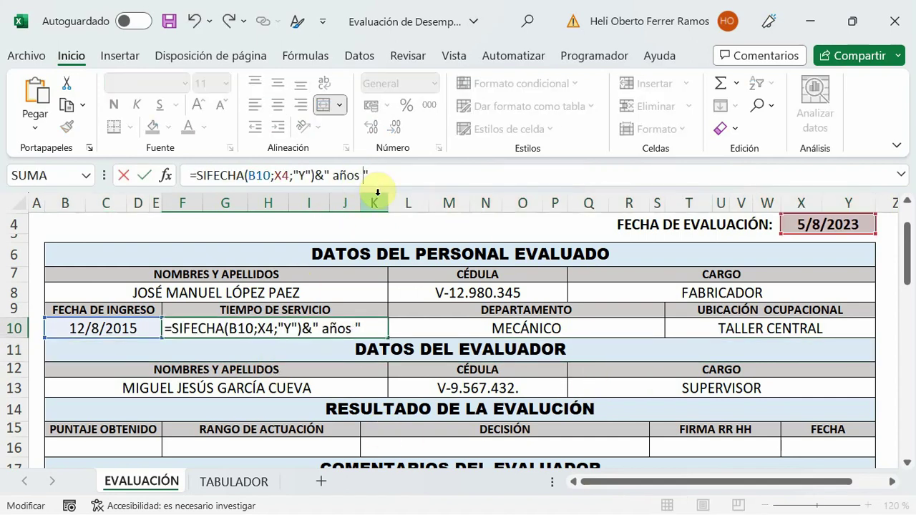
text(y)
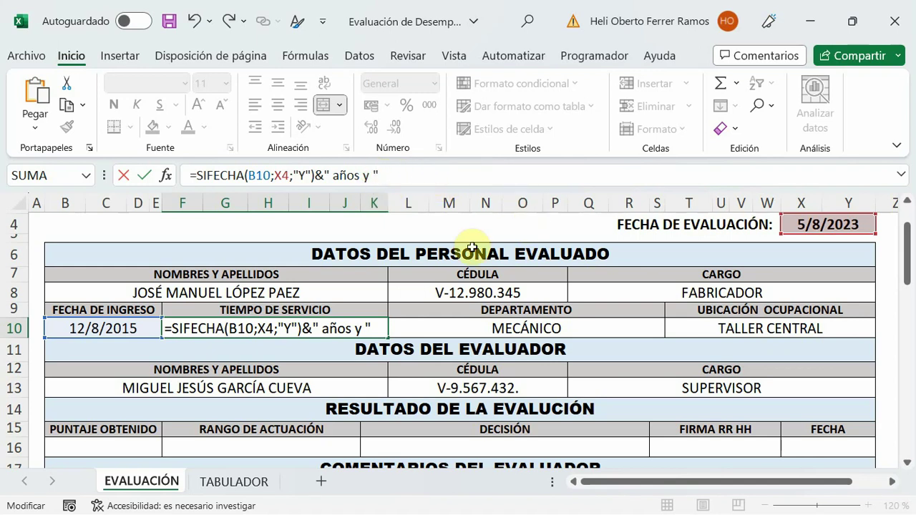
text(&)
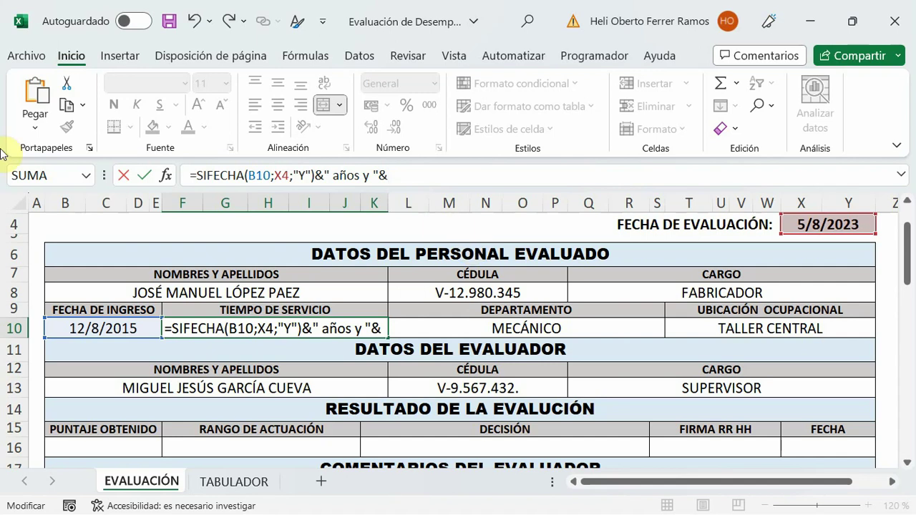
click(36, 100)
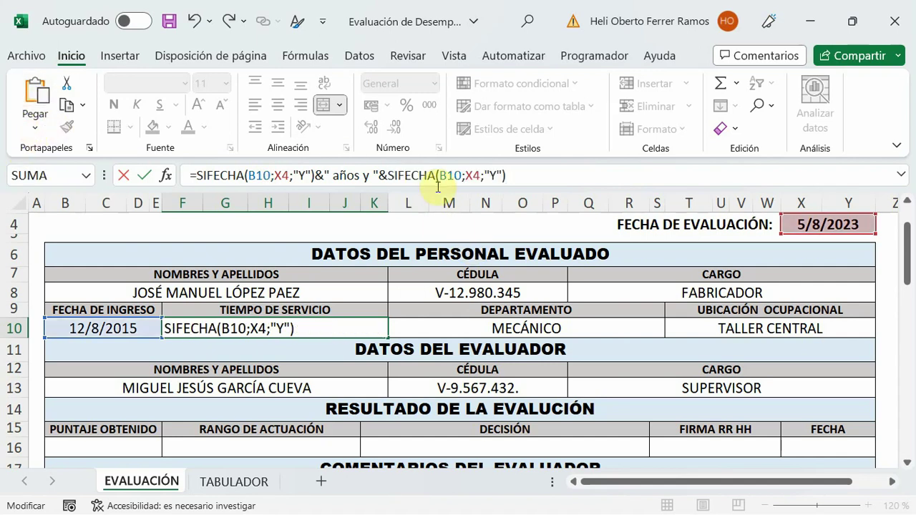
click(496, 176)
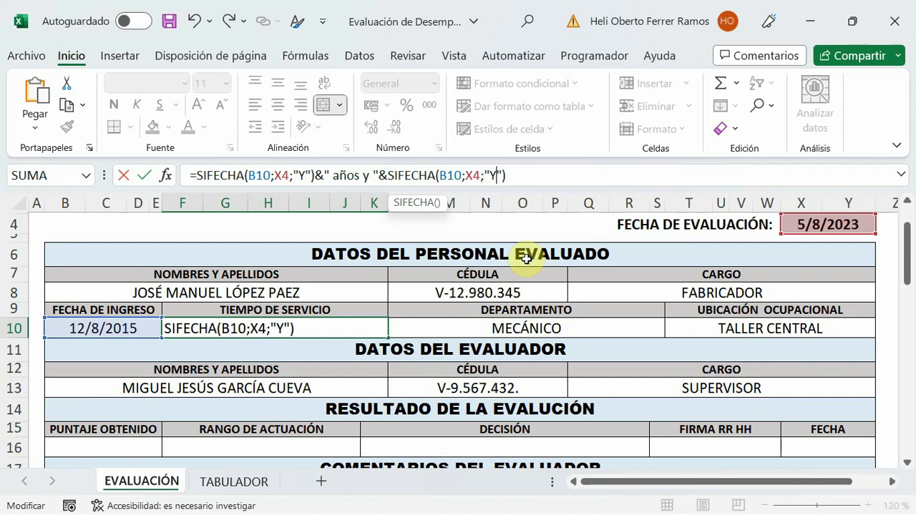
text(m)
key(BackSpace)
text(M)
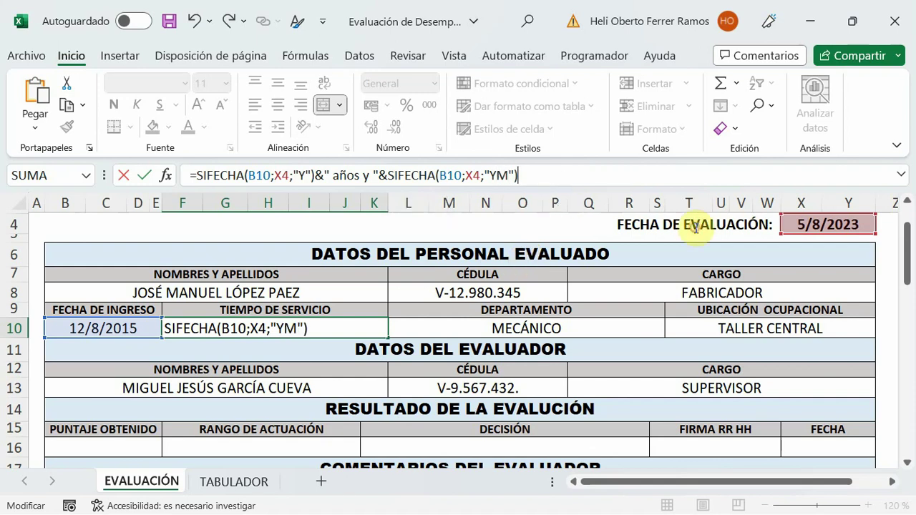
key(Return)
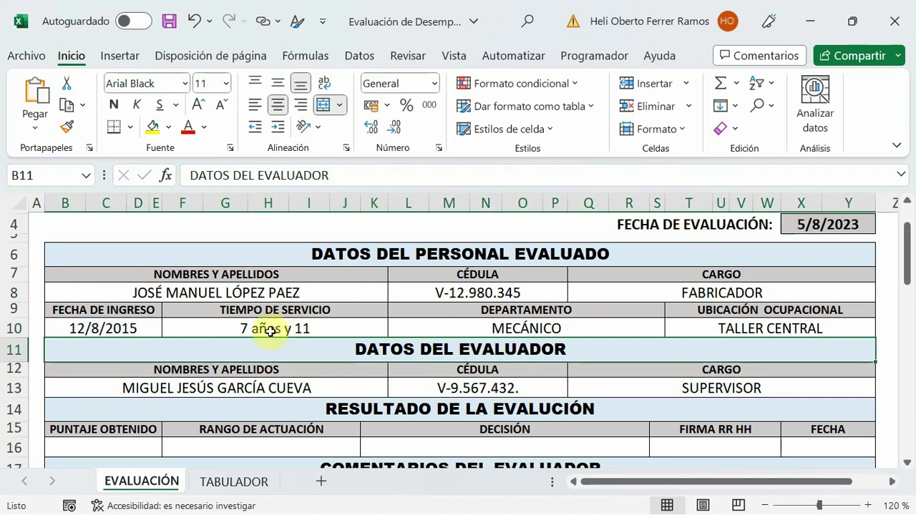
Fix the label to " meses " so F10 reads '7 años y 11 meses'.
key(Up)
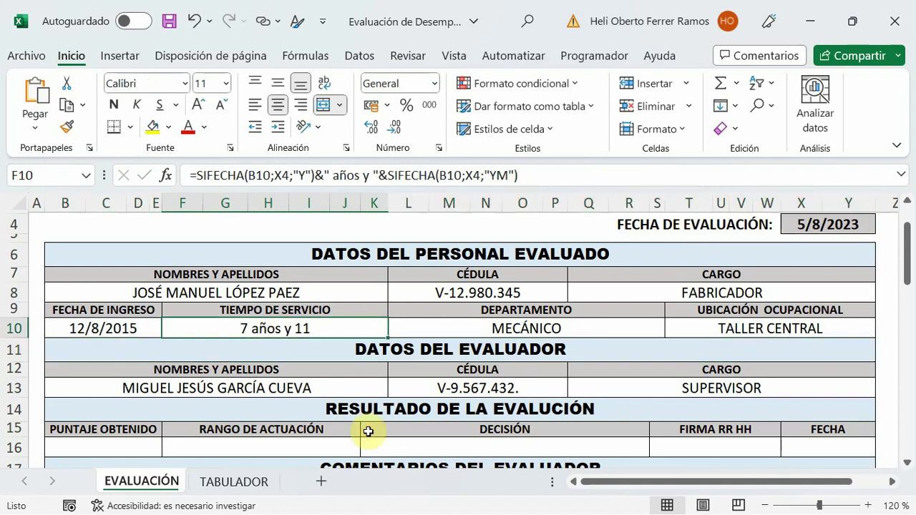
key(F2)
text(&" mese ")
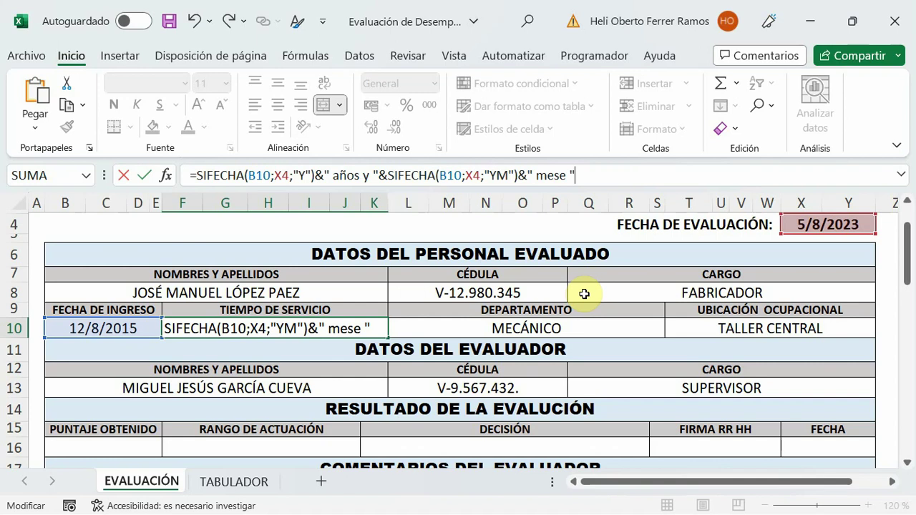
key(Return)
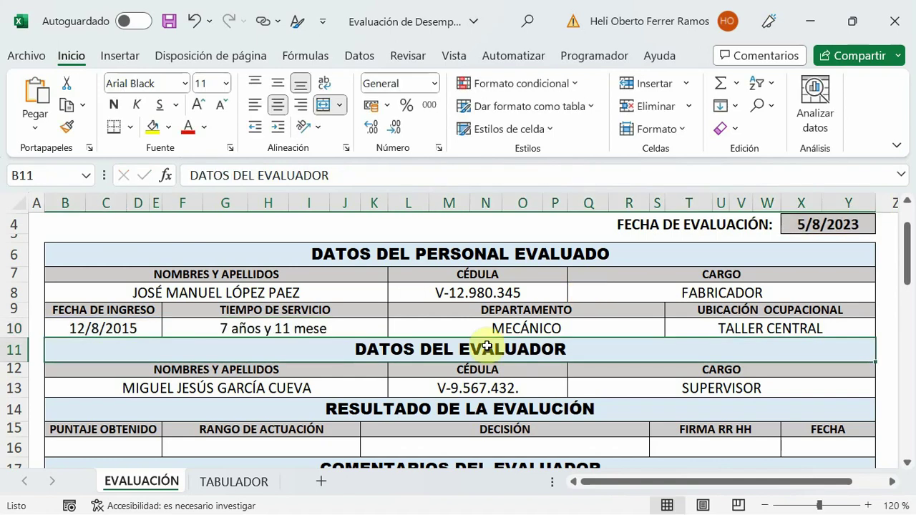
click(276, 327)
click(565, 177)
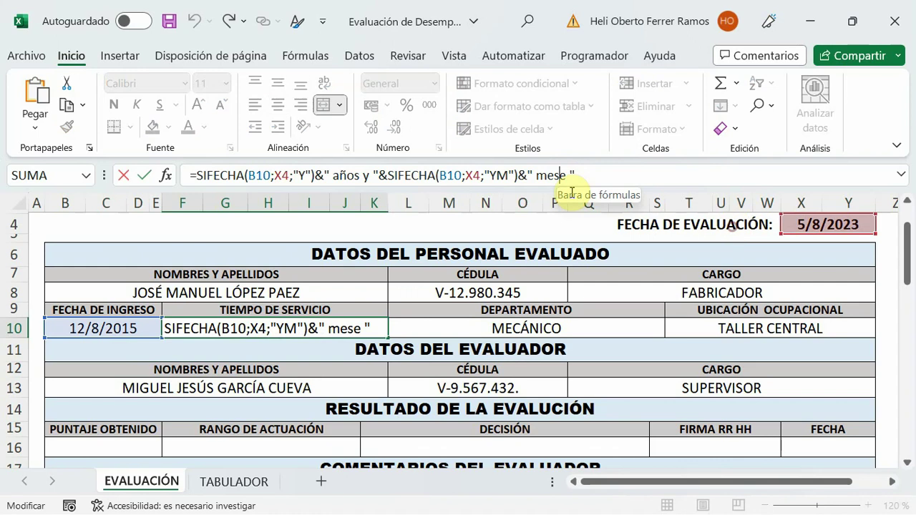
text(s)
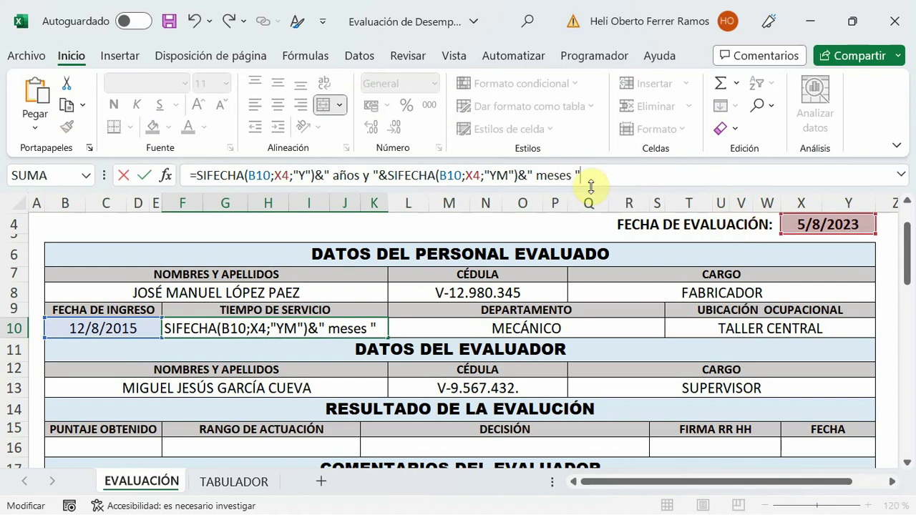
key(Return)
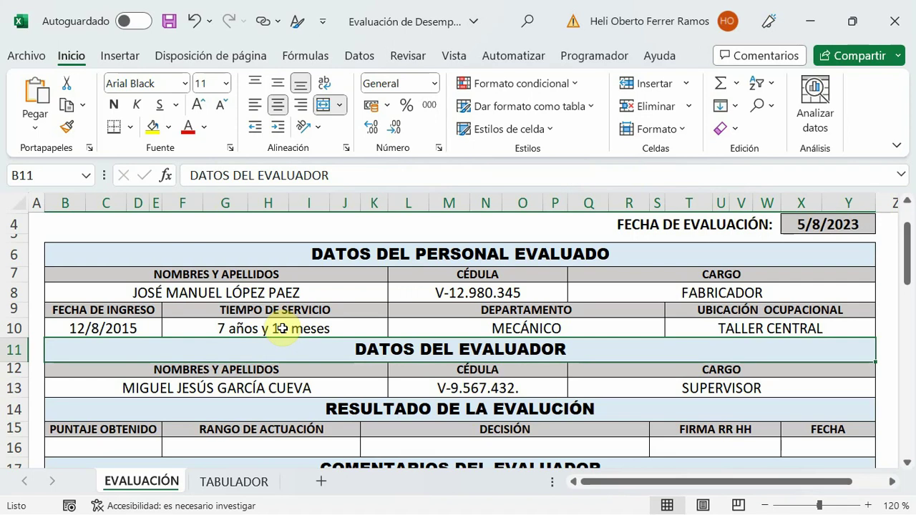
click(283, 329)
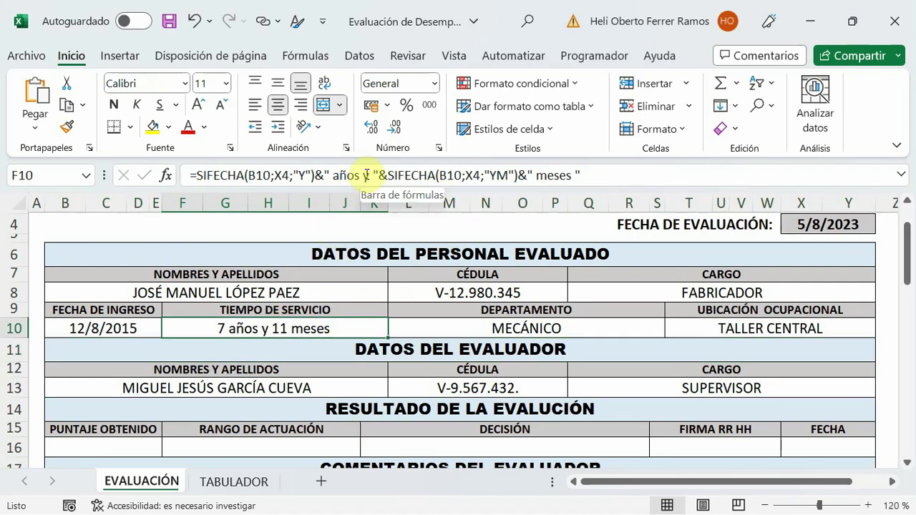
Replace ' y ' after años with ', ' in the service-time formula.
click(370, 176)
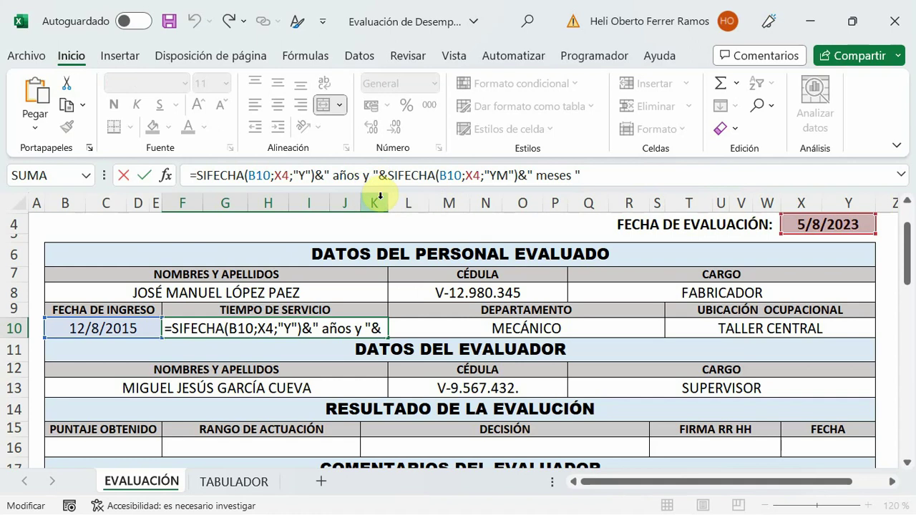
key(BackSpace)
key(BackSpace)
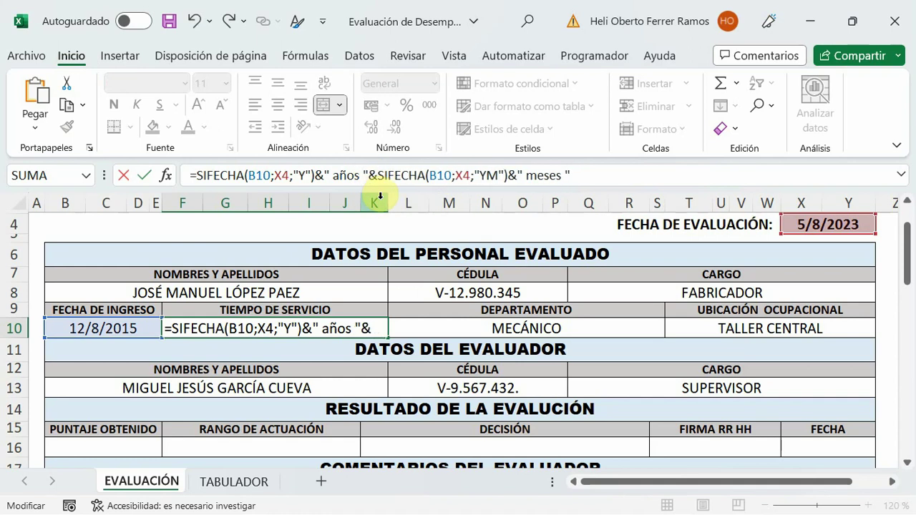
text(,)
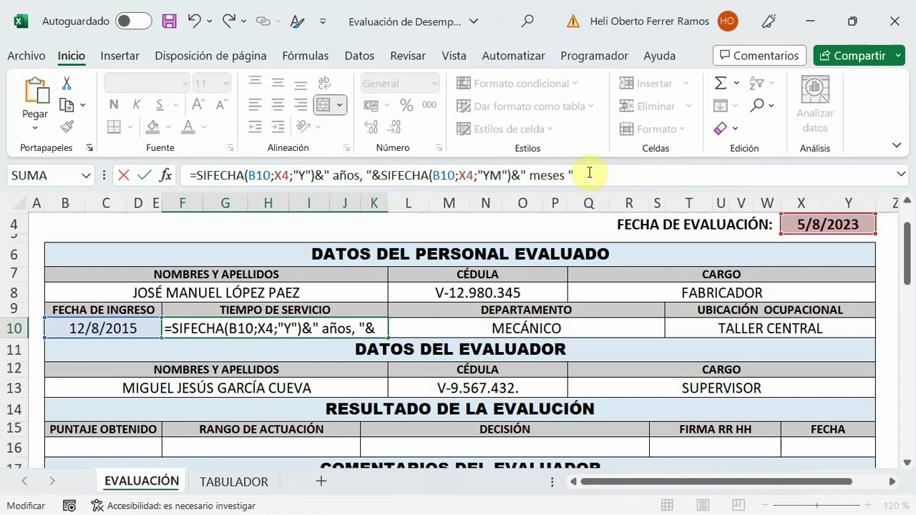
click(589, 173)
key(Return)
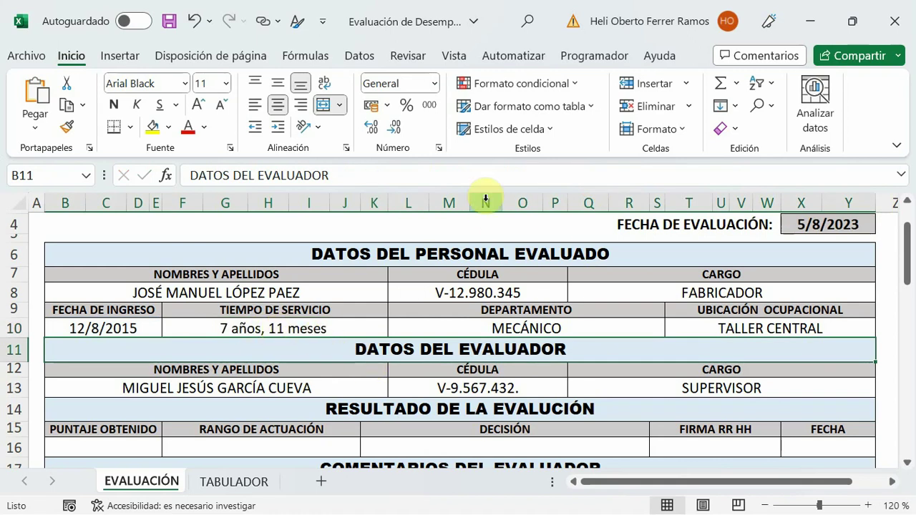
click(316, 326)
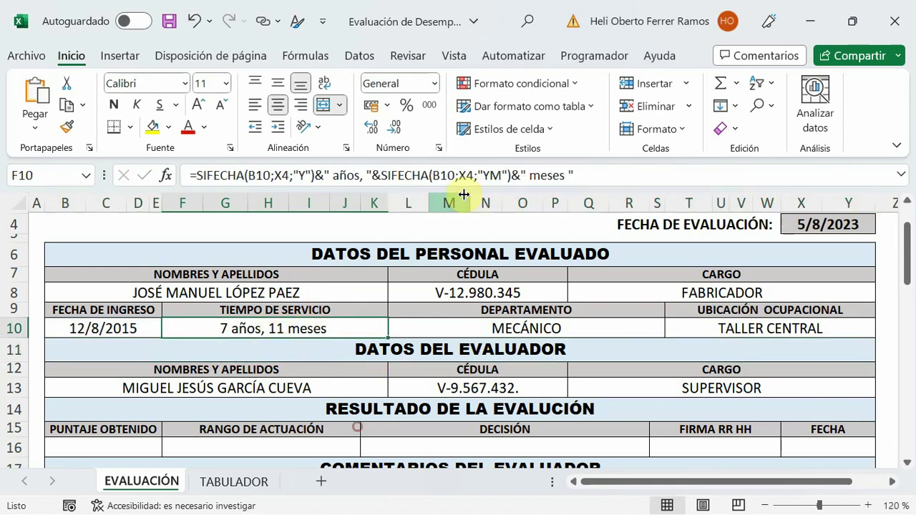
Append &" y "&SIFECHA(B10;X4;"MD")&" días" so F10 shows '7 años, 11 meses y 24 días'.
click(569, 176)
text(y)
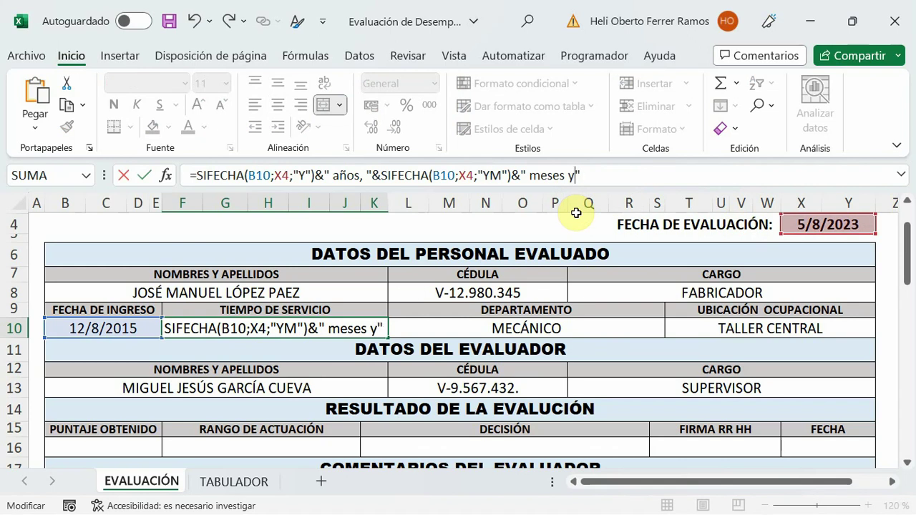
click(594, 174)
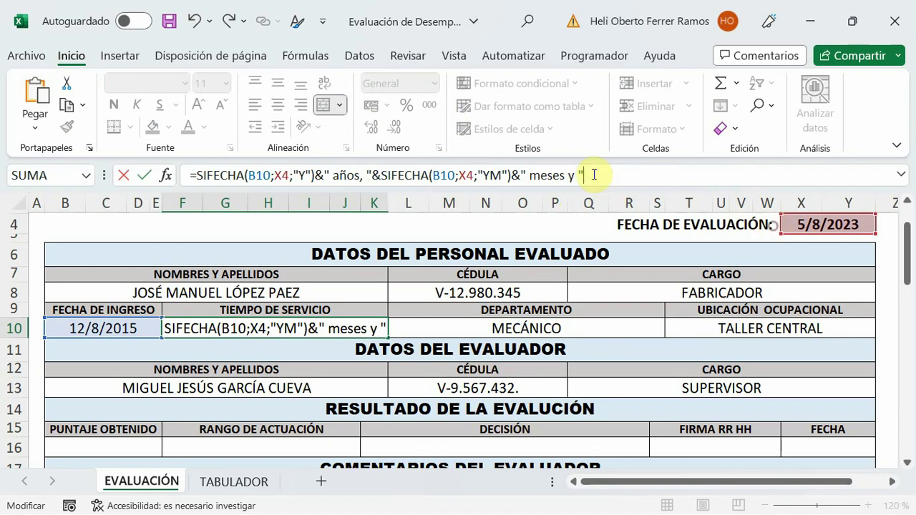
text(&)
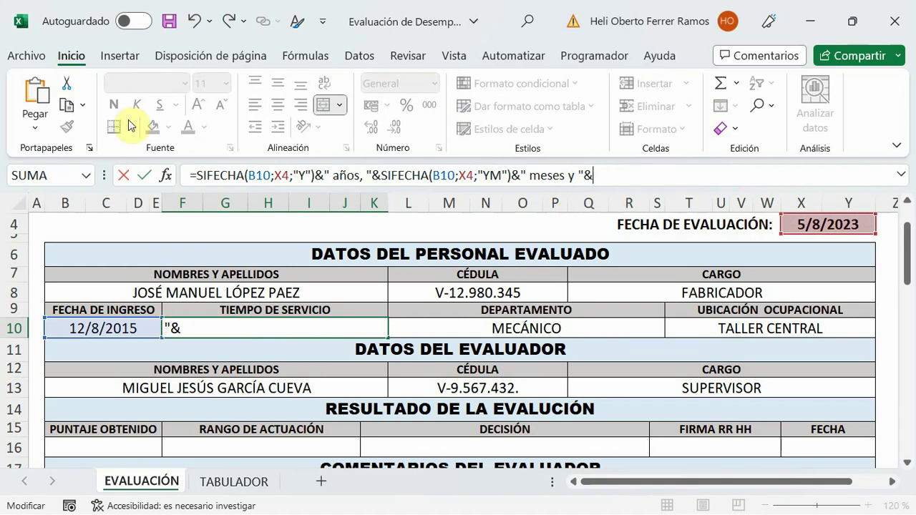
click(47, 120)
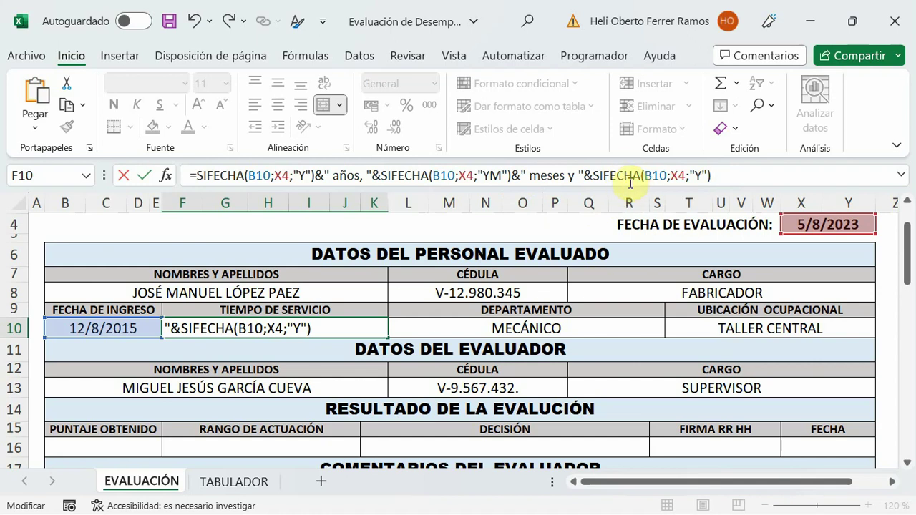
click(705, 174)
text(MD)
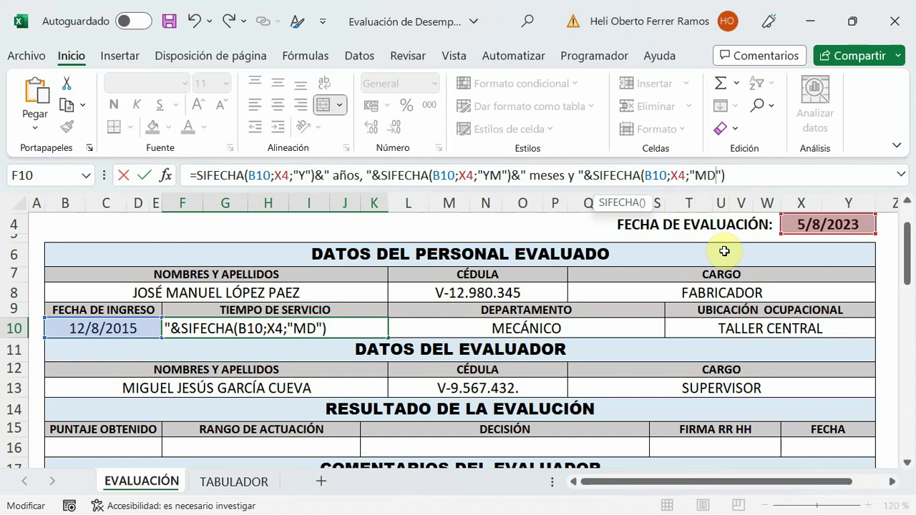
click(737, 175)
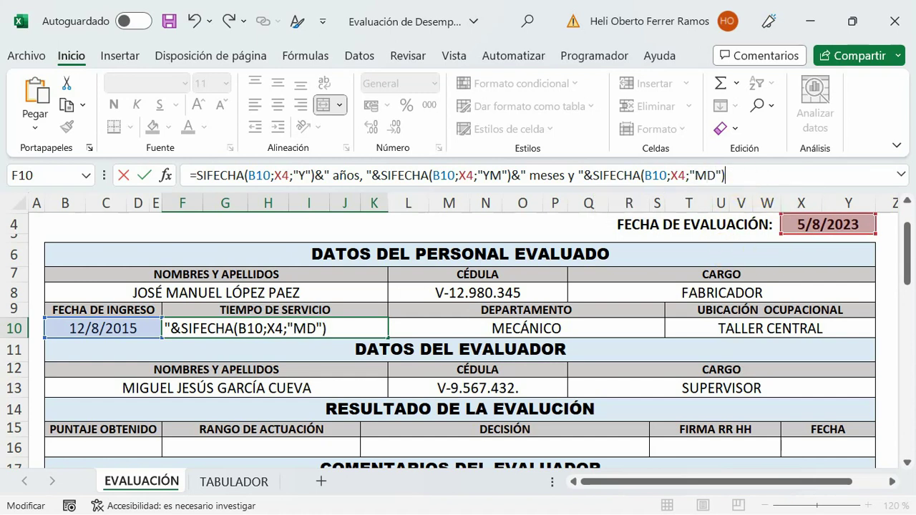
key(Return)
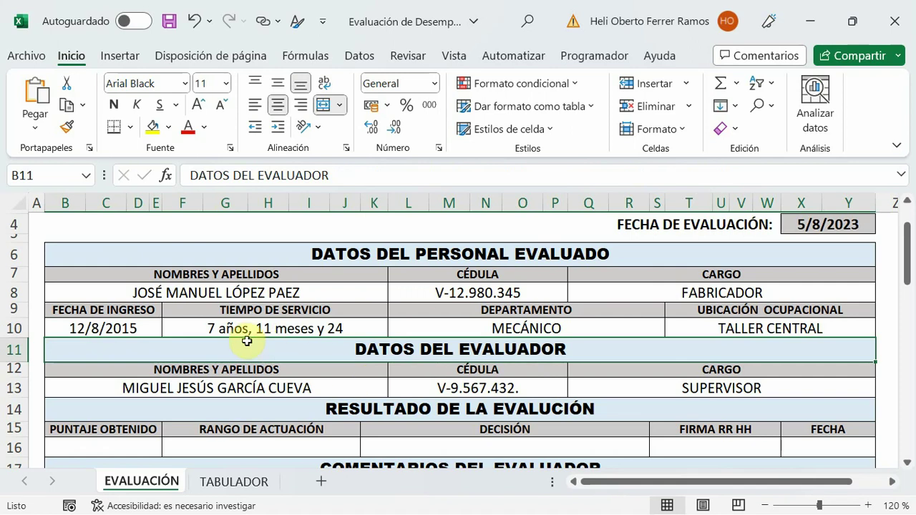
click(326, 327)
click(737, 176)
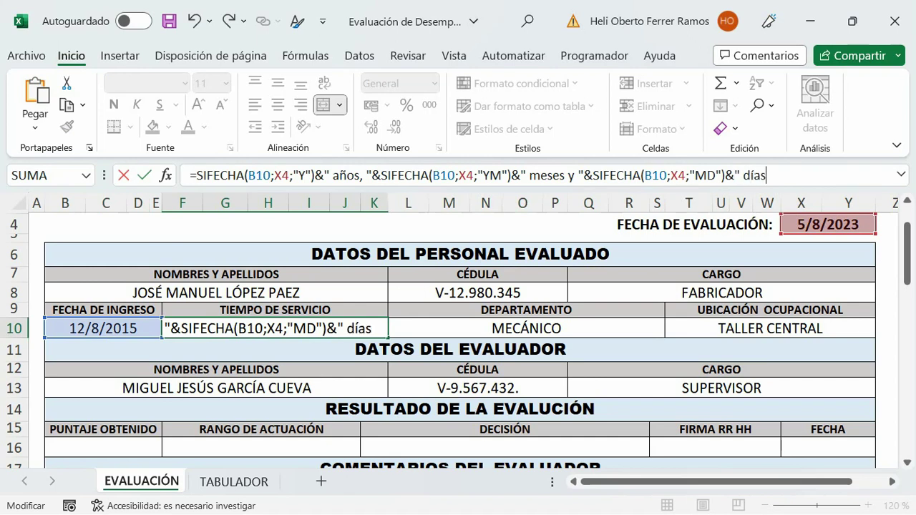
key(Return)
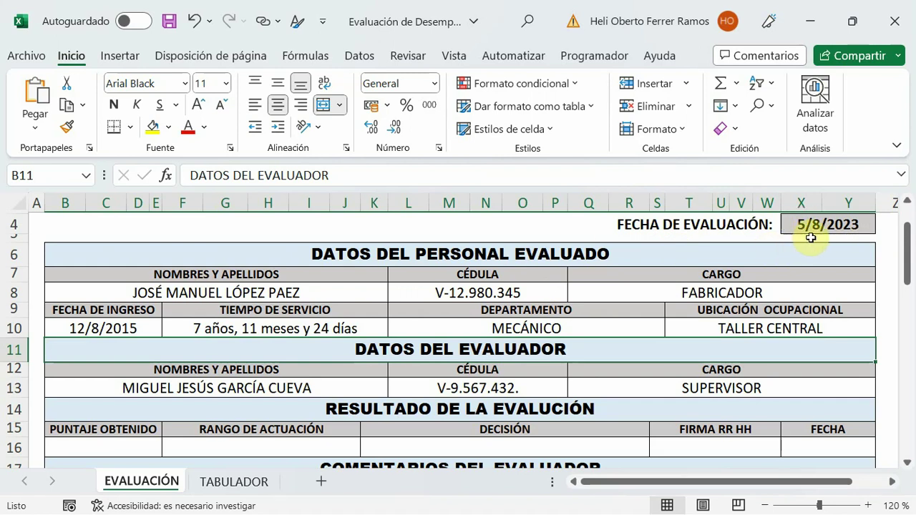
click(99, 328)
Change the B10 entry date's day from 12 to 5, giving 5/8/2015 and '8 años, 0 meses y 0 días'.
click(205, 176)
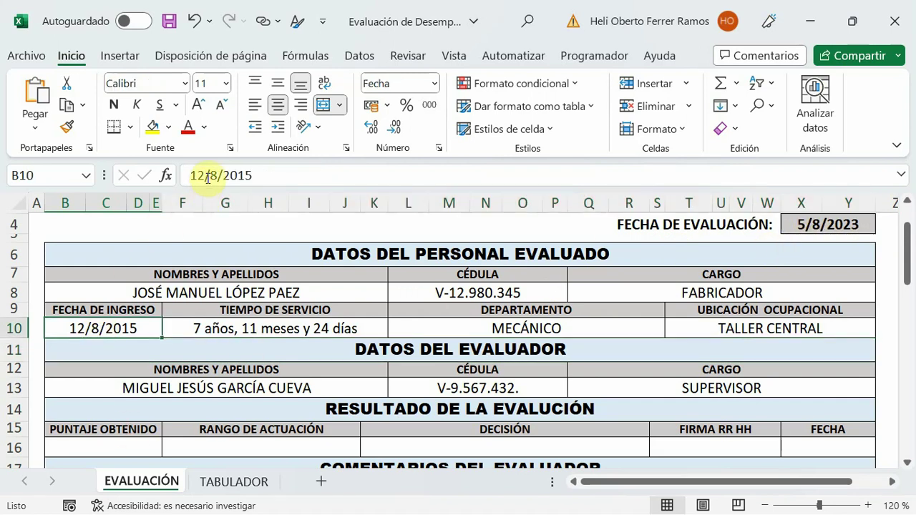
key(BackSpace)
key(BackSpace)
text(5)
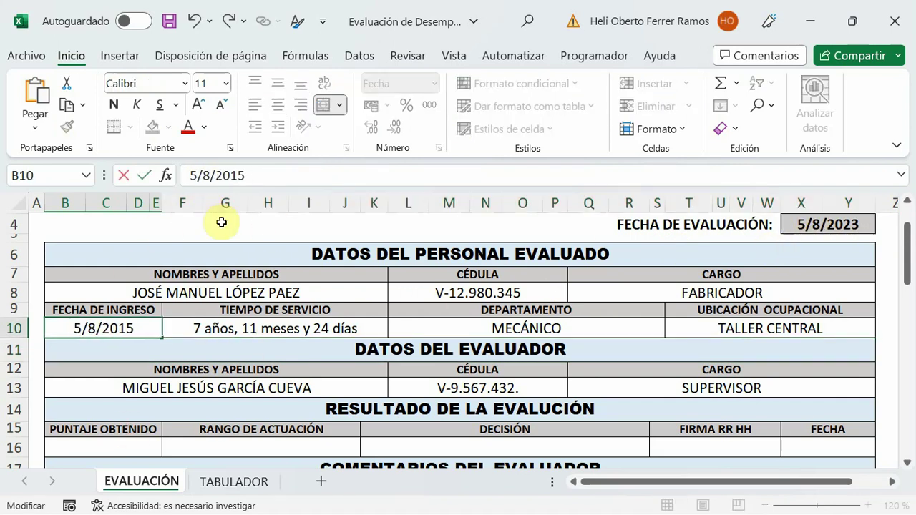
key(Return)
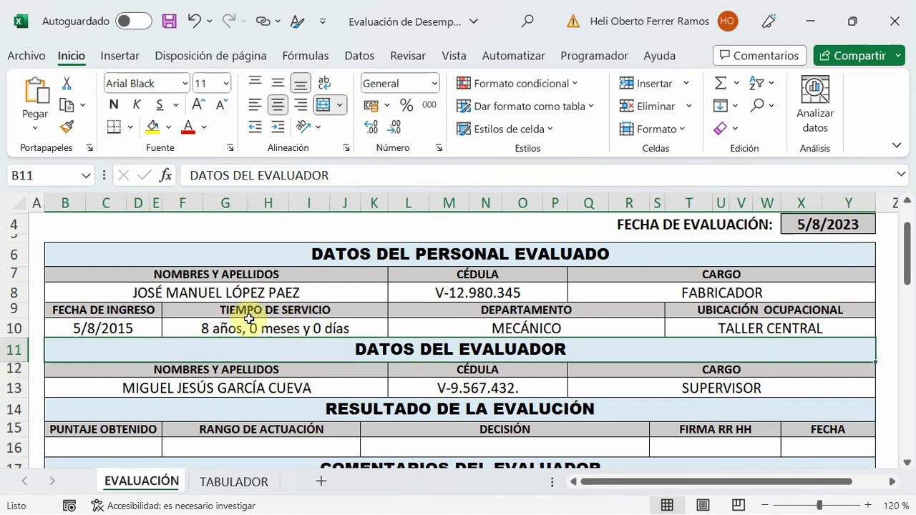
scroll(303, 332, down, 1)
scroll(382, 370, down, 2)
scroll(383, 374, down, 2)
Go to the TABULADOR sheet and select the CALIDAD DE TRABAJO PUNTUACIÓN cell I11.
scroll(383, 374, down, 1)
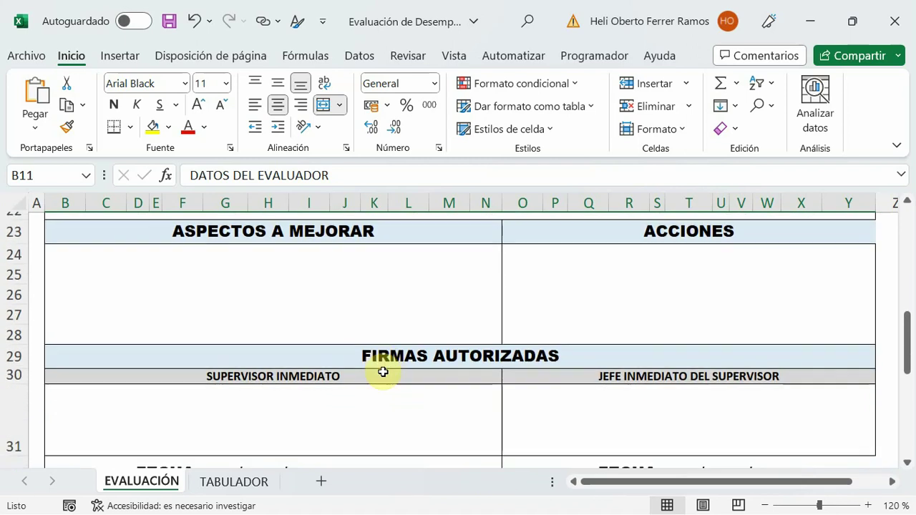
scroll(499, 482, down, 2)
scroll(499, 482, up, 2)
scroll(374, 362, down, 2)
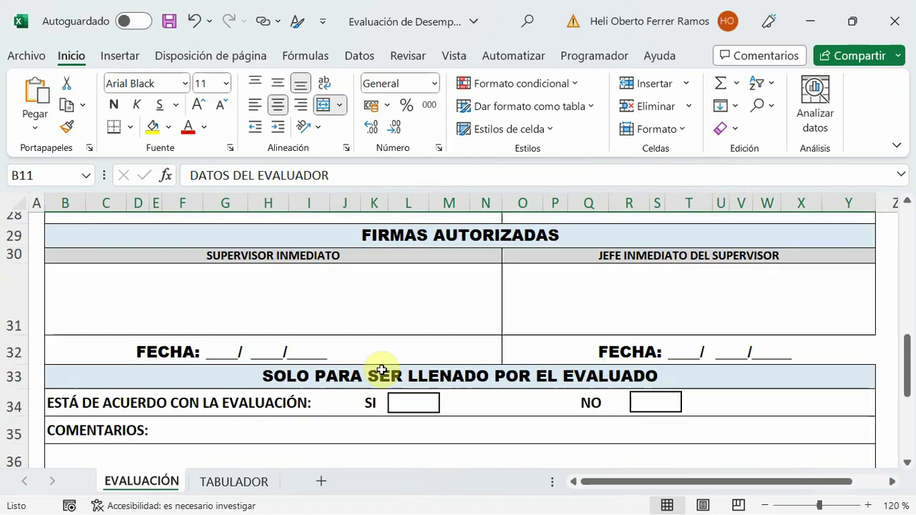
scroll(458, 322, up, 7)
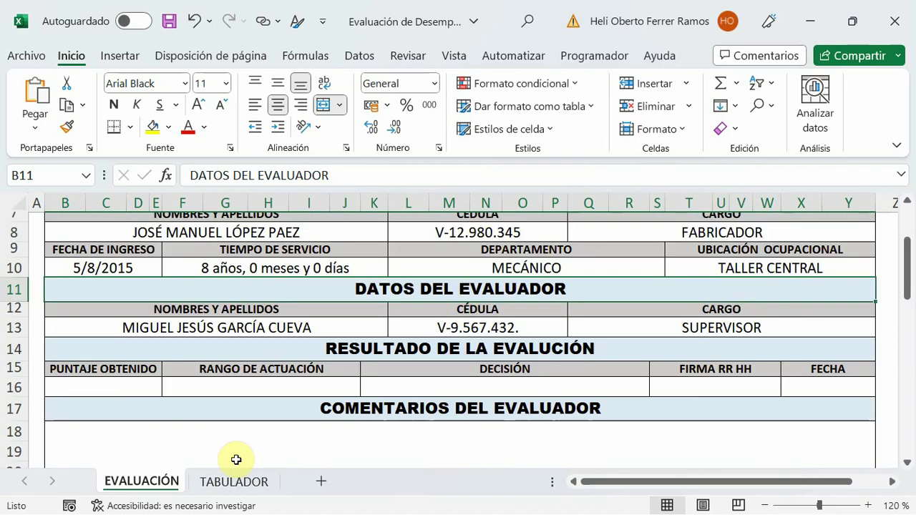
scroll(236, 454, down, 1)
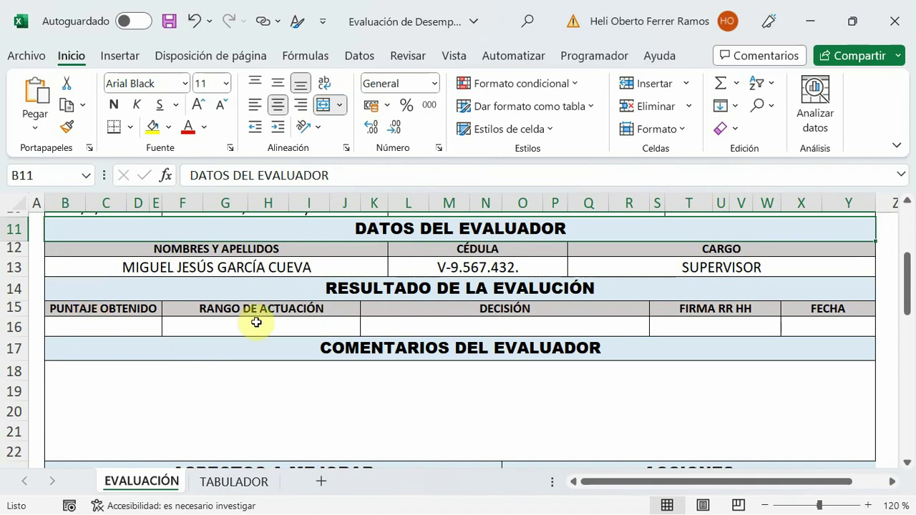
click(238, 483)
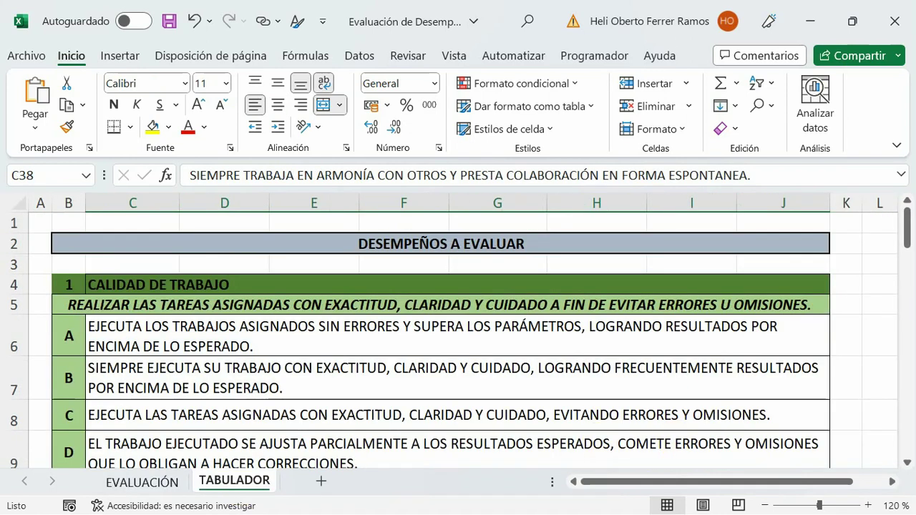
scroll(659, 401, down, 2)
scroll(659, 401, down, 1)
scroll(659, 401, up, 1)
scroll(659, 397, down, 1)
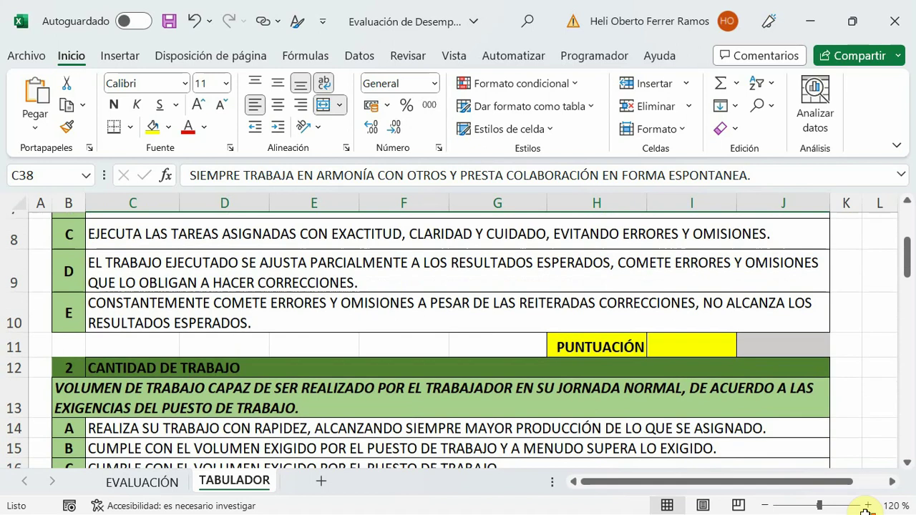
click(685, 345)
scroll(78, 256, up, 1)
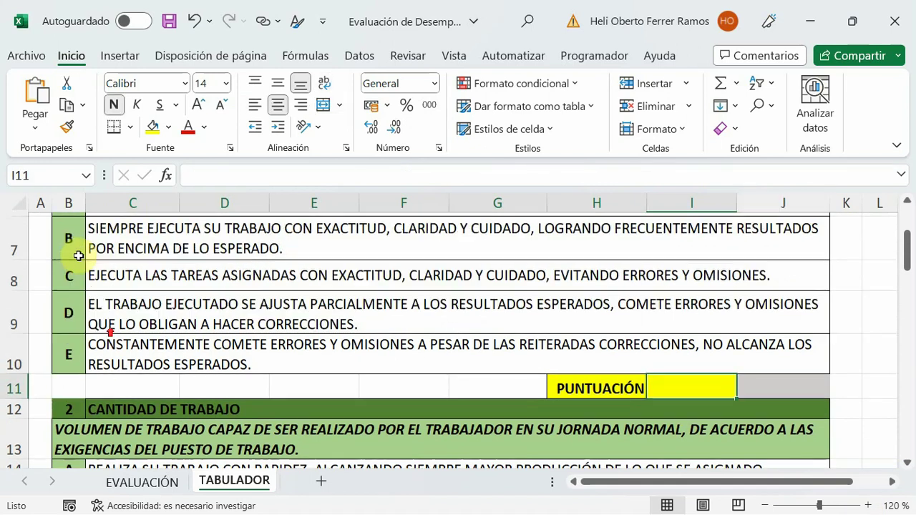
scroll(78, 255, up, 1)
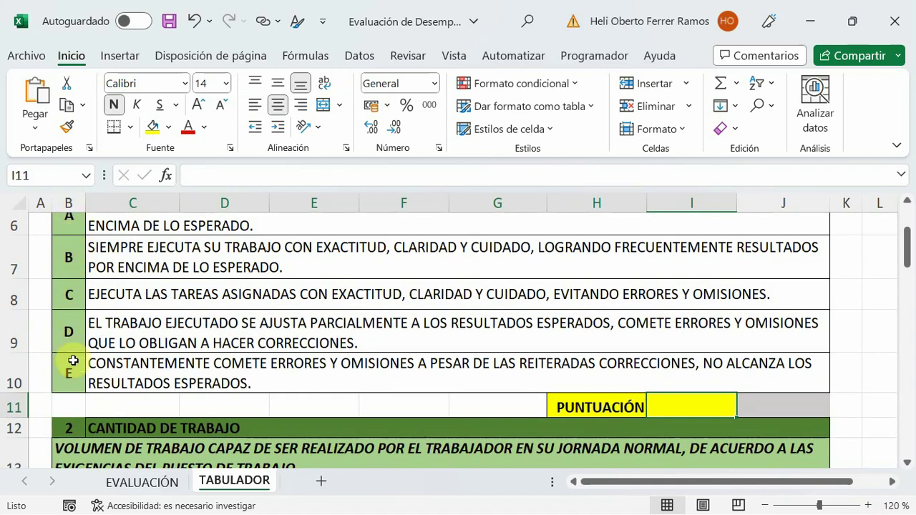
scroll(672, 398, up, 1)
scroll(665, 378, down, 2)
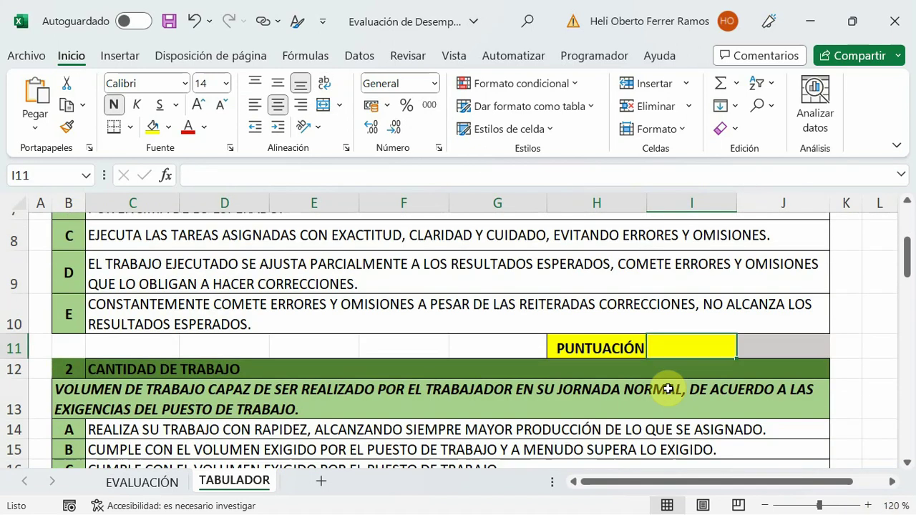
scroll(690, 293, down, 1)
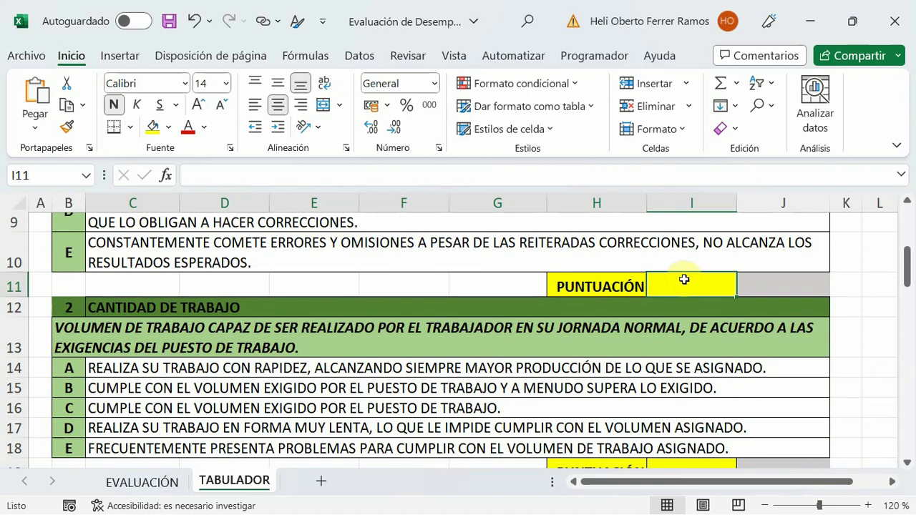
click(361, 56)
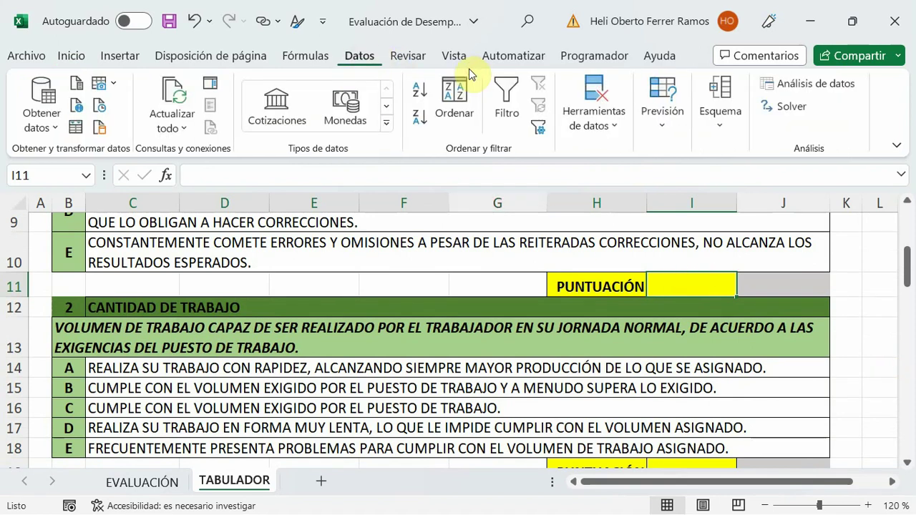
Add List data validation to I11 with source A;B;C;D;E.
click(612, 125)
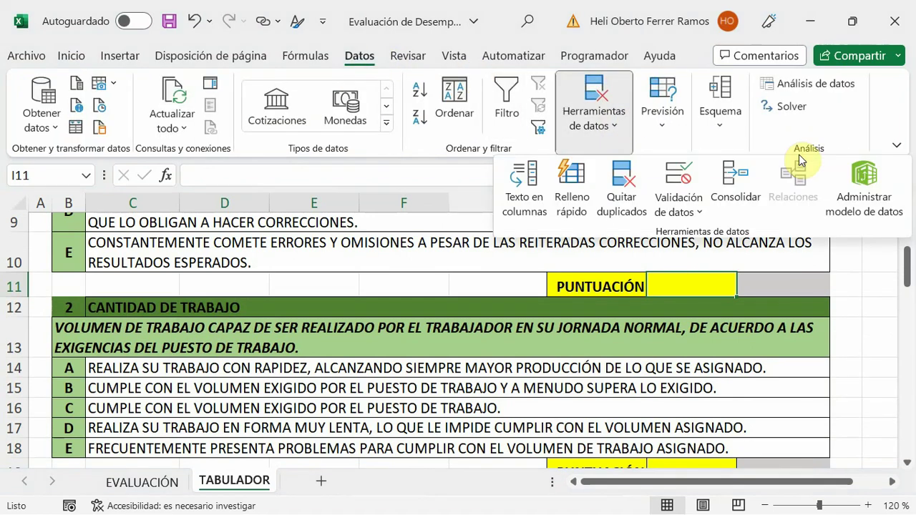
click(693, 213)
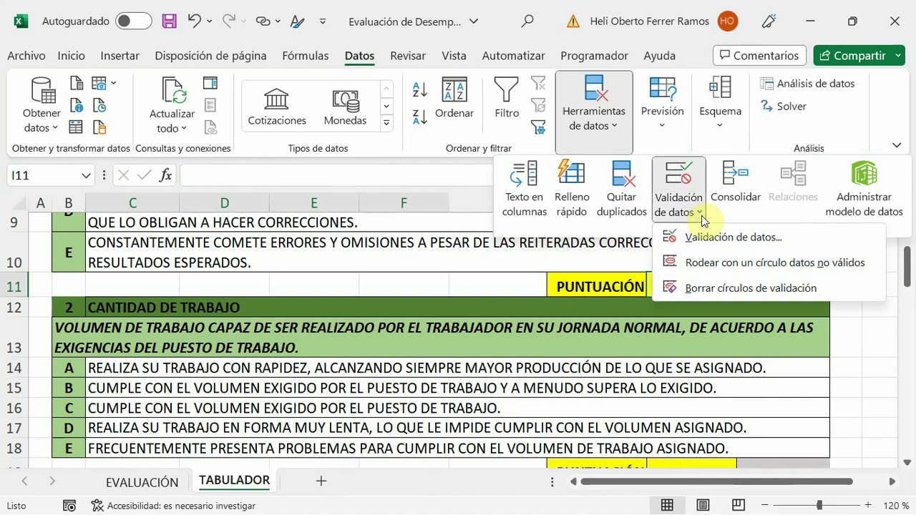
click(716, 238)
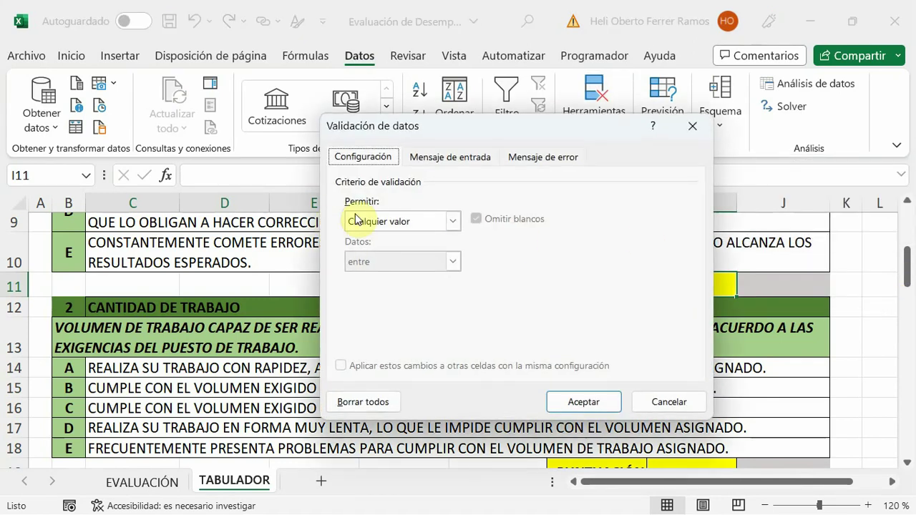
click(455, 222)
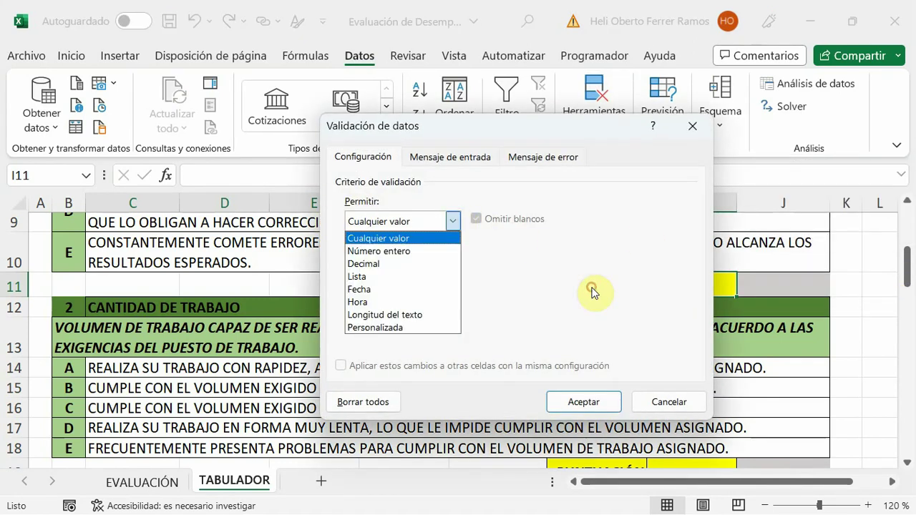
click(419, 276)
click(363, 303)
text(A;B;C;D;E)
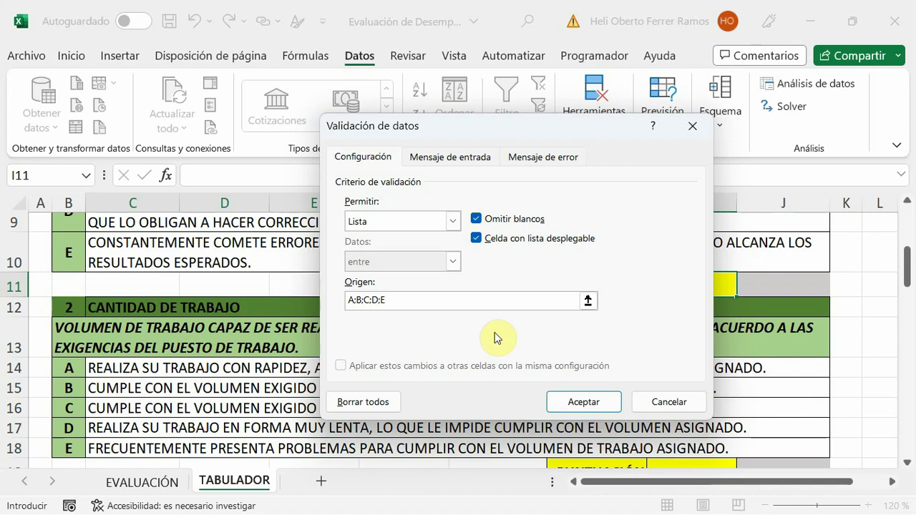
click(584, 403)
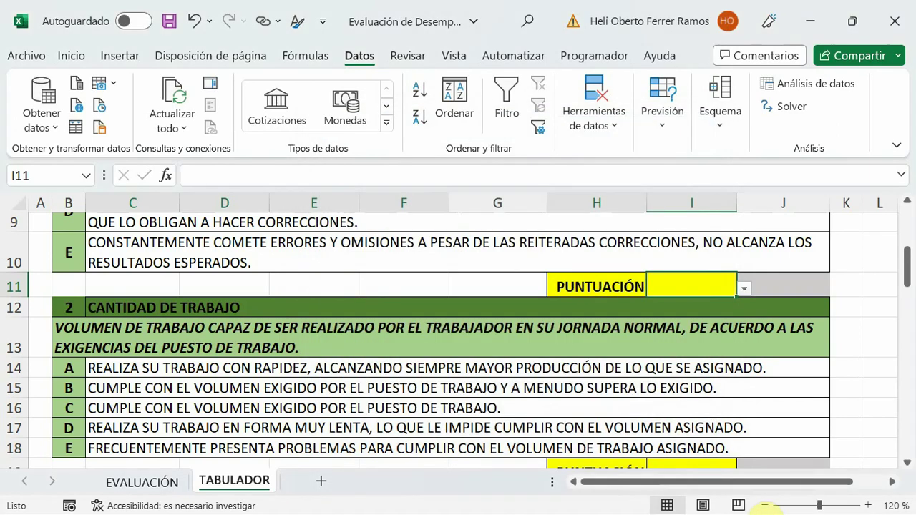
Test I11's dropdown with grades B, C and D, then leave it at A.
click(744, 288)
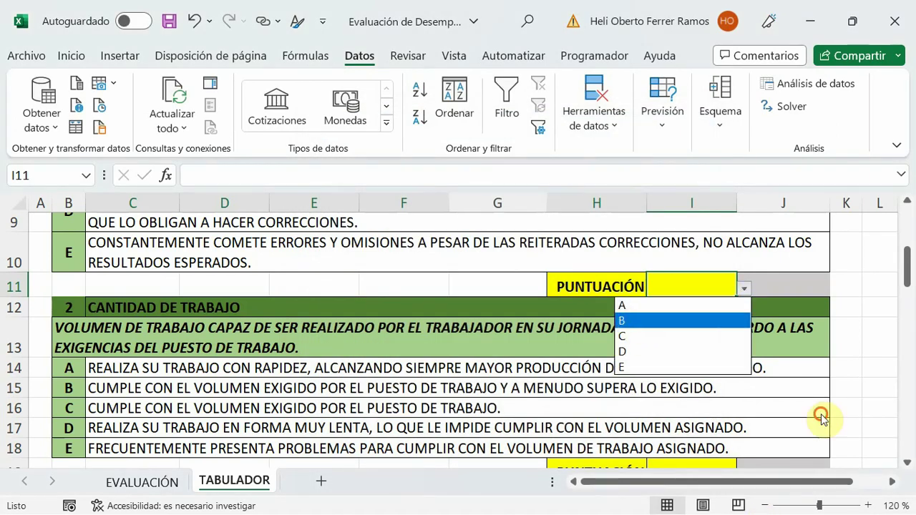
key(Return)
click(743, 291)
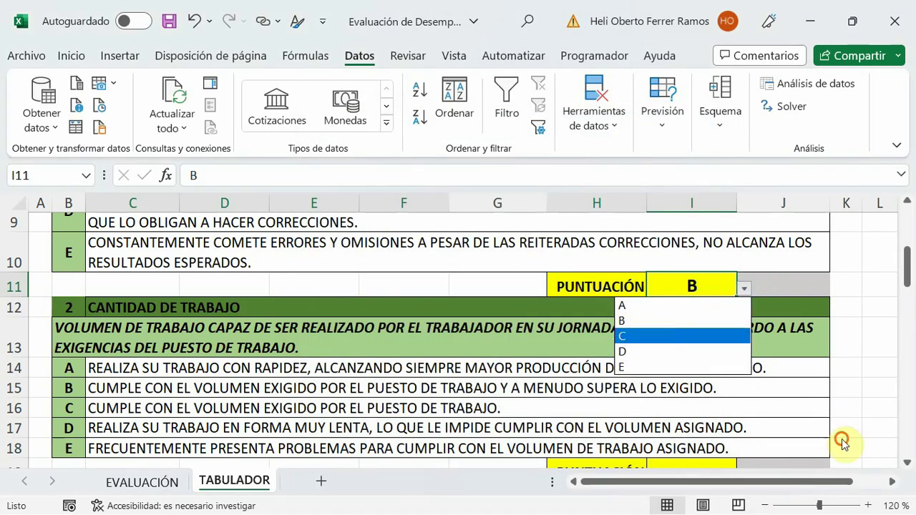
click(687, 325)
click(744, 290)
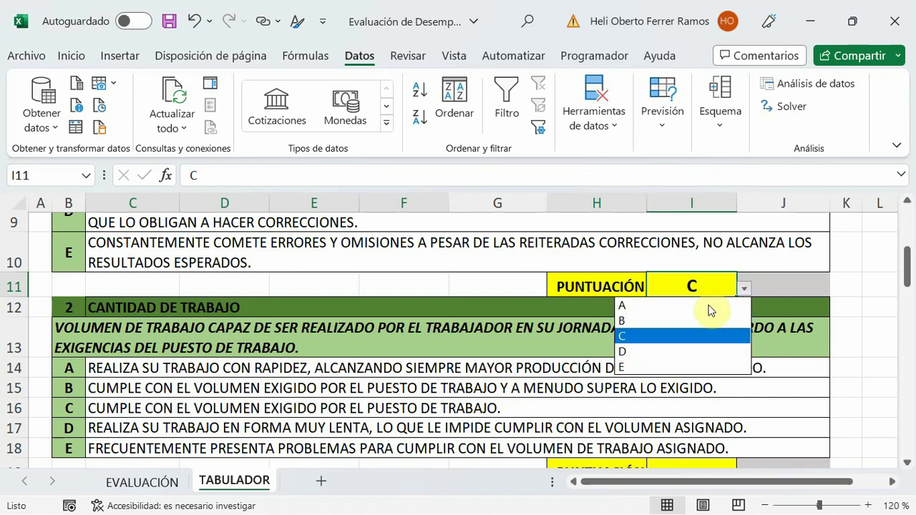
click(640, 352)
click(744, 289)
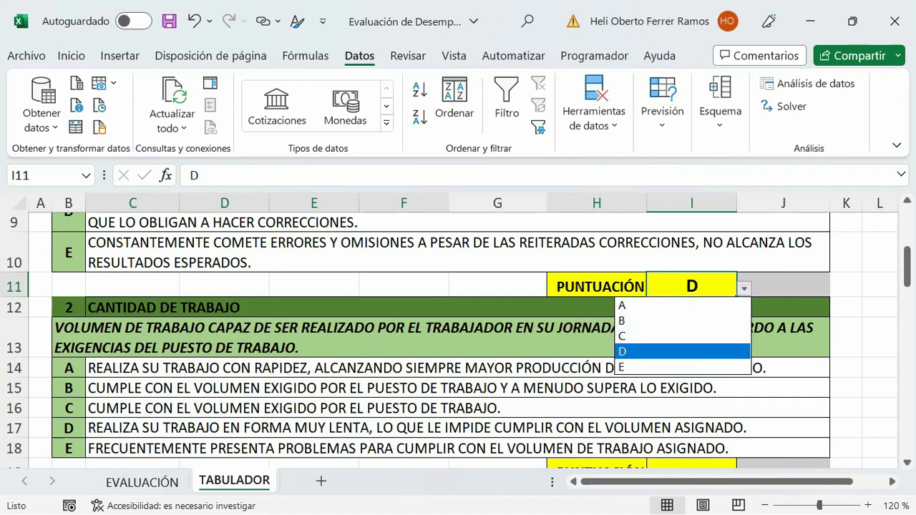
click(630, 306)
click(705, 387)
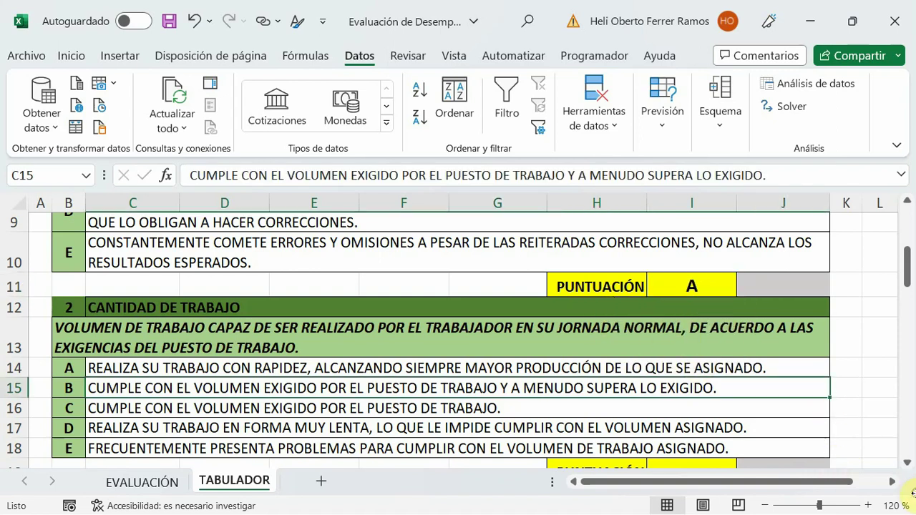
Copy I11 and paste it into the PUNTUACIÓN cells I19 and I27.
click(673, 282)
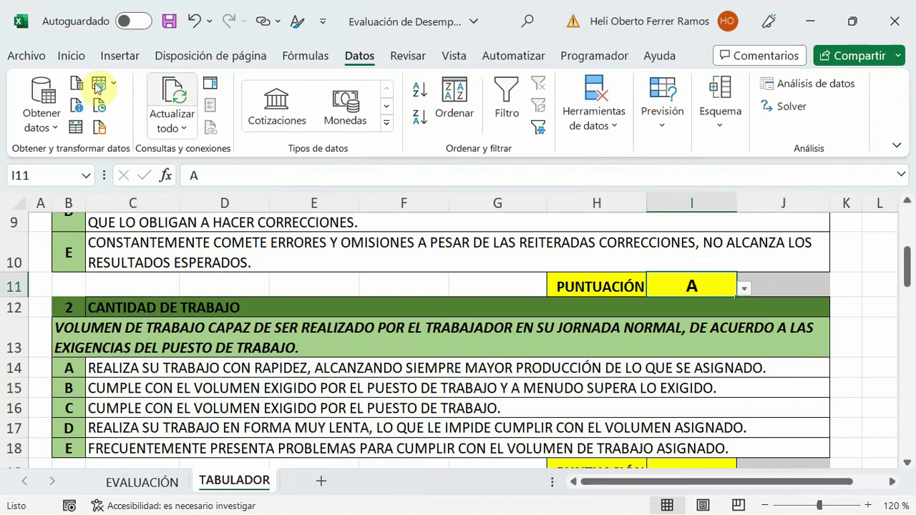
click(65, 57)
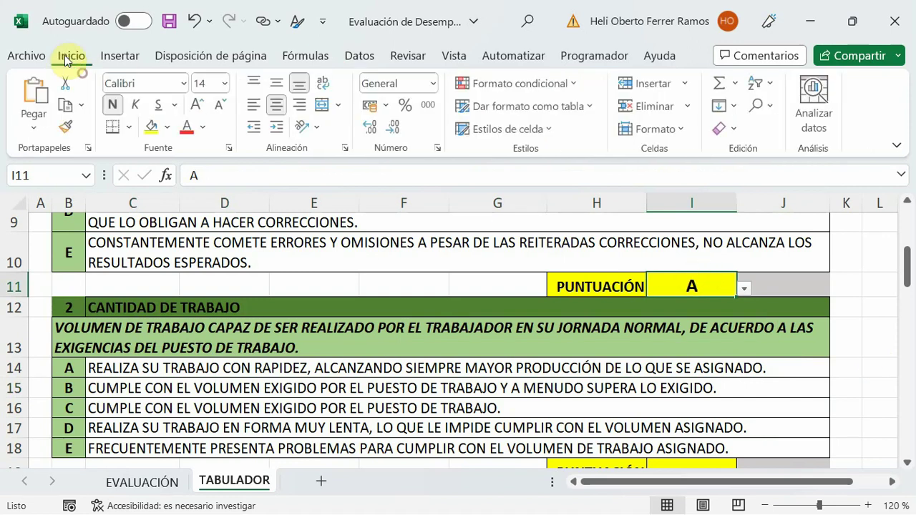
click(70, 107)
scroll(790, 272, down, 2)
click(716, 355)
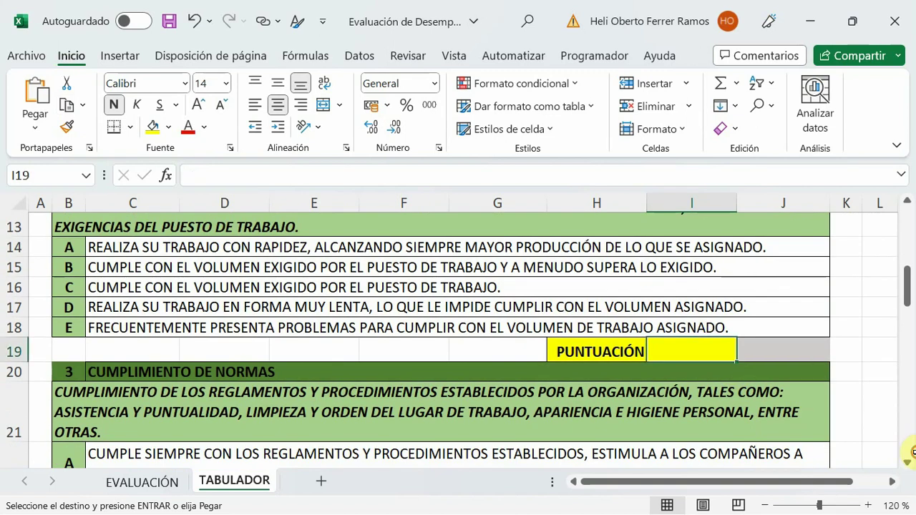
click(35, 100)
scroll(535, 305, down, 1)
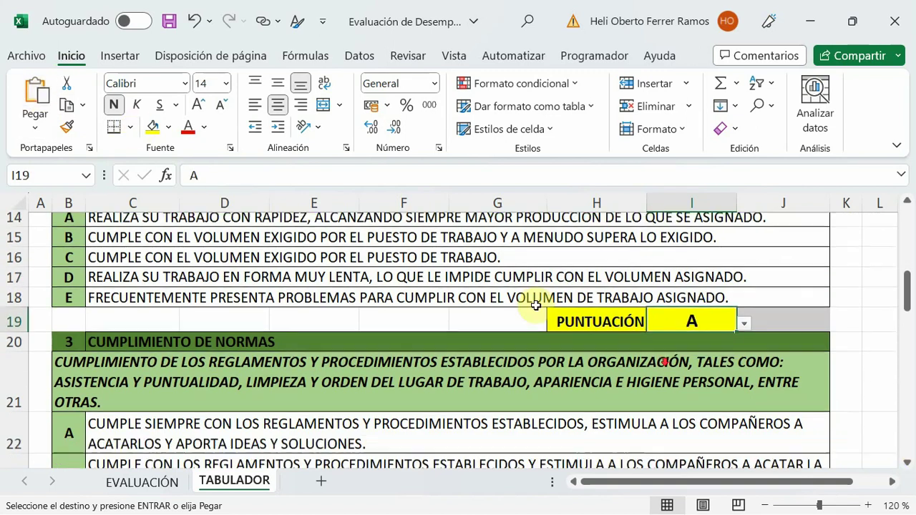
scroll(572, 329, down, 2)
scroll(619, 354, up, 1)
scroll(645, 362, down, 1)
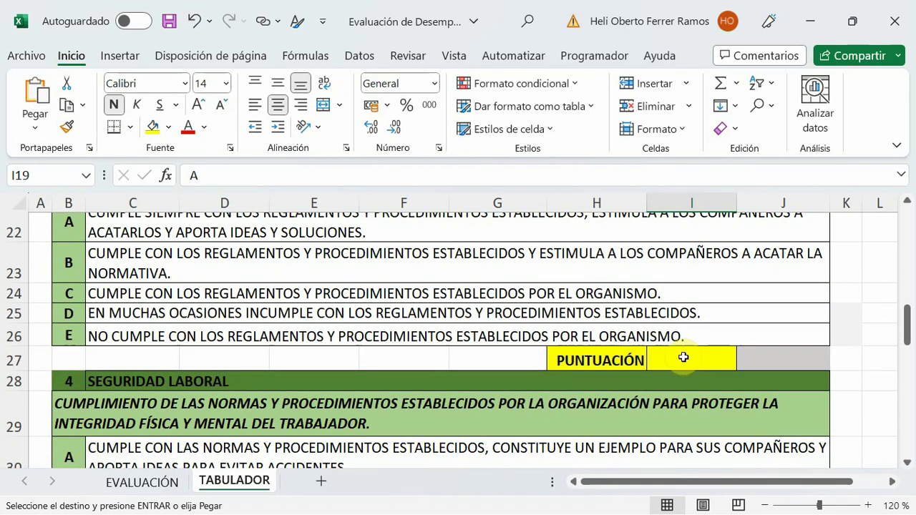
click(684, 357)
click(37, 107)
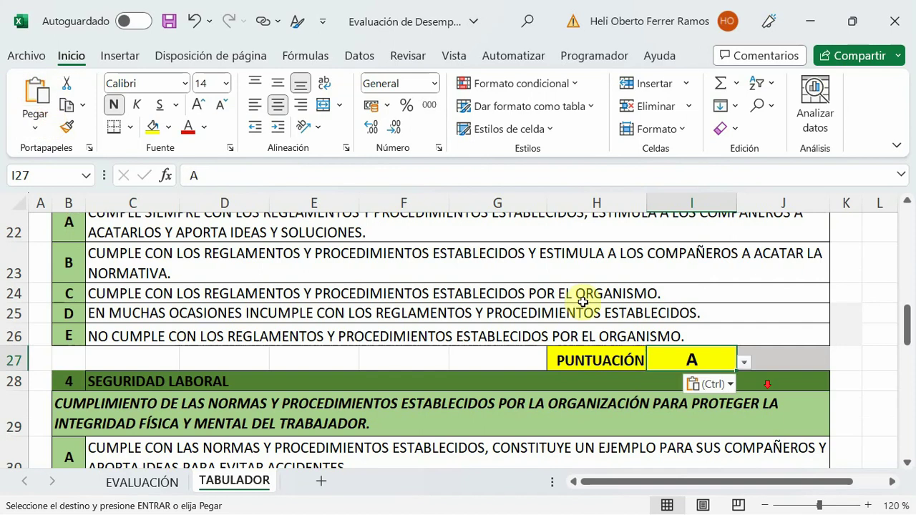
Paste the validated grade cell into I35 and I43.
scroll(583, 305, down, 1)
scroll(590, 317, down, 1)
click(665, 405)
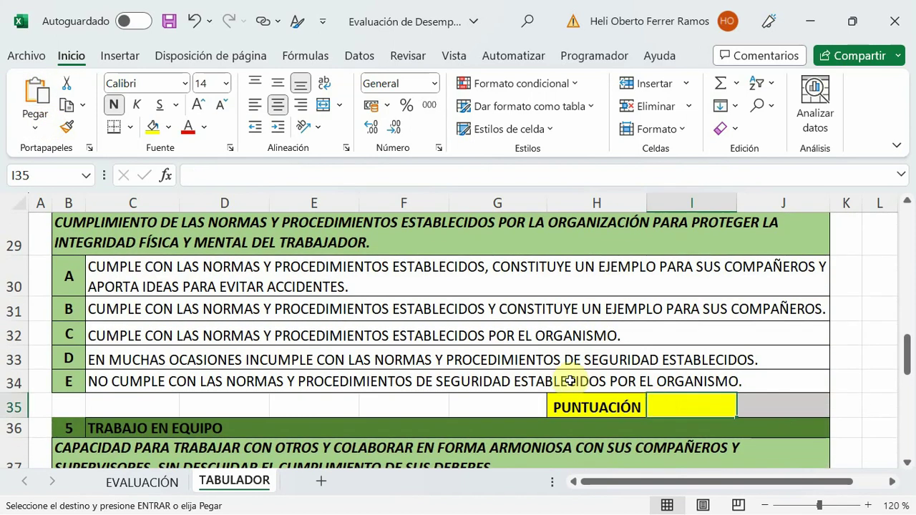
click(57, 100)
scroll(681, 392, down, 1)
scroll(680, 392, down, 1)
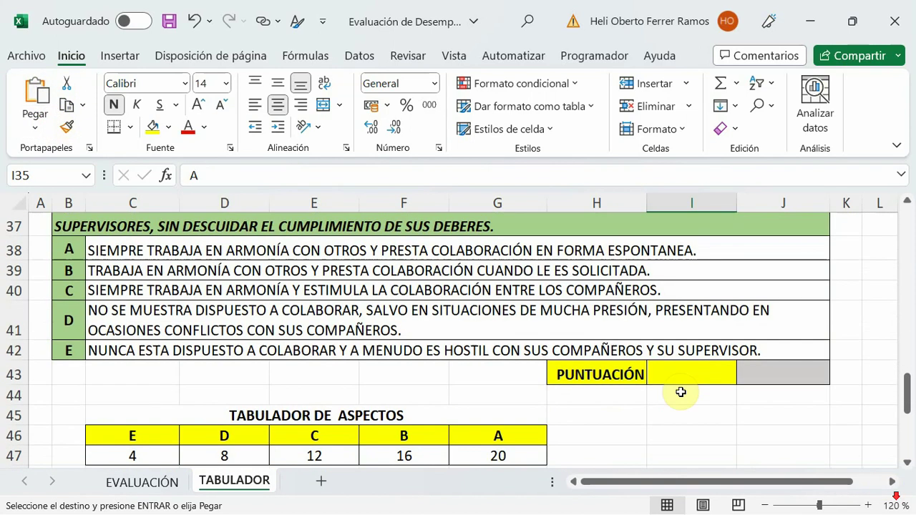
click(683, 375)
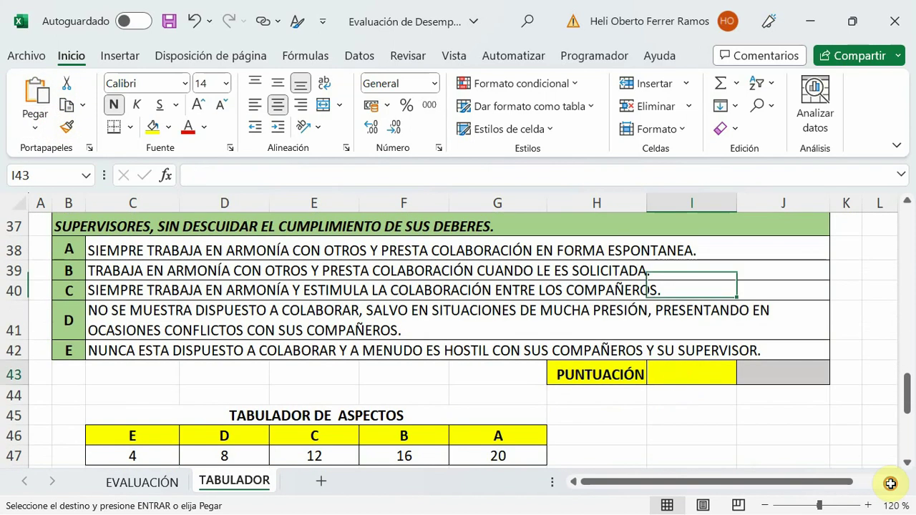
click(44, 116)
Grade I43 as B, I35 as C and I27 as B from their dropdowns.
click(744, 377)
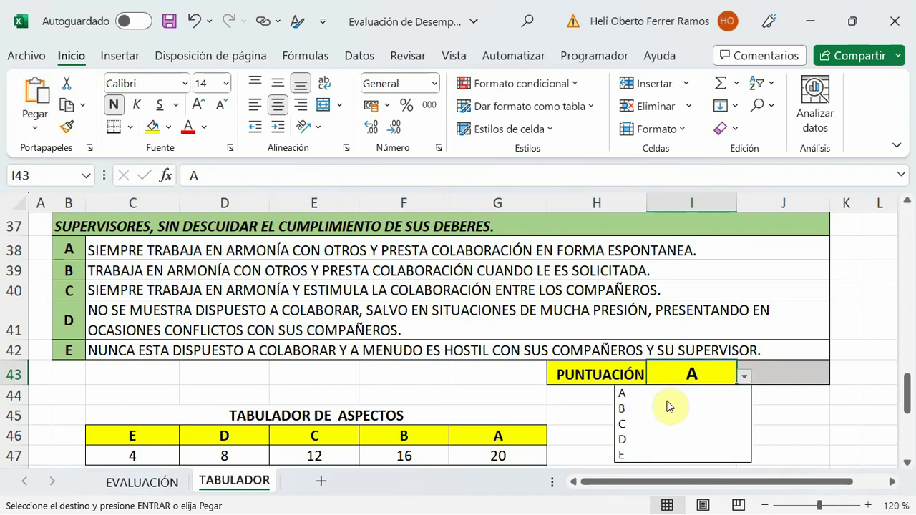
click(666, 406)
scroll(706, 351, up, 2)
scroll(706, 351, up, 1)
click(729, 344)
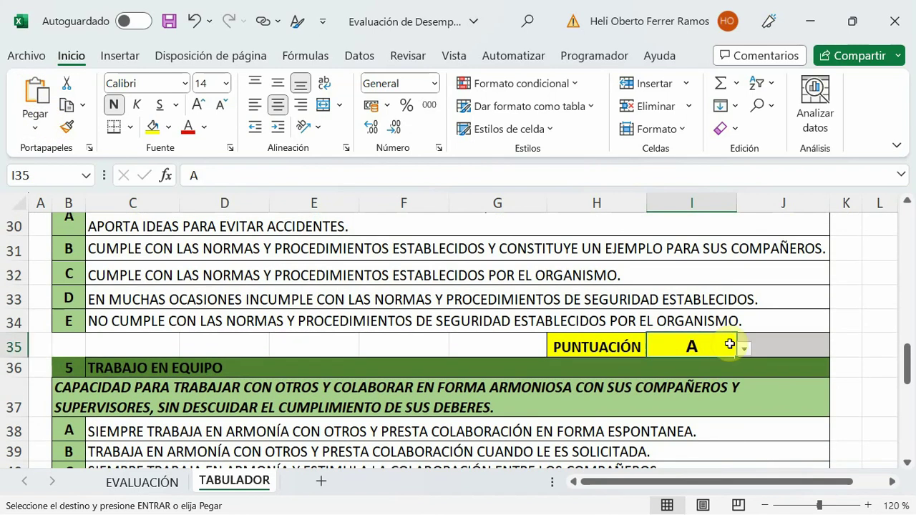
click(747, 349)
click(640, 394)
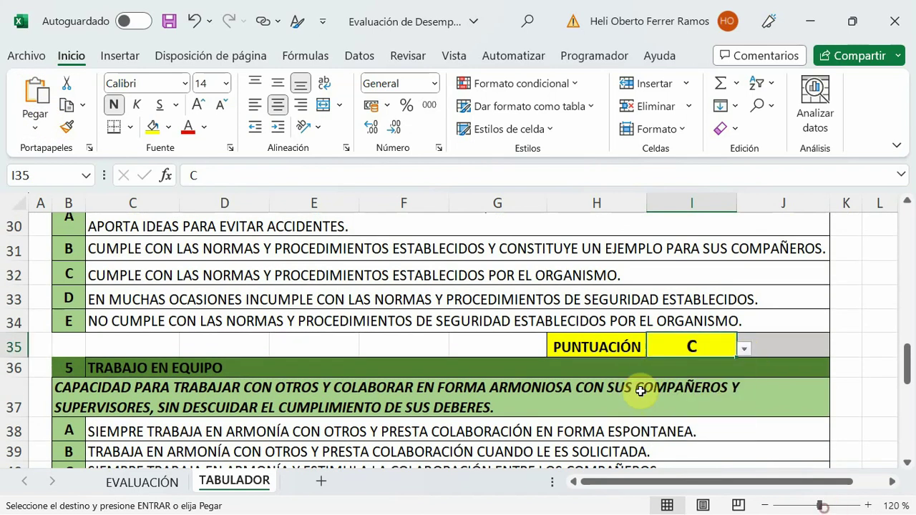
scroll(686, 328, up, 3)
click(727, 301)
click(746, 302)
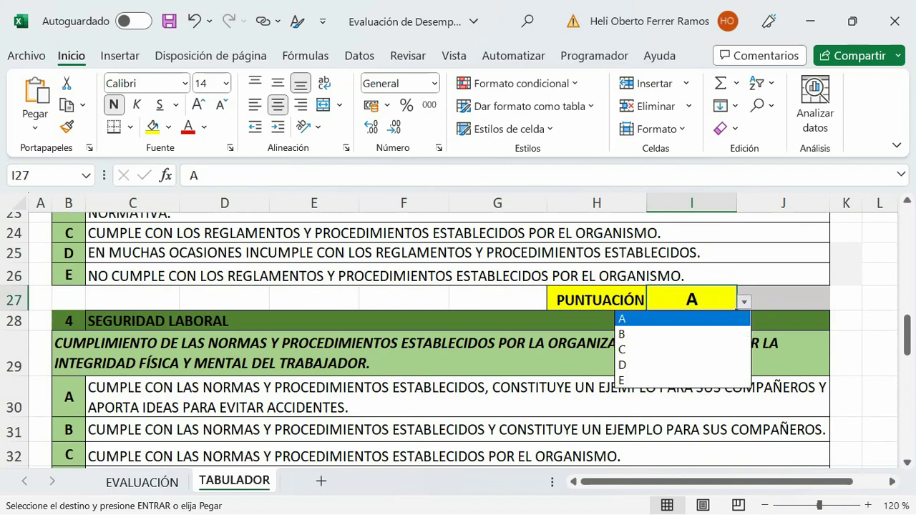
click(621, 334)
scroll(692, 364, up, 2)
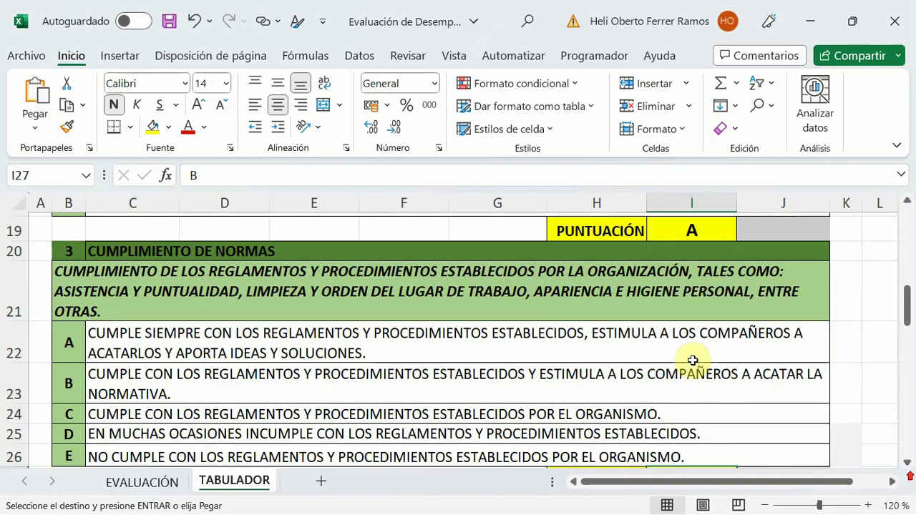
scroll(717, 339, up, 2)
scroll(562, 358, down, 1)
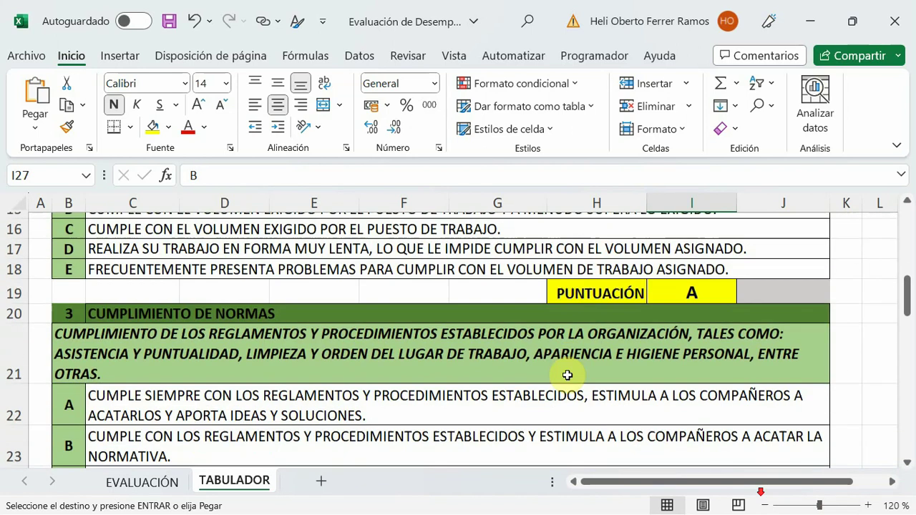
scroll(883, 462, down, 2)
scroll(883, 462, down, 1)
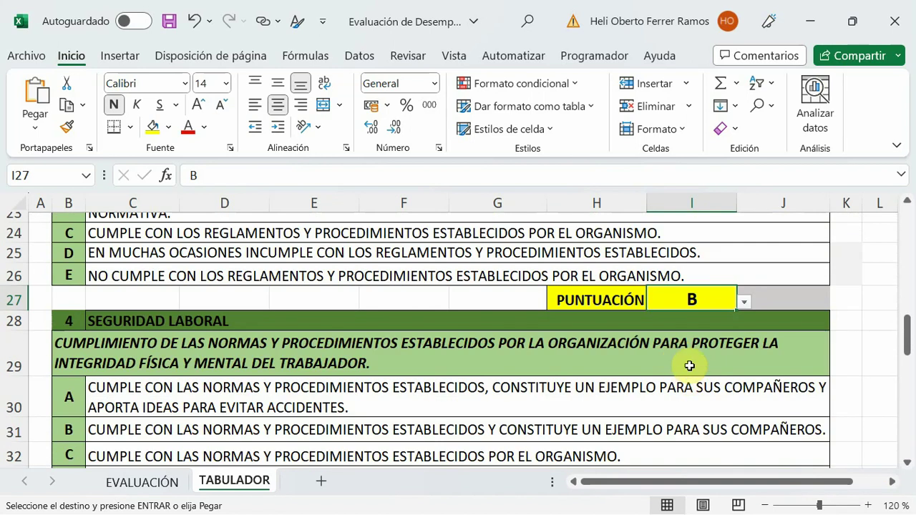
scroll(693, 378, up, 1)
scroll(694, 390, down, 2)
scroll(690, 389, down, 2)
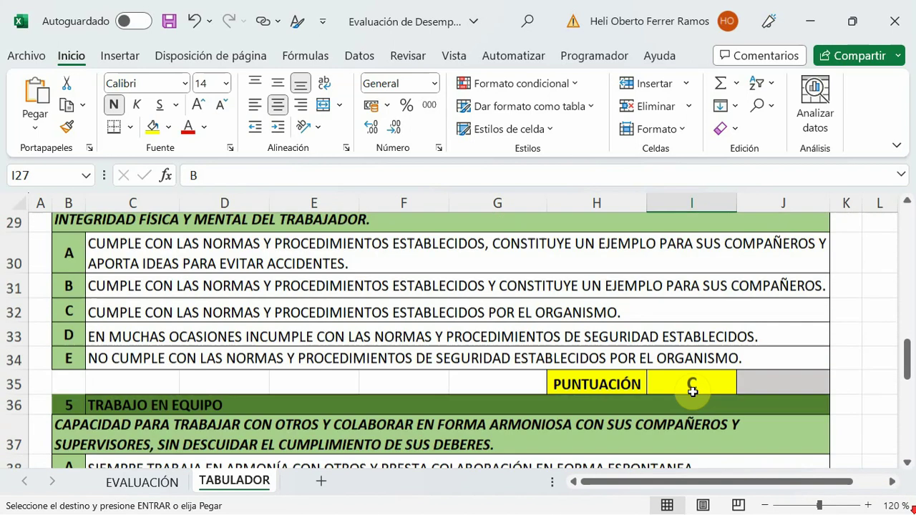
scroll(690, 388, down, 1)
scroll(687, 387, down, 1)
scroll(687, 386, down, 1)
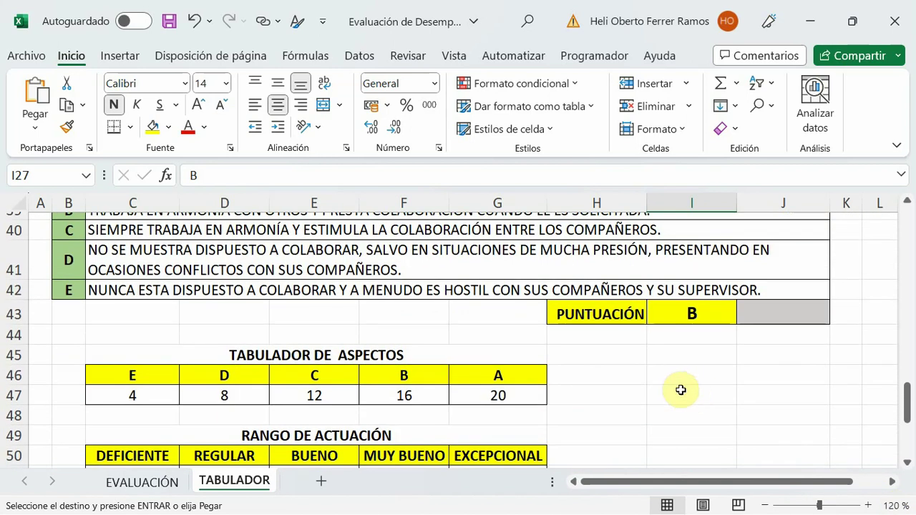
scroll(674, 375, down, 1)
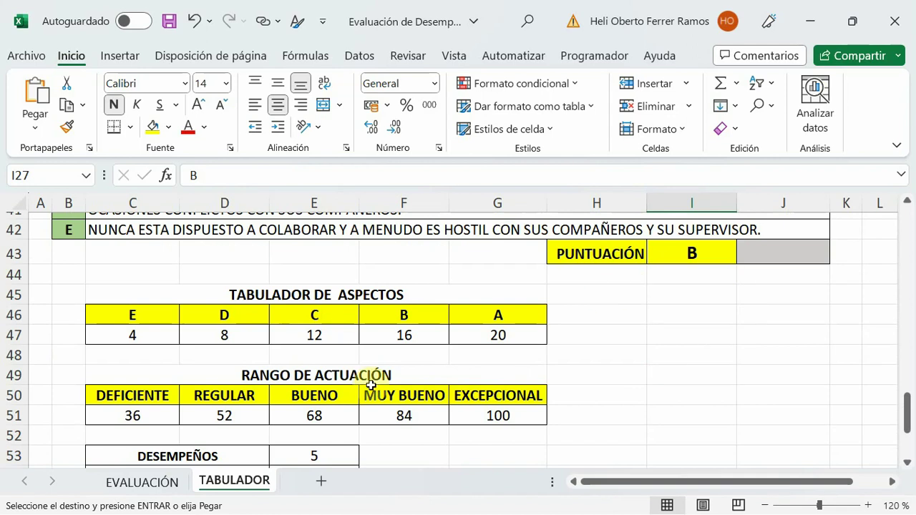
scroll(308, 367, down, 1)
scroll(308, 366, down, 1)
scroll(722, 436, down, 2)
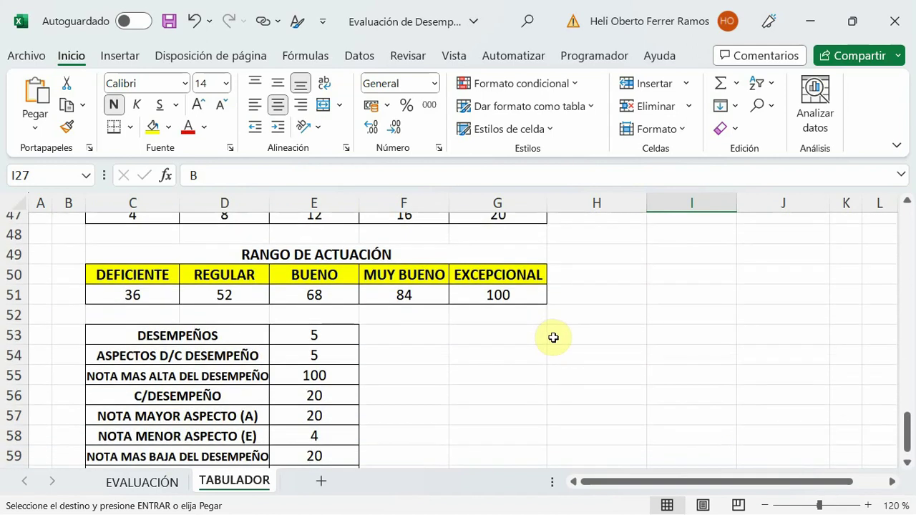
scroll(721, 440, up, 2)
scroll(555, 341, down, 1)
click(307, 336)
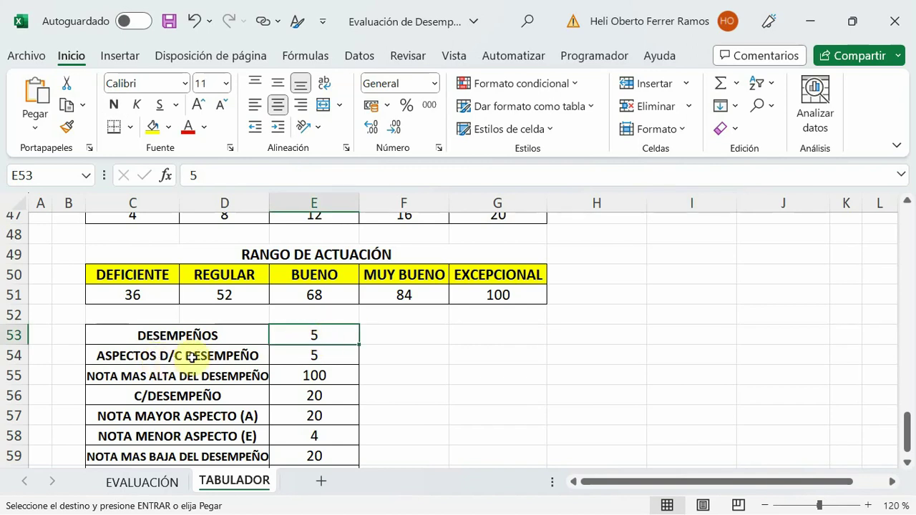
click(320, 355)
scroll(449, 459, up, 3)
scroll(450, 459, up, 1)
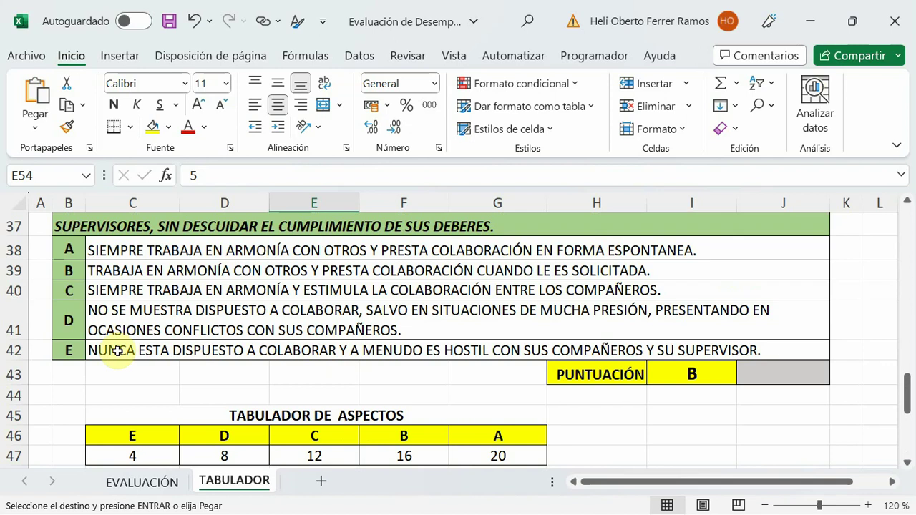
scroll(354, 362, down, 3)
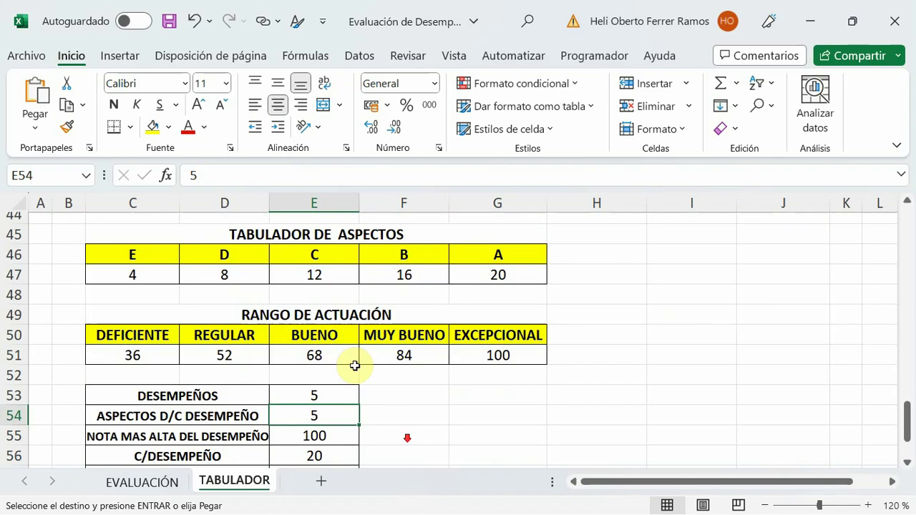
scroll(353, 374, down, 1)
scroll(361, 374, down, 1)
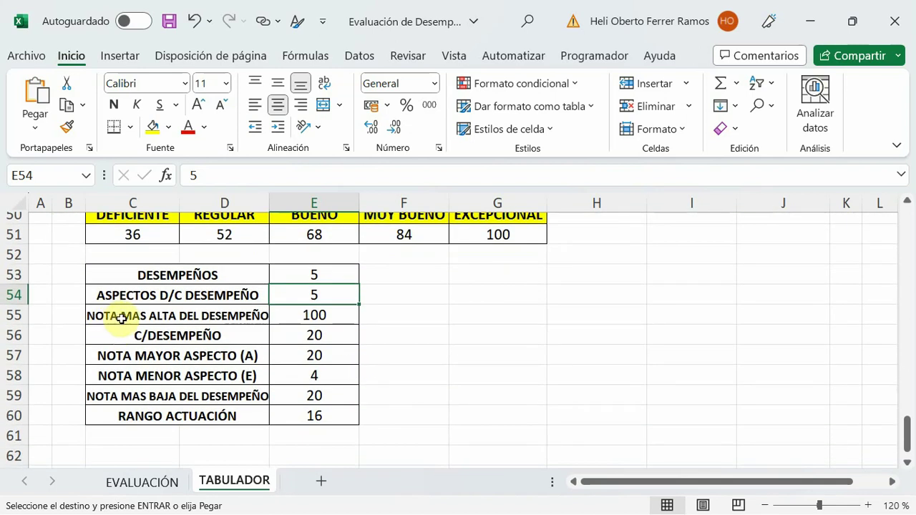
click(302, 315)
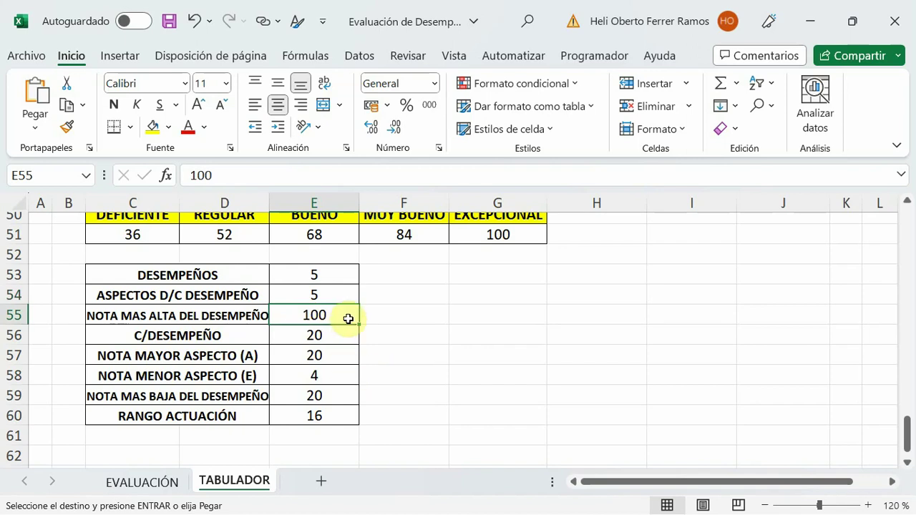
click(311, 332)
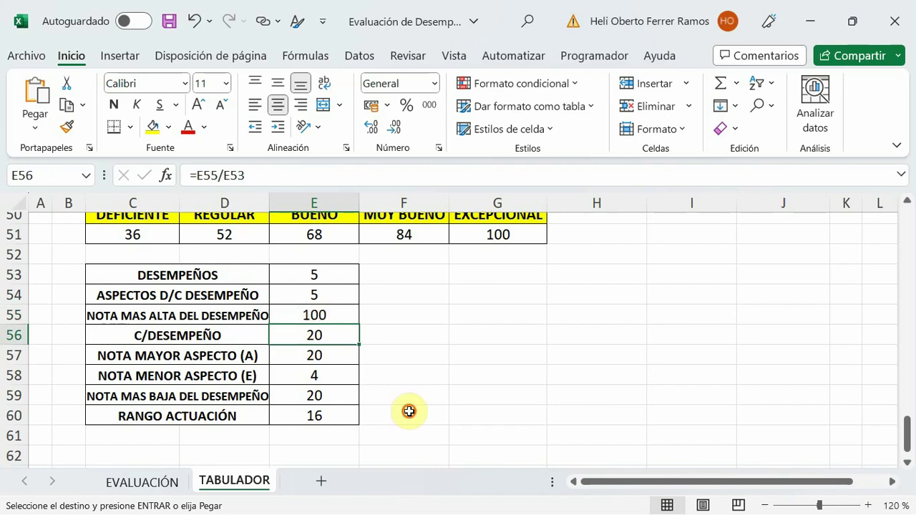
click(314, 316)
click(315, 334)
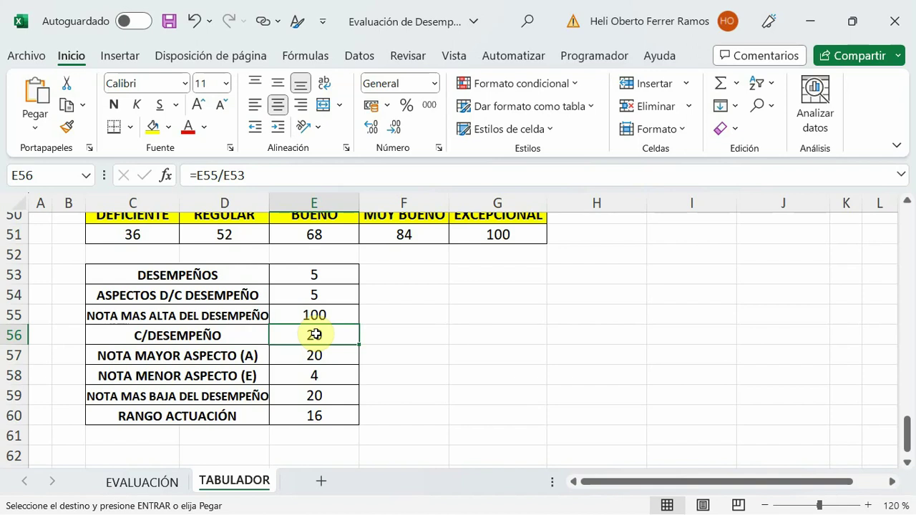
click(307, 314)
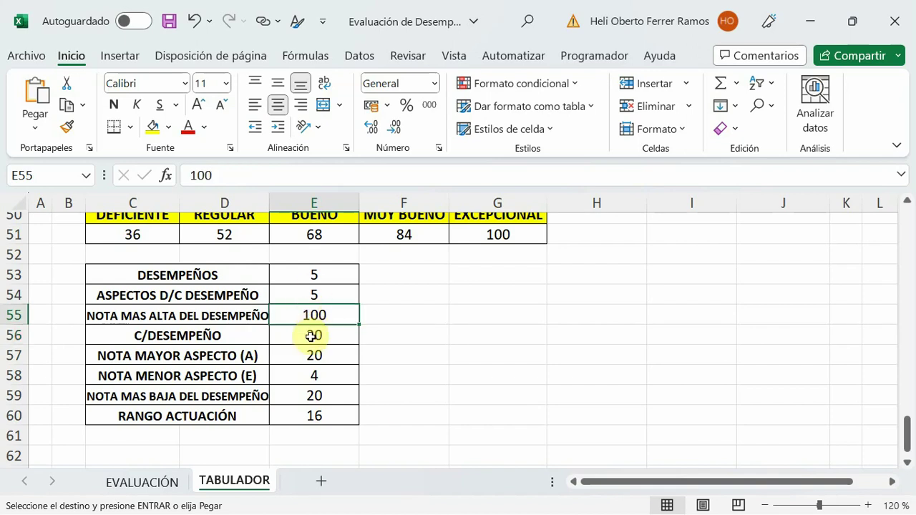
click(314, 336)
scroll(462, 330, up, 4)
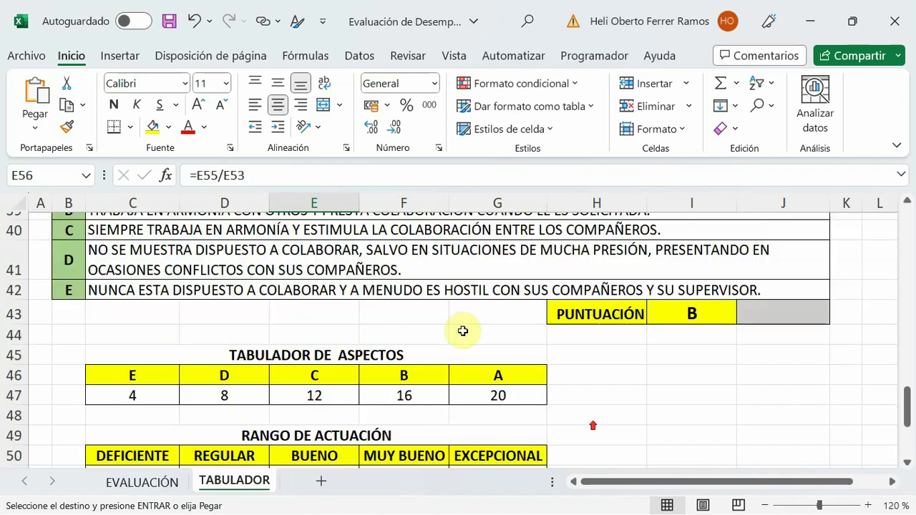
scroll(594, 430, up, 3)
scroll(469, 336, up, 3)
scroll(487, 333, up, 2)
scroll(885, 388, up, 1)
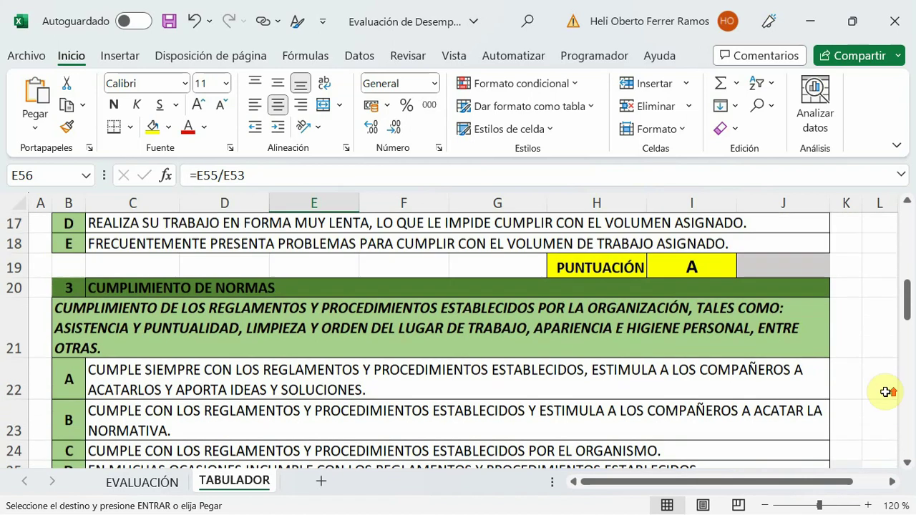
scroll(307, 235, up, 3)
scroll(630, 270, up, 1)
scroll(615, 304, down, 1)
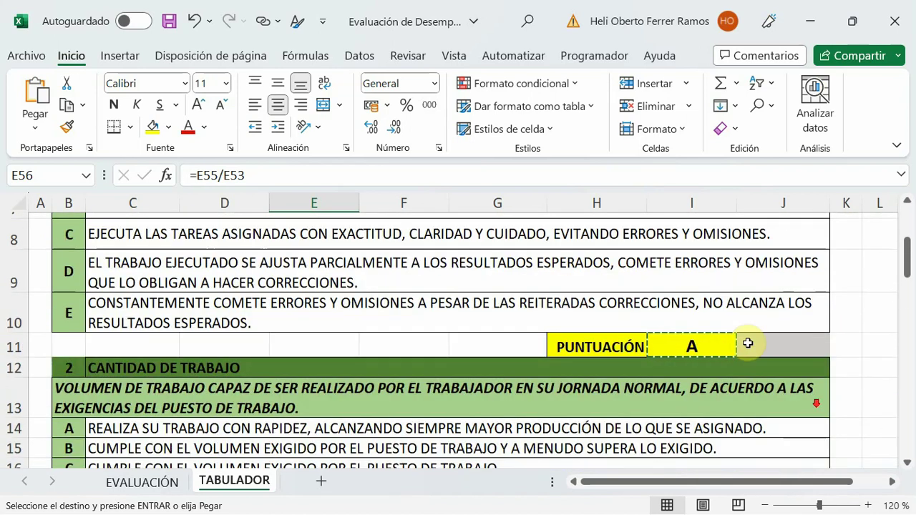
scroll(430, 334, down, 1)
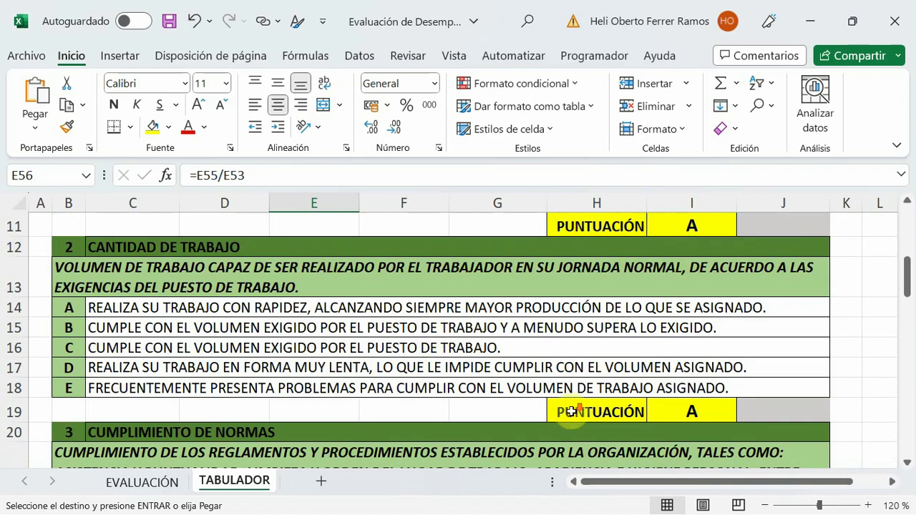
scroll(439, 321, down, 2)
scroll(460, 309, down, 1)
scroll(630, 395, down, 1)
scroll(480, 317, down, 2)
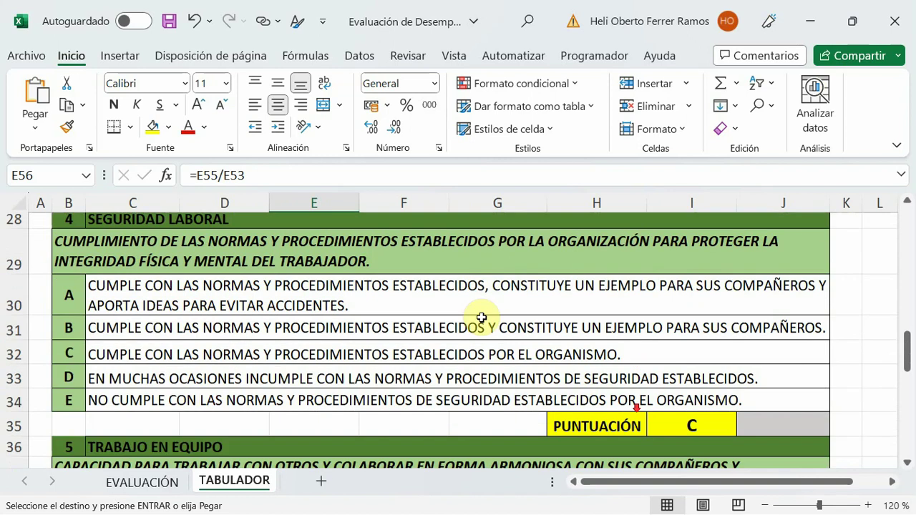
scroll(477, 322, down, 2)
scroll(631, 418, down, 1)
scroll(344, 415, down, 2)
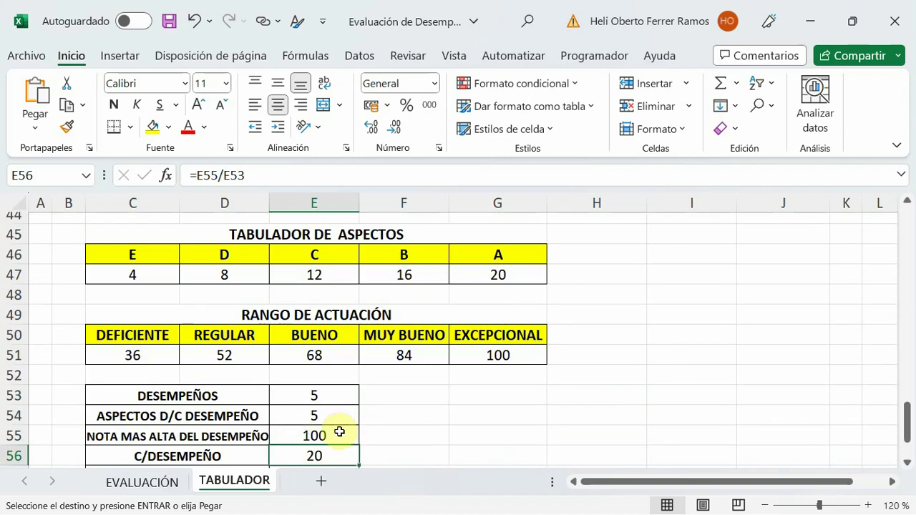
scroll(340, 429, down, 1)
scroll(315, 376, down, 1)
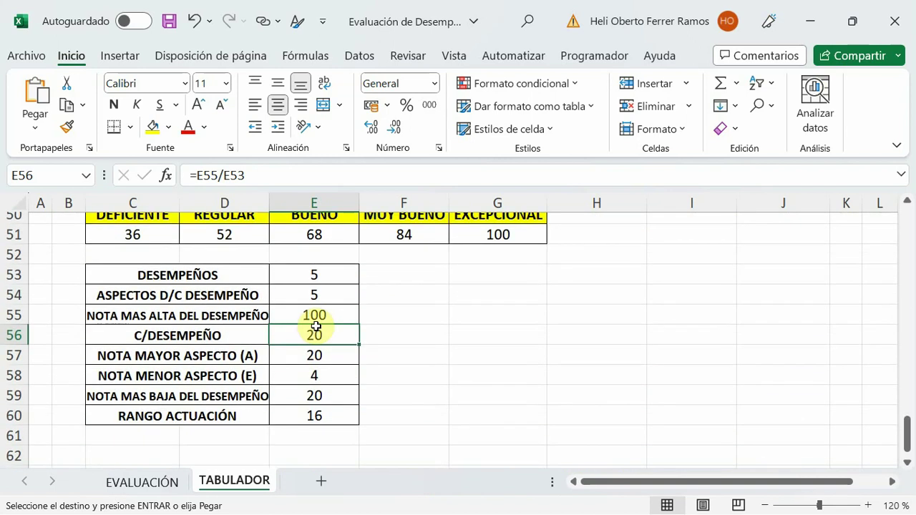
key(Down)
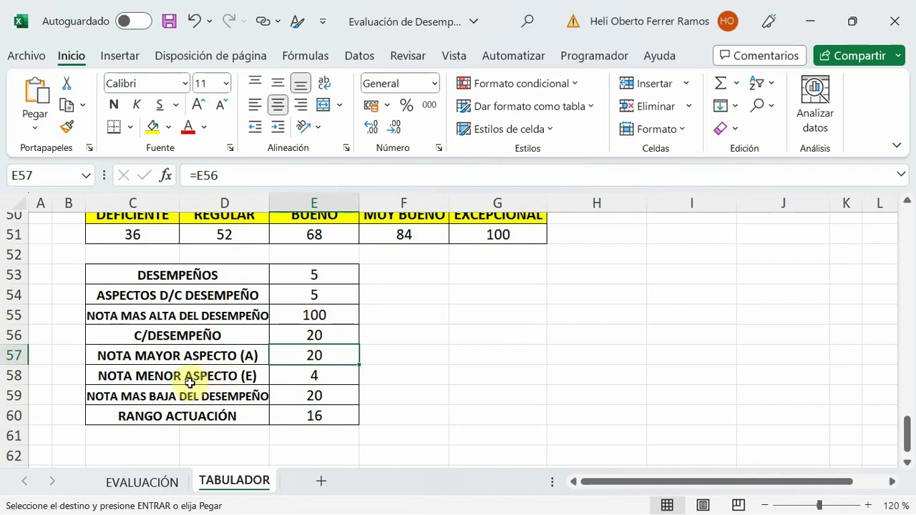
key(Down)
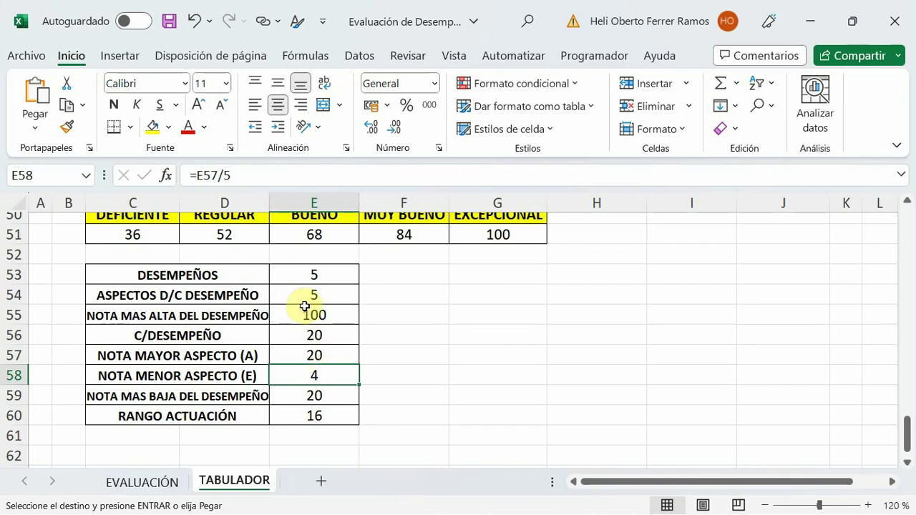
scroll(496, 349, up, 3)
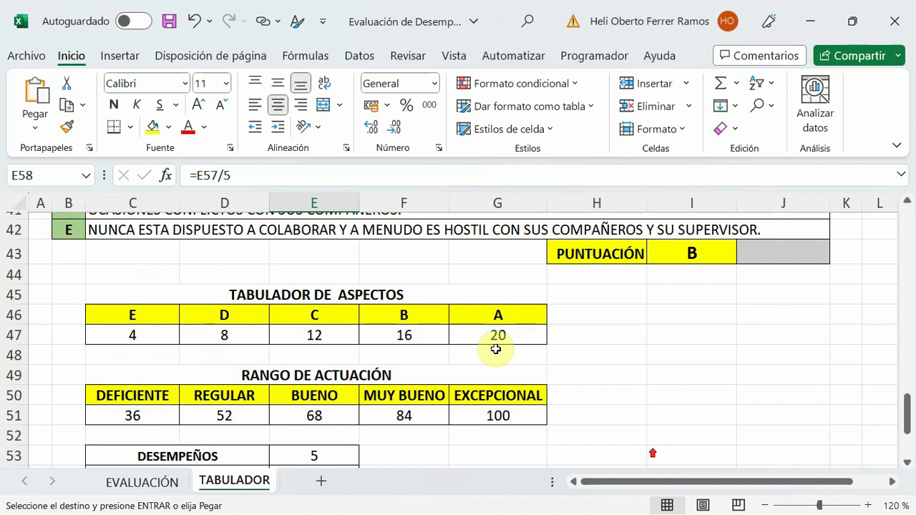
scroll(495, 349, up, 2)
scroll(495, 349, up, 1)
scroll(773, 302, down, 1)
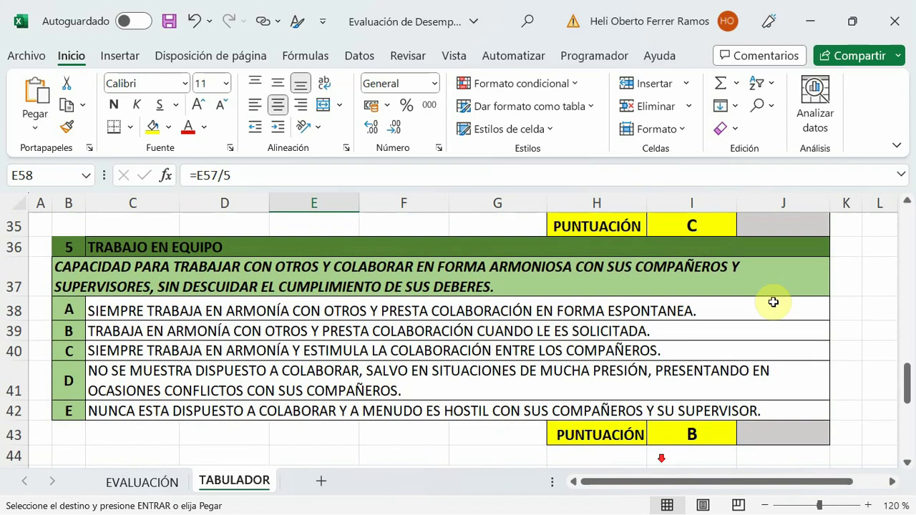
click(159, 310)
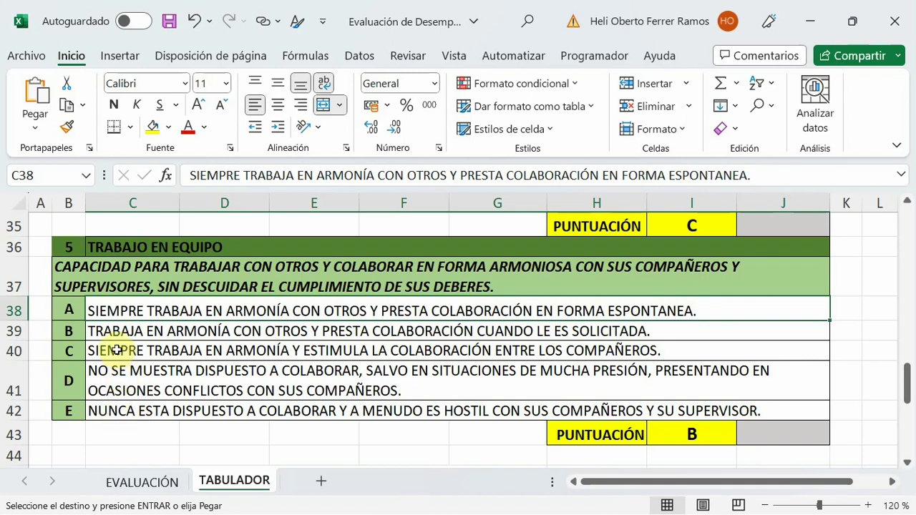
scroll(237, 344, down, 2)
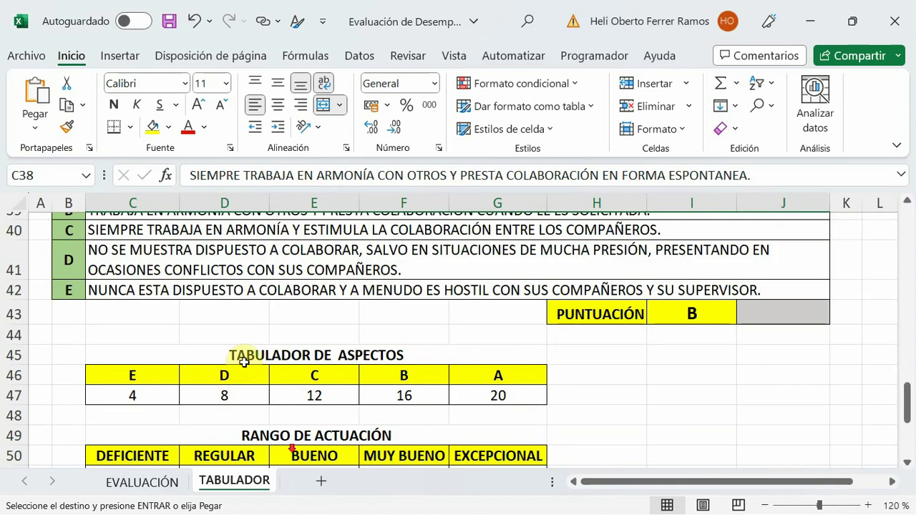
scroll(262, 374, down, 2)
scroll(262, 374, down, 3)
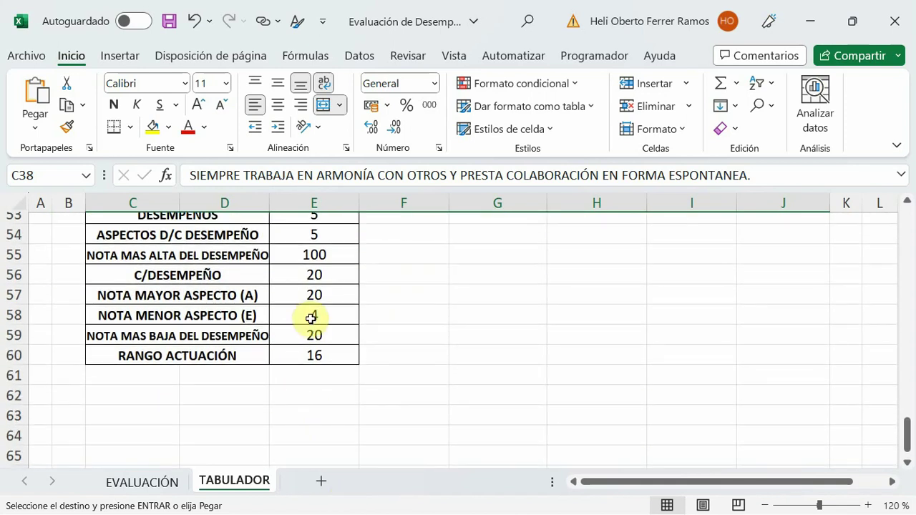
click(311, 319)
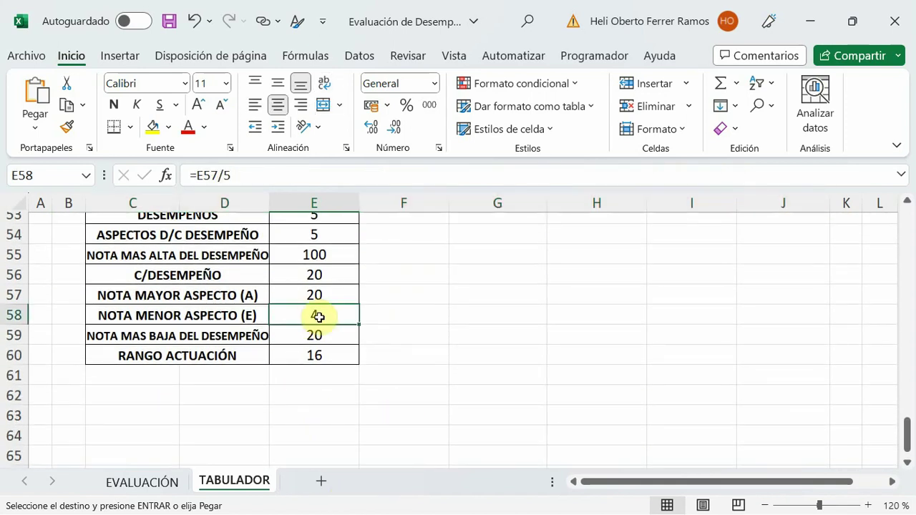
scroll(380, 344, up, 3)
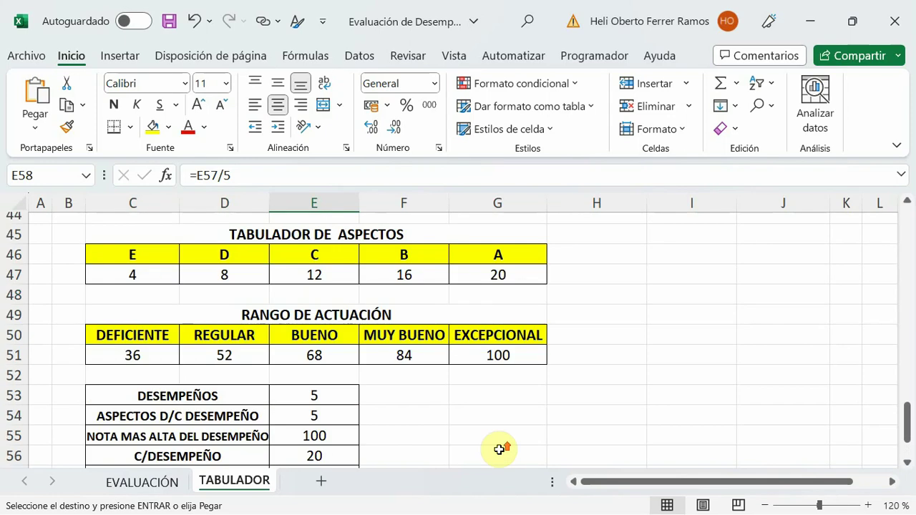
click(129, 281)
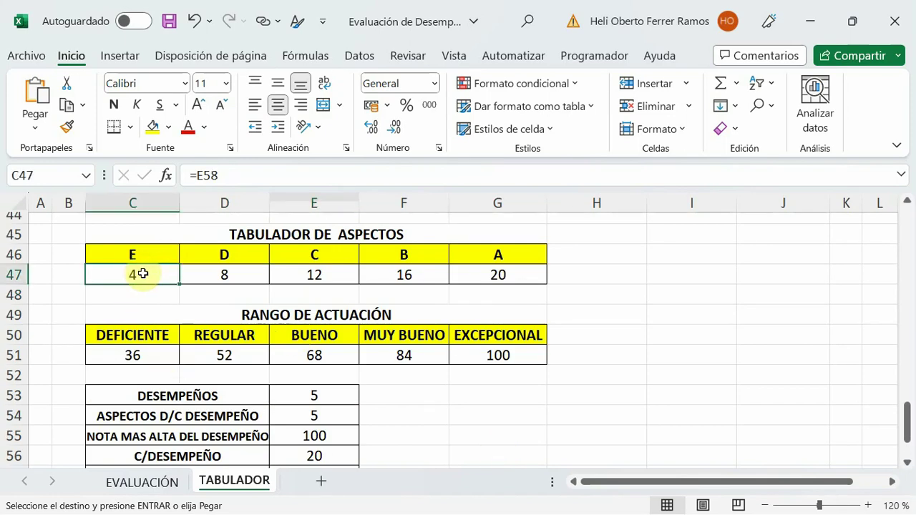
Cancel the pending copy and clear the old score formulas in D47:G47.
key(Escape)
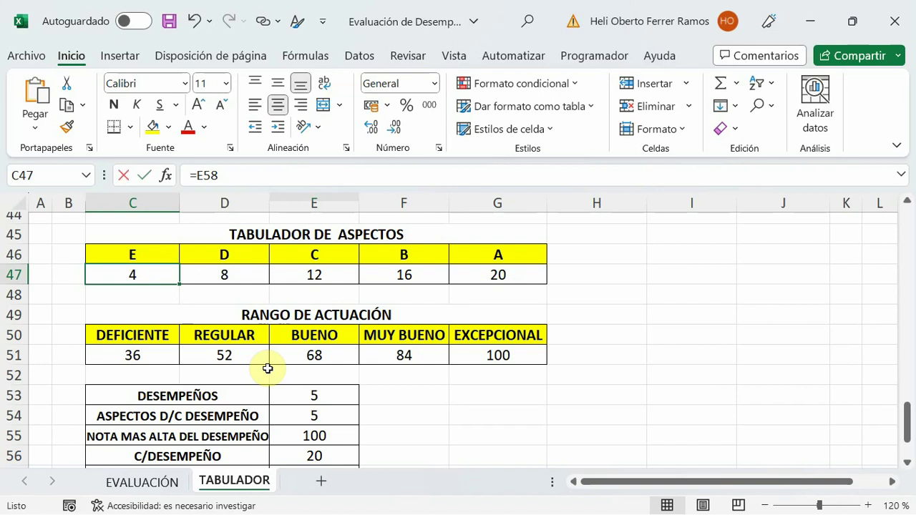
mouse_move(221, 274)
mouse_down()
mouse_move(650, 352)
mouse_move(501, 282)
mouse_up()
key(BackSpace)
scroll(368, 411, down, 4)
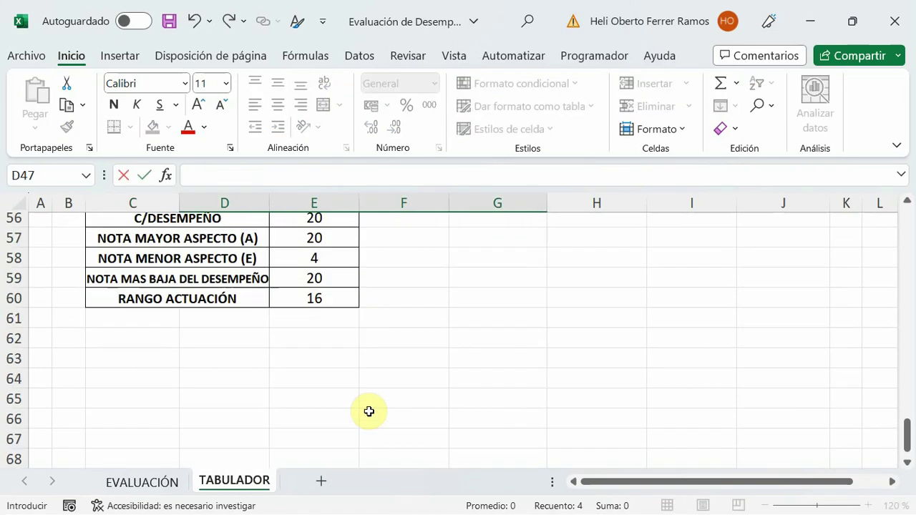
click(322, 259)
scroll(451, 365, up, 3)
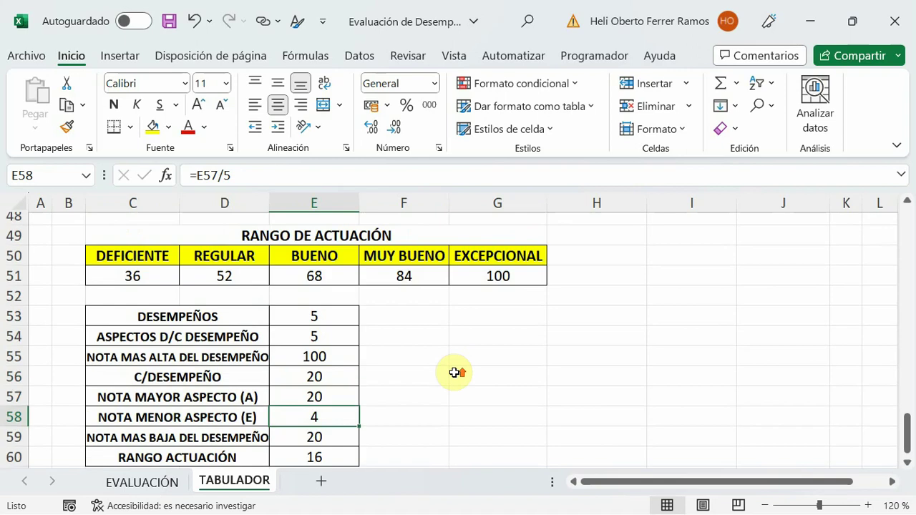
scroll(236, 267, up, 2)
Make C47 reference the lowest aspect mark in E58, giving the E score 4.
click(136, 272)
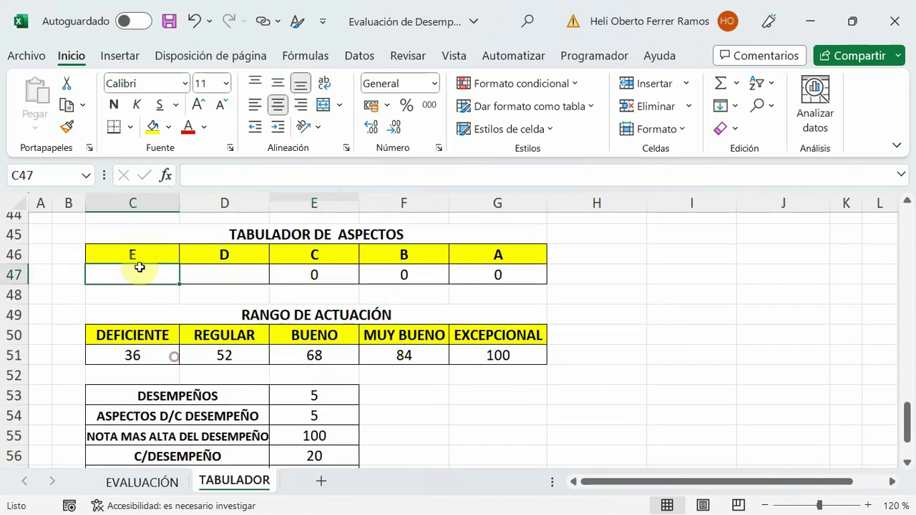
click(228, 178)
text(=)
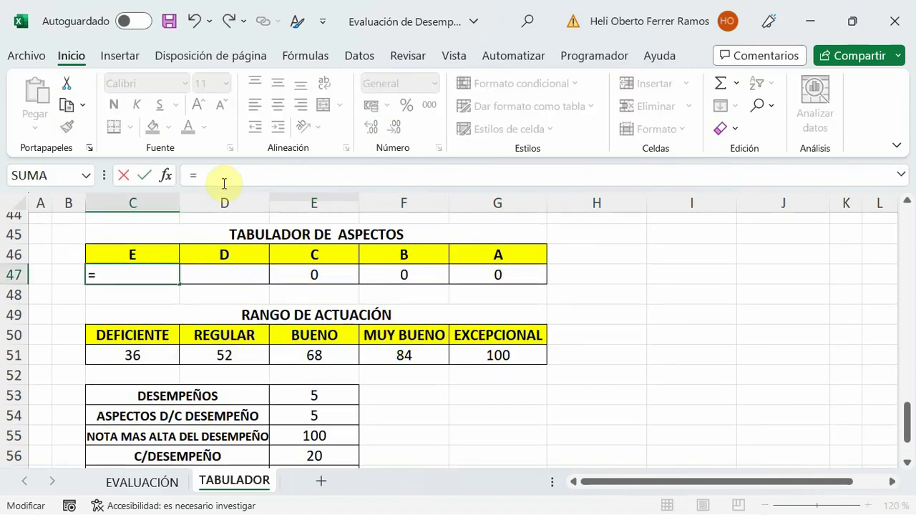
scroll(315, 315, down, 2)
click(315, 375)
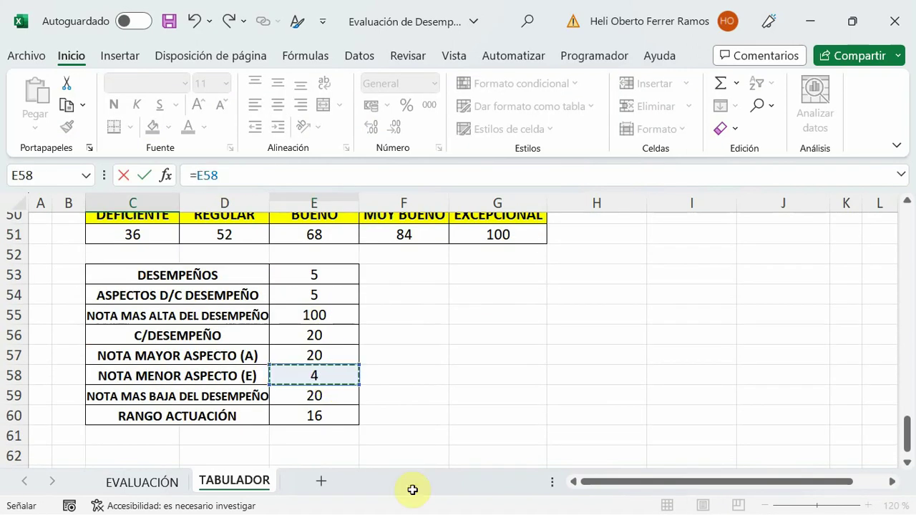
key(Return)
scroll(67, 317, up, 2)
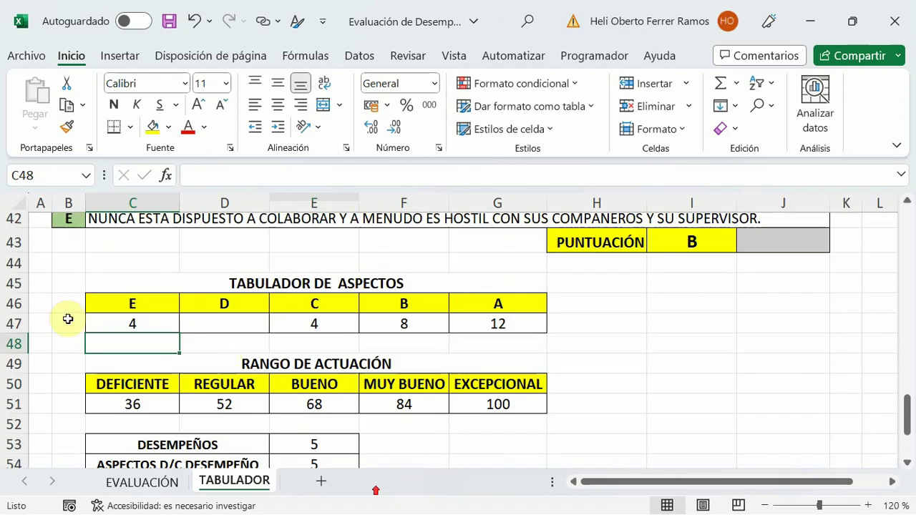
click(114, 328)
Clear the leftover old scores from E47 through G47.
click(205, 320)
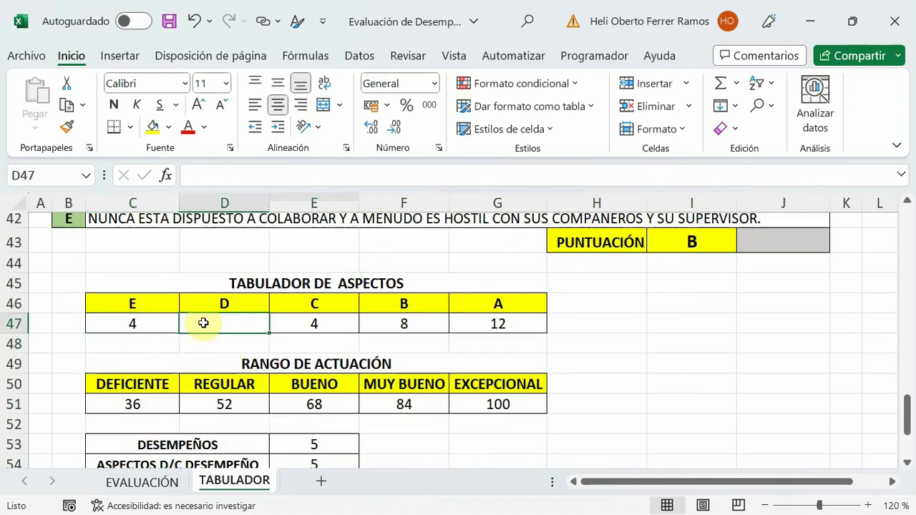
drag(314, 326, 504, 342)
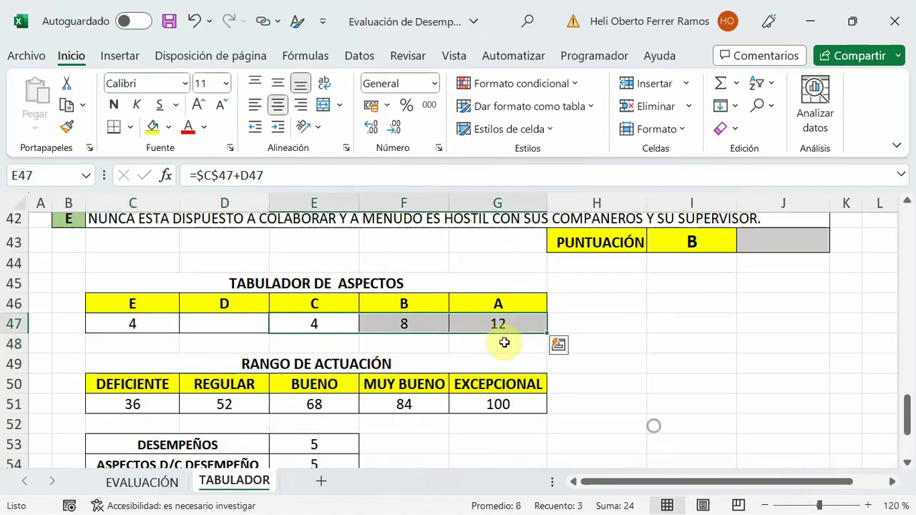
key(BackSpace)
click(415, 324)
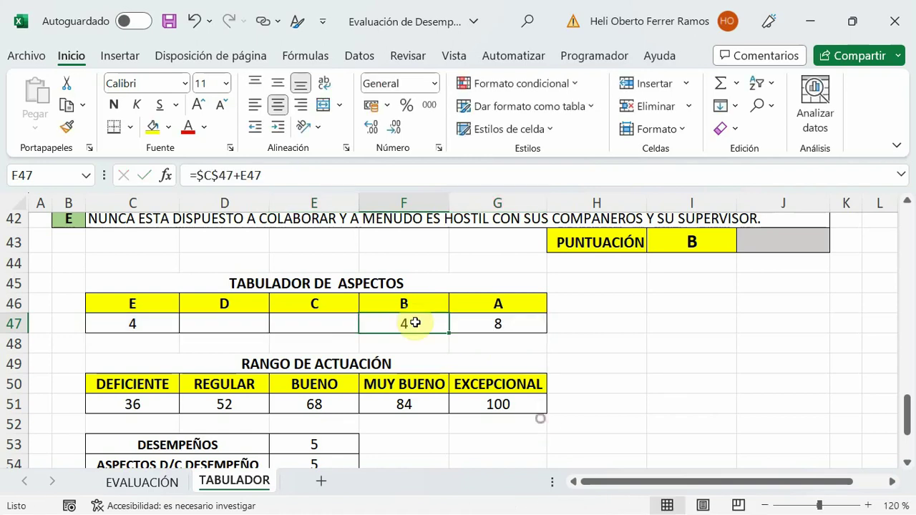
click(496, 327)
key(Delete)
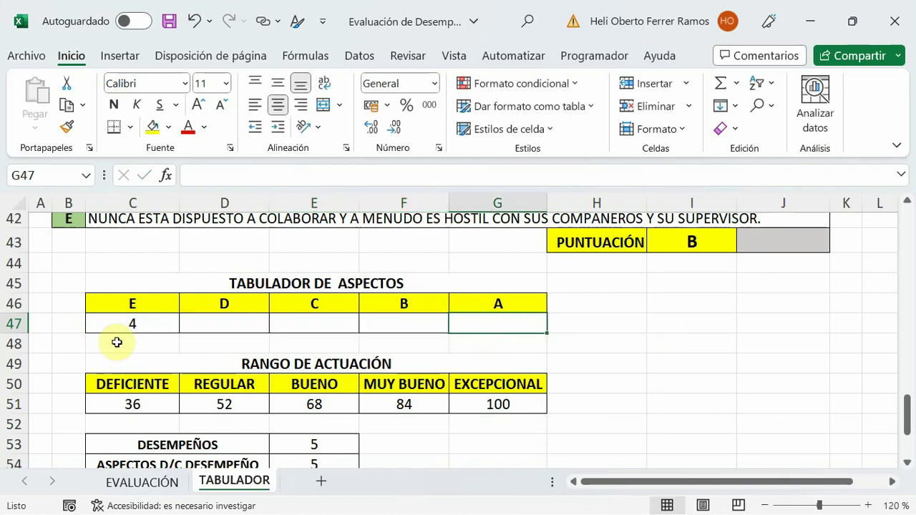
click(132, 328)
Enter =C47+$E$58 in D47 and fill it to G47, giving 8, 12, 16, 20.
click(187, 324)
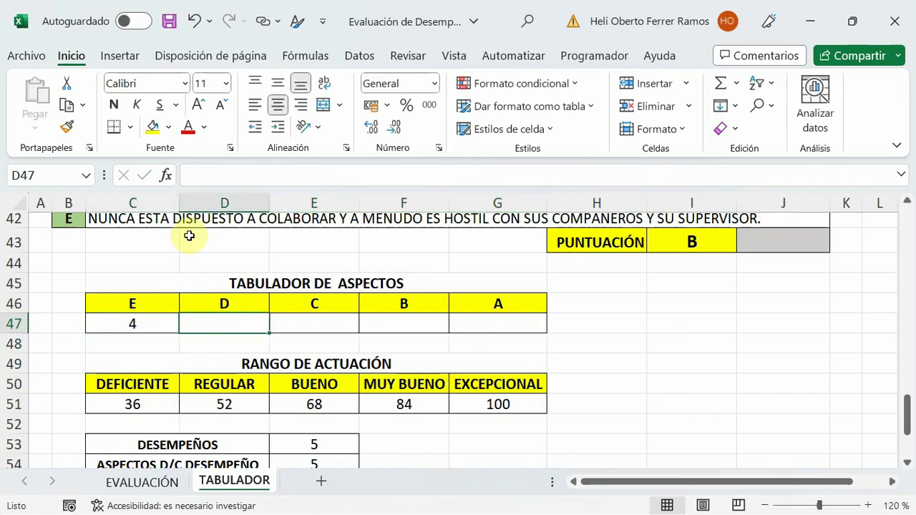
click(197, 179)
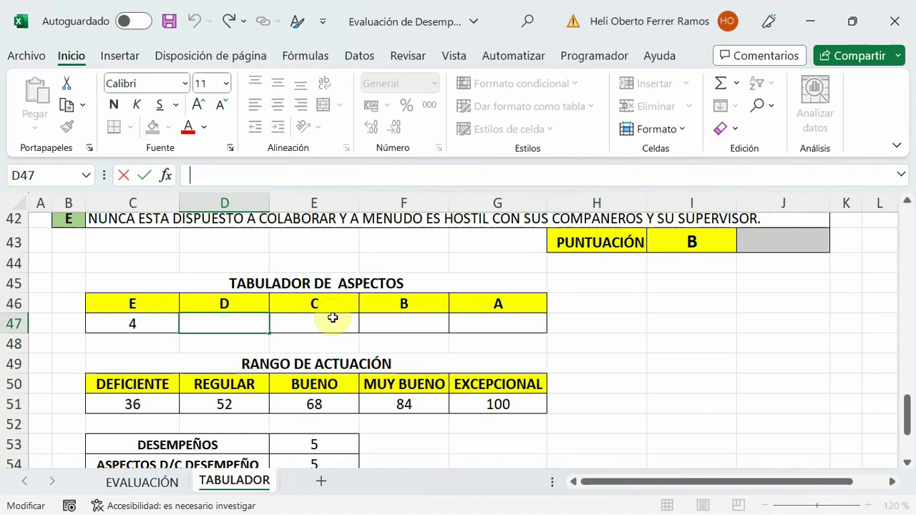
text(=)
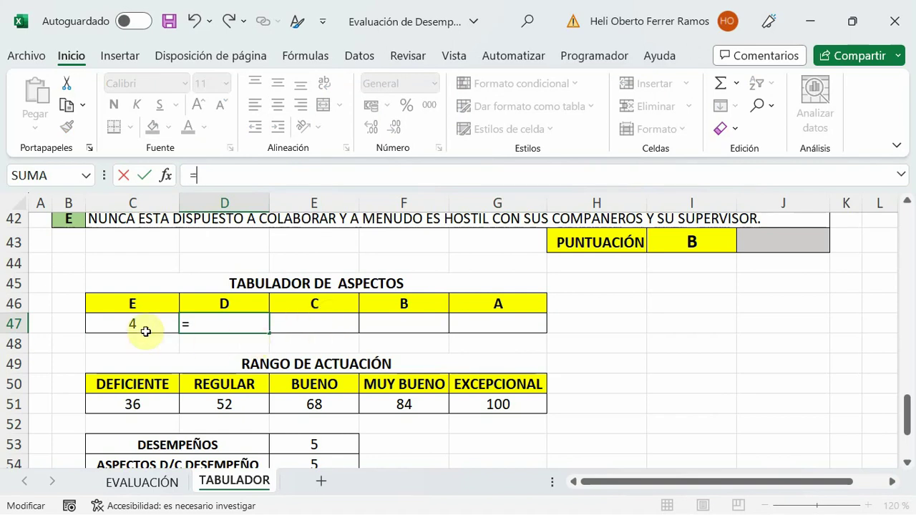
click(129, 323)
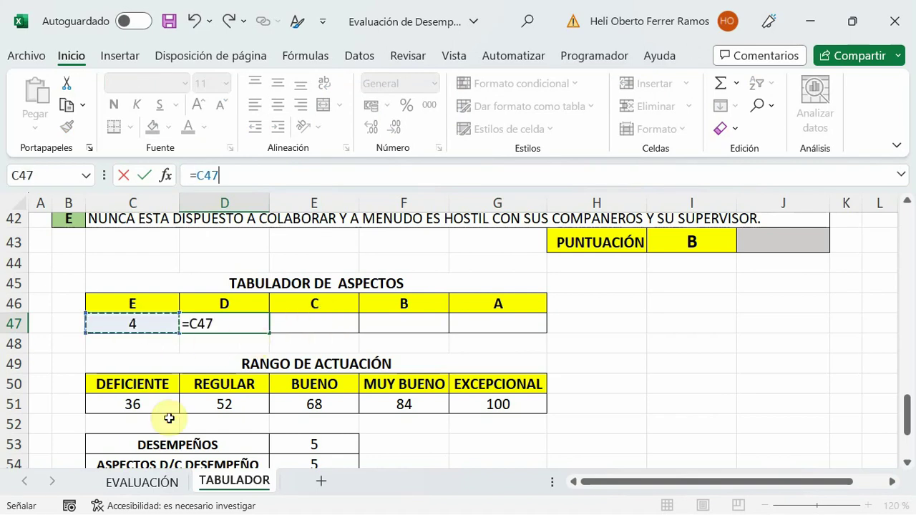
scroll(169, 418, down, 4)
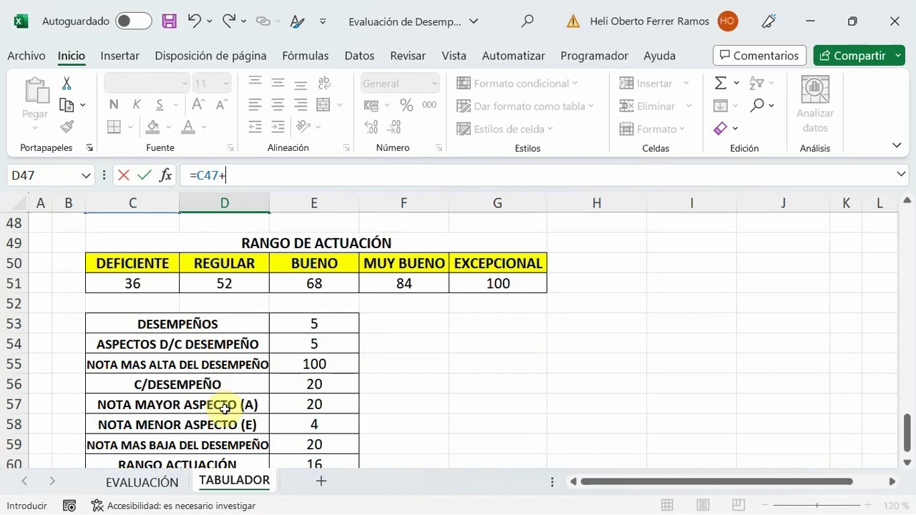
click(302, 304)
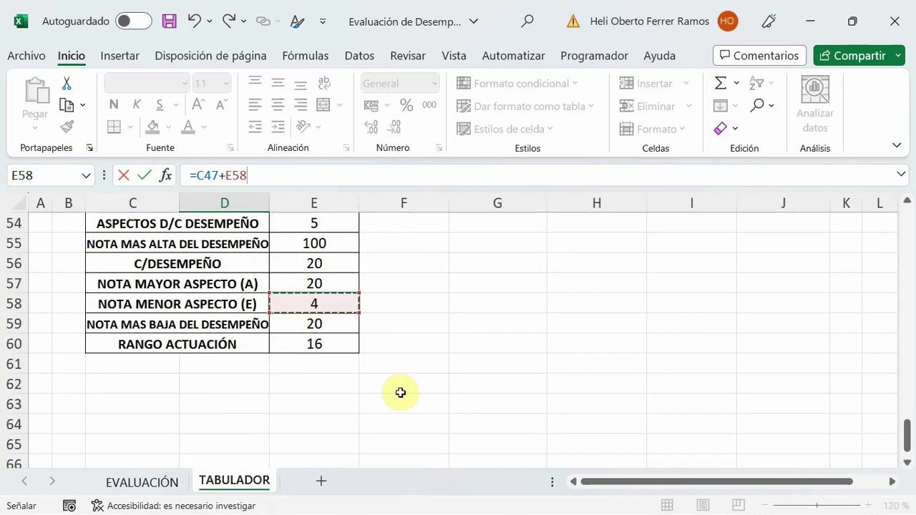
key(F4)
scroll(311, 303, up, 4)
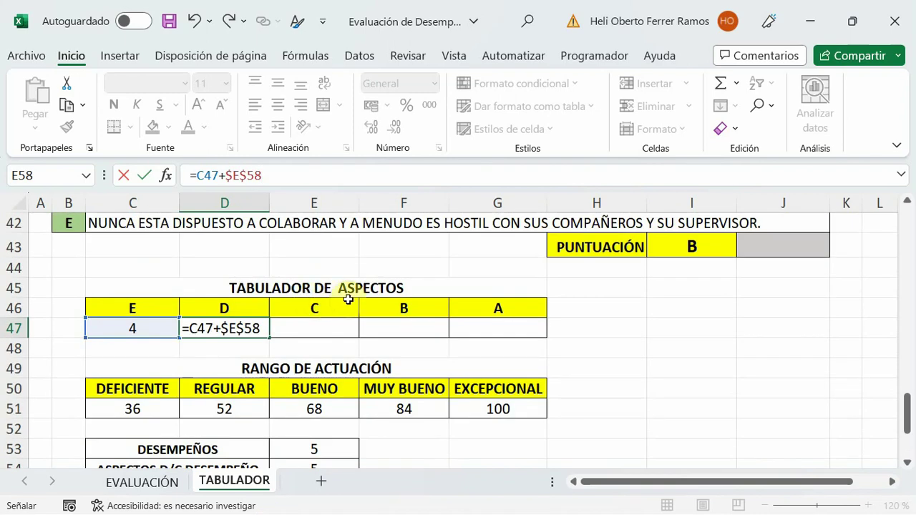
key(Return)
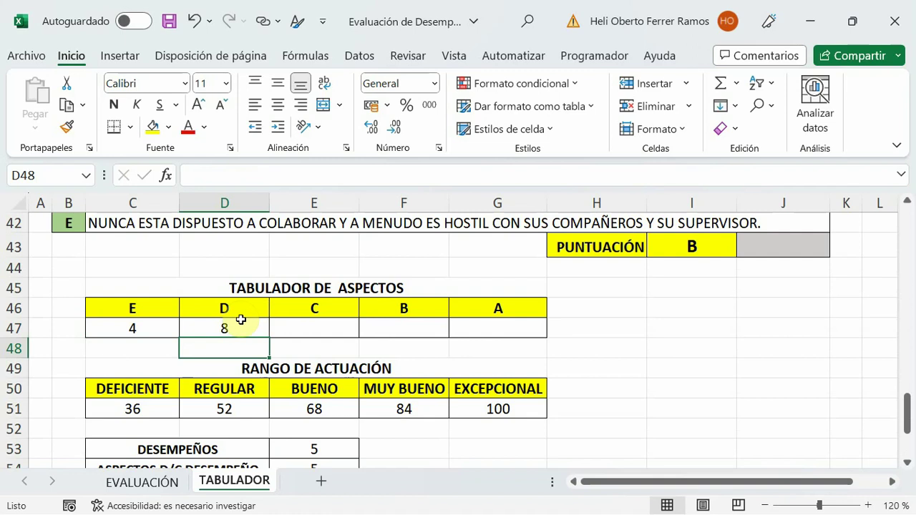
click(238, 320)
drag(268, 337, 534, 338)
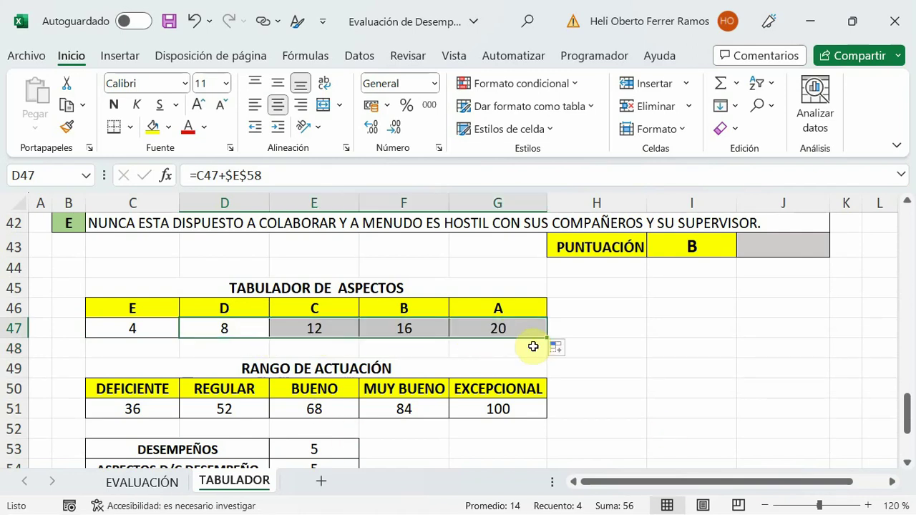
click(514, 342)
scroll(536, 342, up, 1)
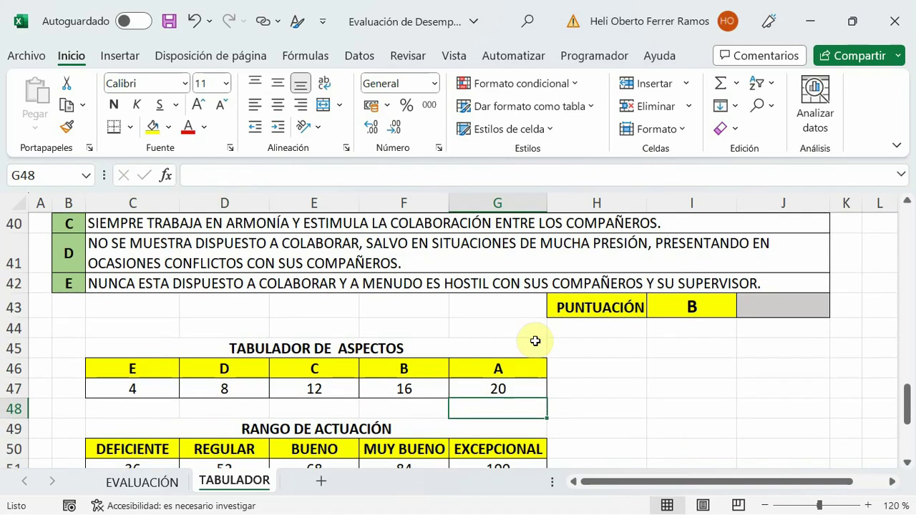
scroll(698, 442, up, 2)
scroll(697, 442, down, 2)
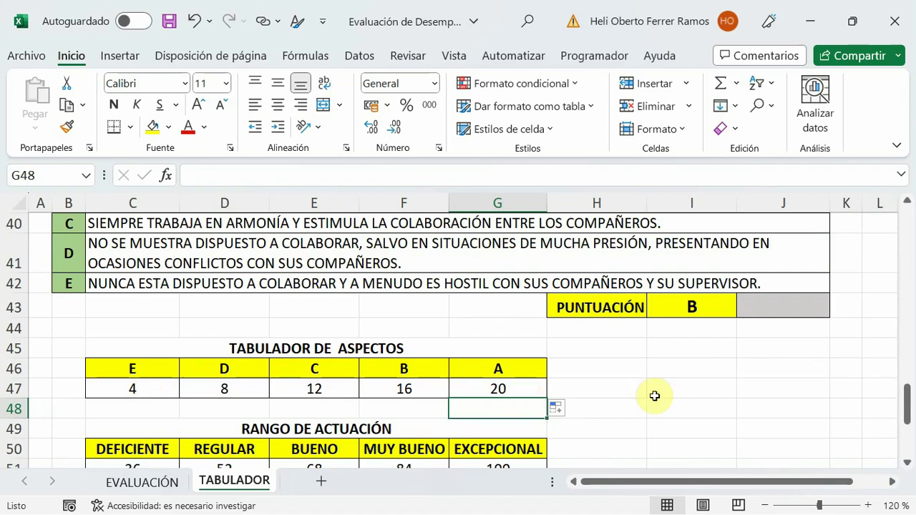
scroll(652, 396, up, 1)
scroll(649, 397, down, 3)
scroll(646, 397, down, 1)
scroll(643, 396, down, 2)
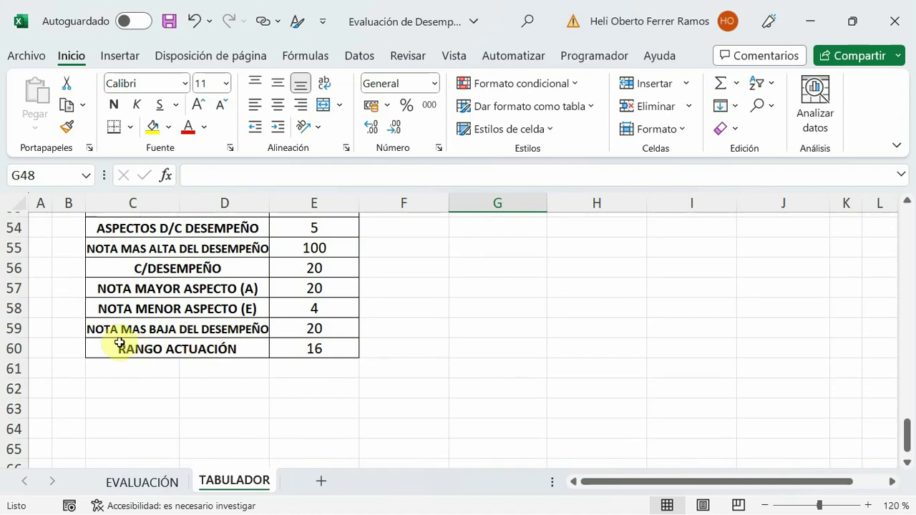
click(316, 328)
scroll(663, 379, up, 2)
scroll(759, 437, up, 4)
scroll(855, 497, up, 3)
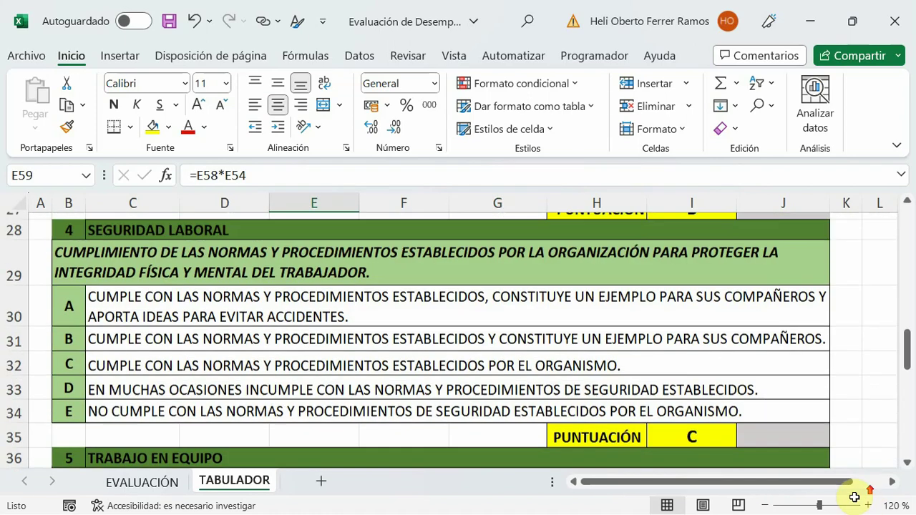
scroll(675, 334, up, 2)
scroll(429, 315, up, 1)
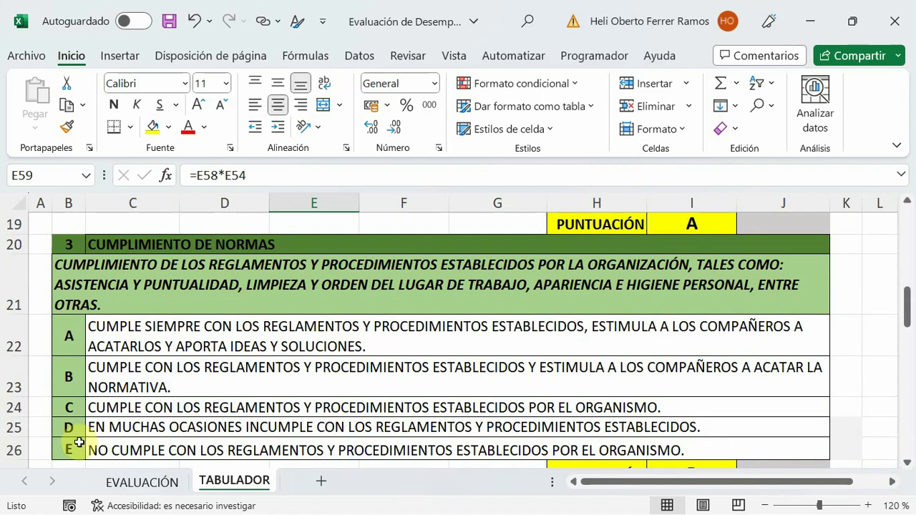
scroll(79, 448, down, 1)
scroll(91, 440, down, 1)
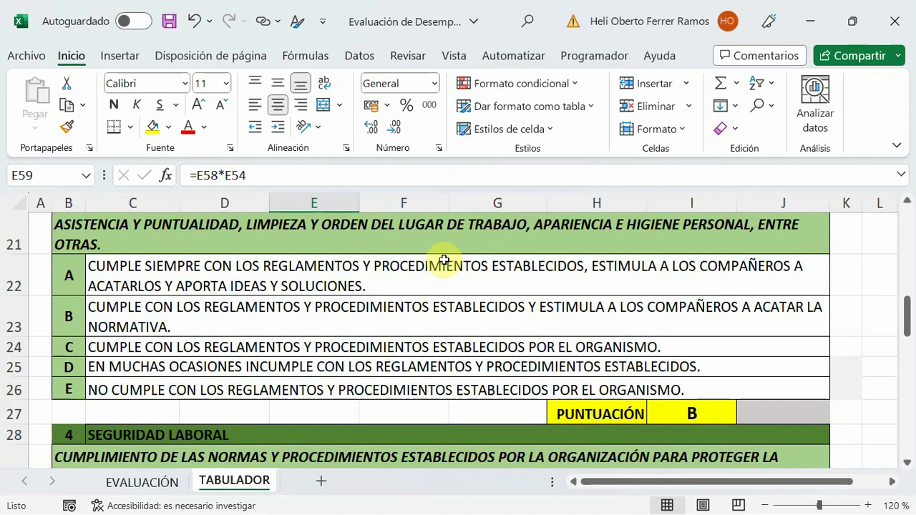
scroll(469, 265, down, 1)
scroll(595, 337, down, 1)
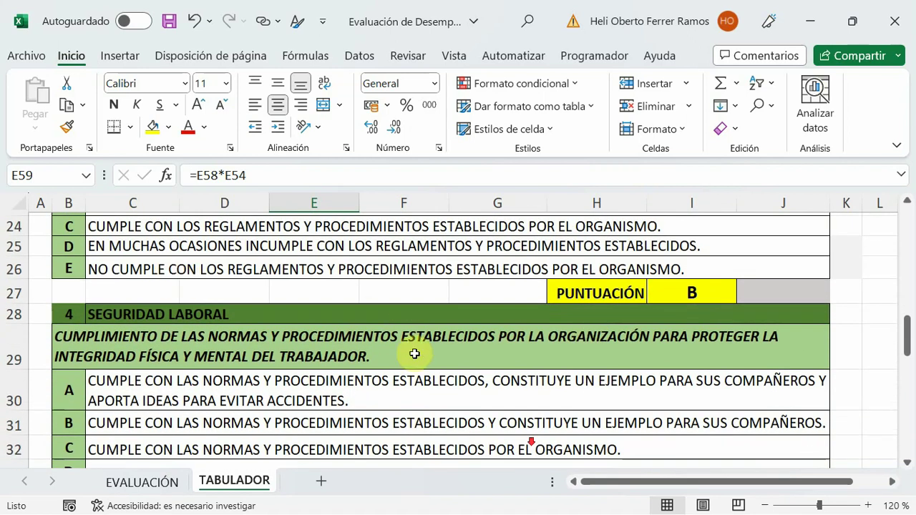
scroll(415, 351, down, 3)
scroll(534, 482, down, 1)
scroll(533, 482, down, 2)
scroll(533, 483, down, 4)
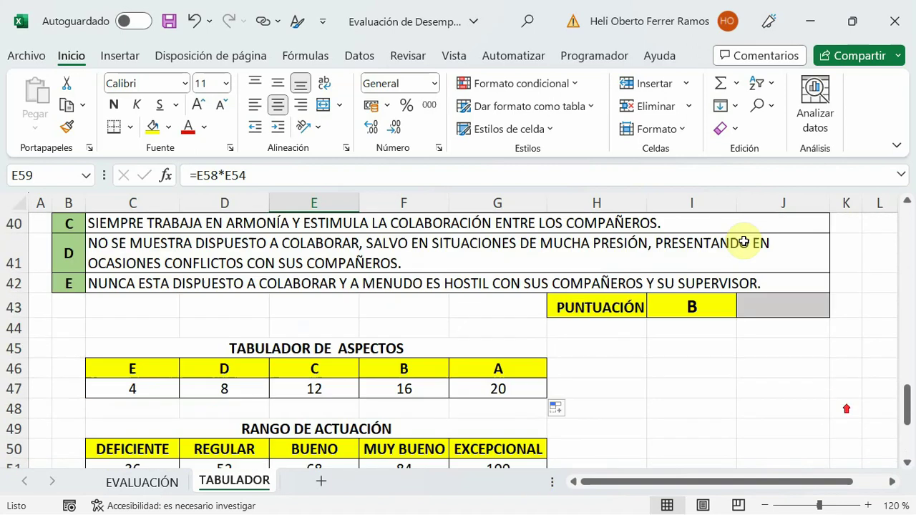
scroll(839, 410, up, 5)
scroll(696, 284, up, 2)
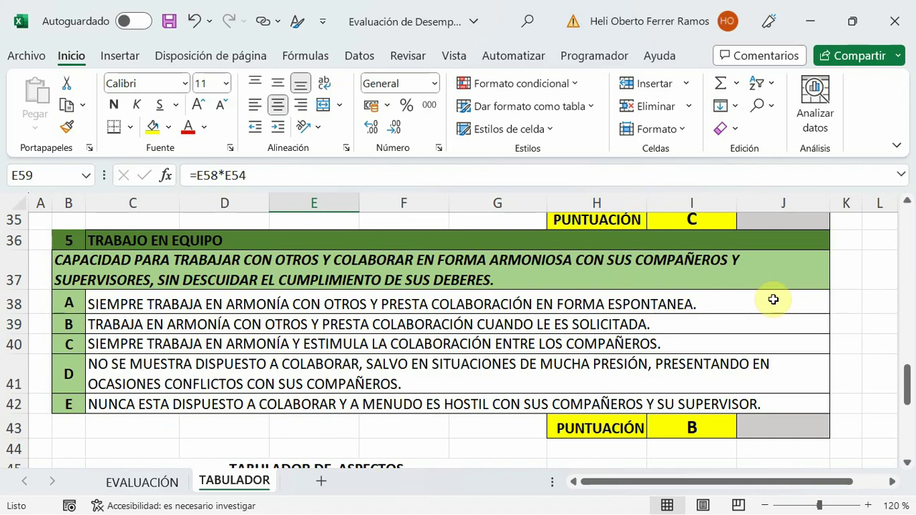
scroll(773, 298, down, 2)
scroll(610, 360, down, 2)
scroll(544, 380, down, 1)
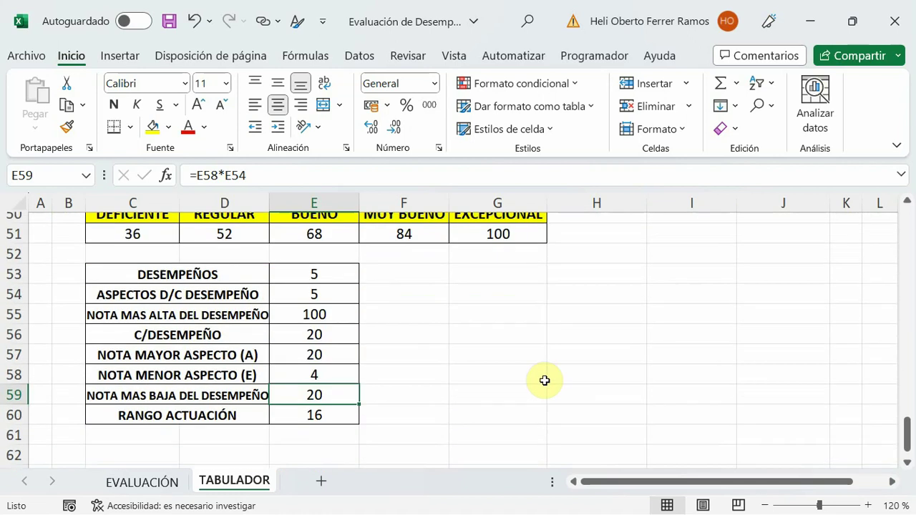
scroll(450, 412, down, 1)
scroll(451, 412, down, 1)
key(Down)
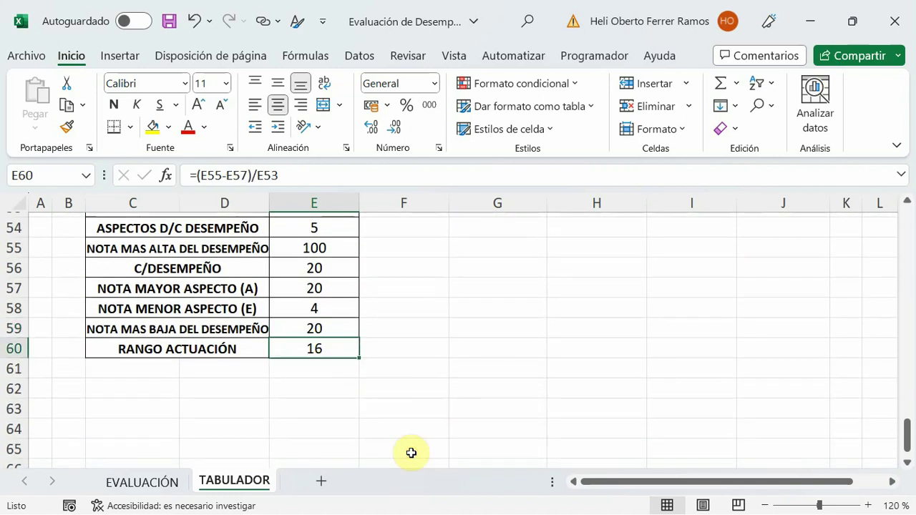
Rewrite E60 as =(E55-E57) so RANGO ACTUACIÓN shows 80.
click(312, 323)
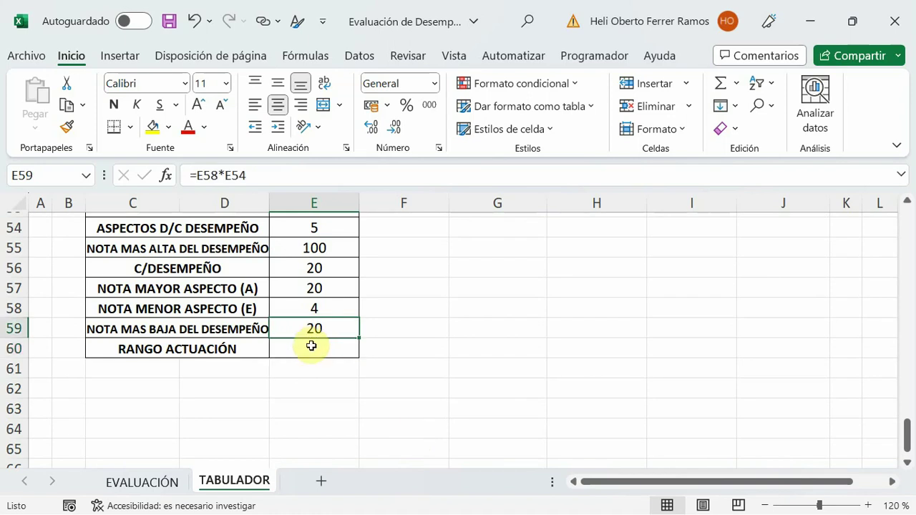
click(311, 343)
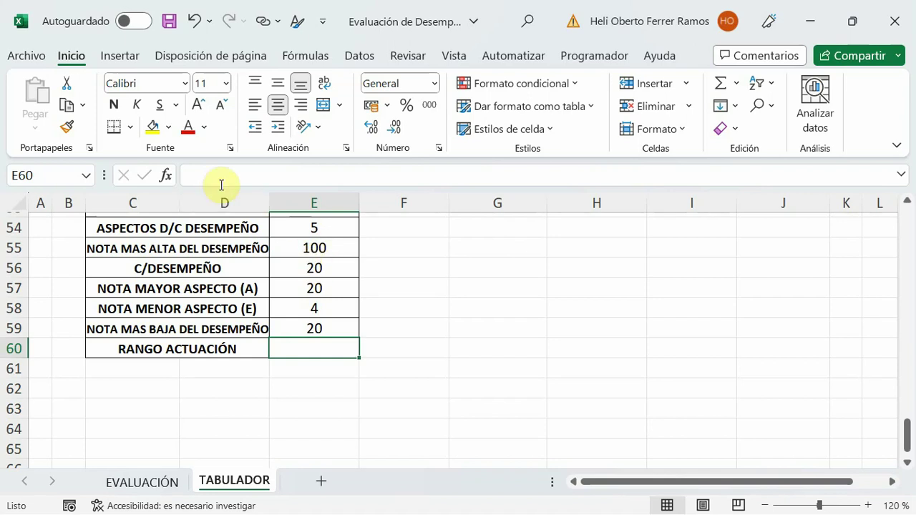
key(F2)
text(=()
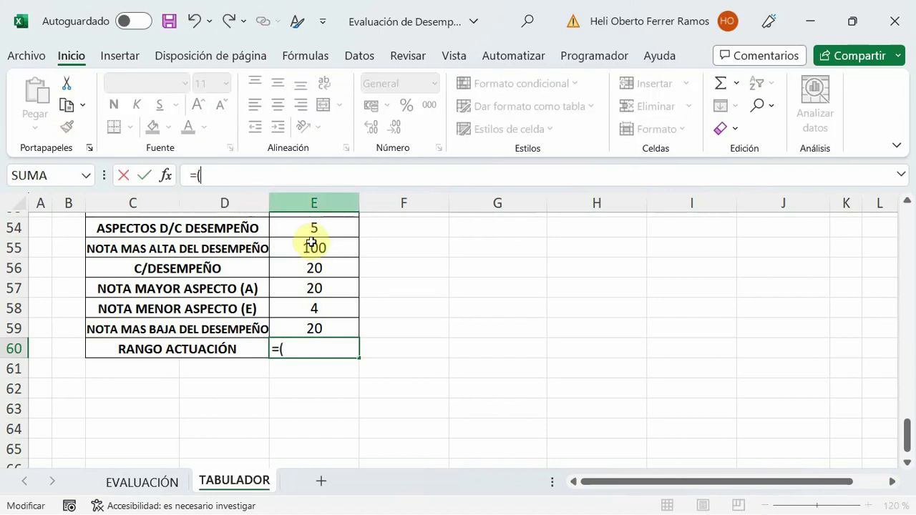
click(314, 248)
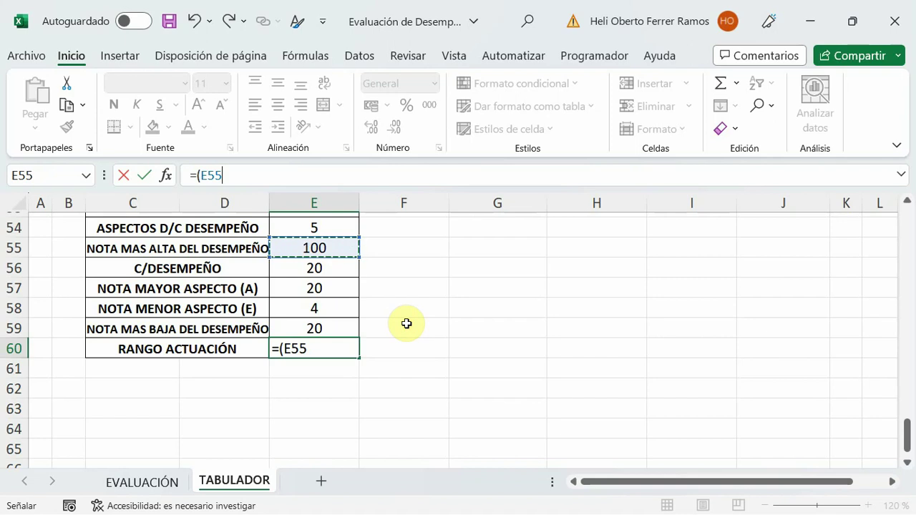
click(331, 288)
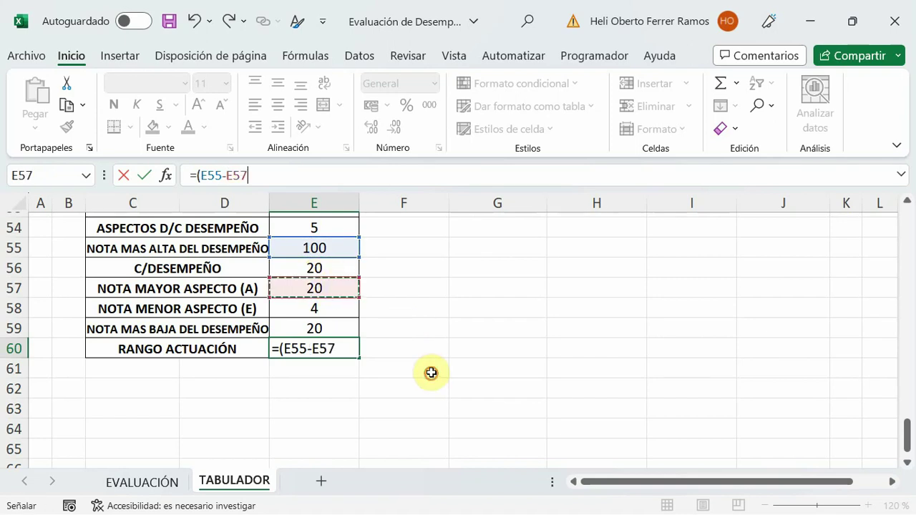
key(Return)
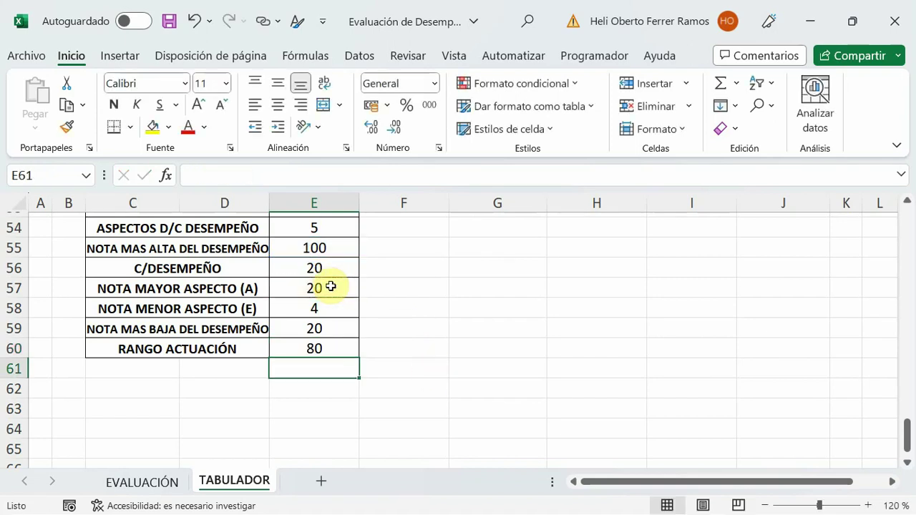
click(328, 351)
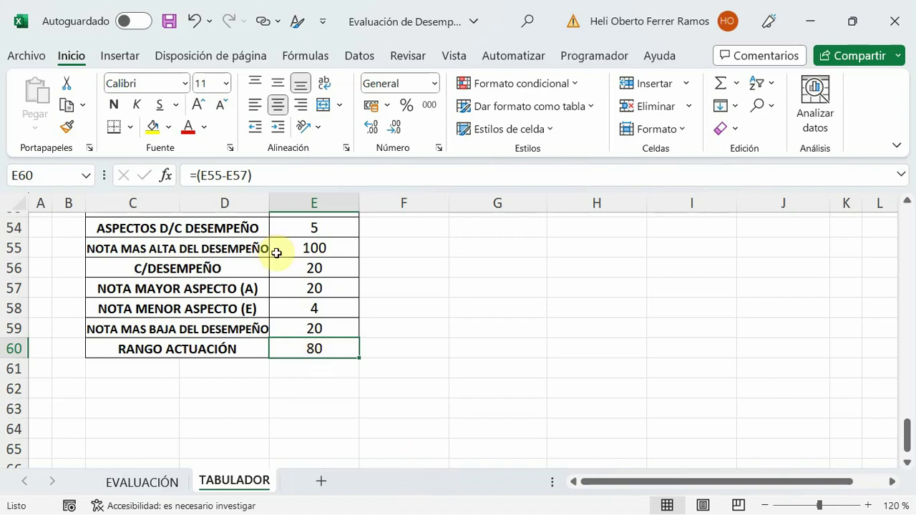
Append /5 to the E60 formula so RANGO ACTUACIÓN becomes =(E55-E57)/5, showing 16.
click(259, 181)
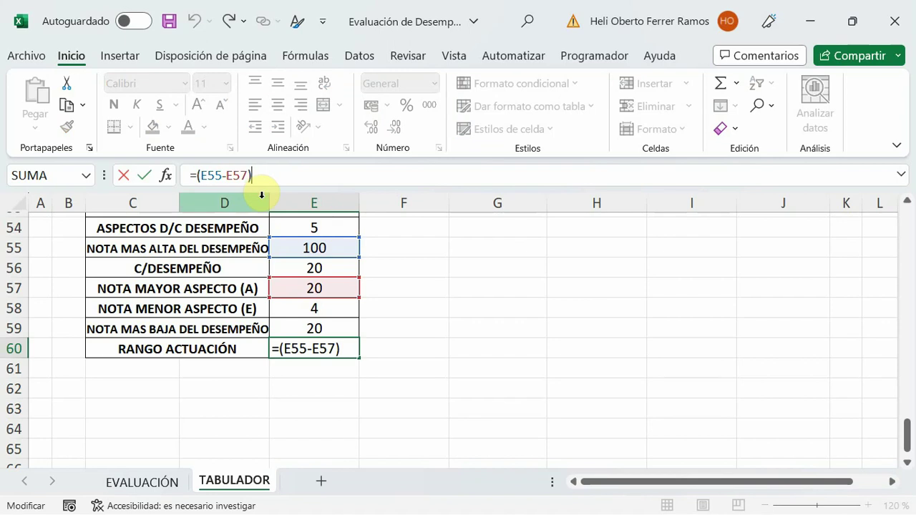
text(/)
scroll(319, 250, up, 1)
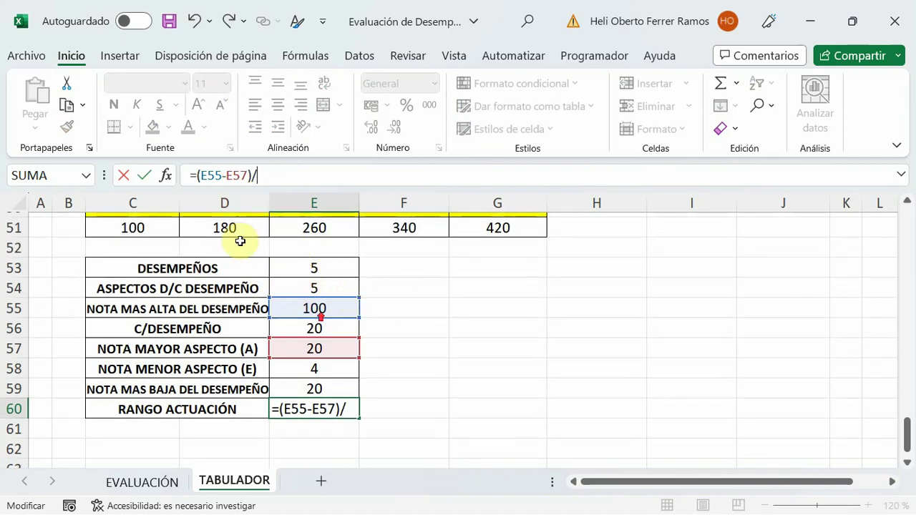
scroll(240, 241, up, 1)
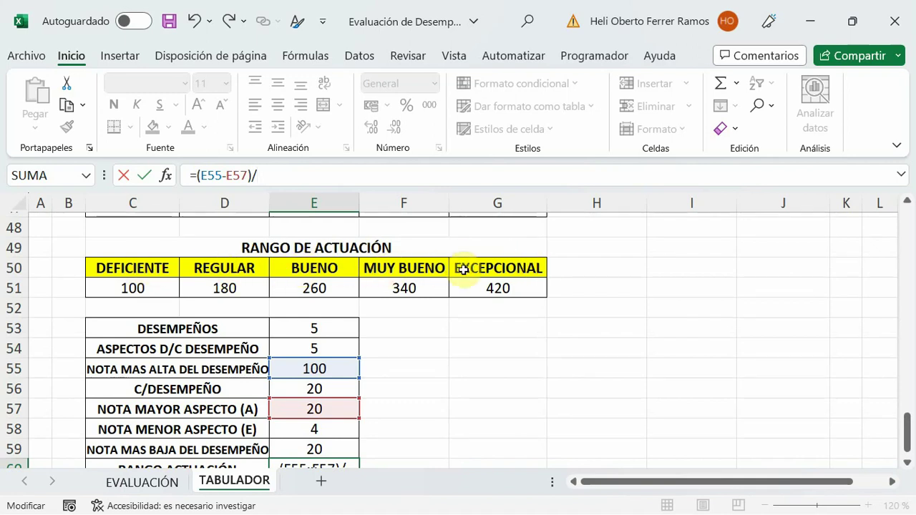
scroll(464, 270, down, 2)
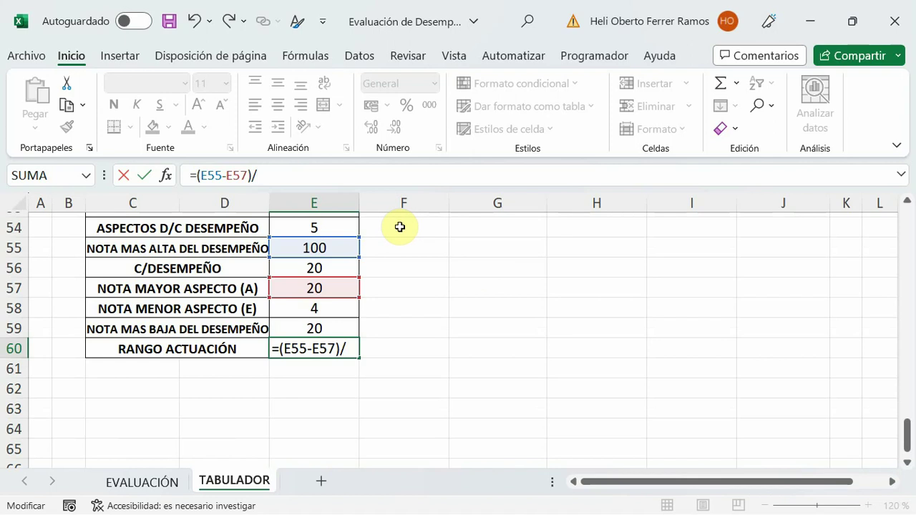
text(5)
key(Return)
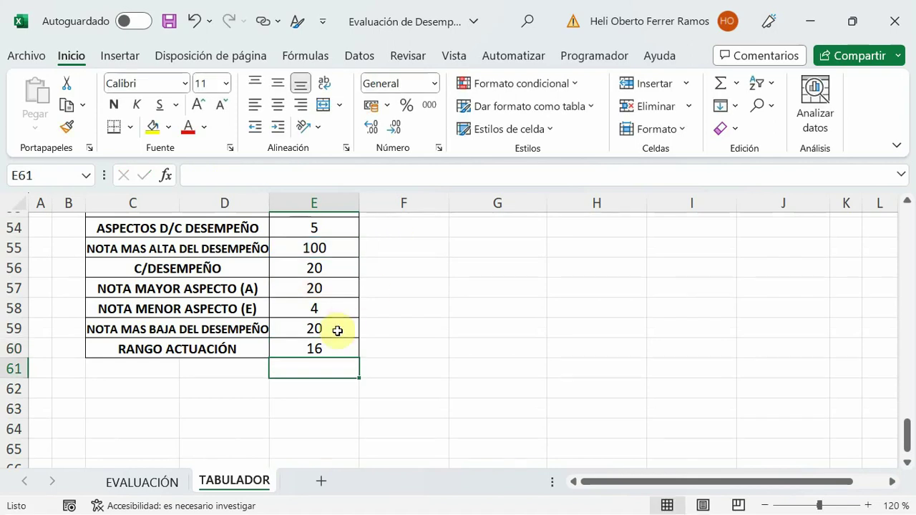
Clear the old RANGO DE ACTUACIÓN threshold values in C51:G51.
click(321, 345)
scroll(460, 361, up, 2)
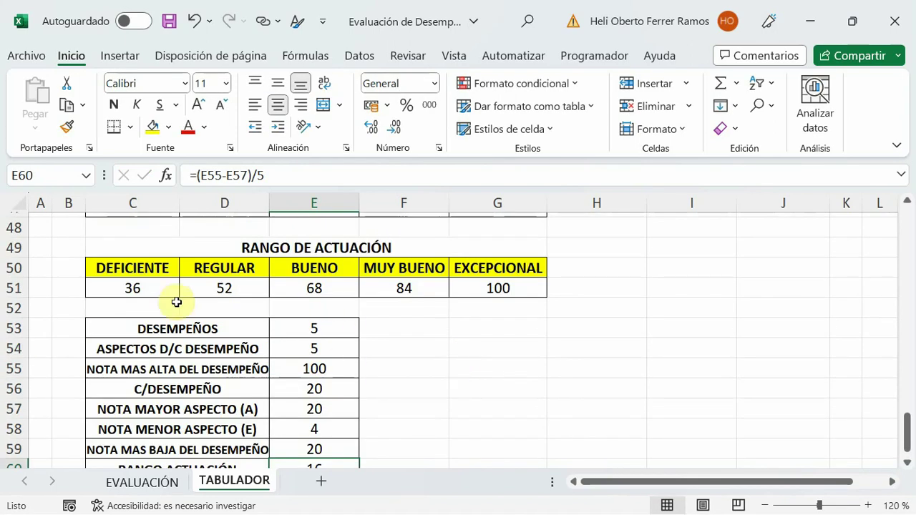
drag(133, 287, 472, 290)
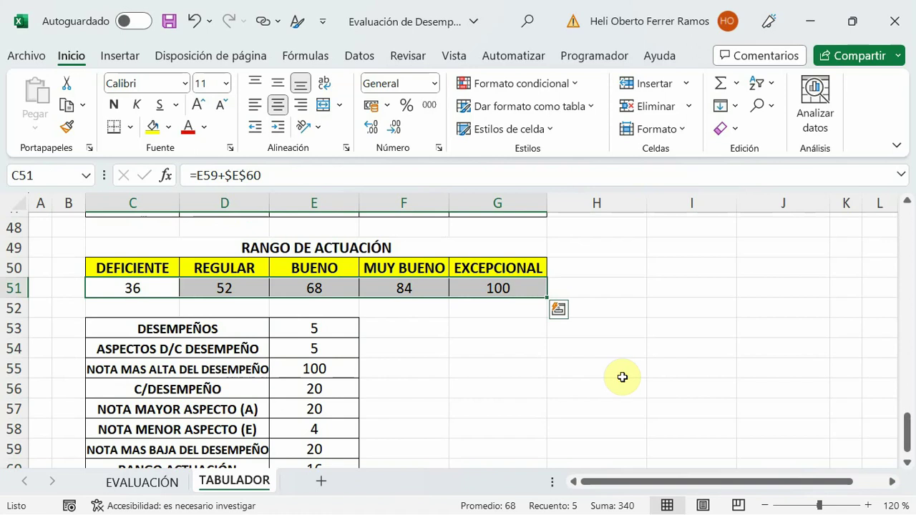
key(Delete)
Enter =$E$59+$E$60 in C51 so the DEFICIENTE threshold shows 36.
click(487, 367)
scroll(171, 341, up, 1)
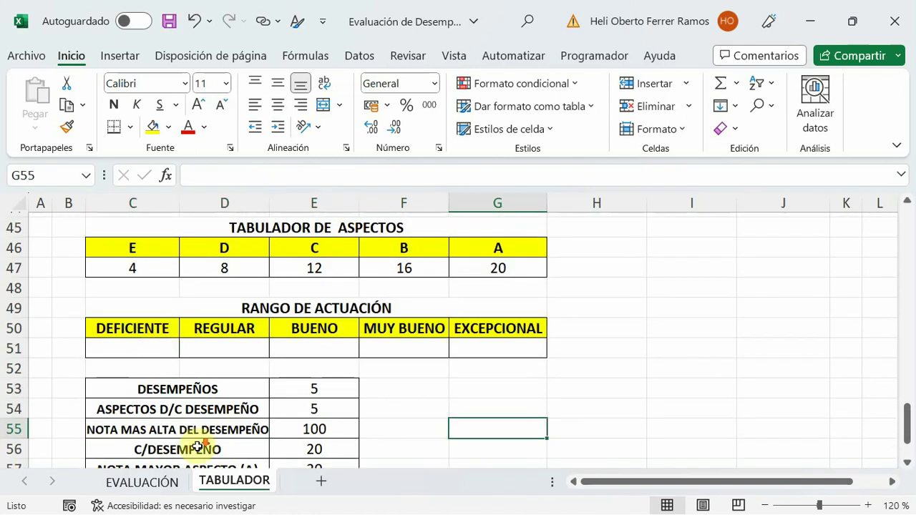
scroll(189, 387, down, 1)
scroll(366, 320, up, 1)
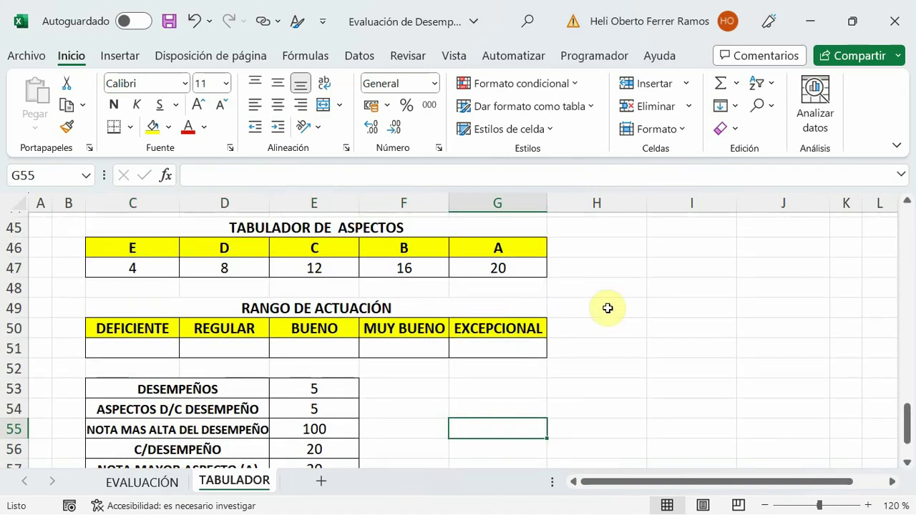
scroll(846, 381, up, 3)
scroll(706, 276, up, 2)
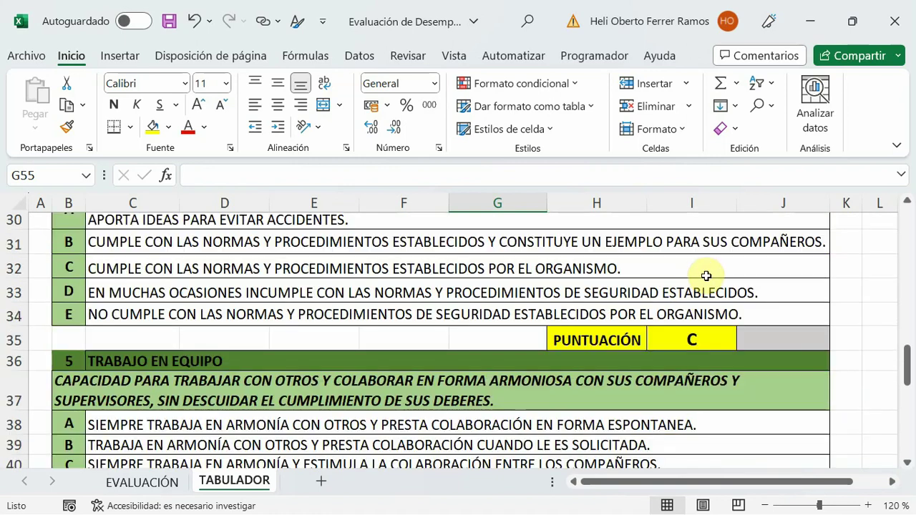
scroll(647, 259, up, 2)
scroll(489, 244, up, 2)
scroll(620, 272, down, 2)
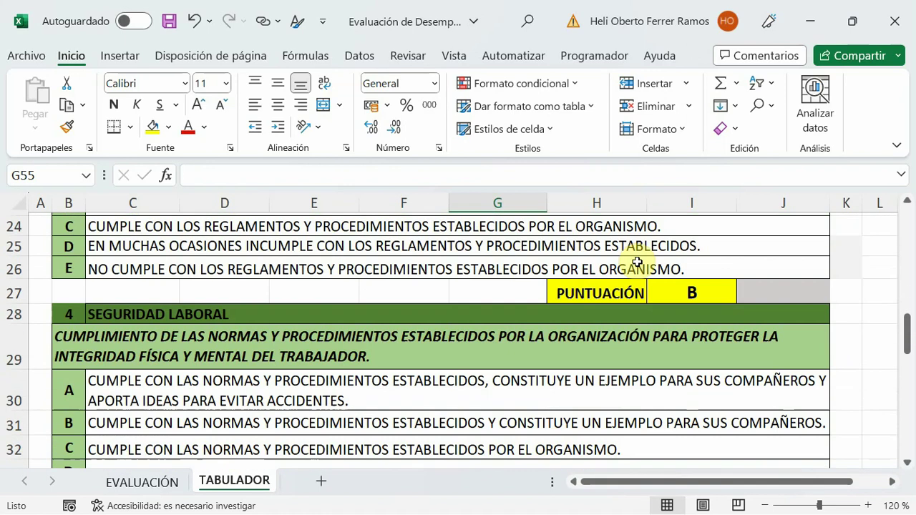
scroll(637, 262, down, 2)
scroll(636, 282, down, 4)
scroll(636, 285, down, 2)
scroll(828, 363, up, 1)
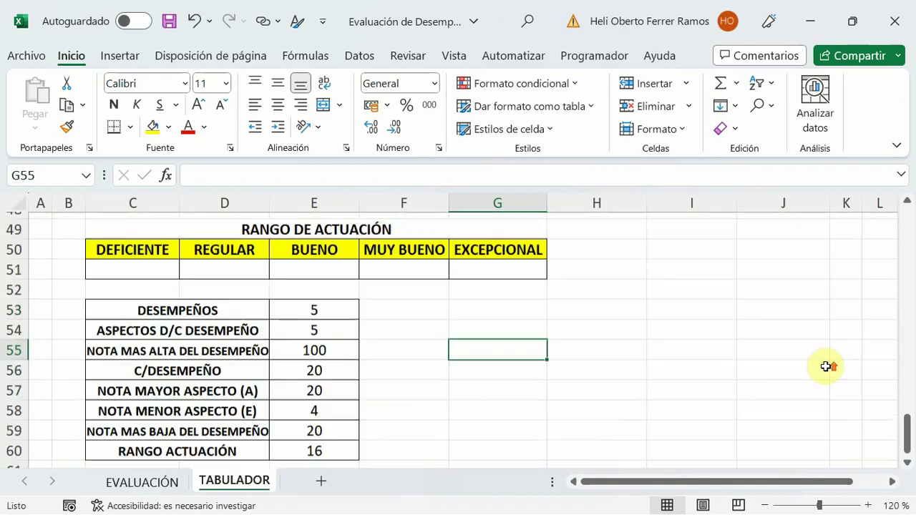
click(168, 288)
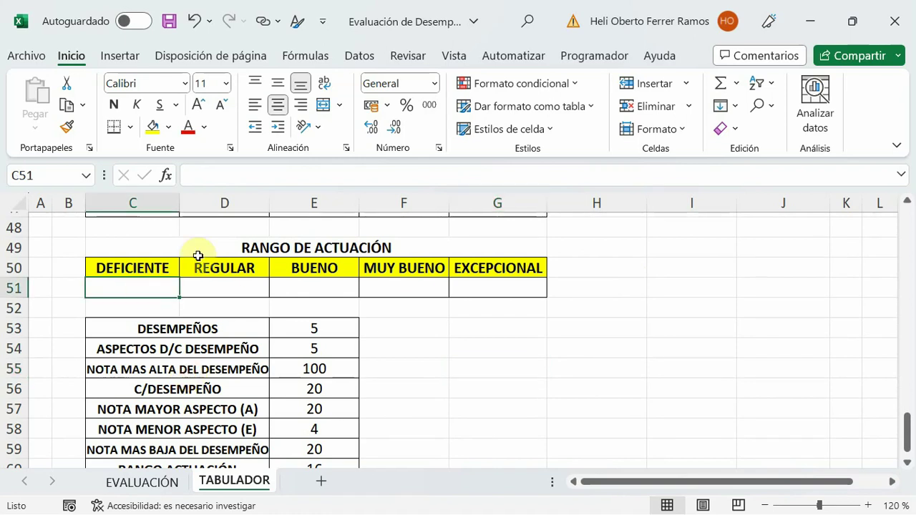
click(215, 176)
text(=)
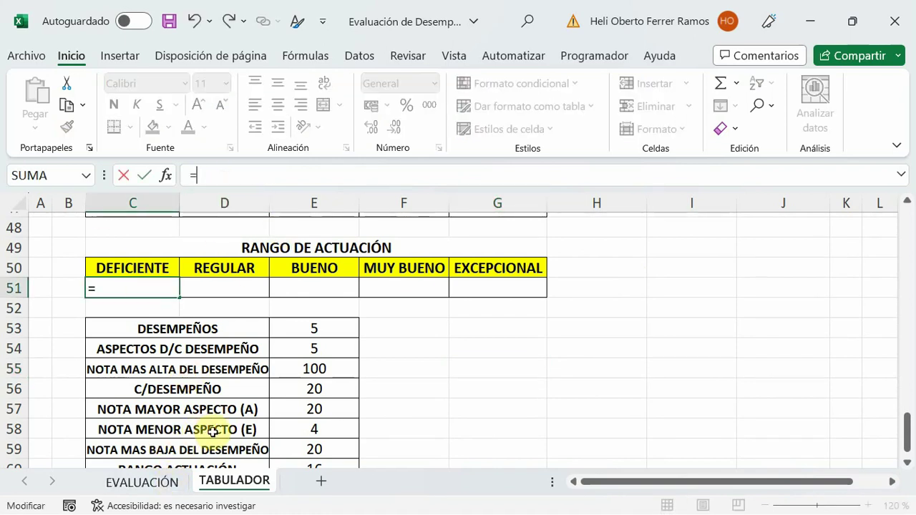
scroll(147, 413, down, 1)
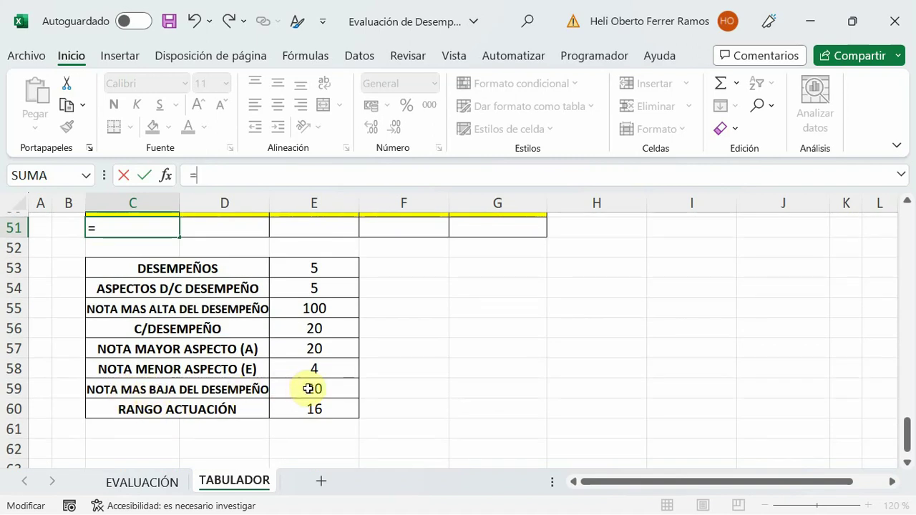
click(308, 388)
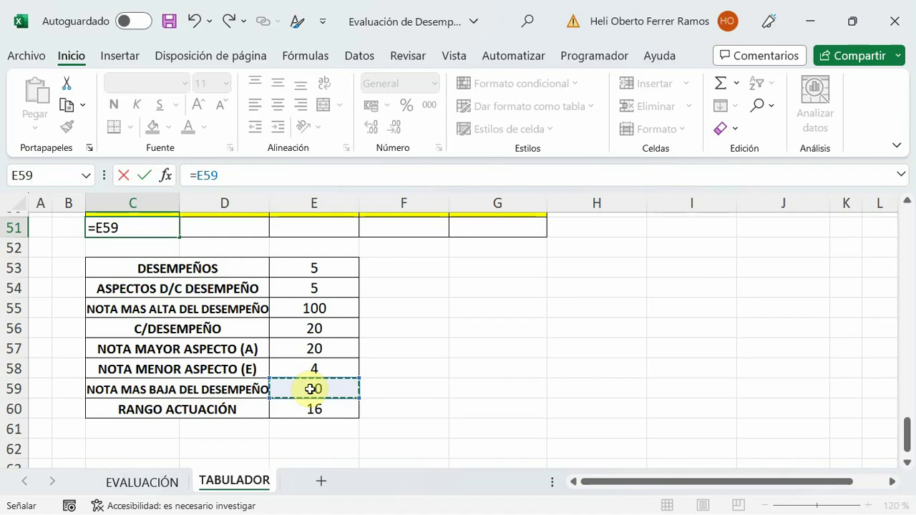
key(F4)
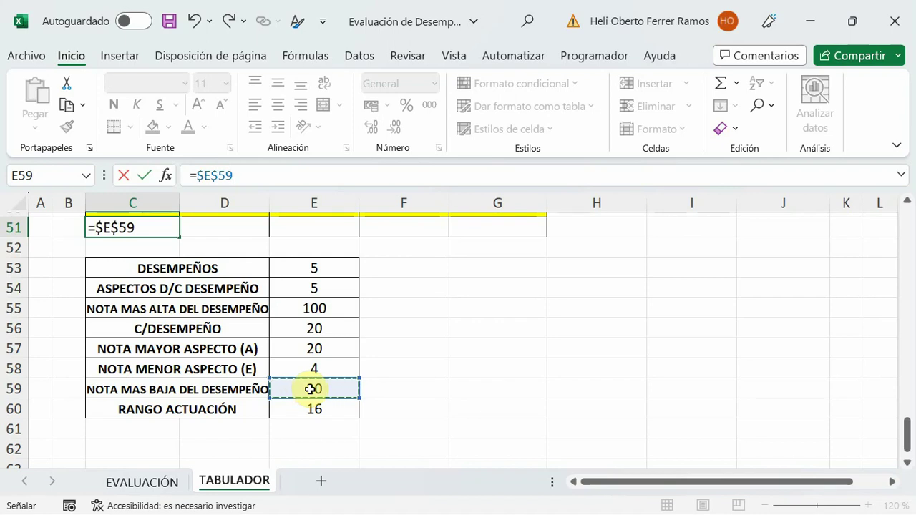
text(+)
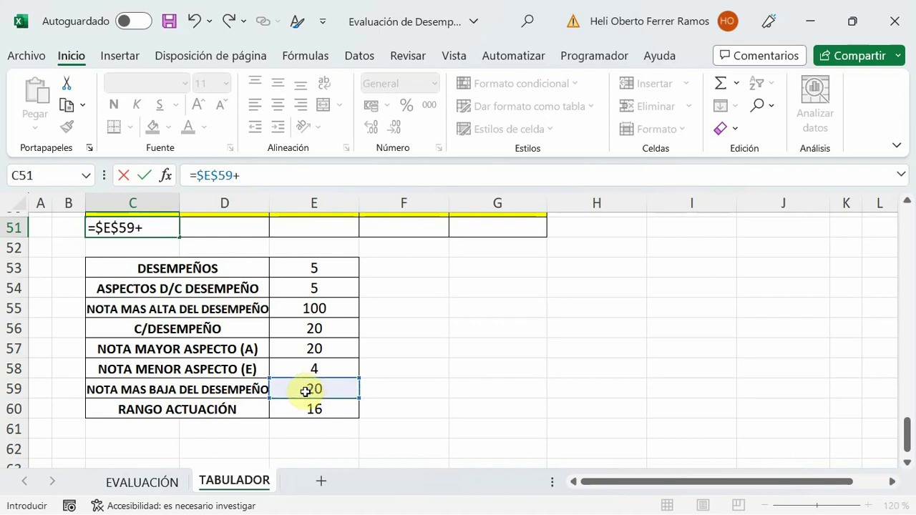
click(313, 409)
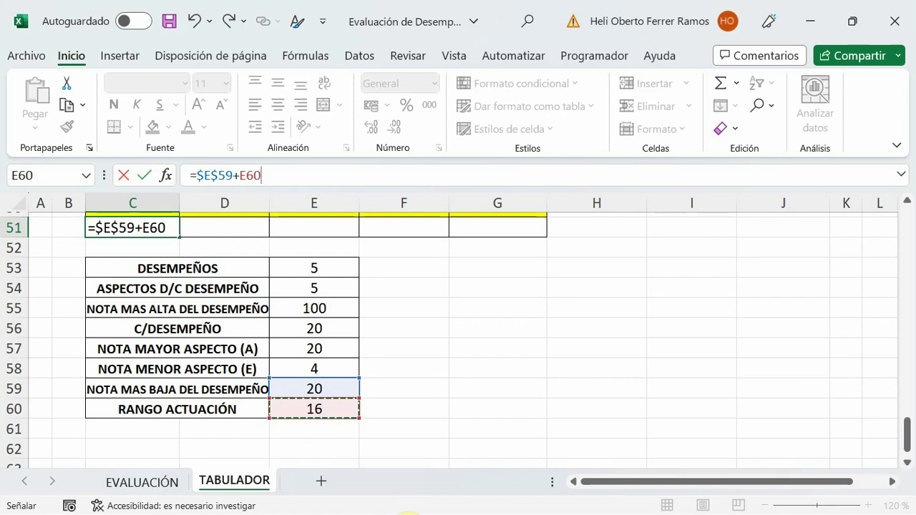
key(F4)
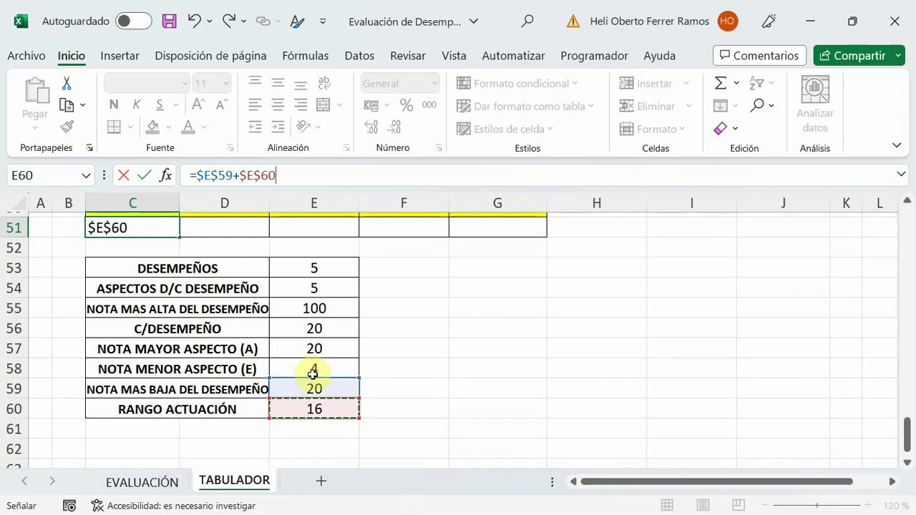
key(Return)
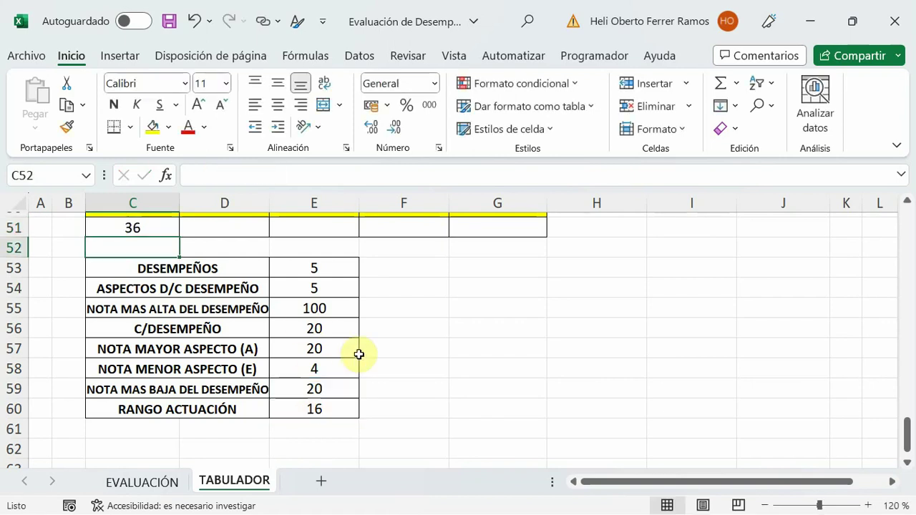
click(133, 227)
Enter =C51+$E$60 in D51 and fill it to G51, giving 52, 68, 84, 100.
scroll(144, 250, up, 1)
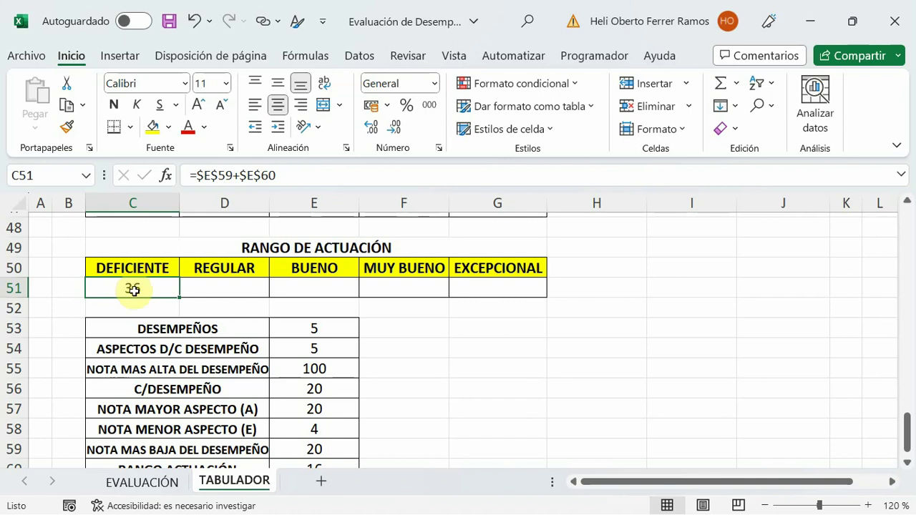
click(221, 287)
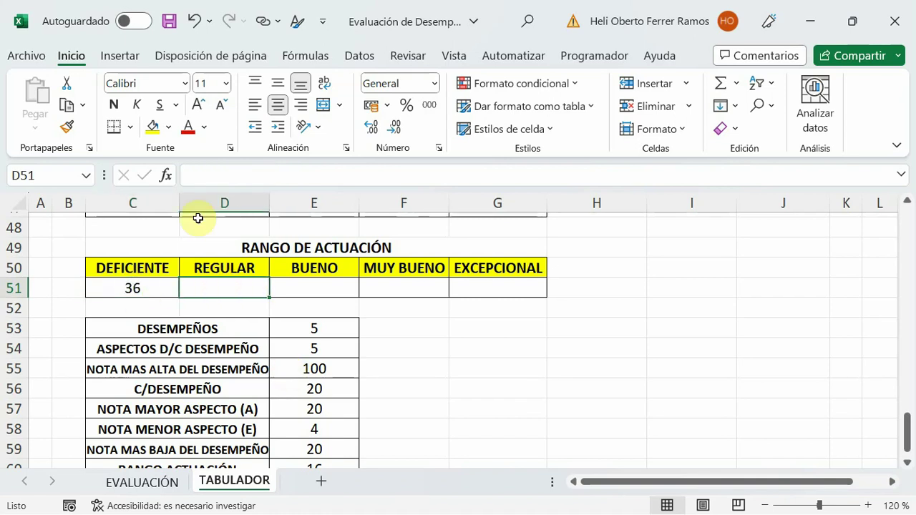
click(200, 176)
text(=)
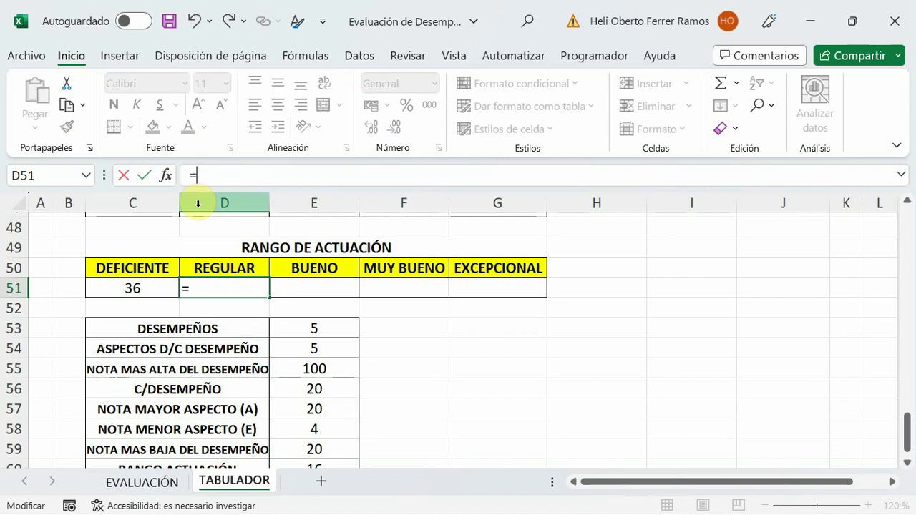
click(137, 288)
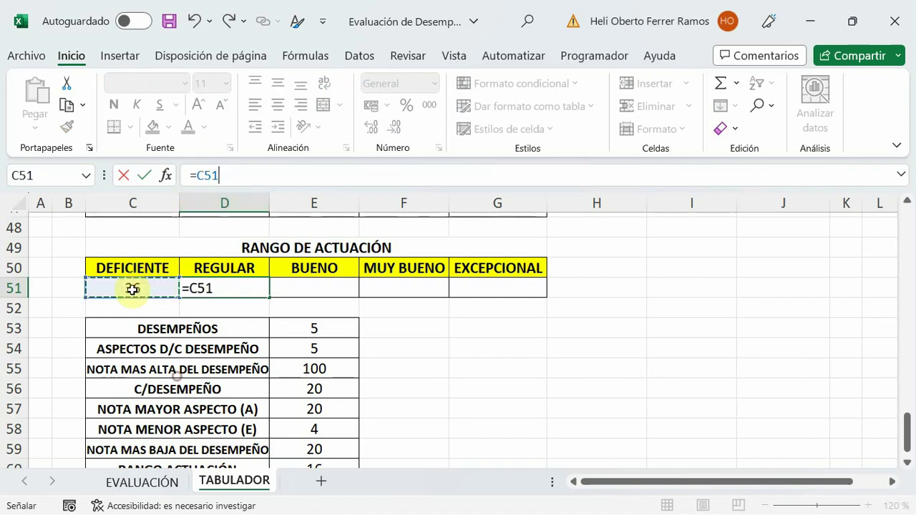
text(+)
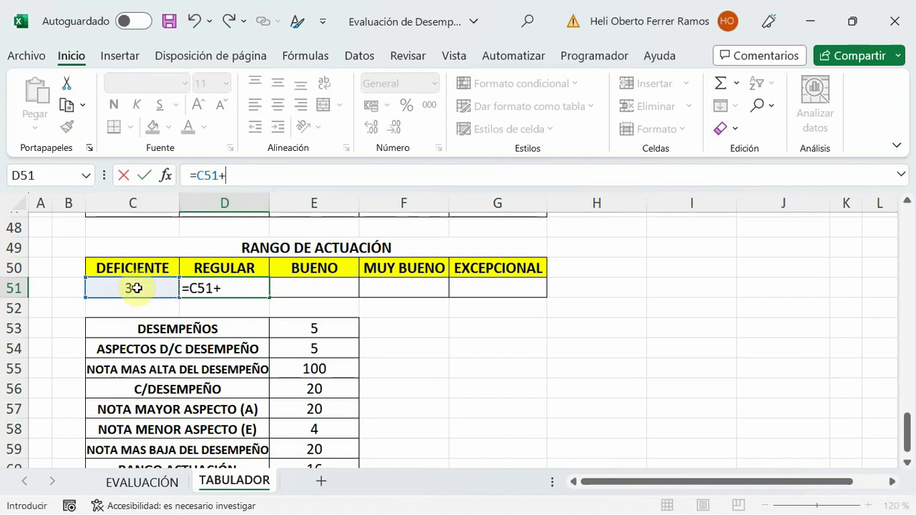
scroll(179, 315, down, 3)
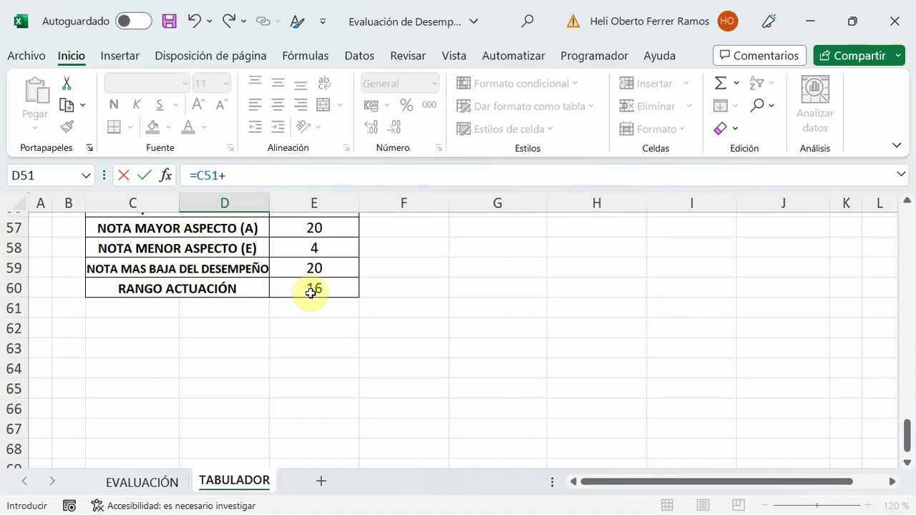
click(313, 289)
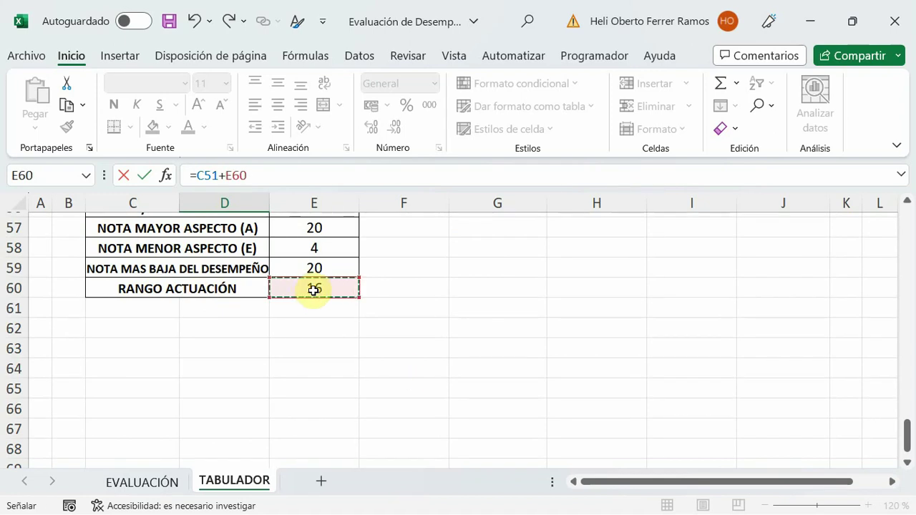
key(F4)
key(Return)
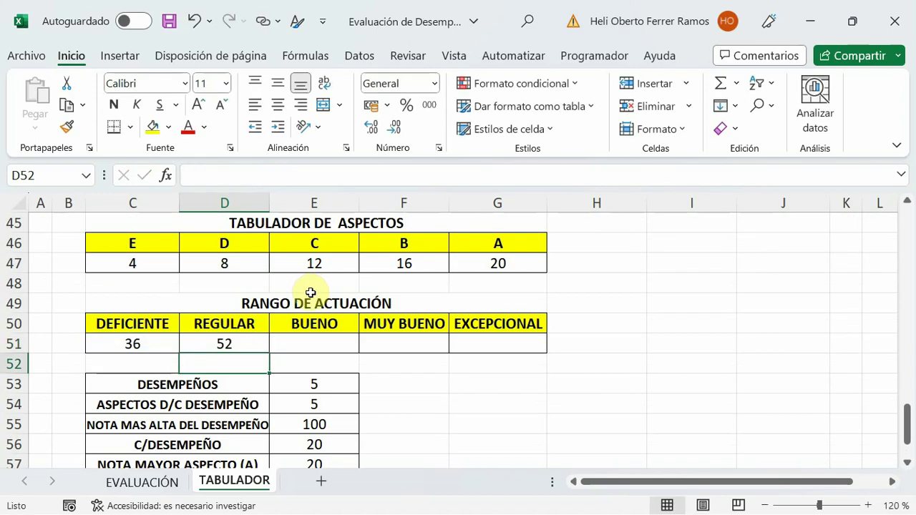
click(237, 343)
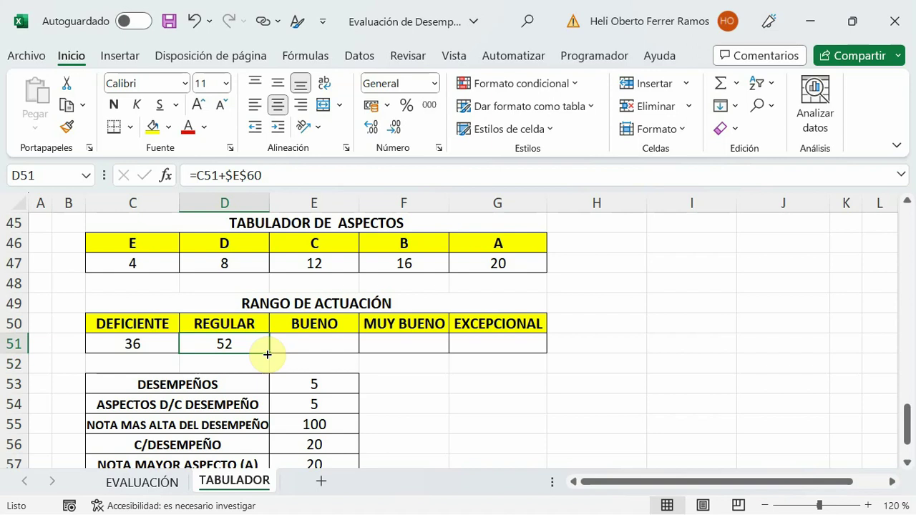
mouse_move(269, 353)
mouse_down()
mouse_move(490, 346)
mouse_move(501, 354)
mouse_up()
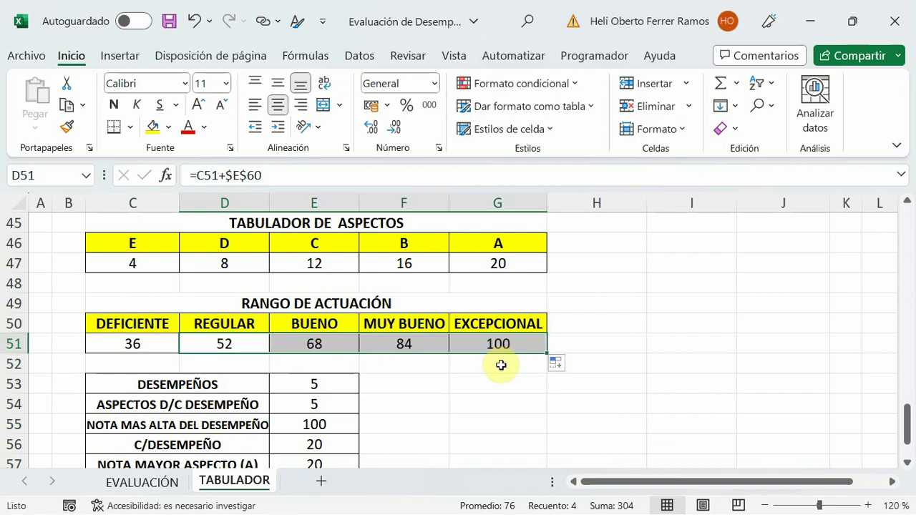
click(537, 365)
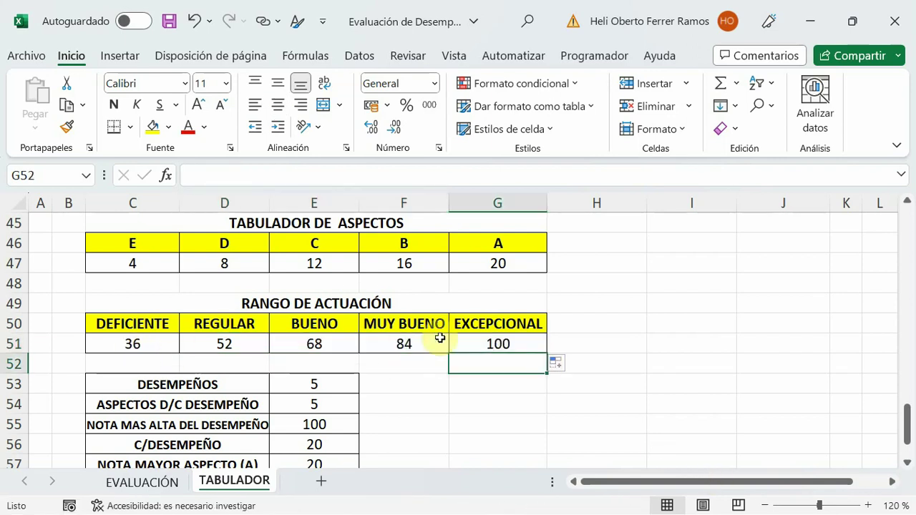
click(505, 346)
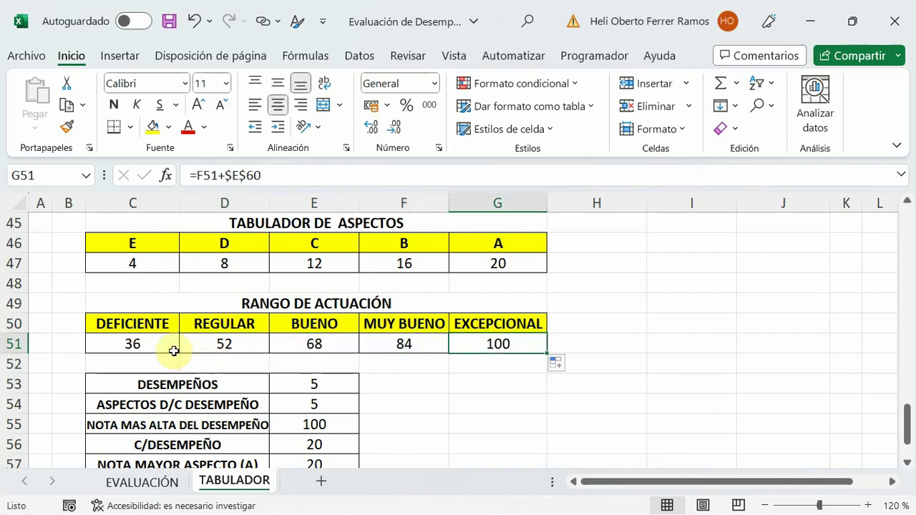
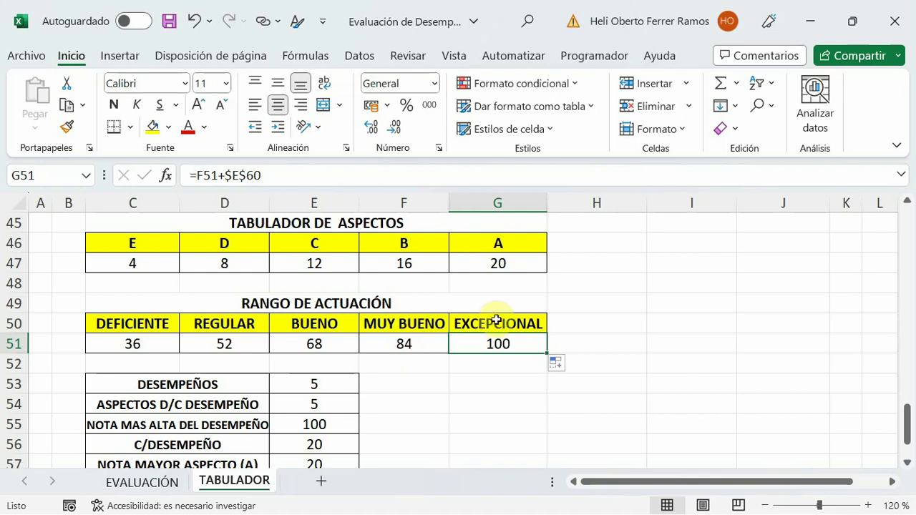
Scroll to the first PUNTUACIÓN grade and pick the score cell beside it.
click(465, 383)
scroll(463, 383, down, 2)
scroll(463, 383, down, 2)
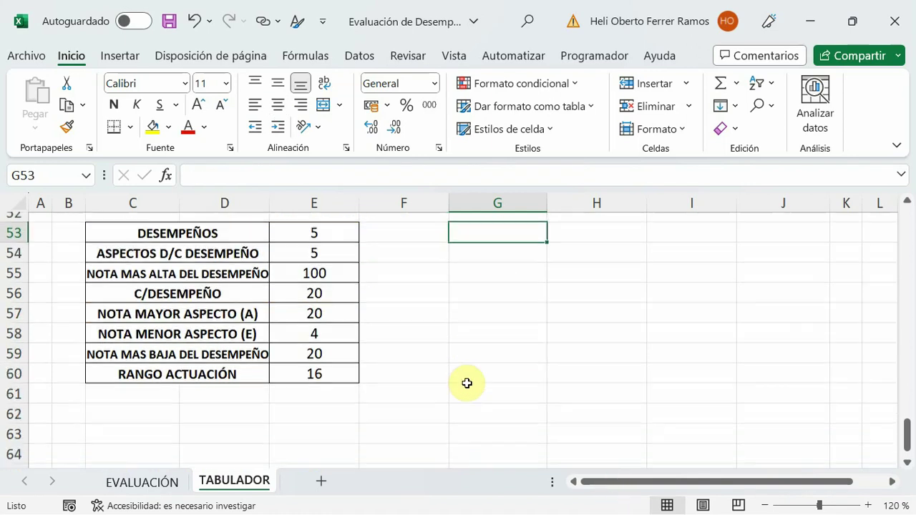
scroll(469, 394, up, 7)
scroll(474, 409, down, 5)
scroll(474, 409, up, 1)
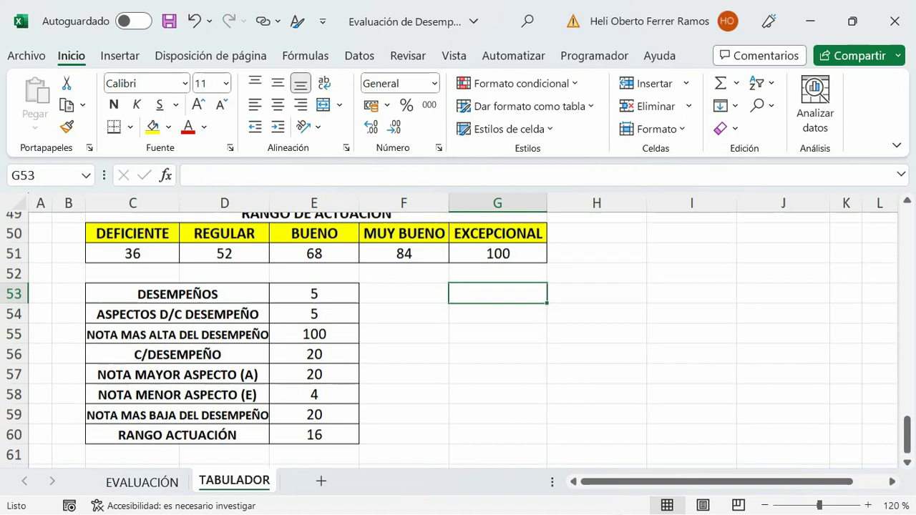
scroll(474, 409, up, 5)
scroll(474, 409, up, 2)
scroll(474, 409, up, 2)
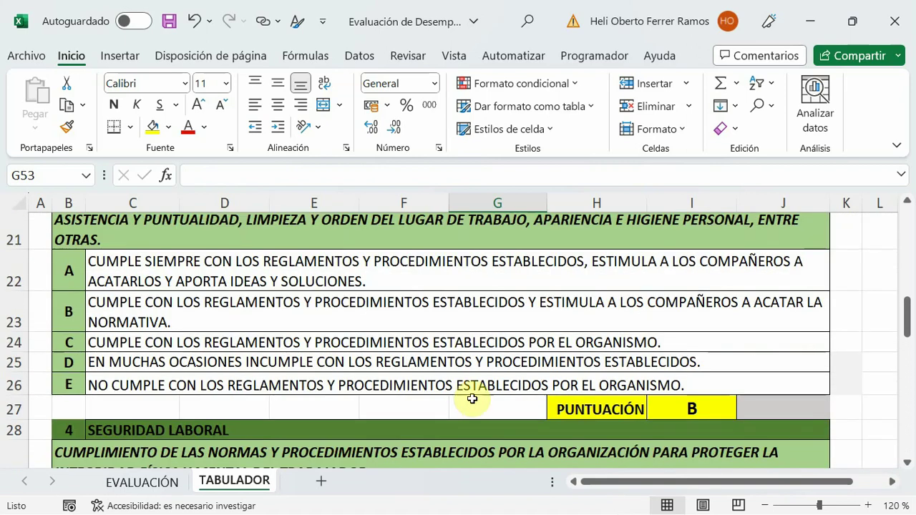
scroll(470, 396, up, 1)
scroll(470, 397, up, 3)
scroll(473, 400, up, 1)
scroll(473, 399, up, 2)
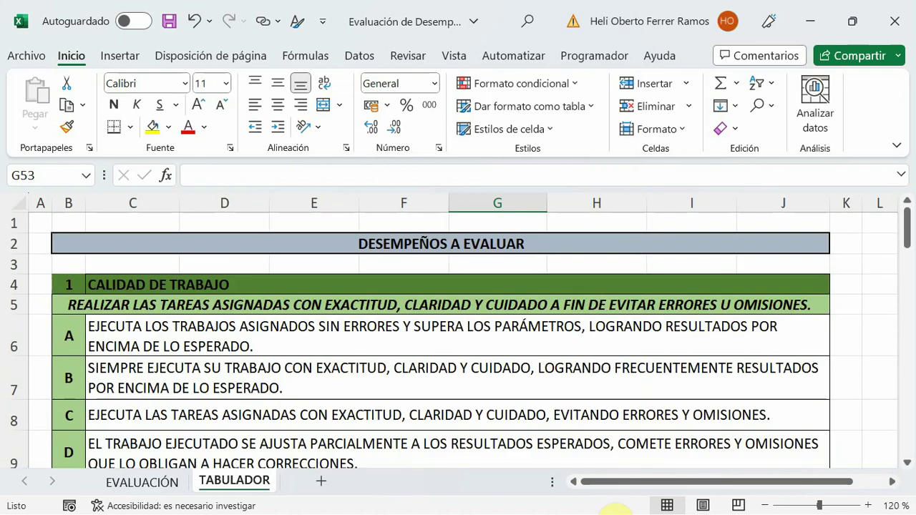
scroll(474, 403, down, 3)
click(789, 347)
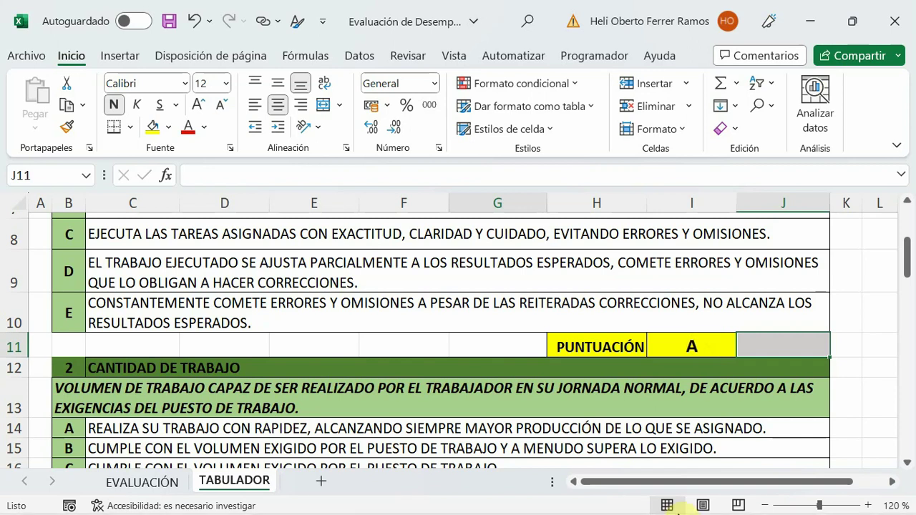
mouse_move(678, 513)
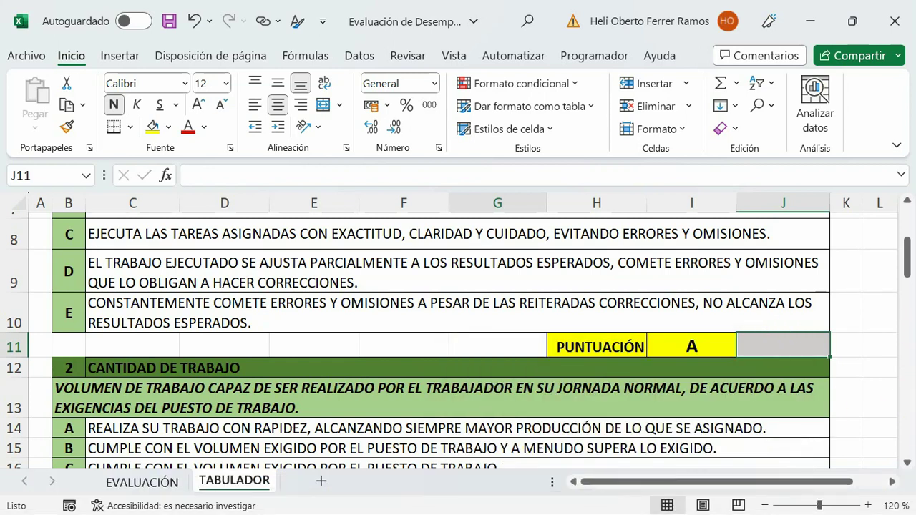
scroll(752, 333, up, 2)
scroll(752, 327, up, 1)
scroll(752, 333, down, 2)
scroll(770, 351, down, 1)
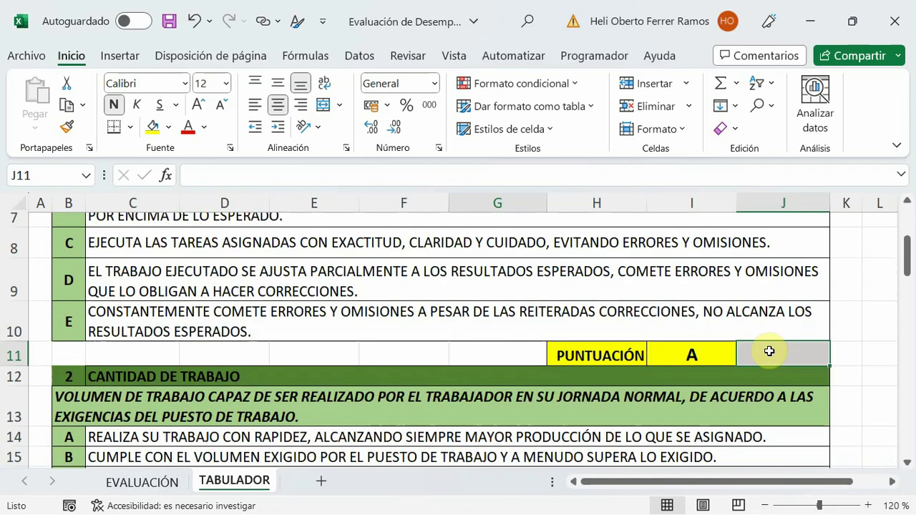
Start J11's formula as =SI(I11="A";20 for the first grade condition.
click(207, 175)
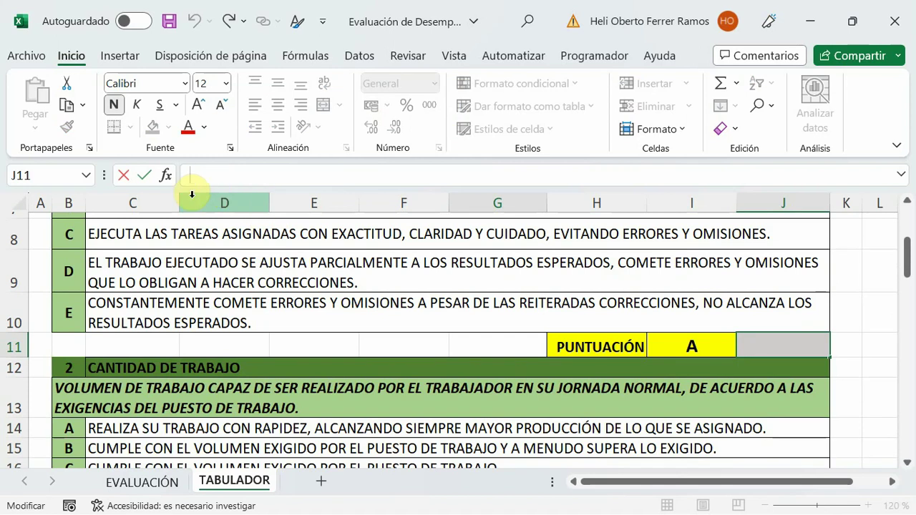
text(=)
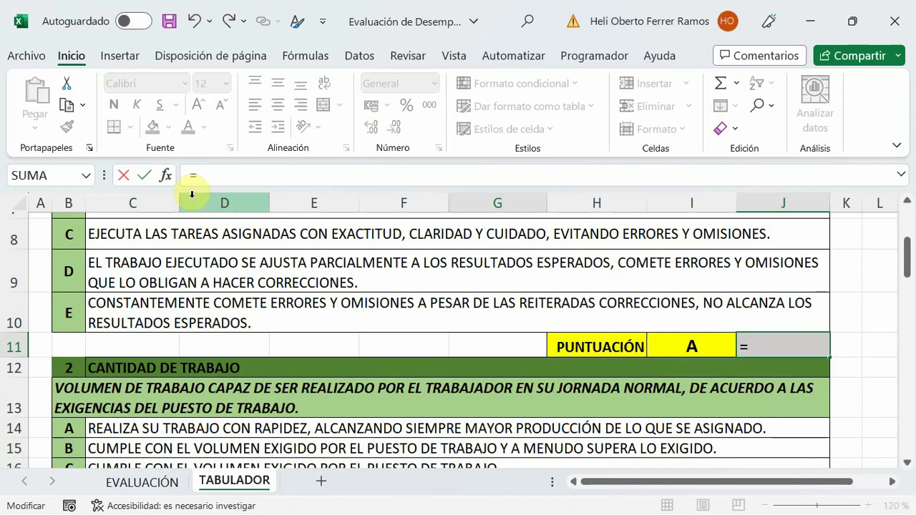
text(SU)
key(BackSpace)
text(I)
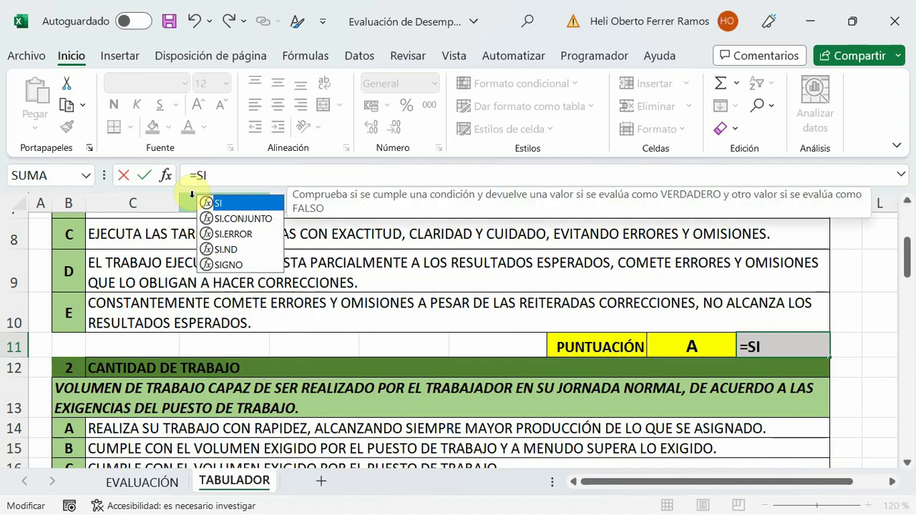
double_click(250, 206)
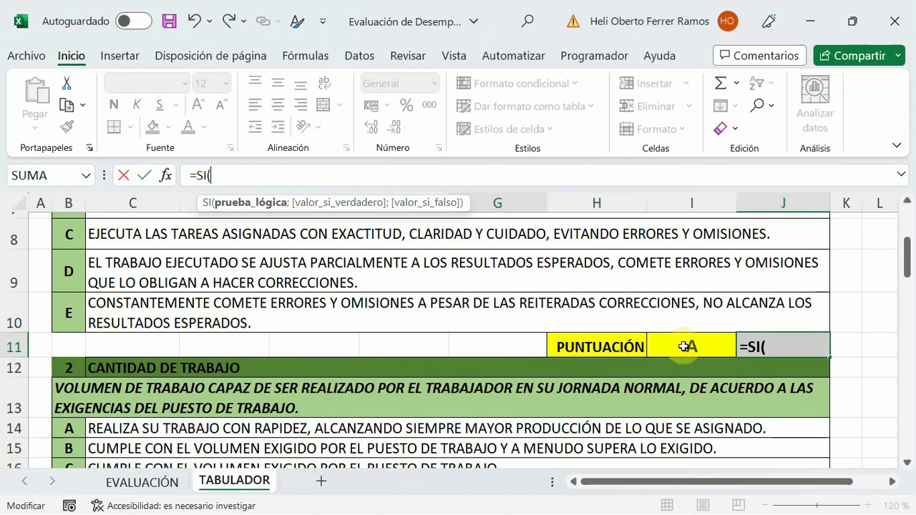
click(684, 347)
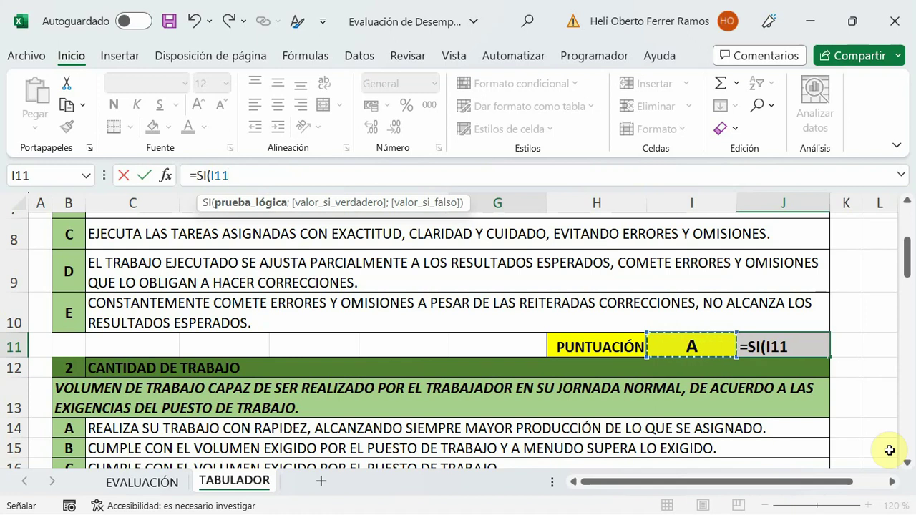
text(=)
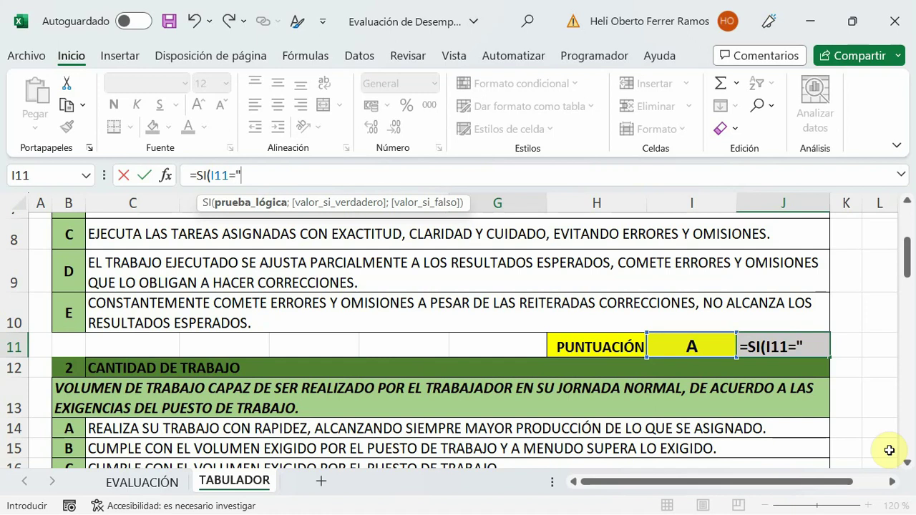
text(")
text(;)
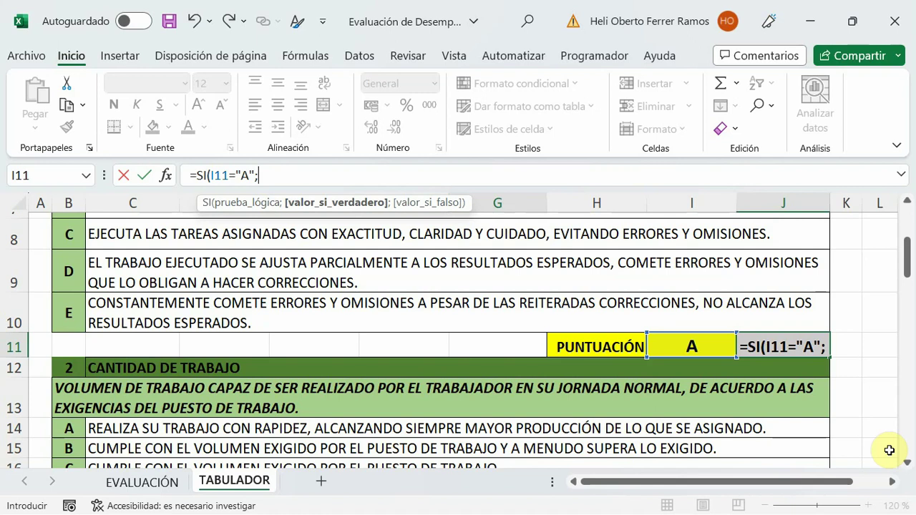
text(20)
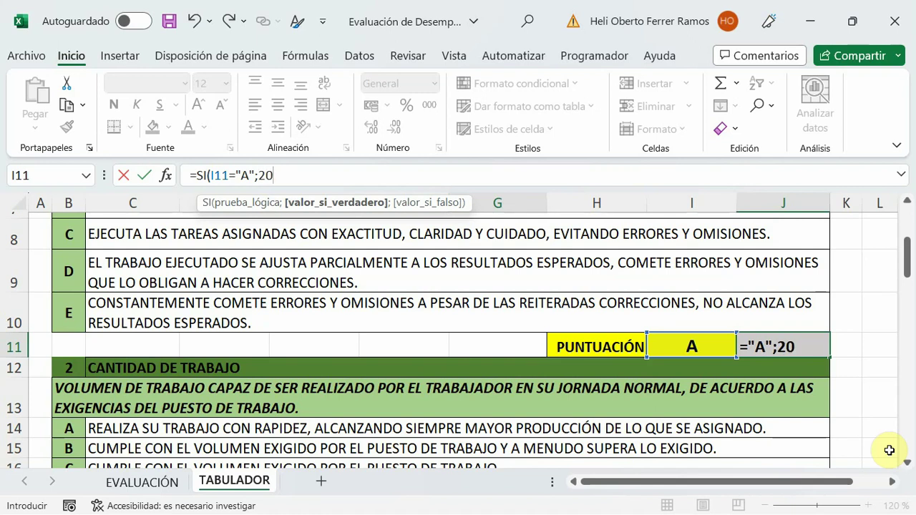
Nest a second SI returning 16 when I11 is "B", then begin a third SI.
text(;)
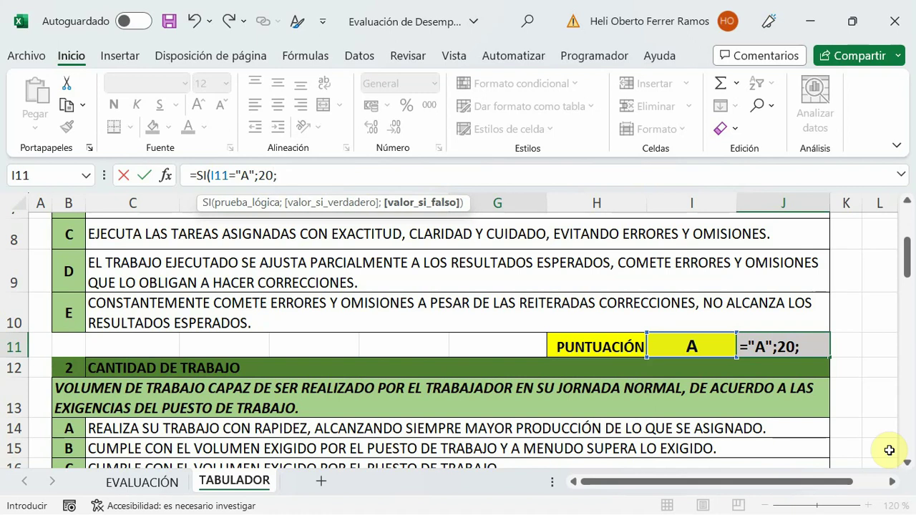
text(S)
text(I)
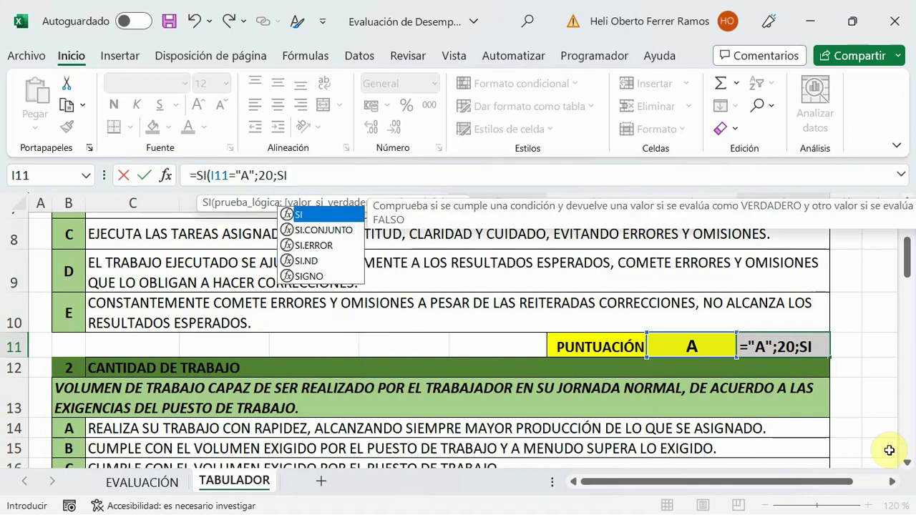
double_click(332, 214)
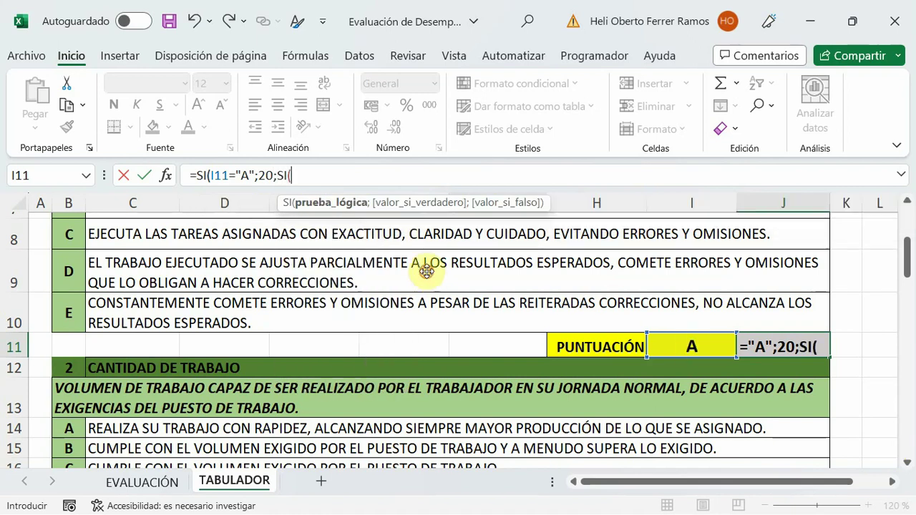
click(695, 346)
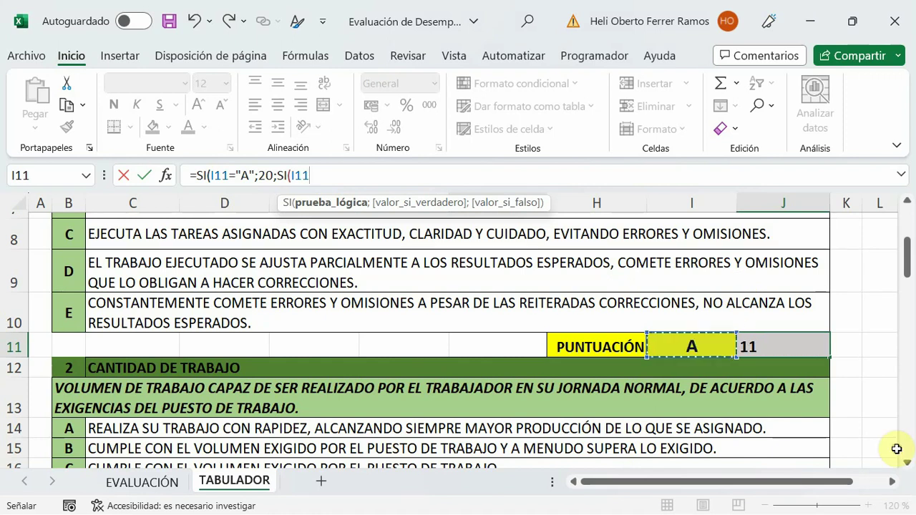
text(=)
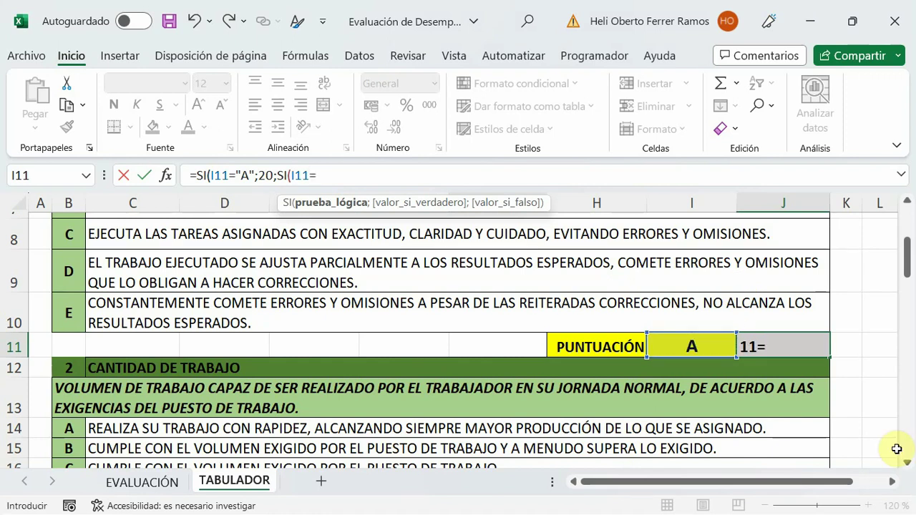
text(")
text(B")
text(;)
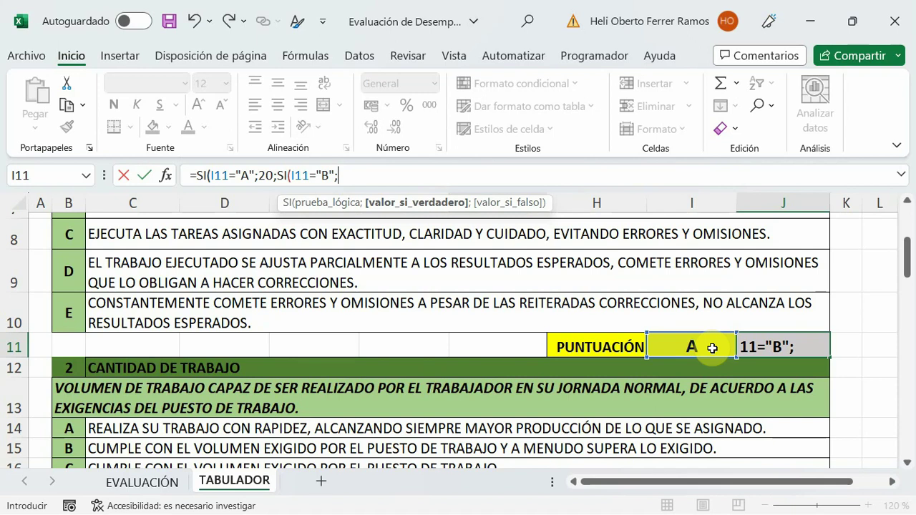
text(16)
text(;)
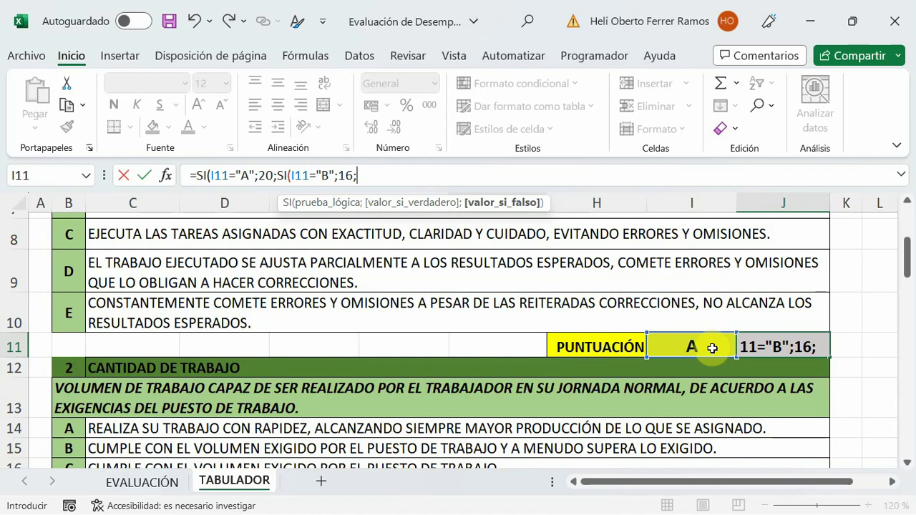
text(SI)
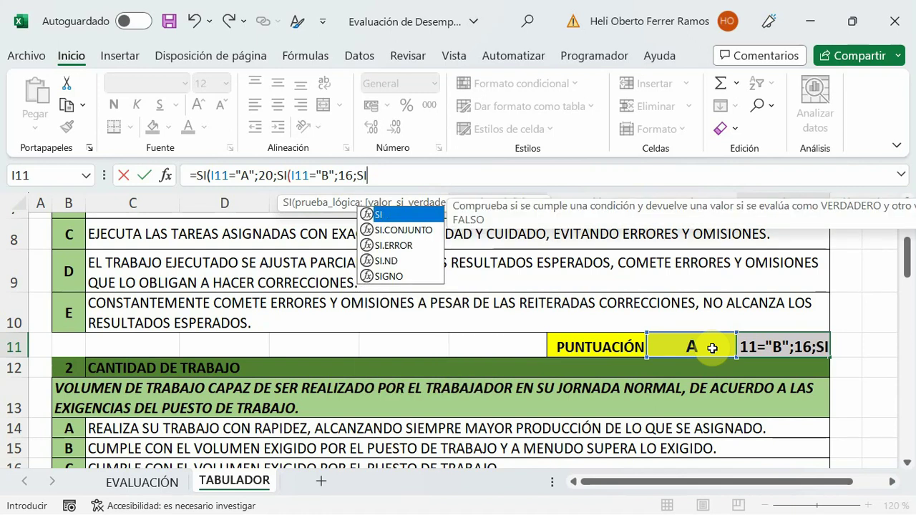
text(()
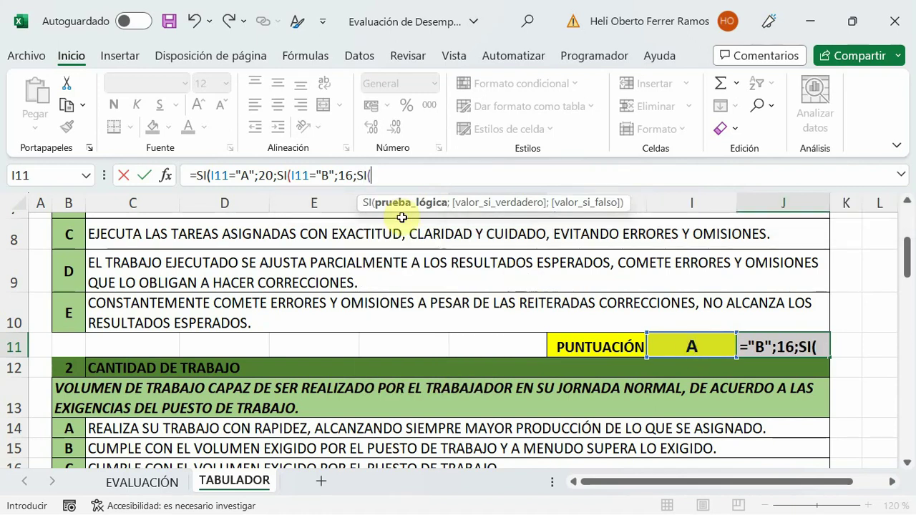
Add nested branches returning 12 for I11="C" and 8 for "E", then start another I11 test.
click(691, 347)
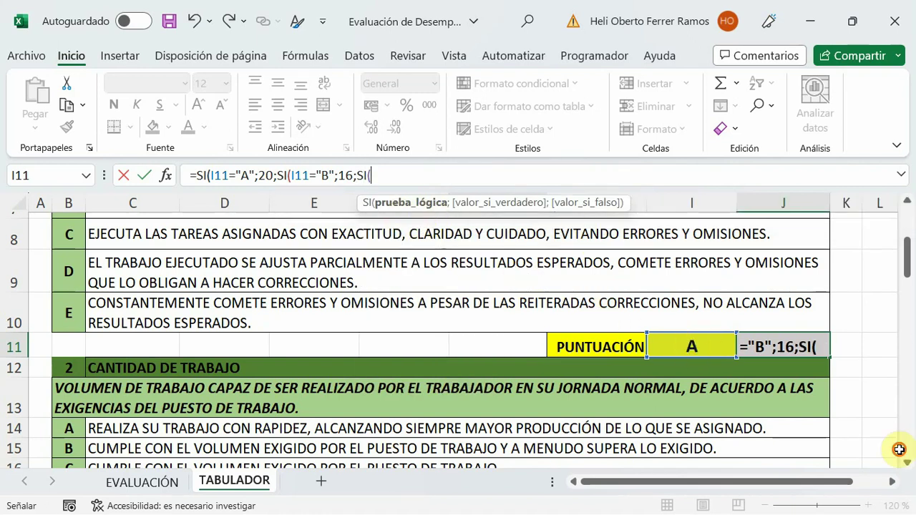
text(=")
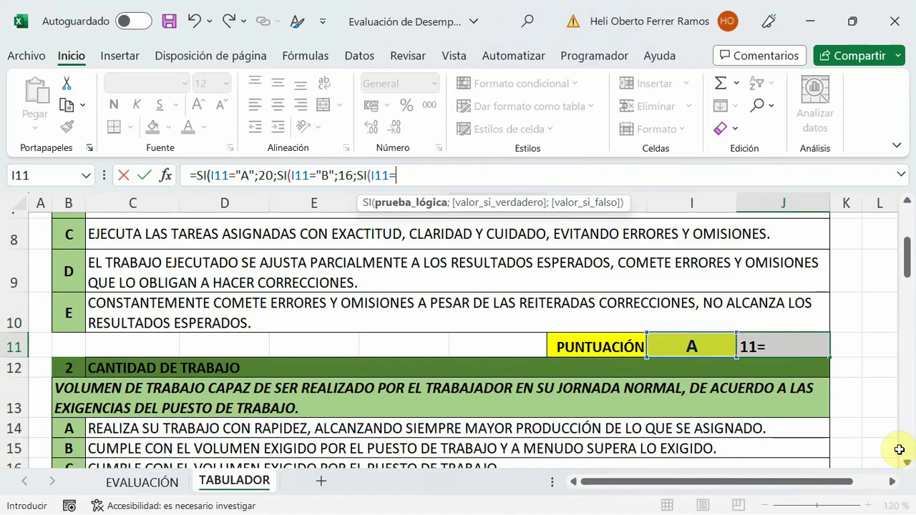
text(C")
text(;)
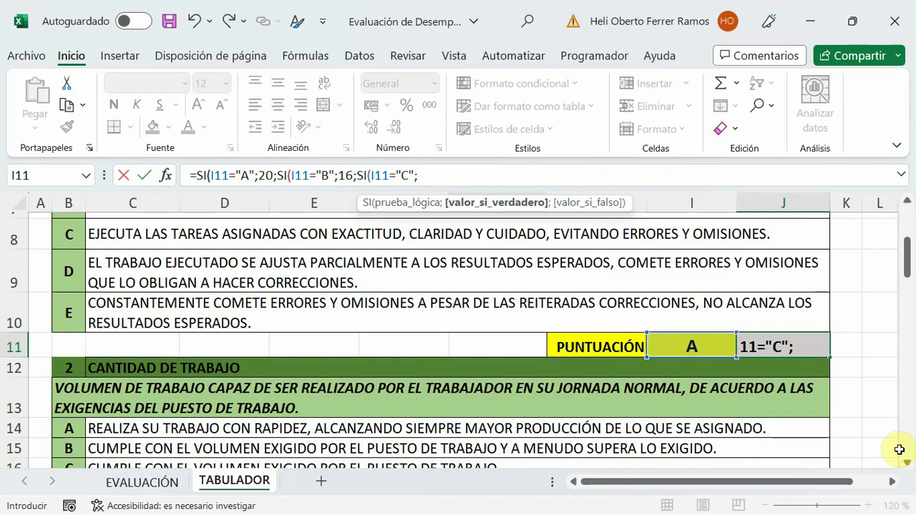
text(12)
text(;)
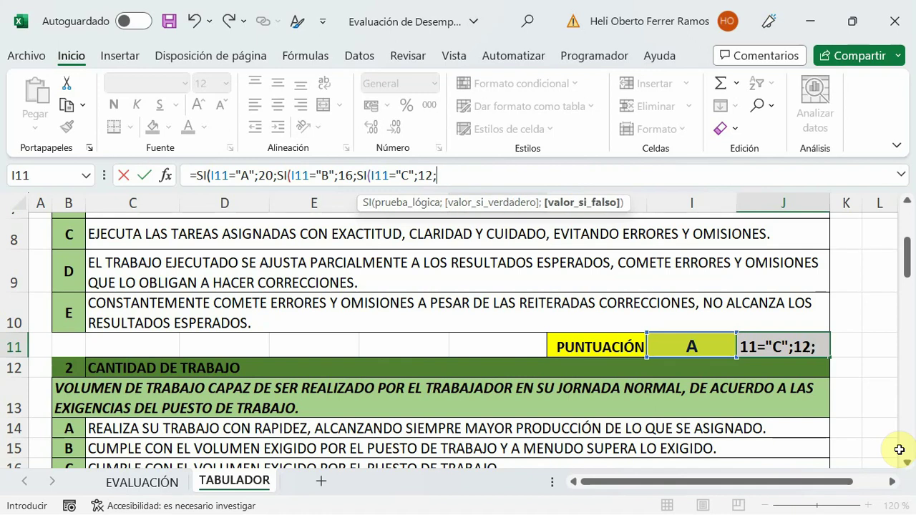
text(SI)
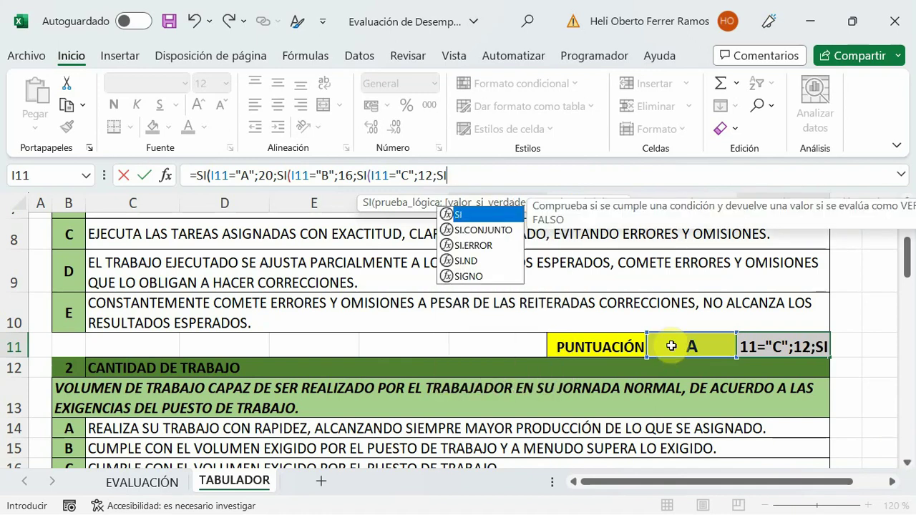
double_click(480, 214)
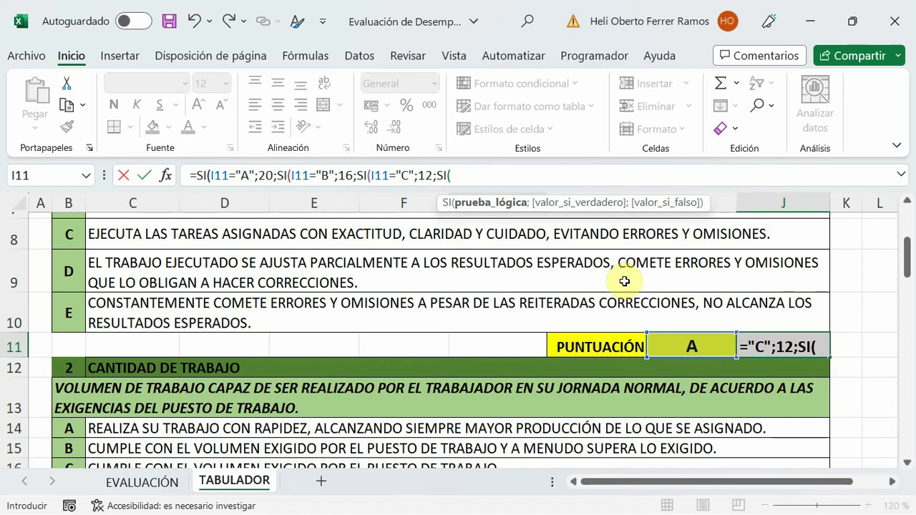
click(687, 338)
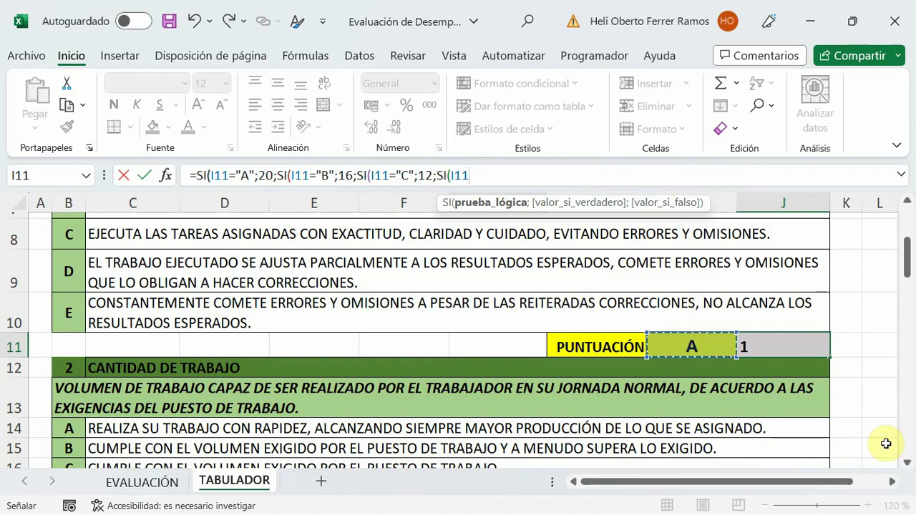
text(=")
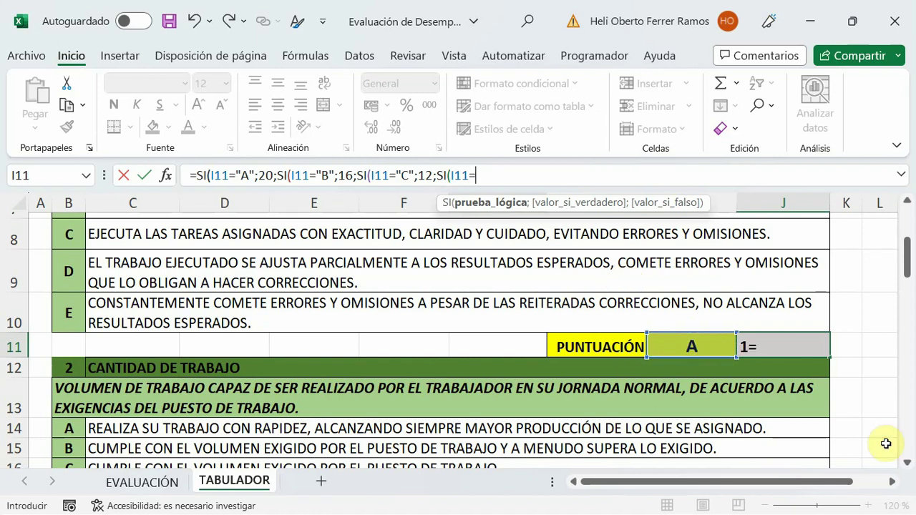
text(E")
text(;)
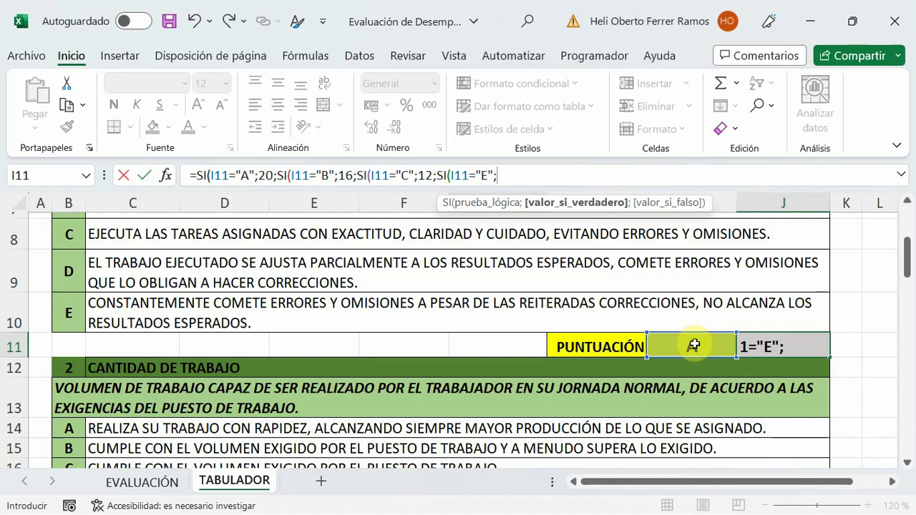
text(8)
text(;S)
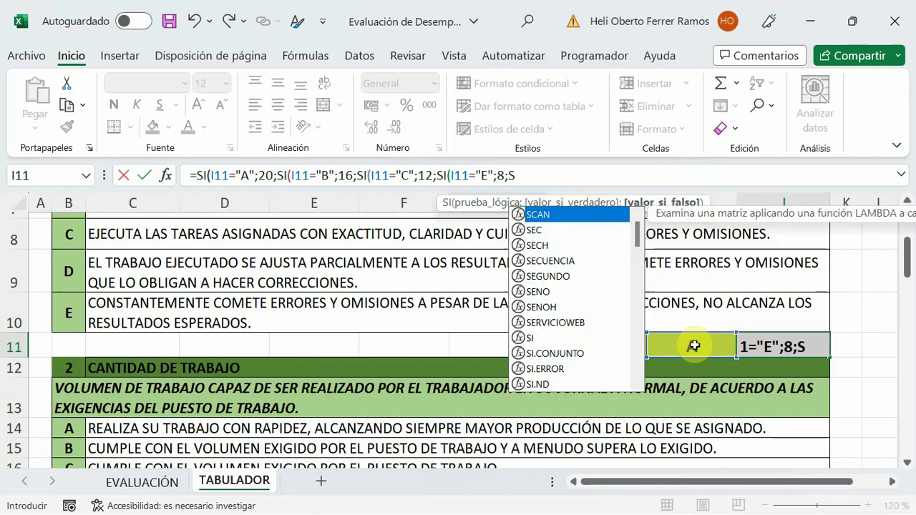
text(I)
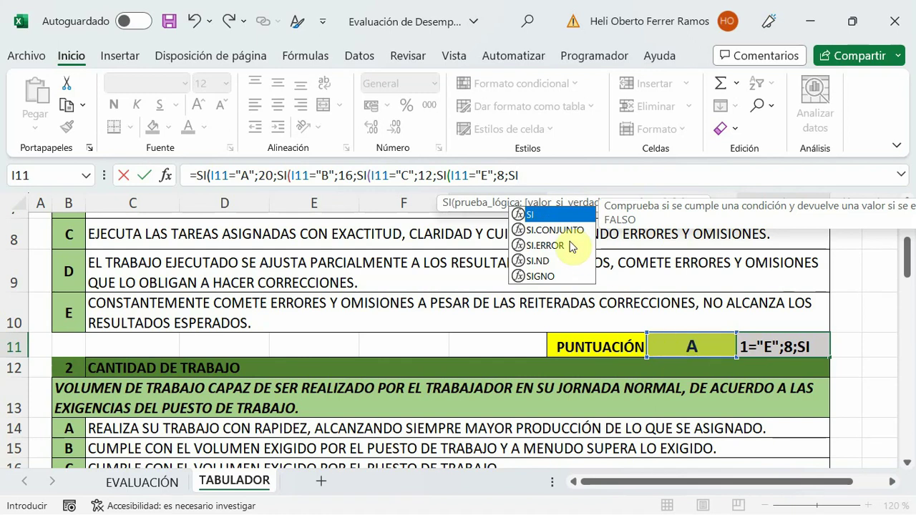
text(()
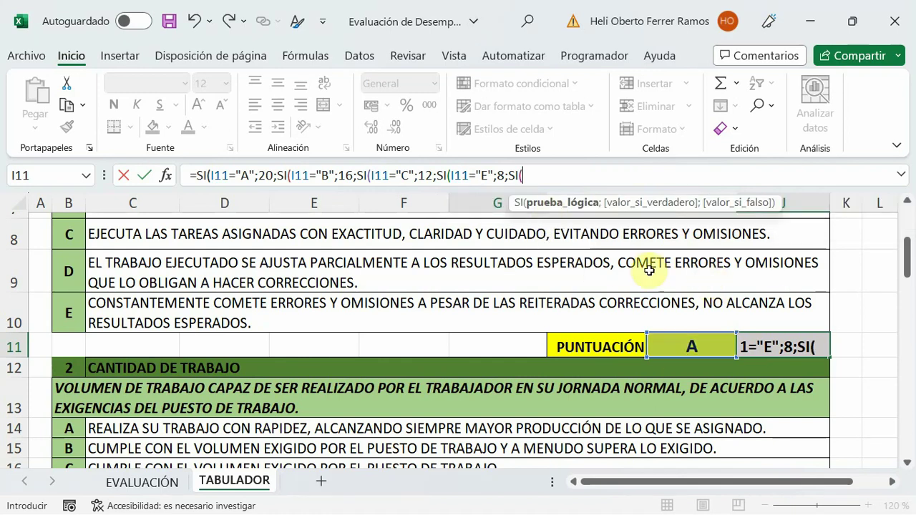
click(693, 347)
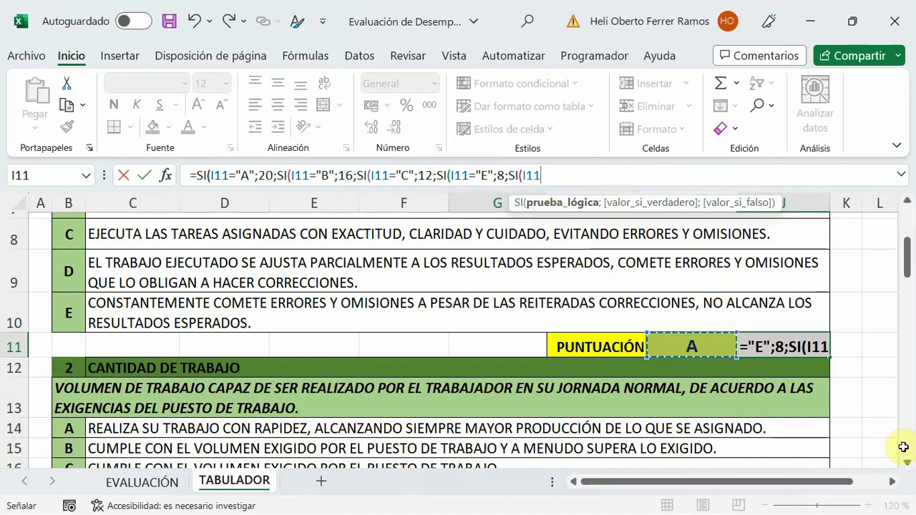
text(=)
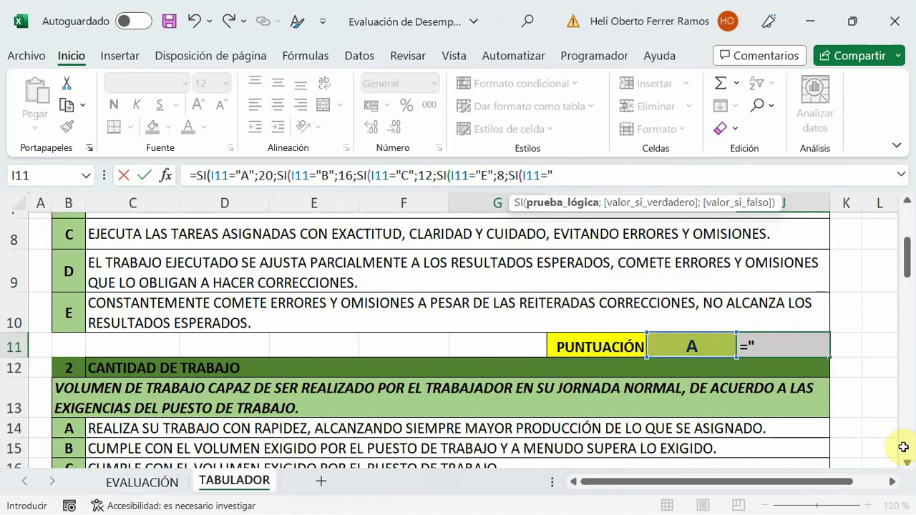
Correct the fourth test to "D", add "E";4;"" with closing parentheses, and enter the formula.
click(491, 175)
key(BackSpace)
text(D)
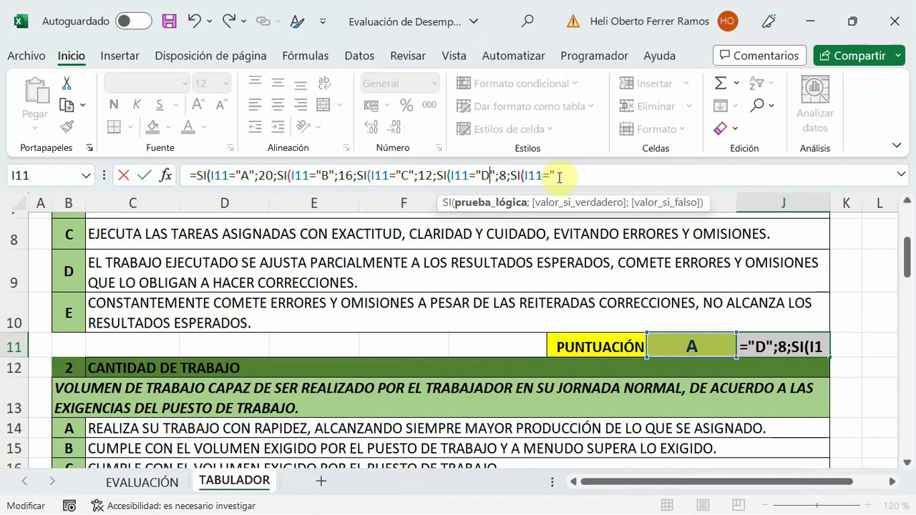
click(724, 228)
click(573, 185)
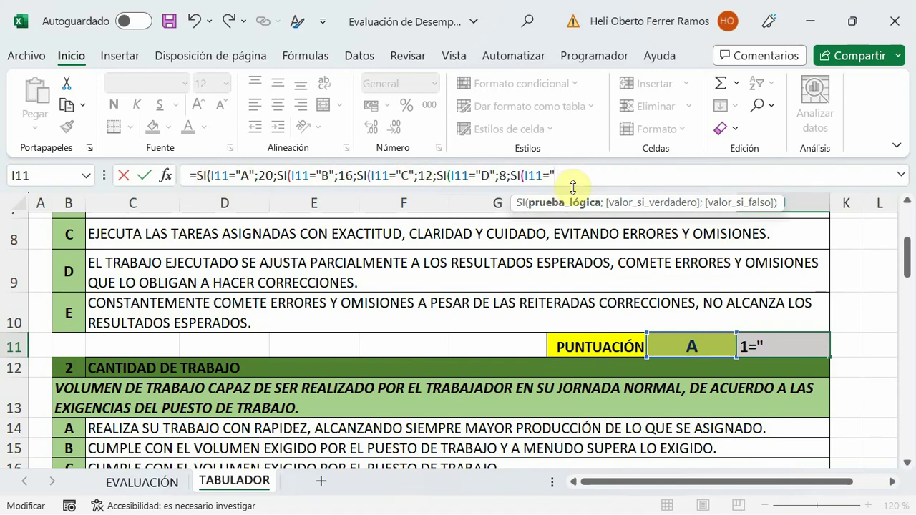
text(E")
text(;)
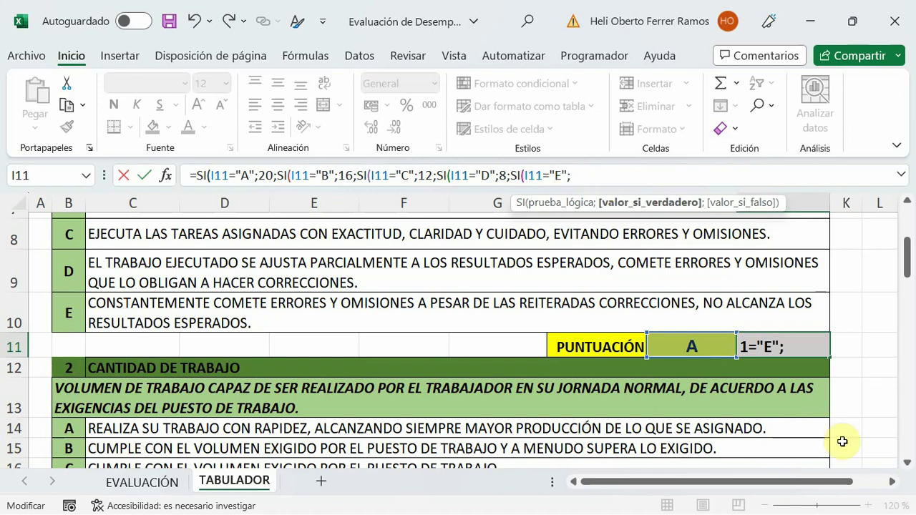
text(4)
text(;)
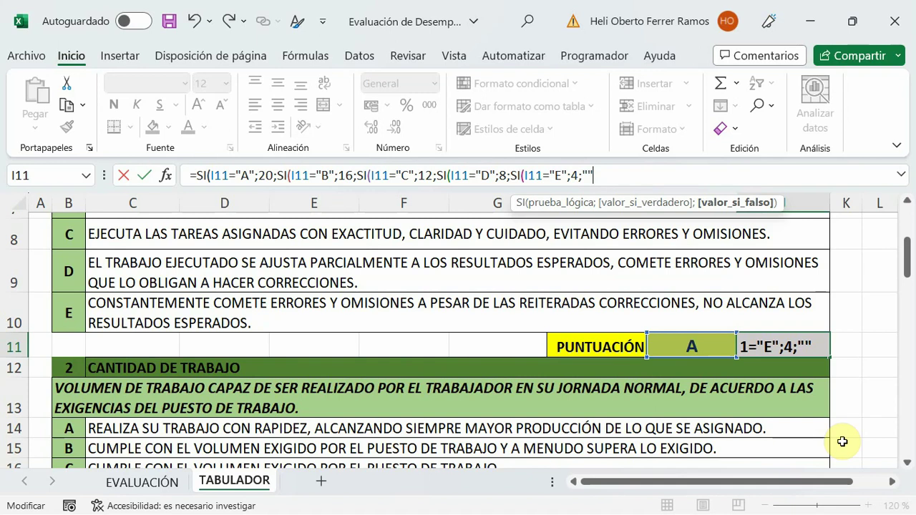
text())
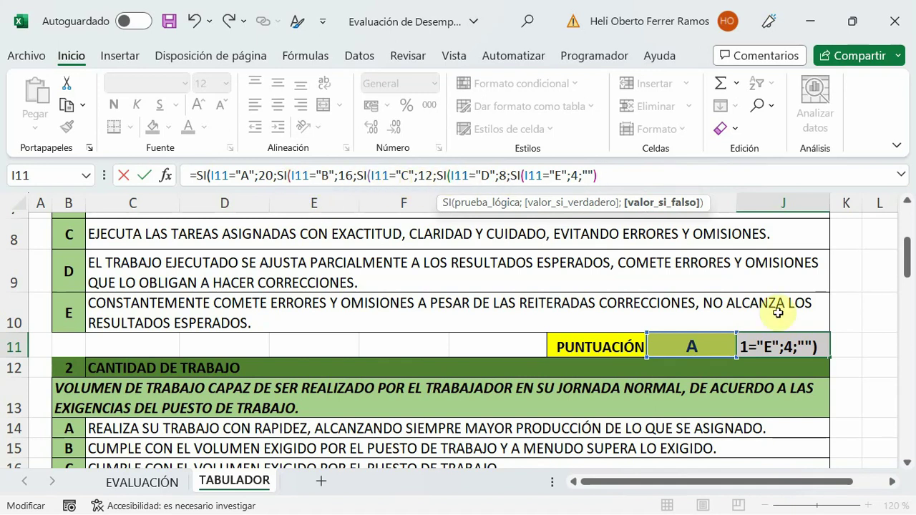
text()))
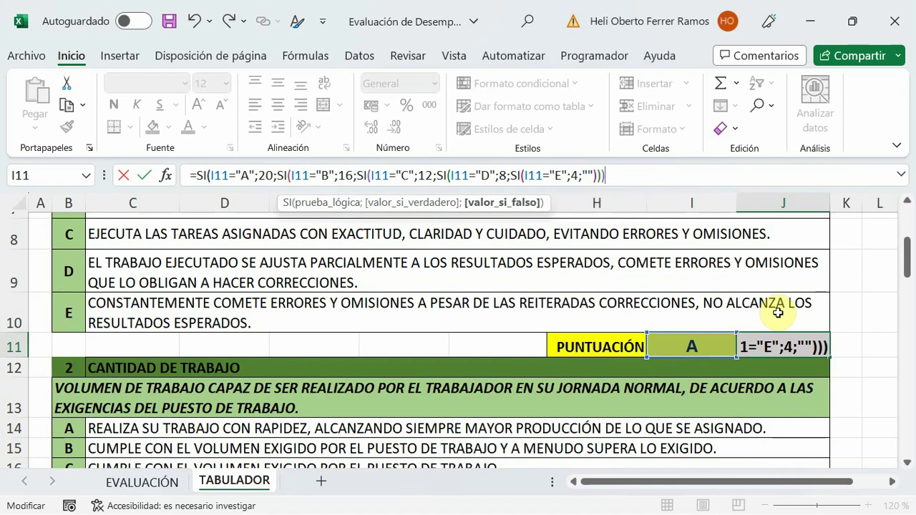
text()))
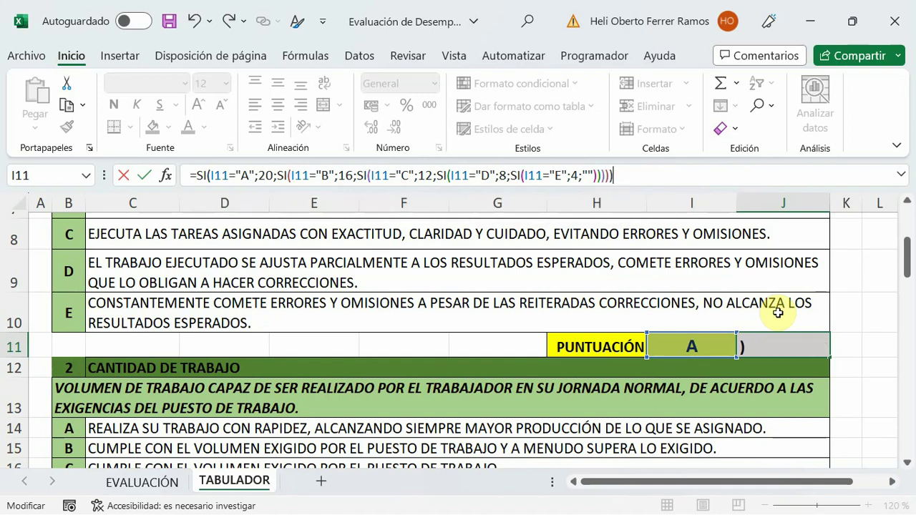
key(Return)
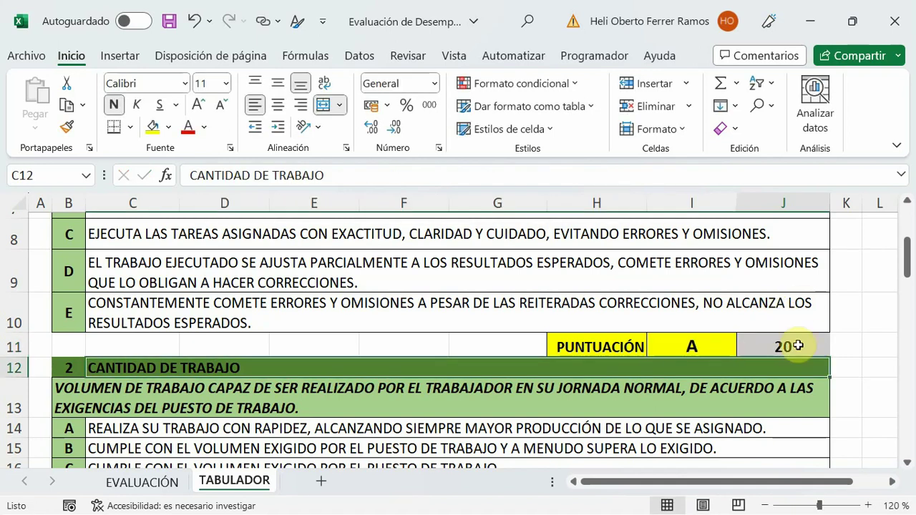
Test J11 by choosing grades B, C, D and E in I11, yielding 16, 12, 8 and 4.
click(792, 346)
click(726, 350)
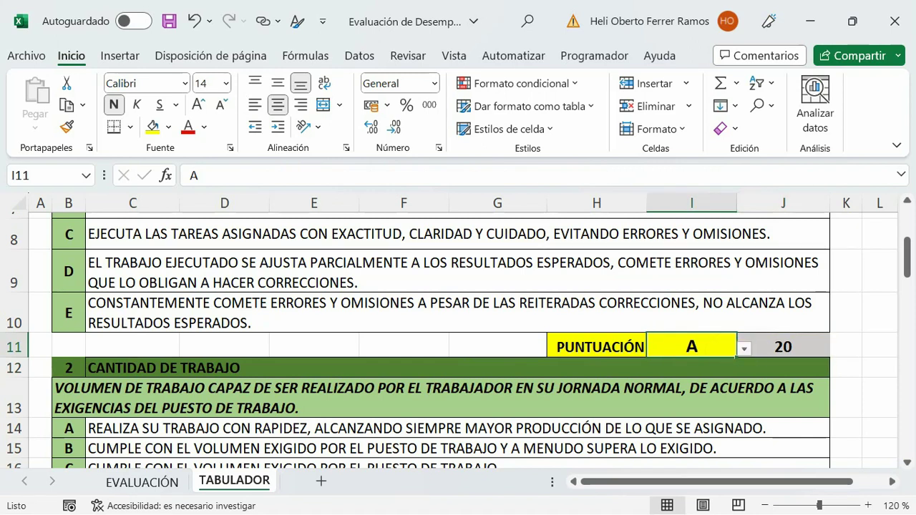
click(745, 349)
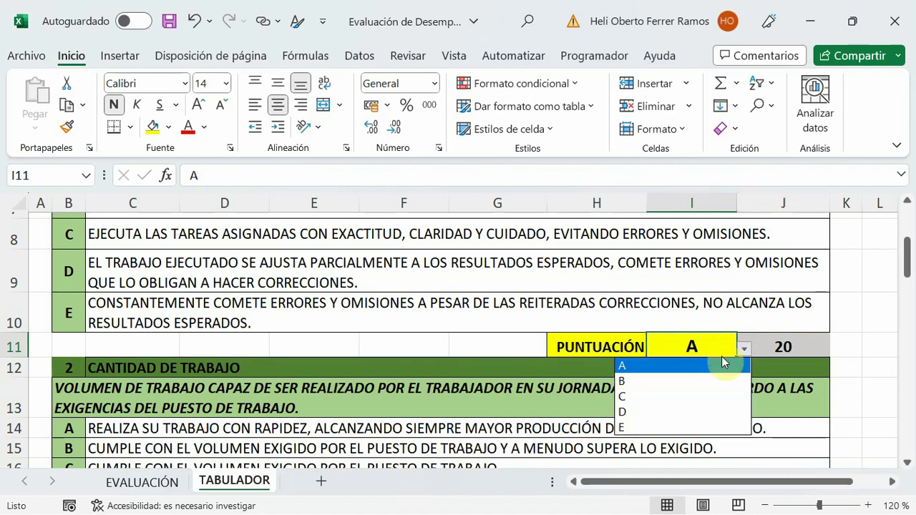
click(630, 383)
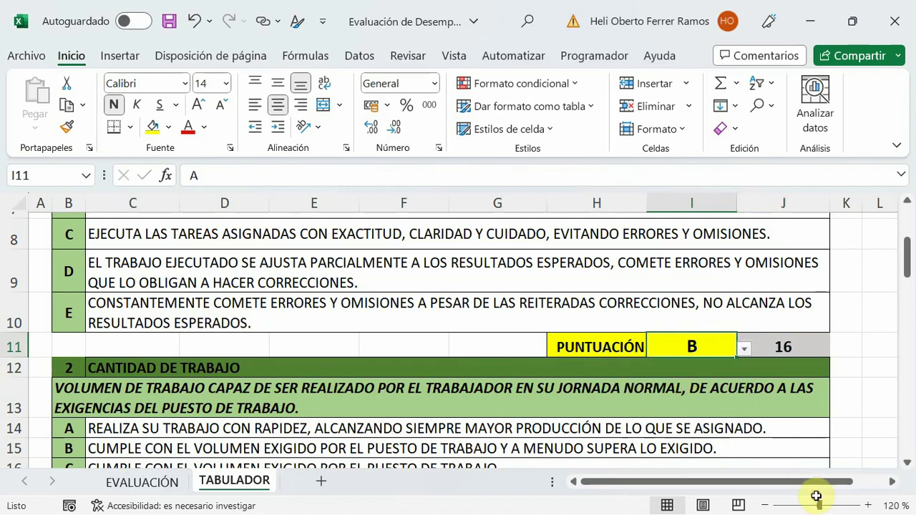
click(745, 349)
click(669, 398)
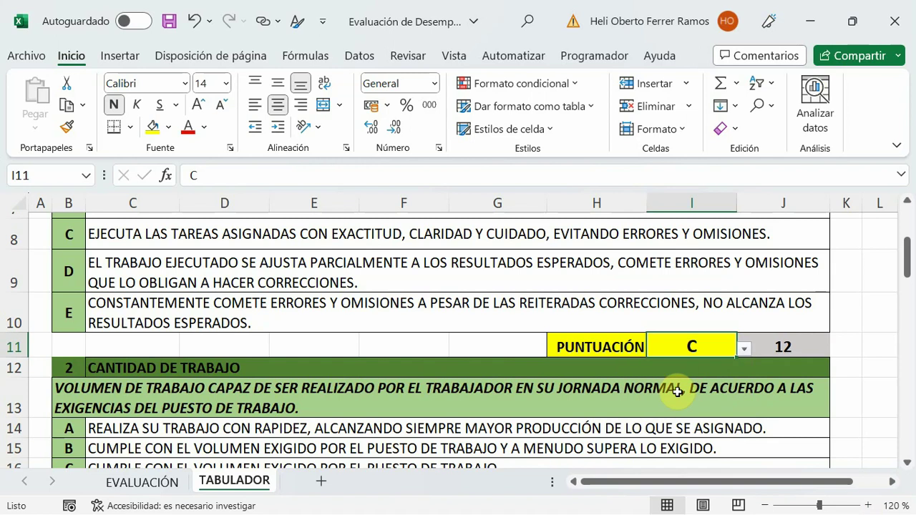
click(744, 351)
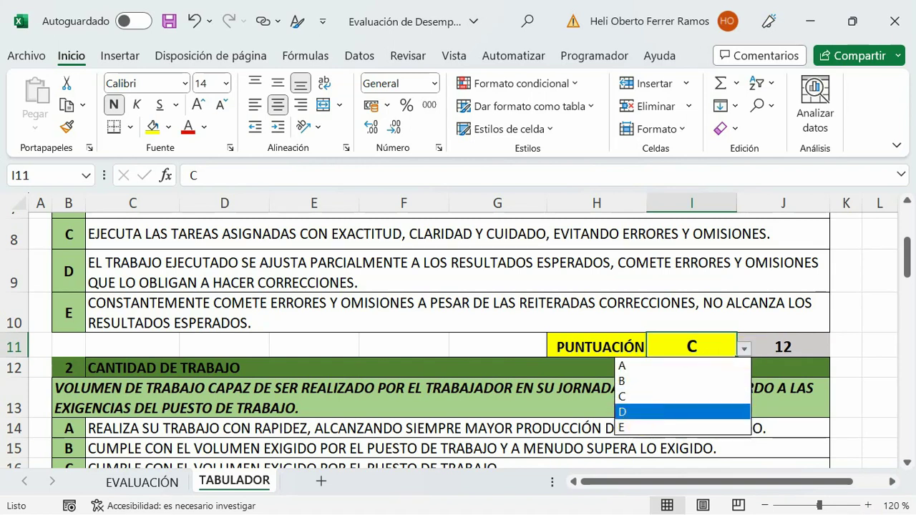
click(637, 412)
click(744, 349)
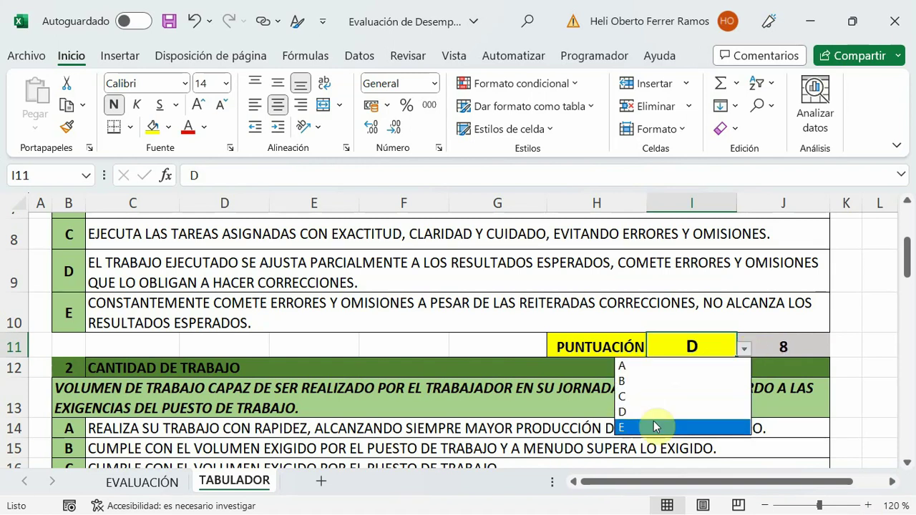
click(684, 428)
click(852, 397)
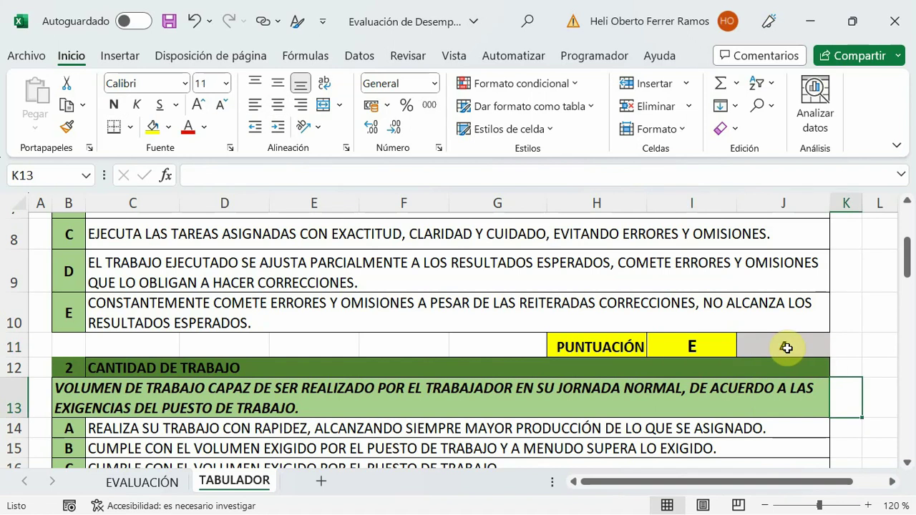
scroll(783, 353, down, 1)
scroll(802, 327, up, 3)
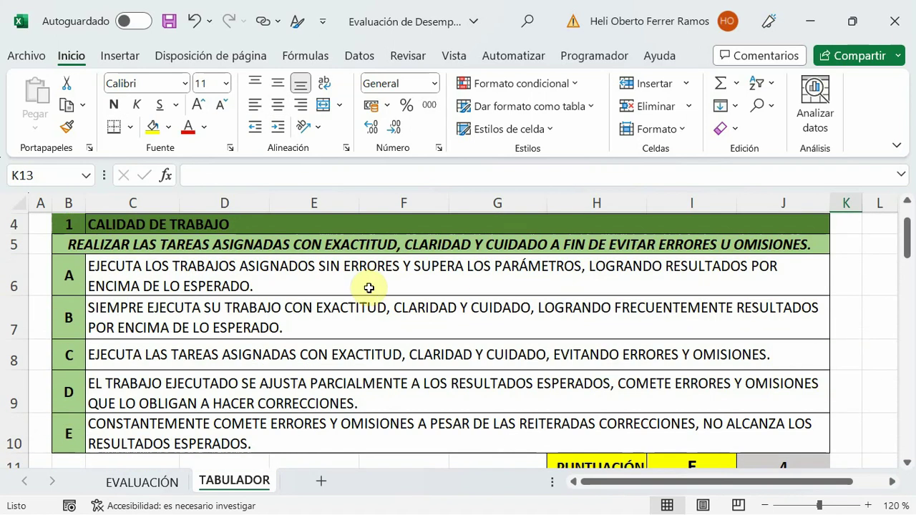
scroll(761, 393, up, 1)
scroll(716, 375, down, 2)
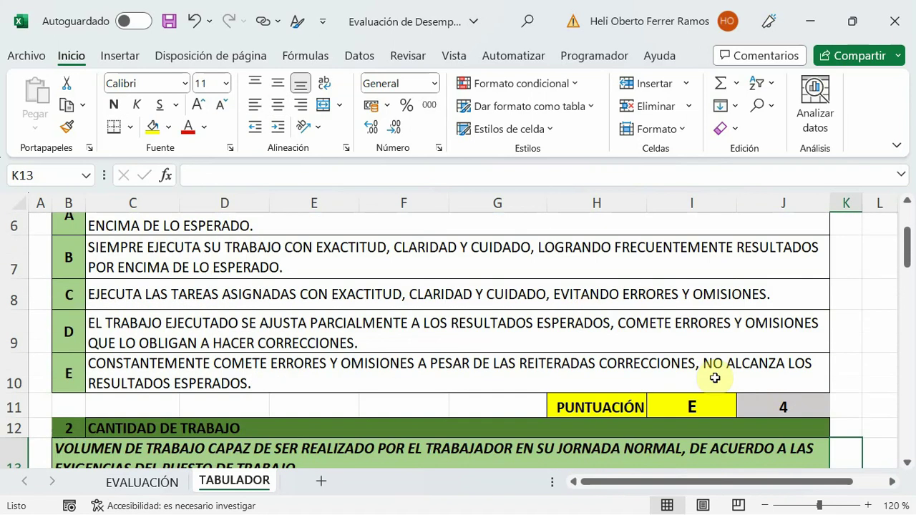
click(761, 404)
Copy J11's full grading formula text and confirm the cell.
drag(190, 175, 641, 174)
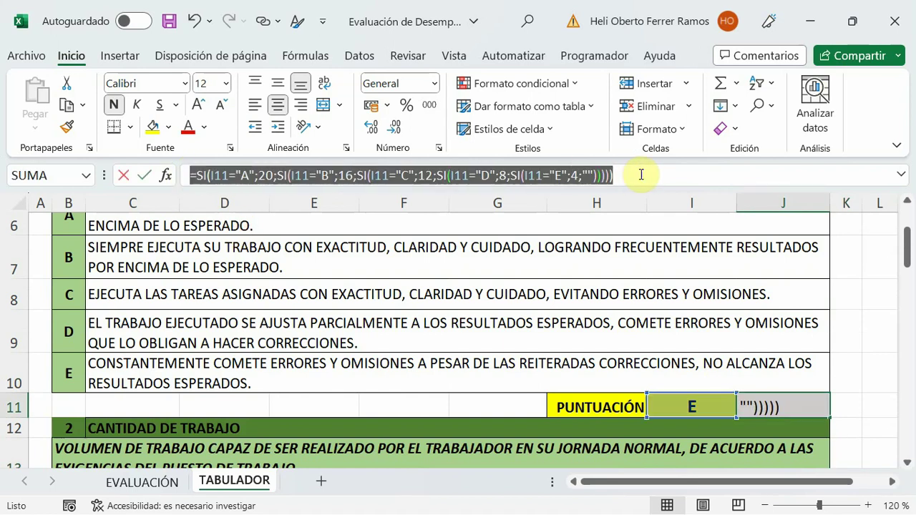
click(67, 106)
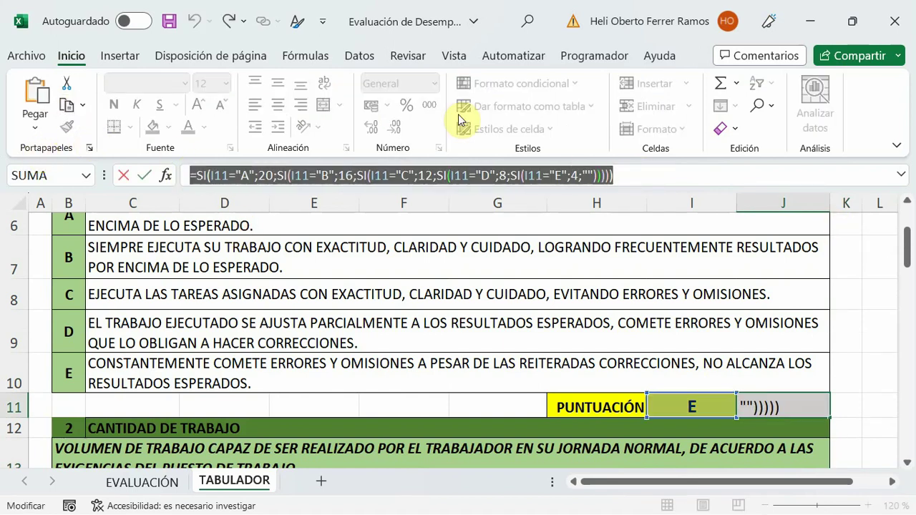
click(629, 177)
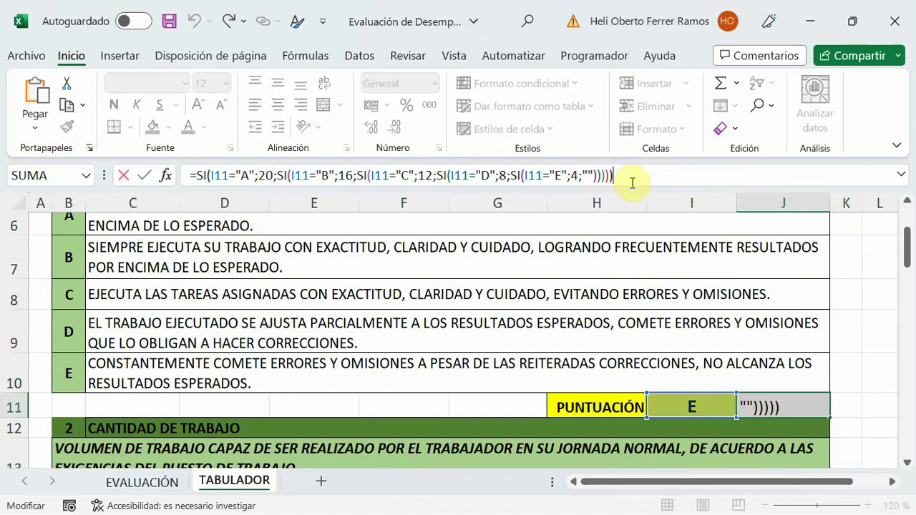
key(Return)
scroll(740, 282, down, 2)
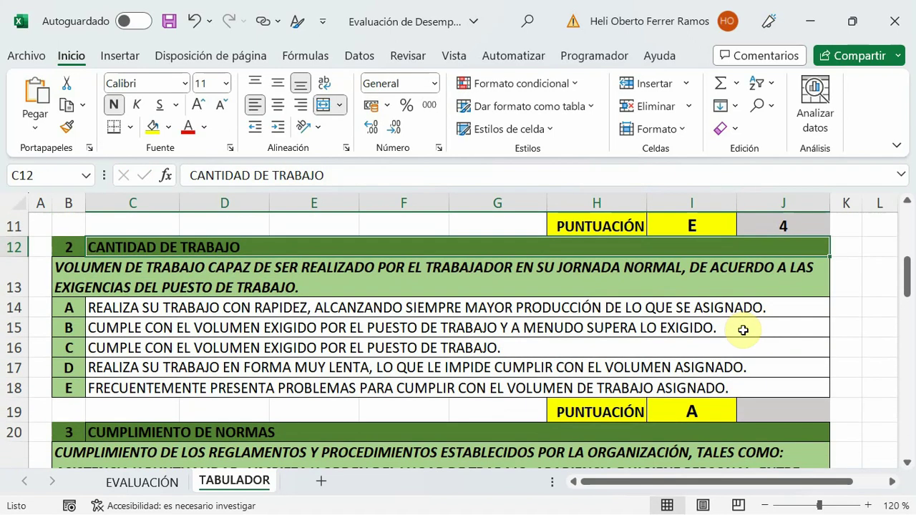
scroll(743, 333, down, 1)
Paste the copied grading formula into J19.
click(730, 351)
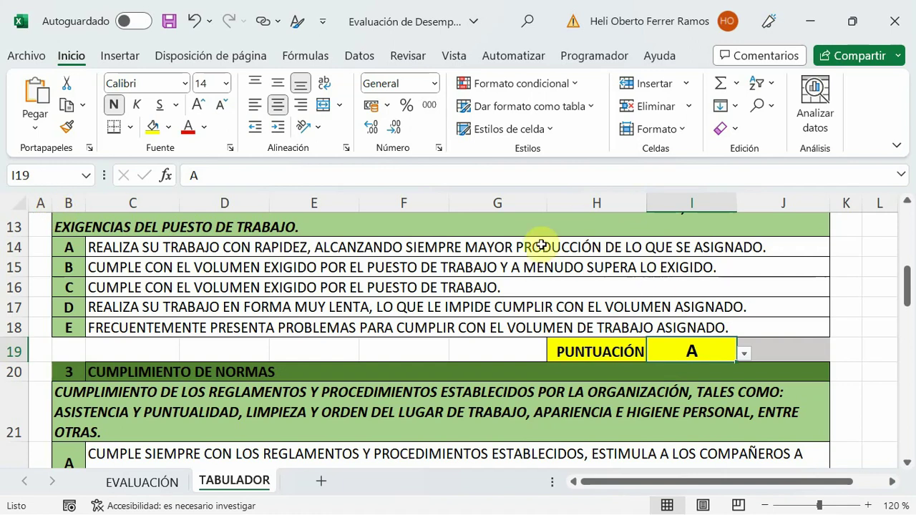
click(783, 349)
click(210, 173)
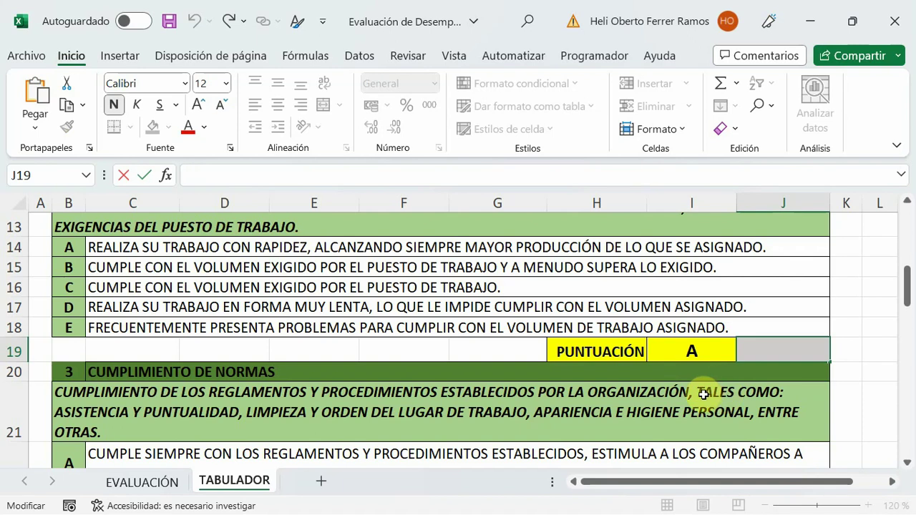
click(38, 126)
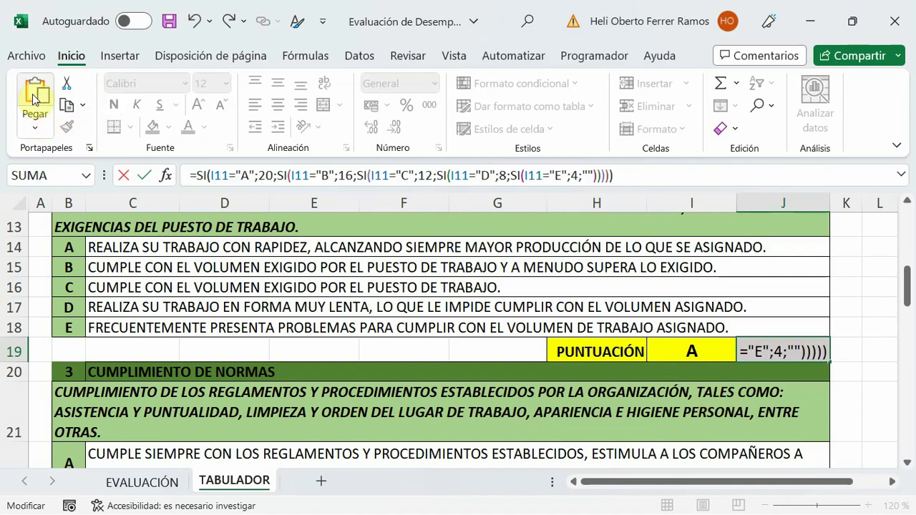
Change all five I11 references in J19's formula to I19 and enter it.
click(228, 175)
key(BackSpace)
text(9)
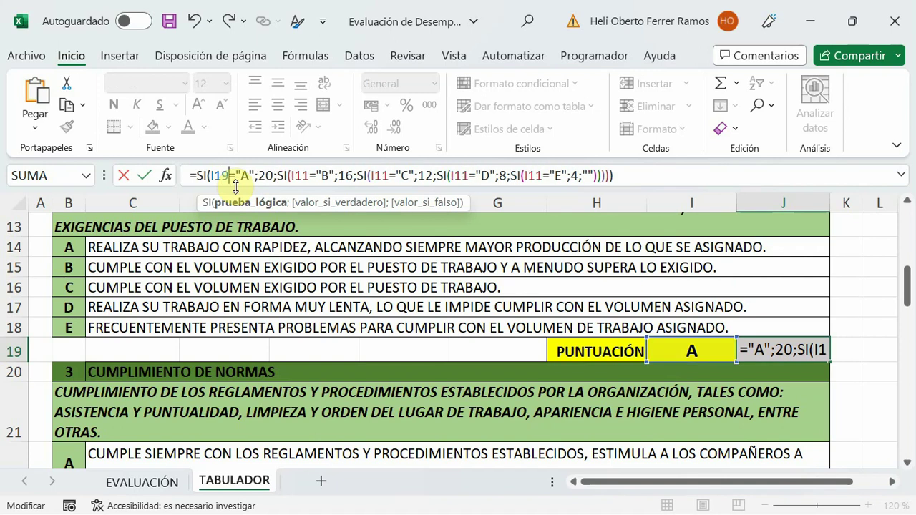
click(310, 175)
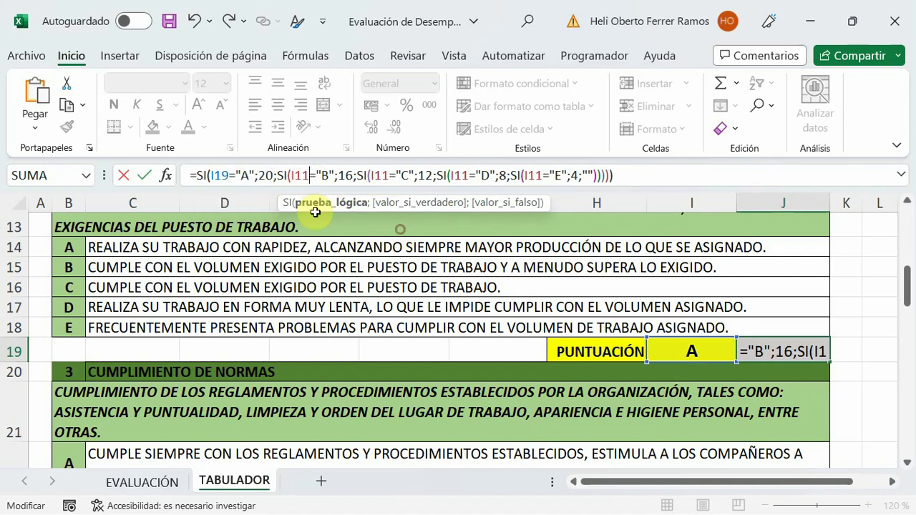
key(BackSpace)
text(9)
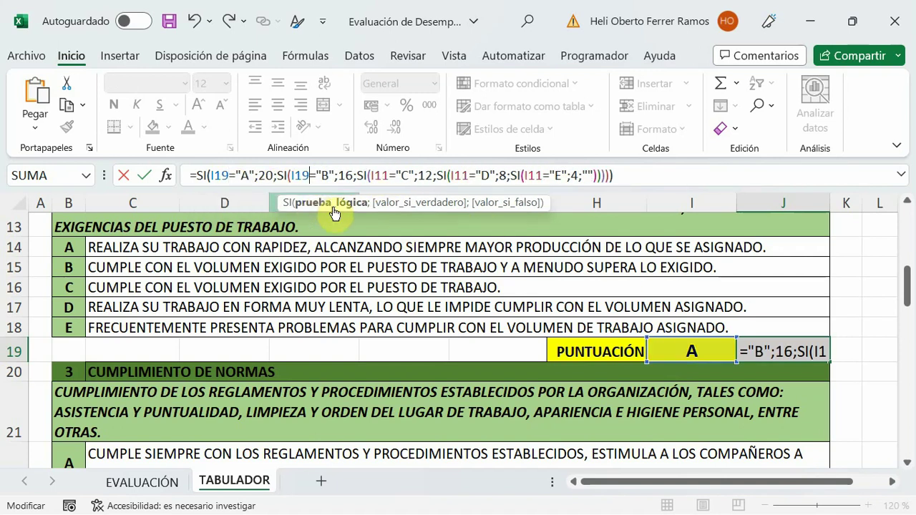
click(387, 175)
key(BackSpace)
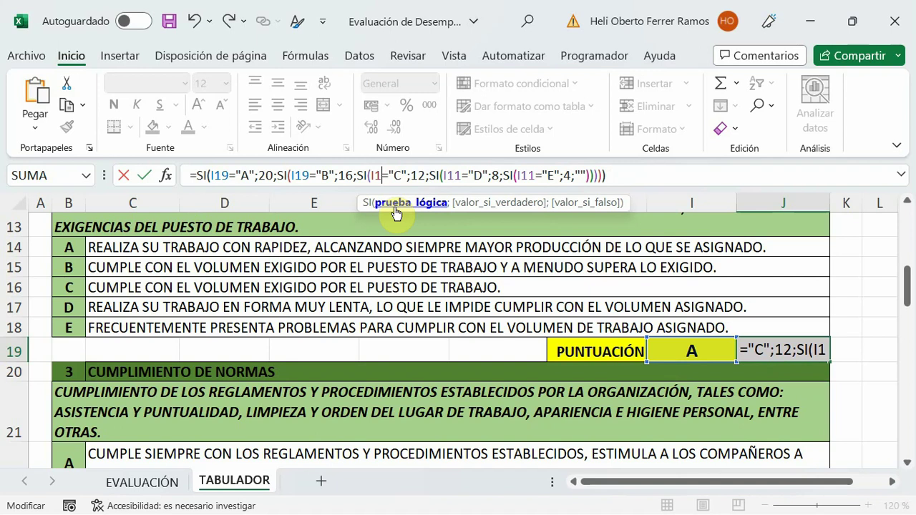
text(9)
click(469, 177)
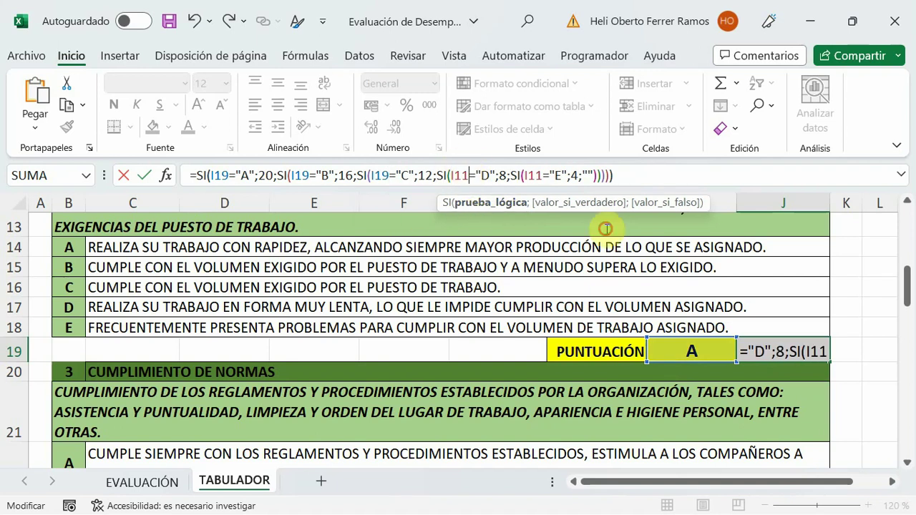
key(BackSpace)
text(9)
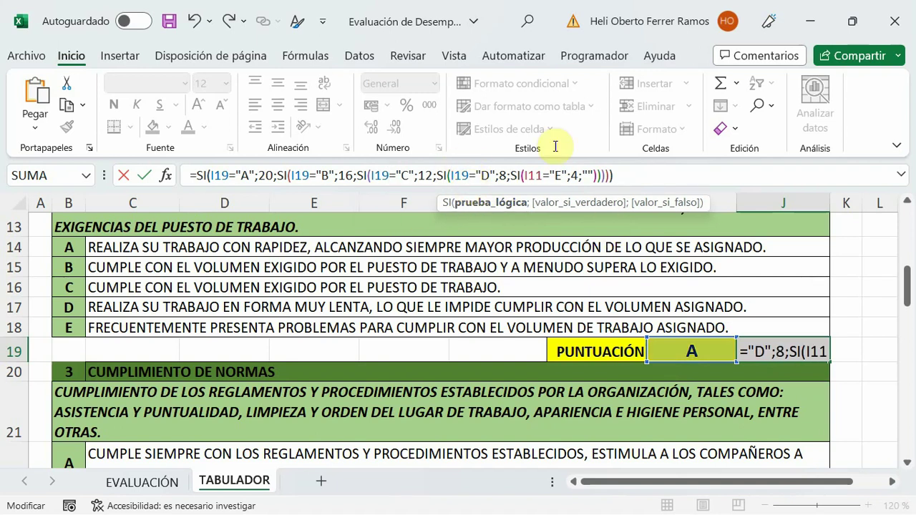
click(546, 175)
key(BackSpace)
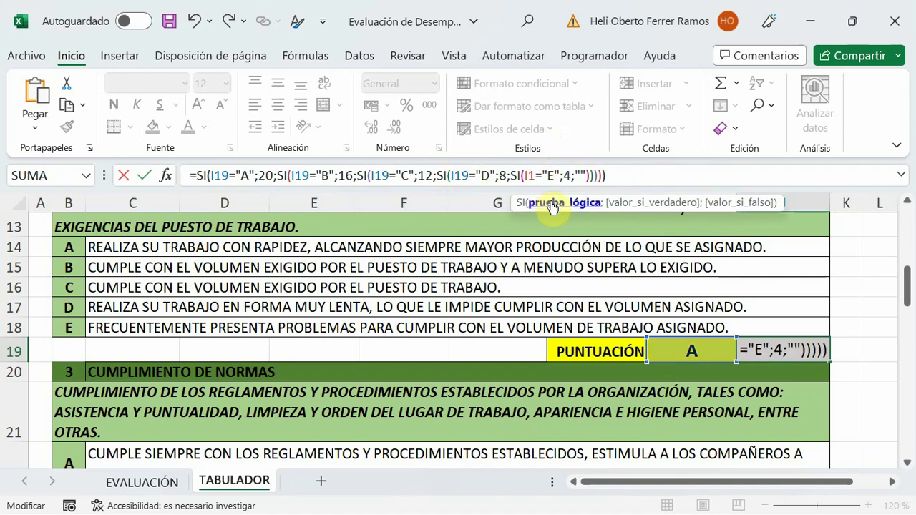
text(9)
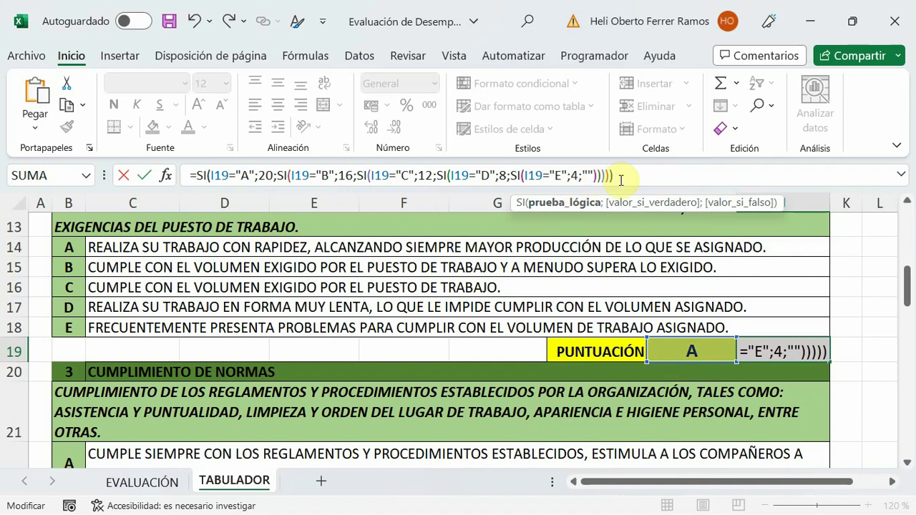
click(621, 175)
key(Return)
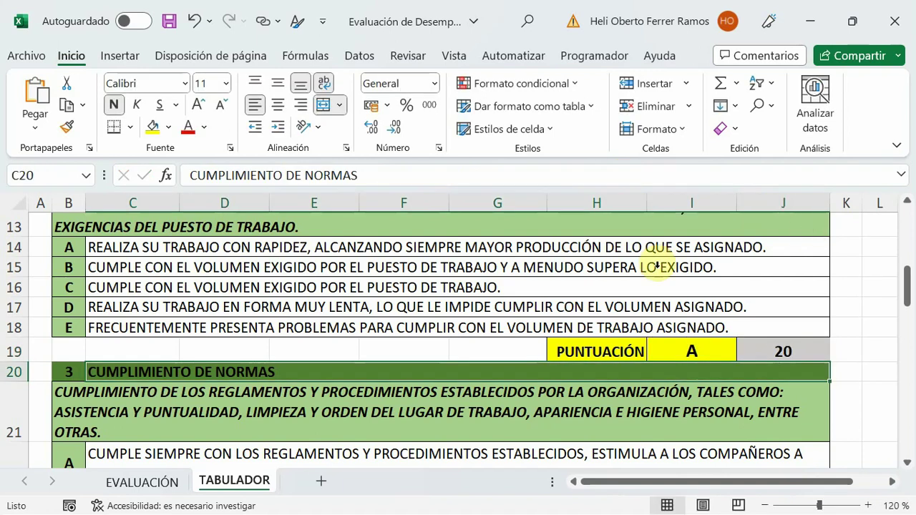
Test J19 by picking grades B and C from I19's dropdown.
click(732, 356)
click(744, 353)
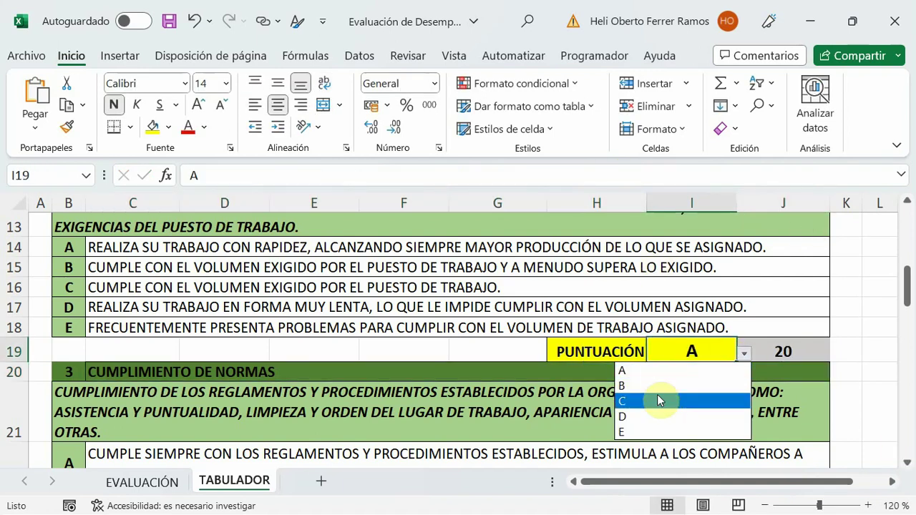
key(Return)
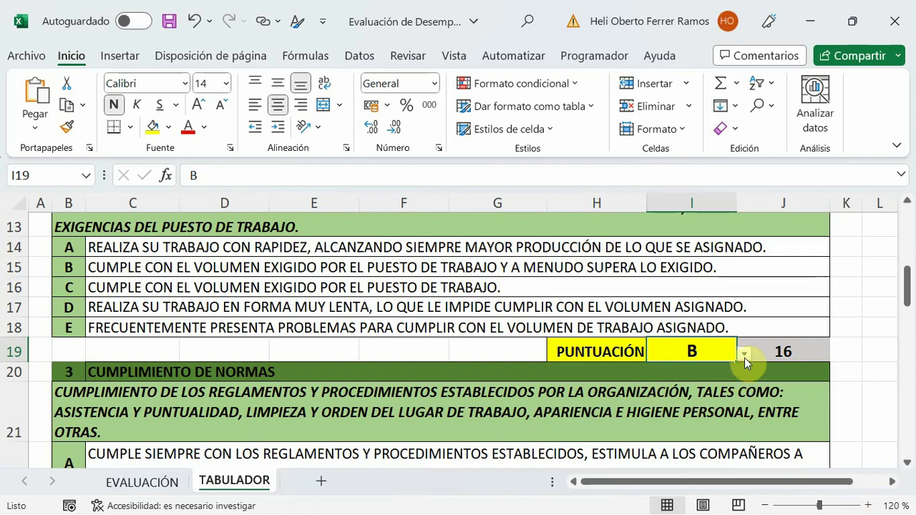
click(746, 354)
click(650, 401)
scroll(653, 393, down, 2)
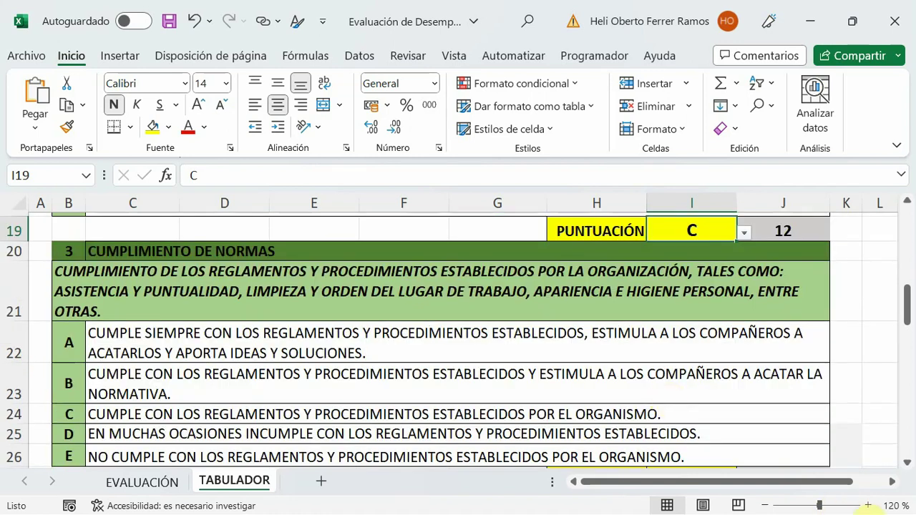
scroll(666, 401, down, 1)
scroll(773, 332, down, 1)
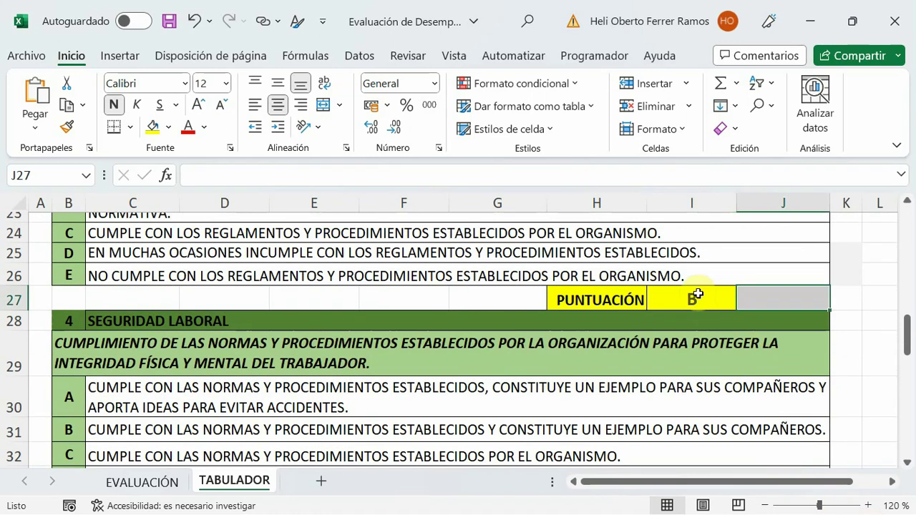
Paste the grading formula into cell J27.
click(688, 295)
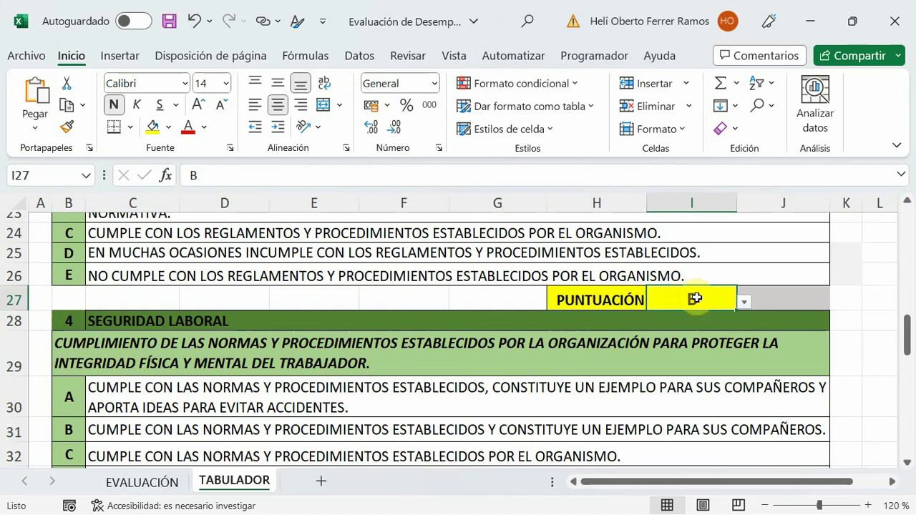
click(784, 299)
key(F2)
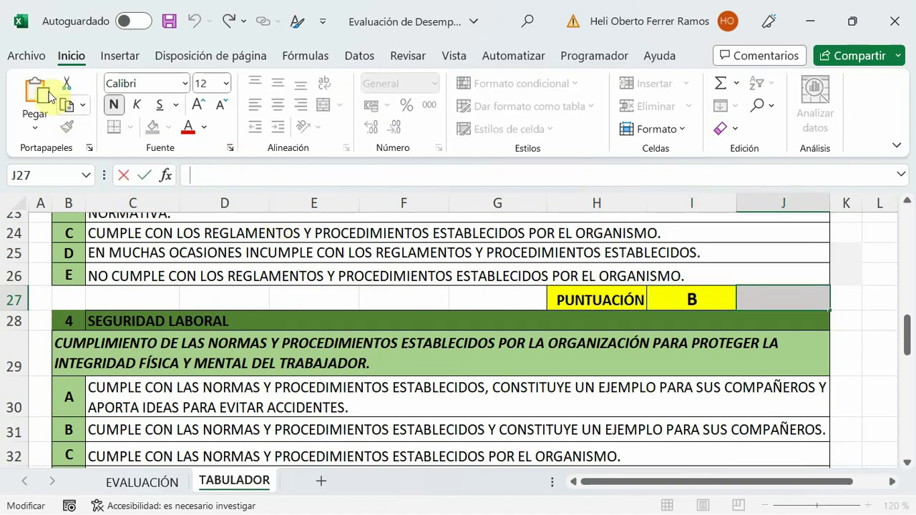
click(48, 99)
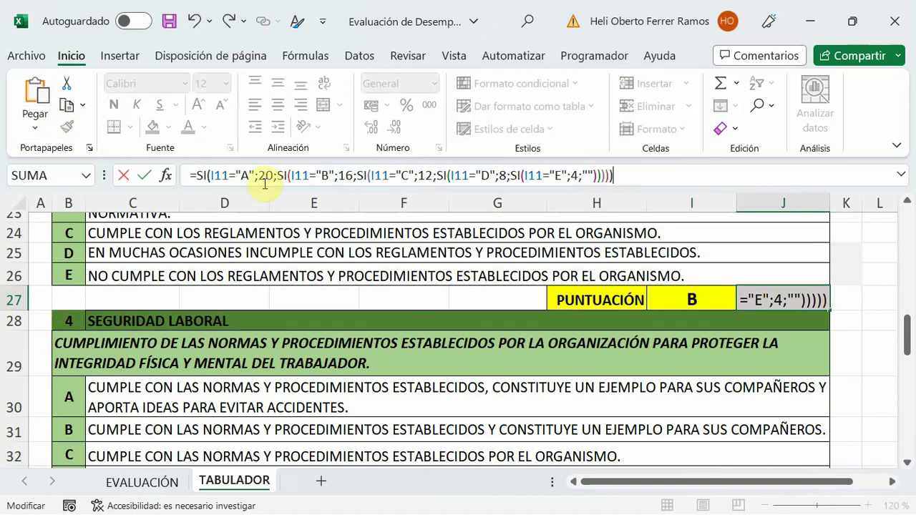
Replace all five I11 references in J27's formula with I27 and enter it.
click(230, 175)
key(BackSpace)
key(BackSpace)
text(2)
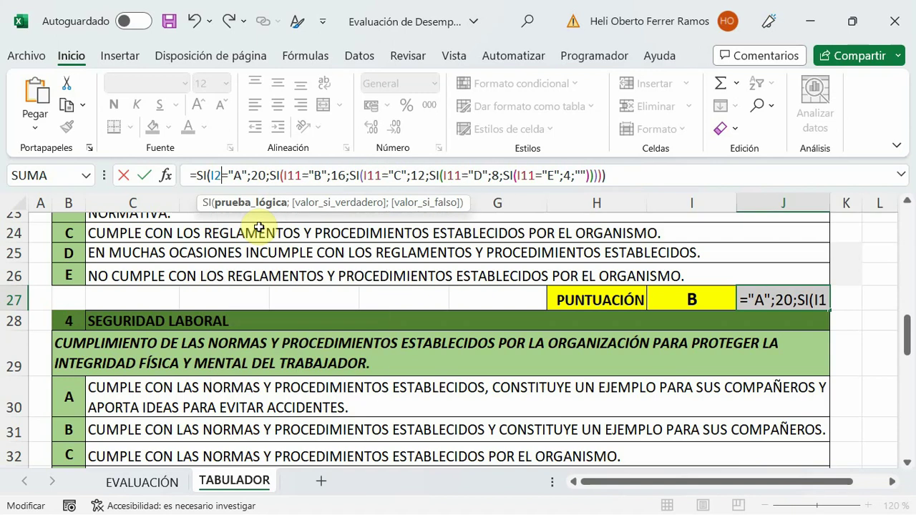
text(7)
click(310, 179)
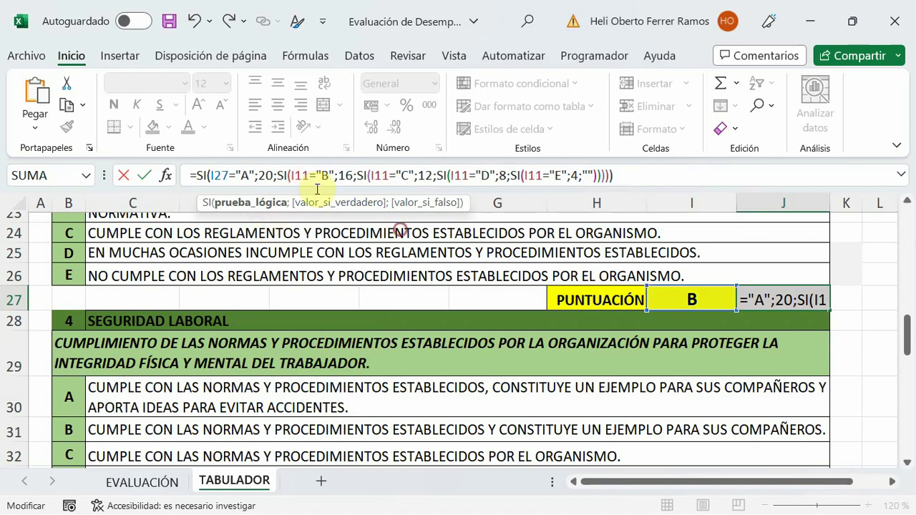
key(BackSpace)
key(BackSpace)
text(27)
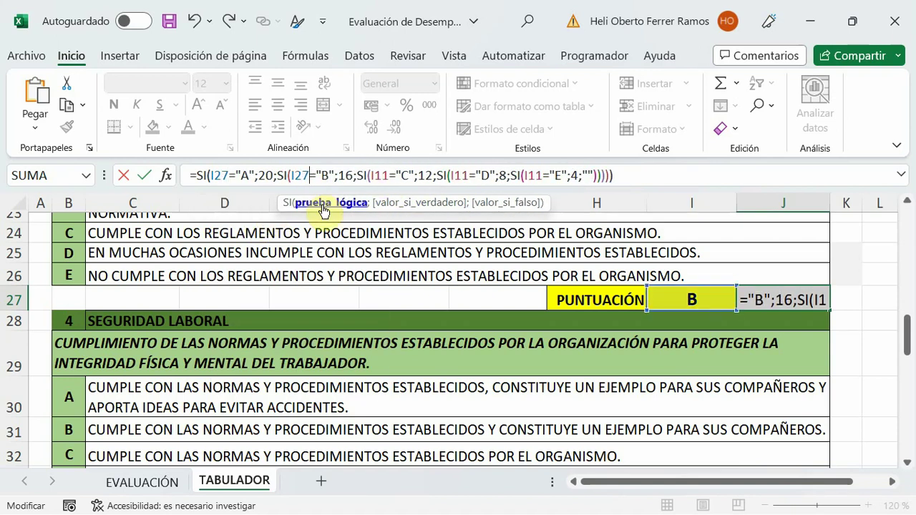
click(380, 183)
click(390, 176)
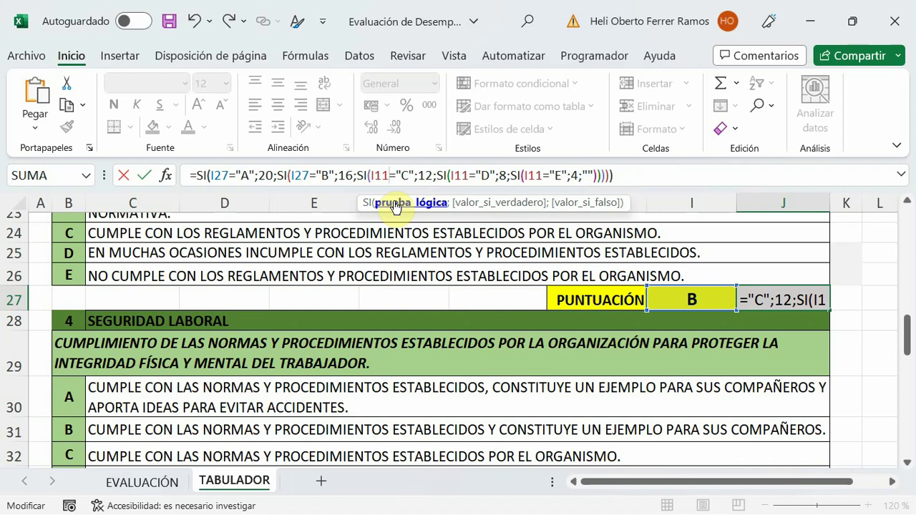
key(BackSpace)
key(BackSpace)
text(27)
click(476, 177)
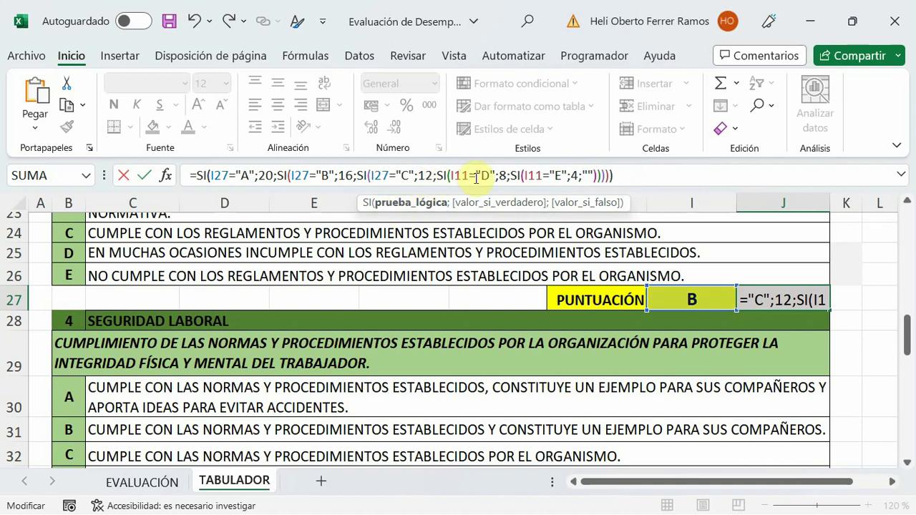
click(471, 175)
key(BackSpace)
key(BackSpace)
text(27)
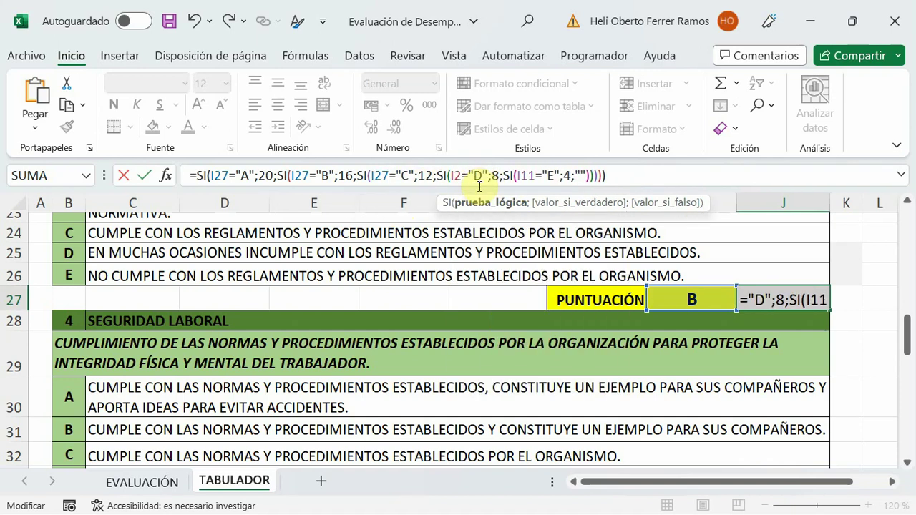
click(542, 177)
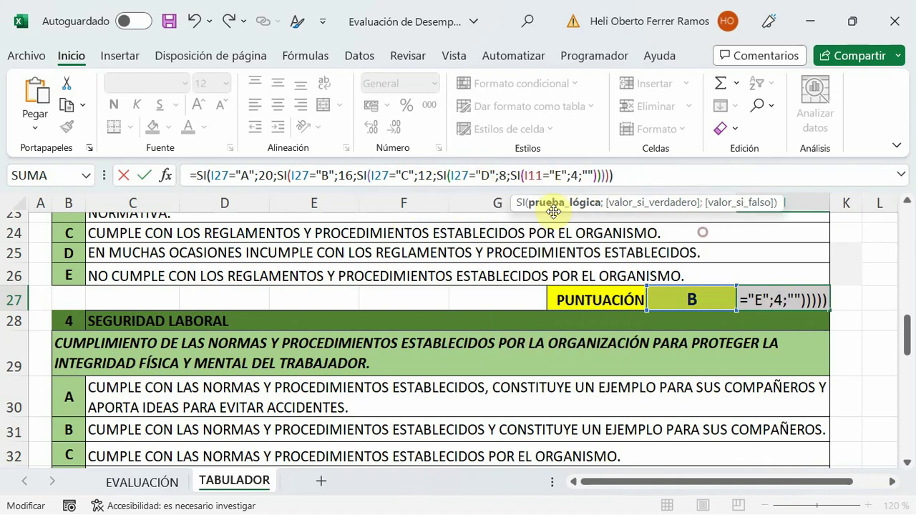
key(BackSpace)
key(BackSpace)
text(27)
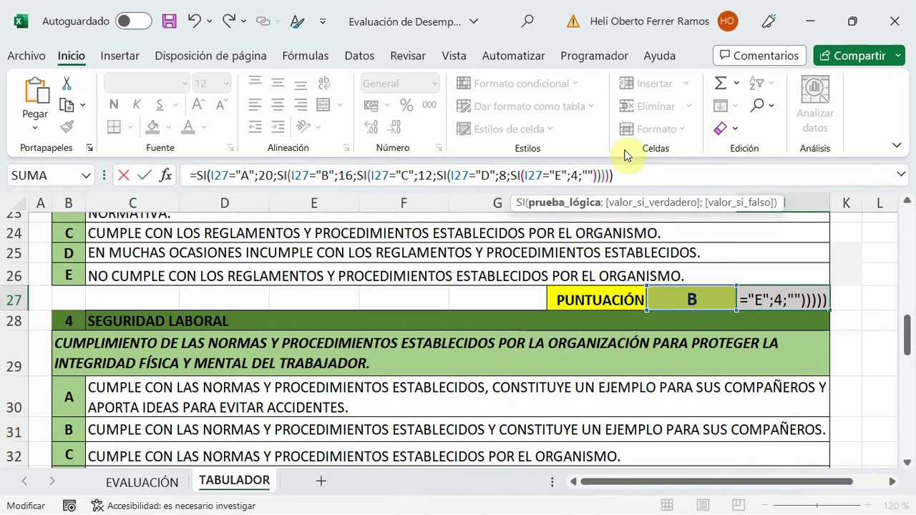
click(623, 174)
key(Return)
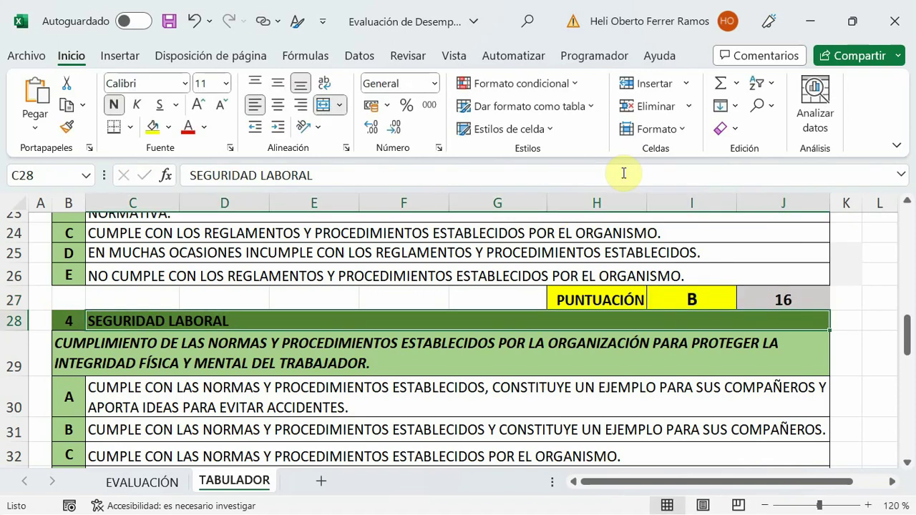
Test J27 with grades A and C in I27, then go to score cell J35.
click(719, 293)
click(744, 302)
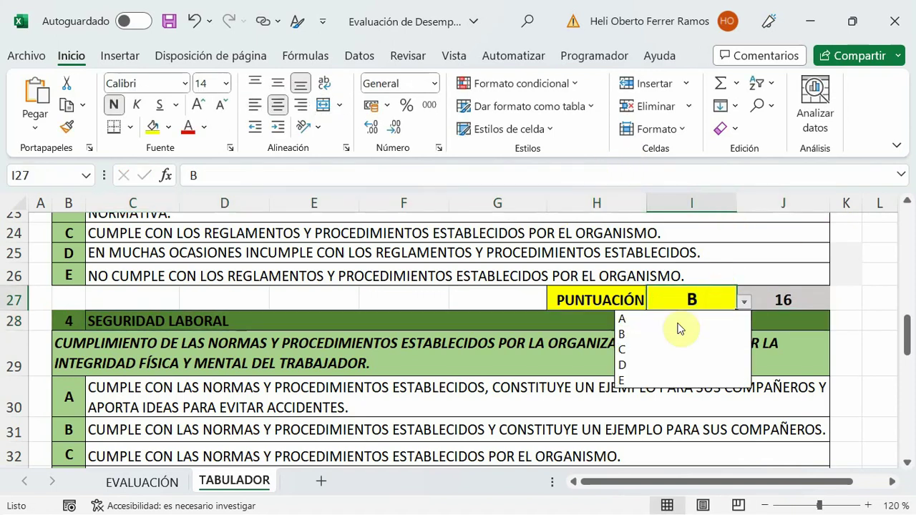
click(710, 319)
click(743, 303)
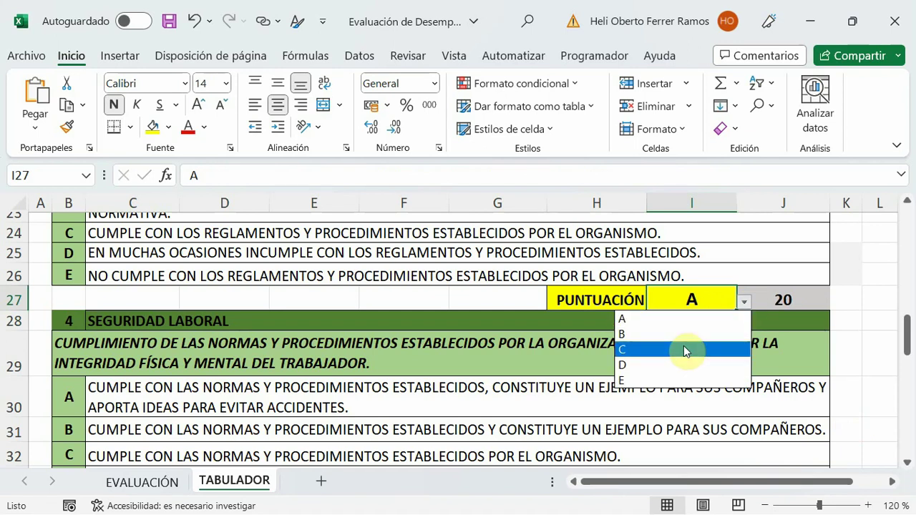
click(685, 335)
key(Delete)
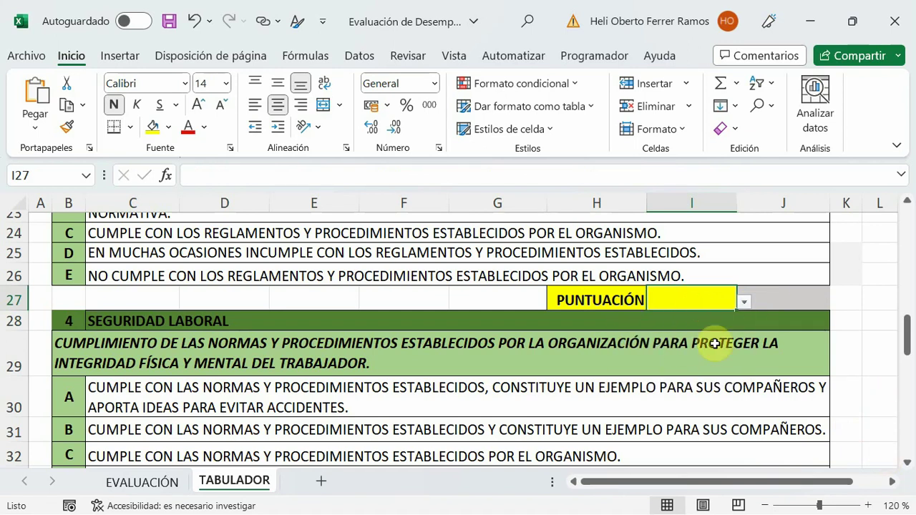
click(744, 303)
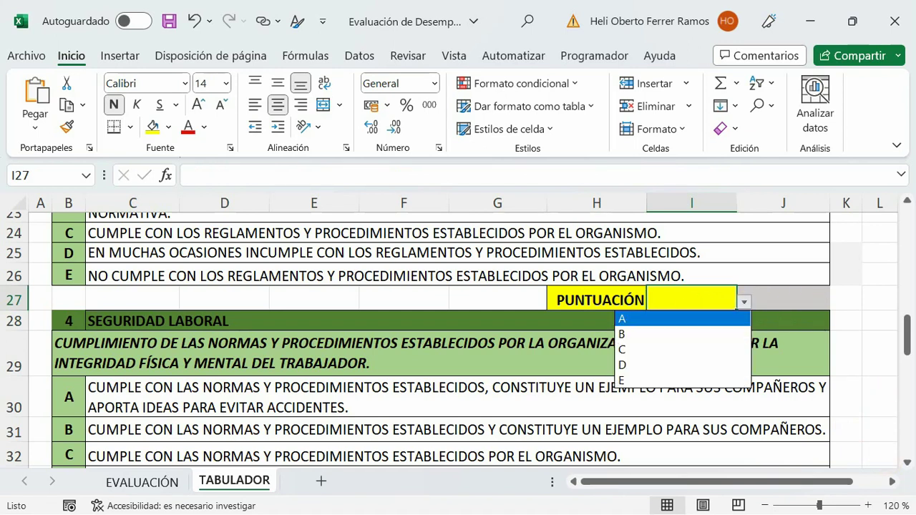
click(651, 348)
scroll(693, 371, down, 2)
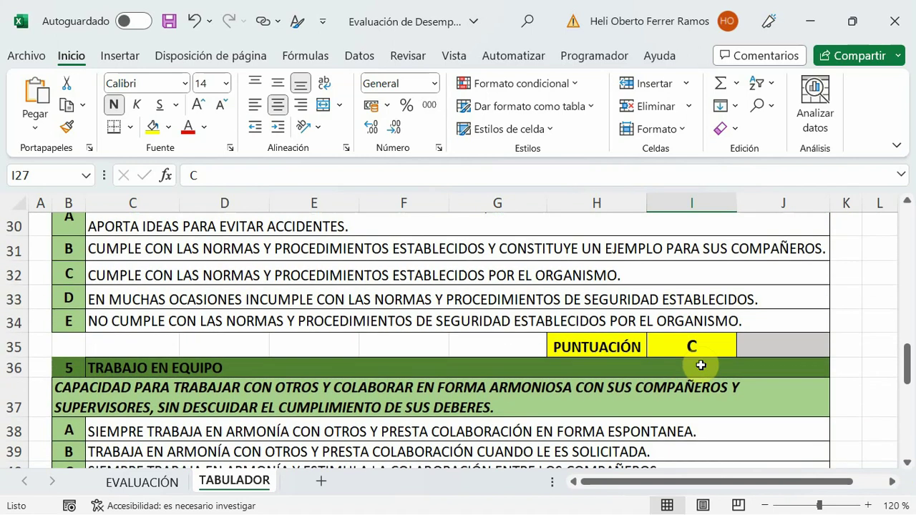
click(756, 345)
Paste the nested SI grading formula into J35 and point its first condition at I35.
click(656, 349)
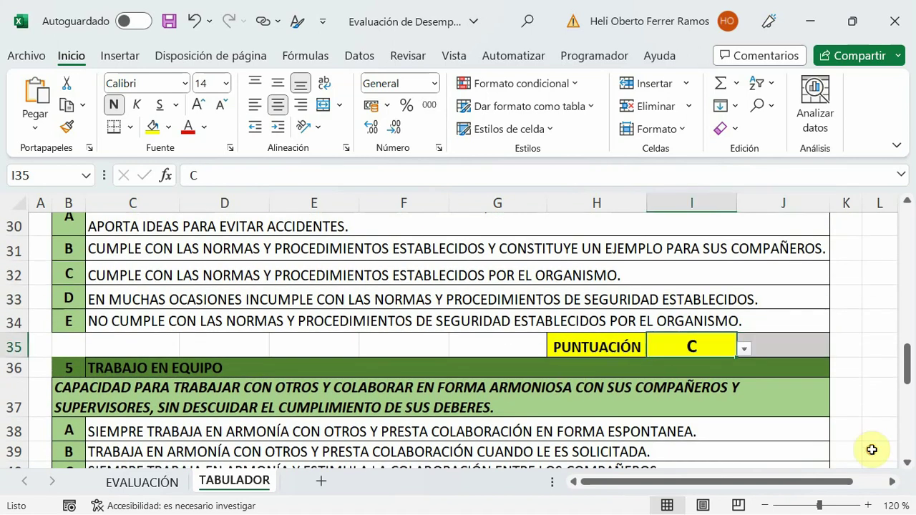
click(767, 344)
click(211, 175)
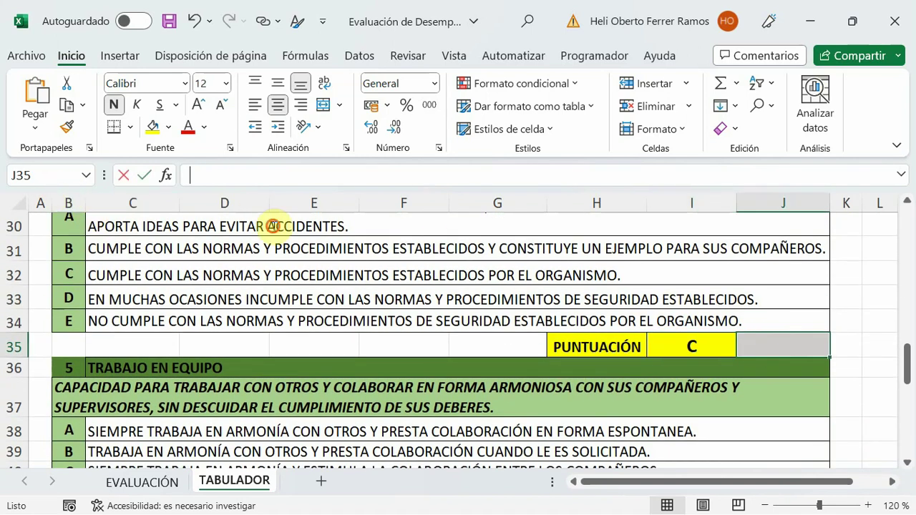
click(39, 82)
click(227, 175)
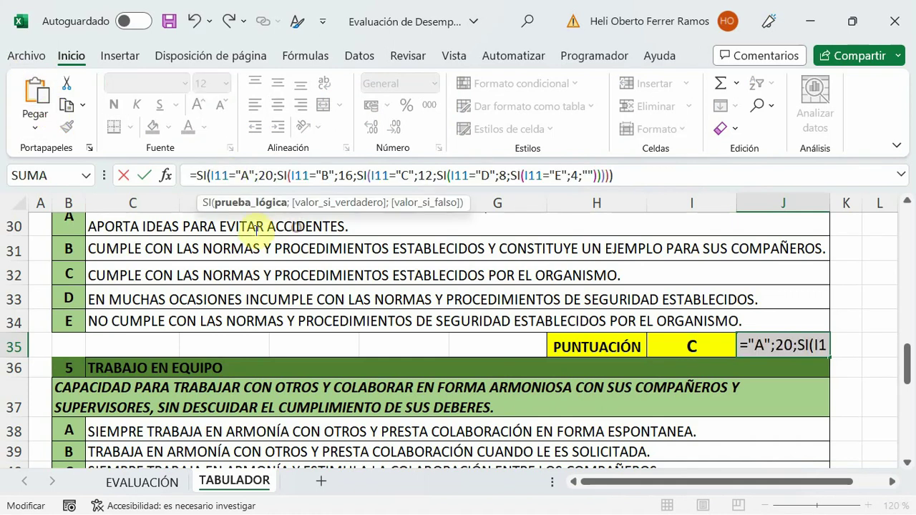
key(BackSpace)
key(BackSpace)
text(3)
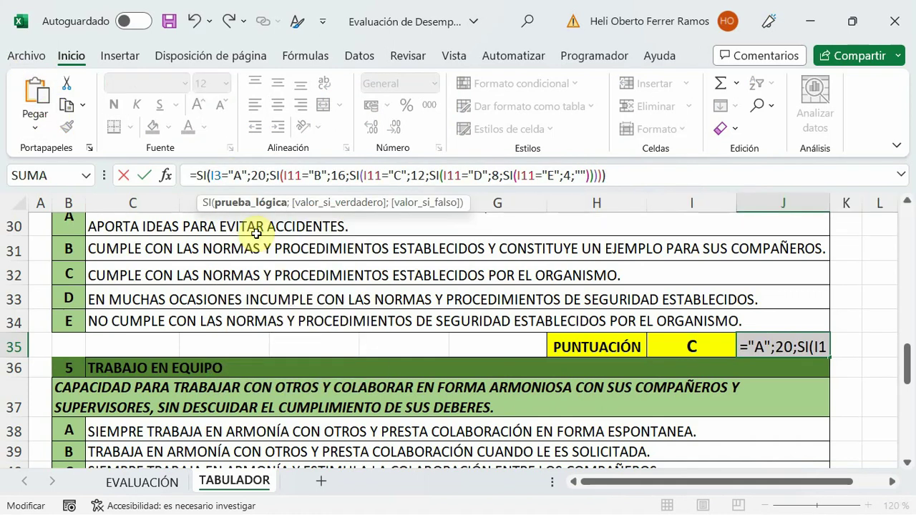
text(5)
Change the remaining I11 references to I35 and commit, giving 12 points for grade C.
click(307, 175)
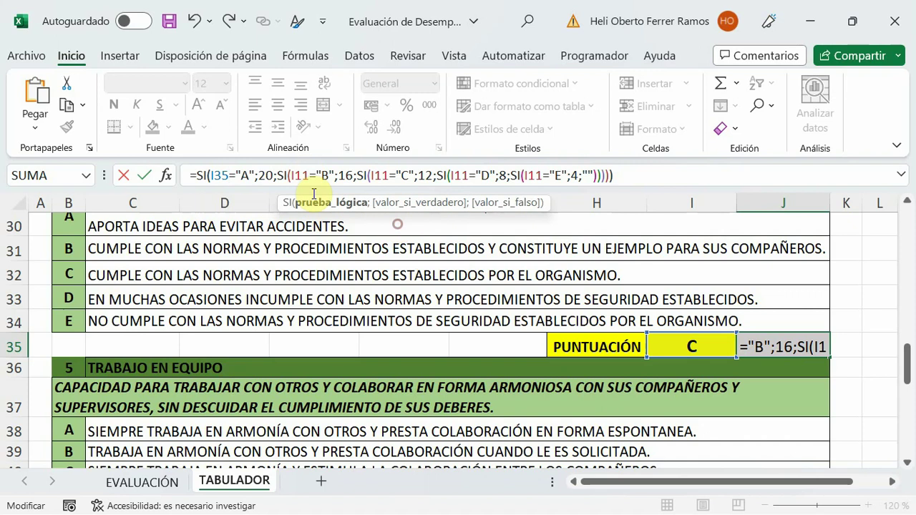
key(BackSpace)
key(BackSpace)
text(35)
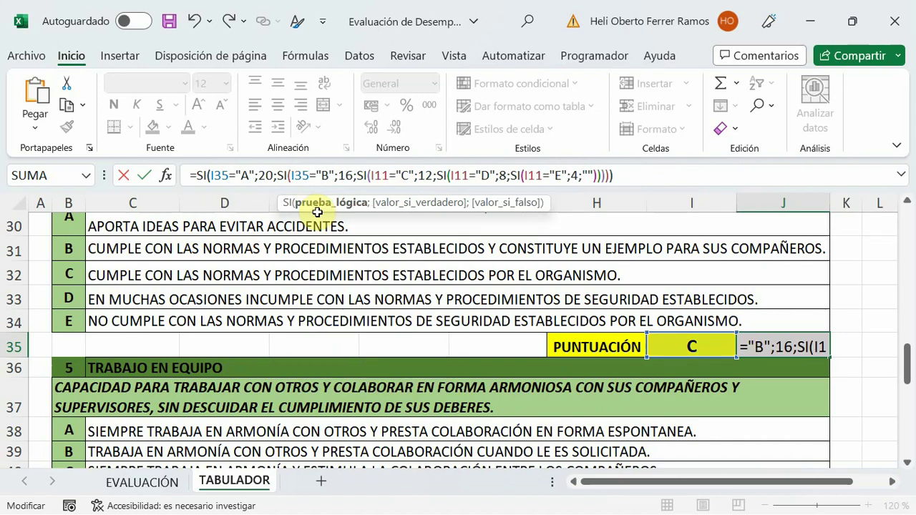
click(386, 174)
key(BackSpace)
key(BackSpace)
text(3)
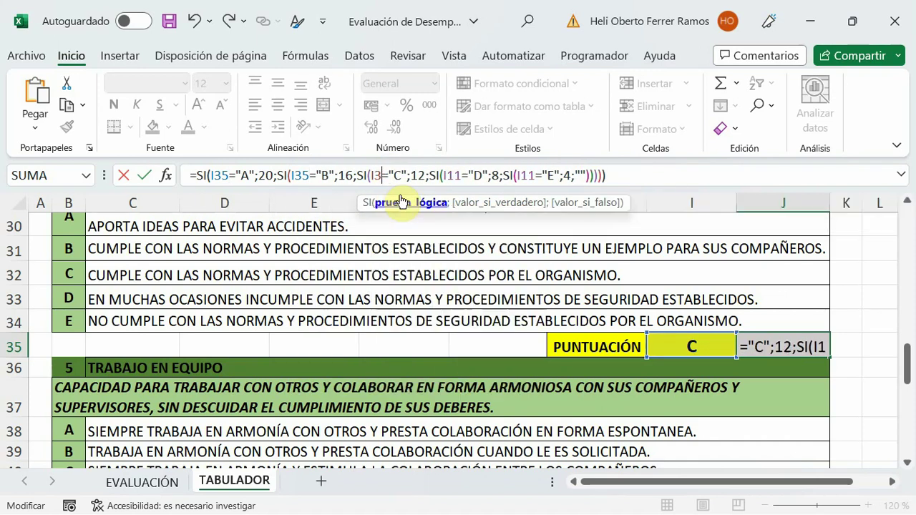
text(5)
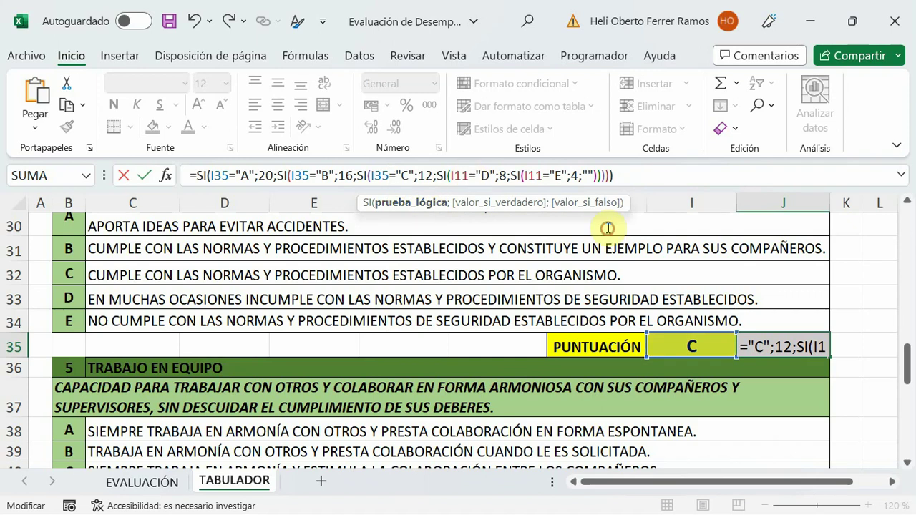
click(471, 175)
key(BackSpace)
key(BackSpace)
text(35)
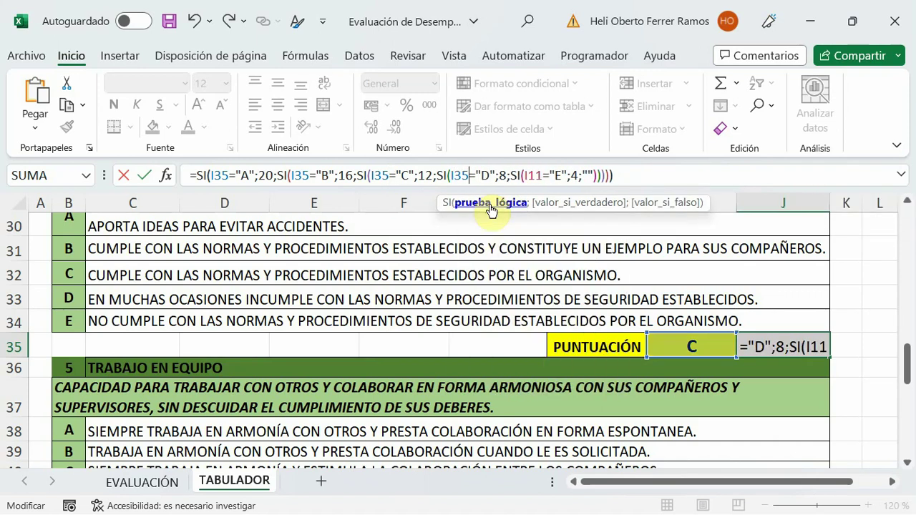
click(543, 176)
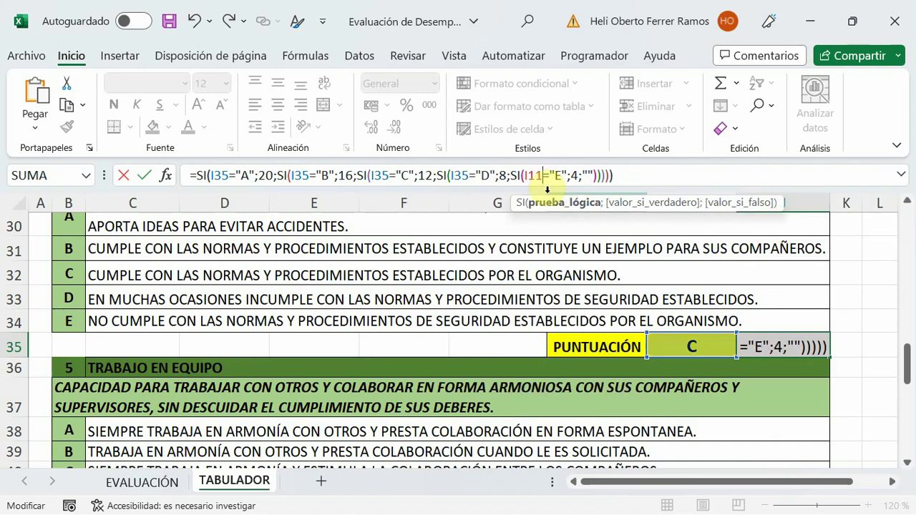
key(BackSpace)
key(BackSpace)
text(35)
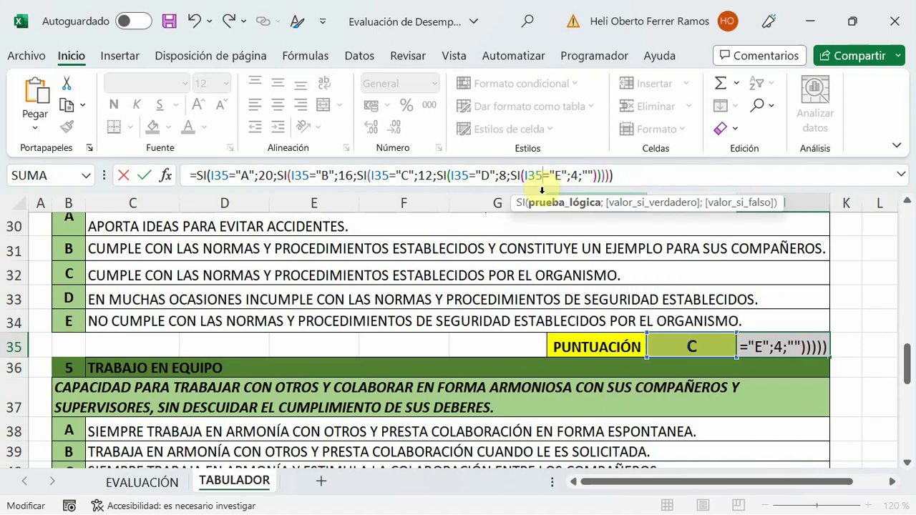
key(End)
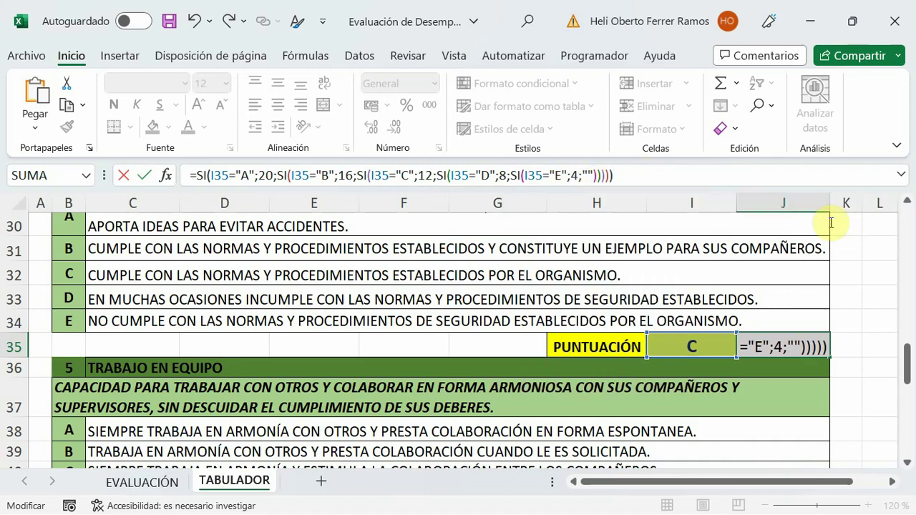
key(Return)
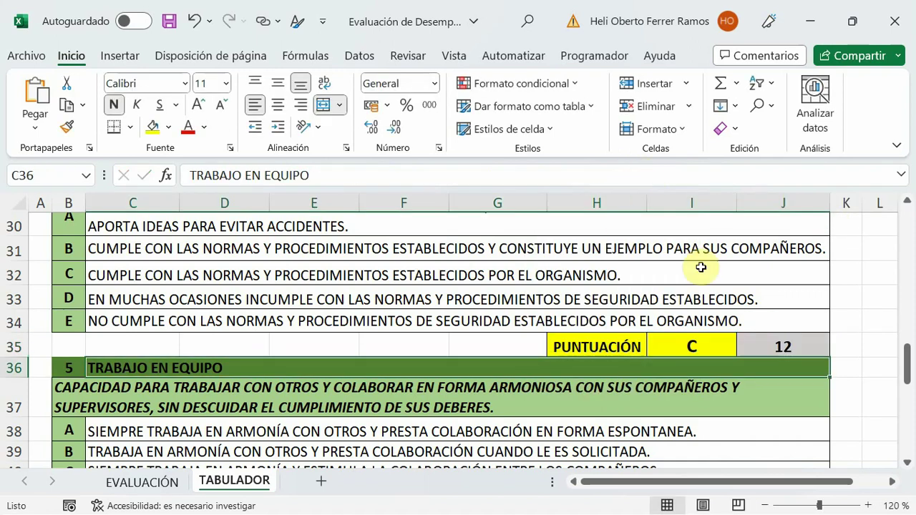
click(728, 352)
Test I35 with grade E, then paste the grading formula into J43.
click(743, 351)
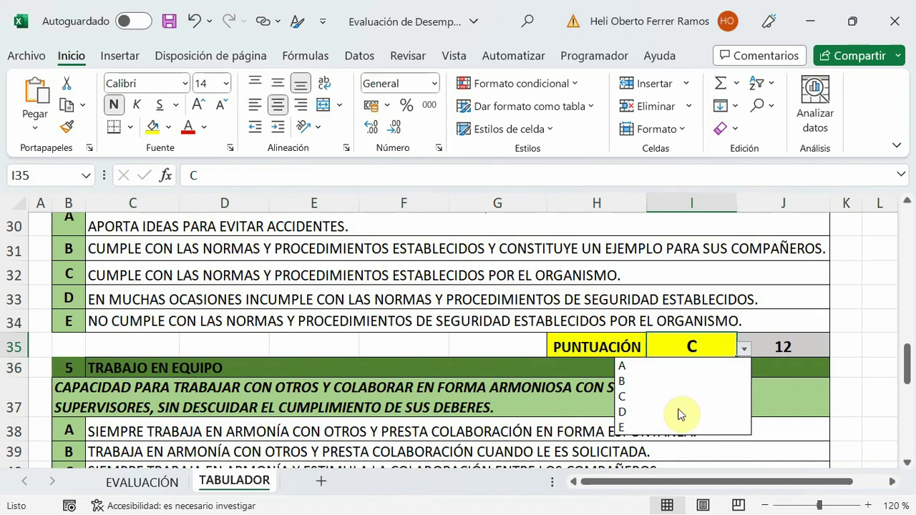
click(676, 426)
scroll(673, 422, down, 2)
scroll(735, 384, down, 1)
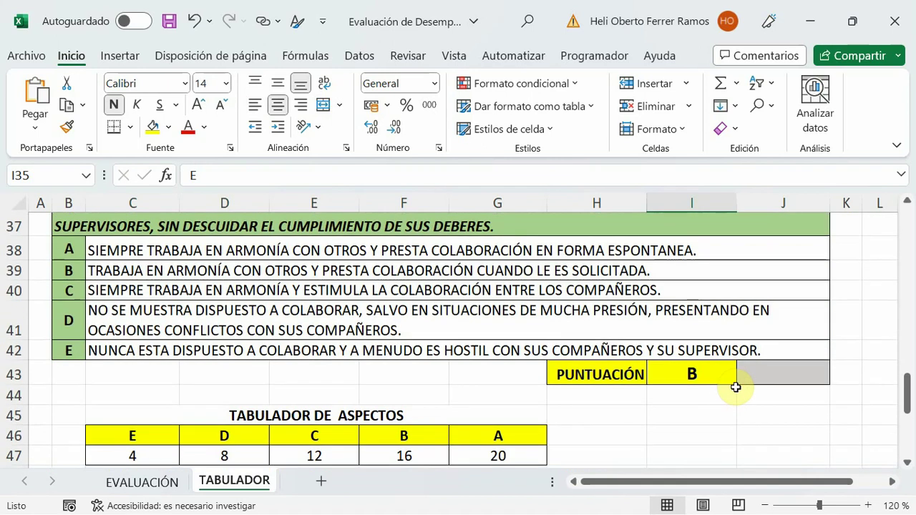
click(710, 375)
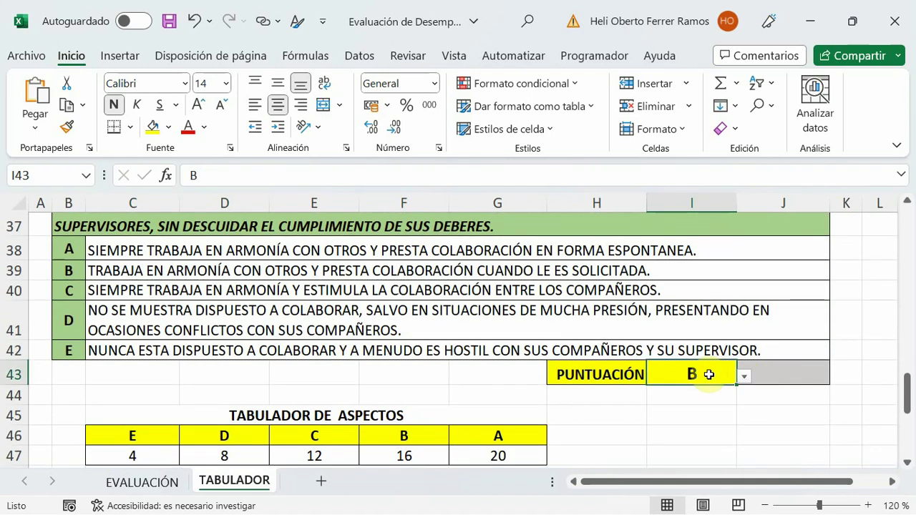
click(758, 374)
click(205, 175)
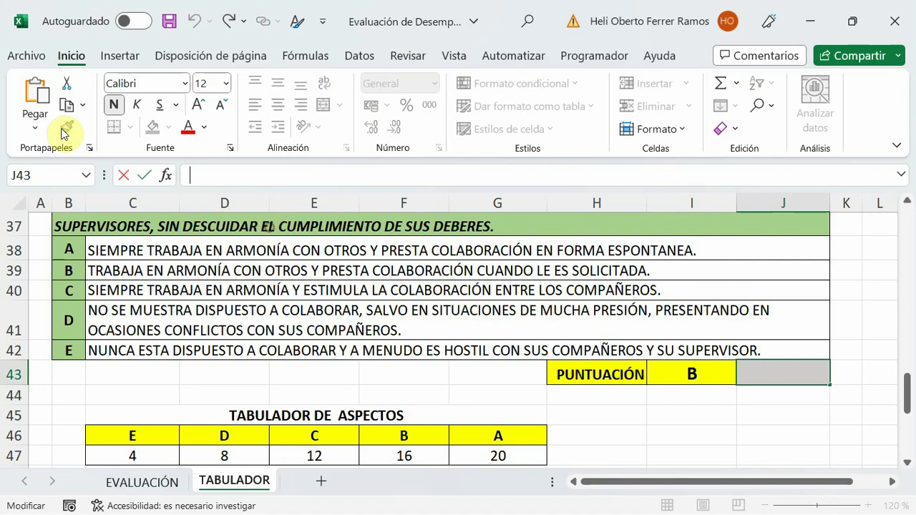
click(39, 91)
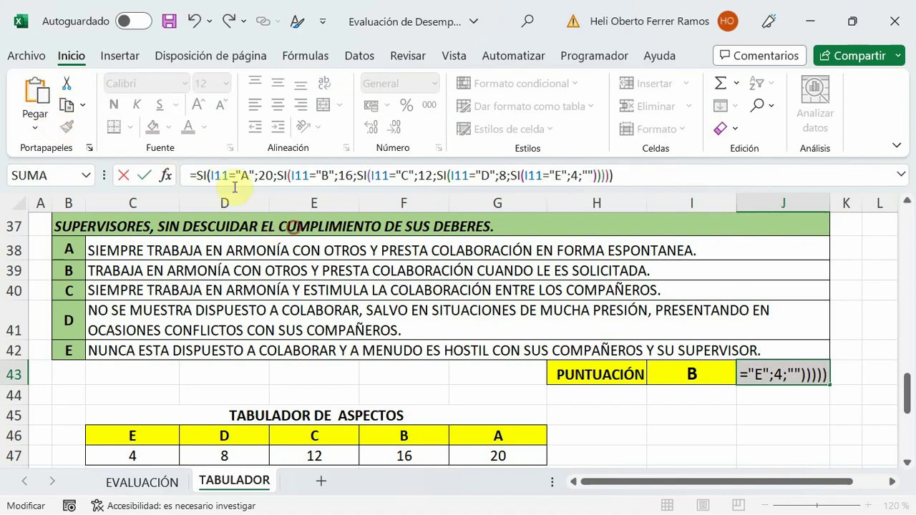
Change the first three SI conditions in J43 from I11 to I43.
click(231, 181)
key(BackSpace)
key(BackSpace)
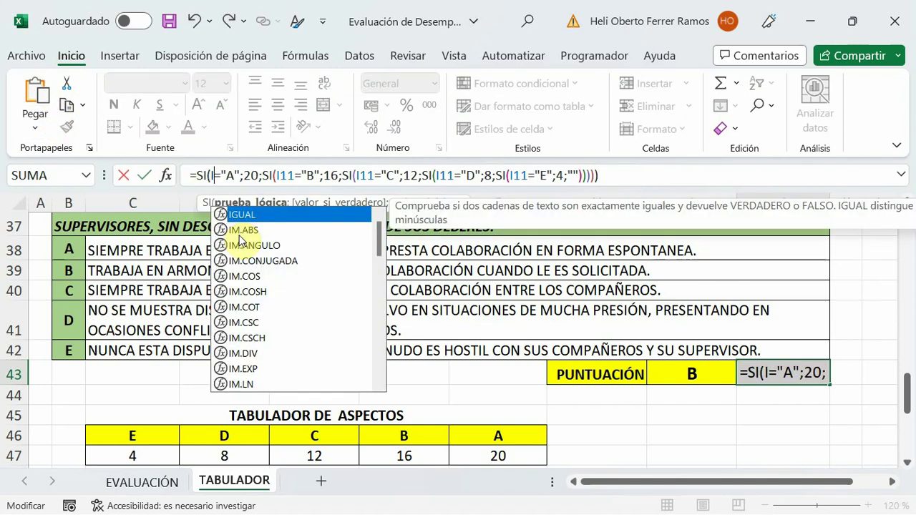
text(43)
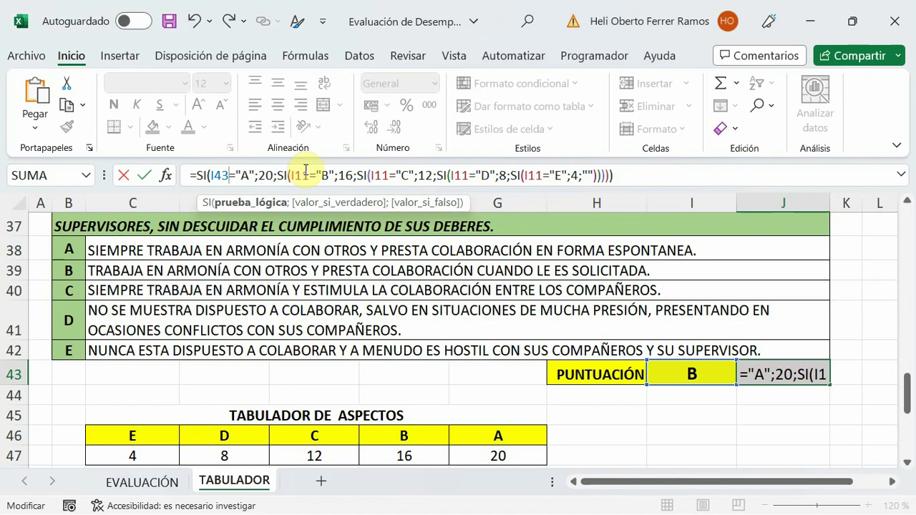
click(306, 178)
key(BackSpace)
key(BackSpace)
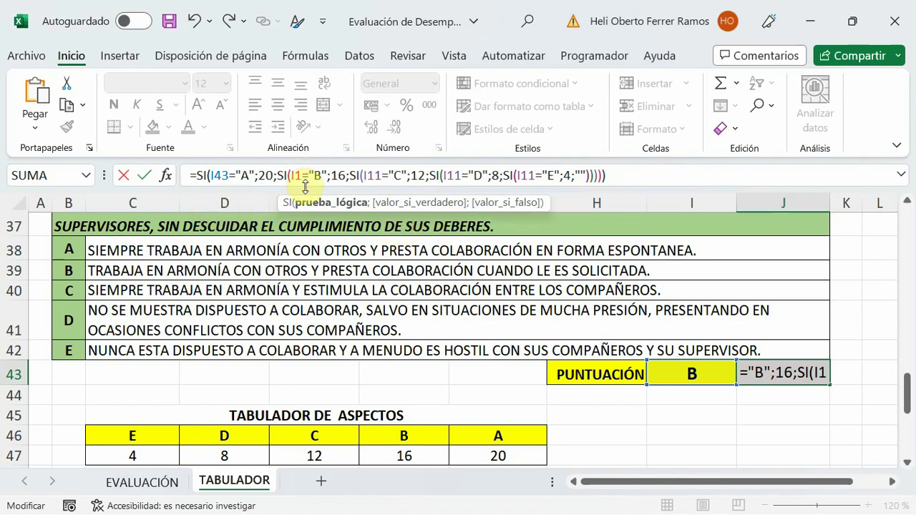
text(43)
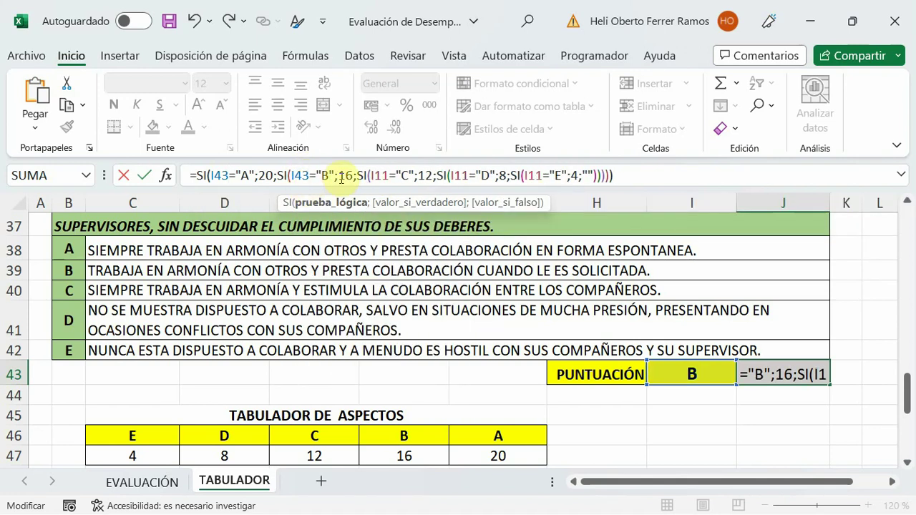
click(390, 176)
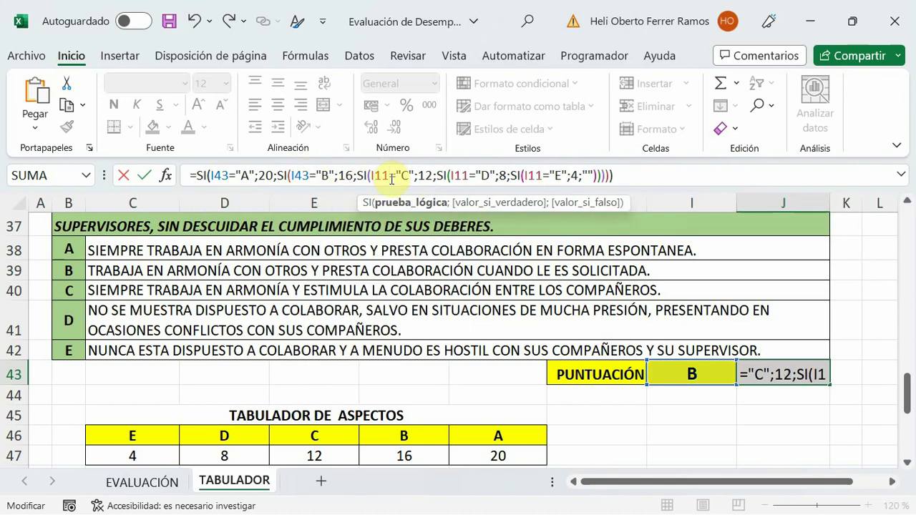
key(BackSpace)
key(BackSpace)
text(43)
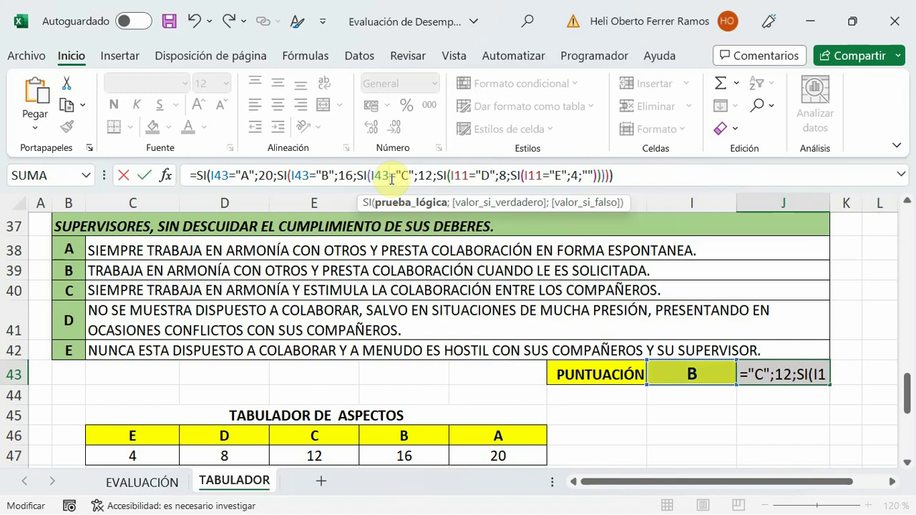
Point the last two conditions at I43 and commit, giving 16 for grade B.
click(466, 177)
key(BackSpace)
key(BackSpace)
text(43)
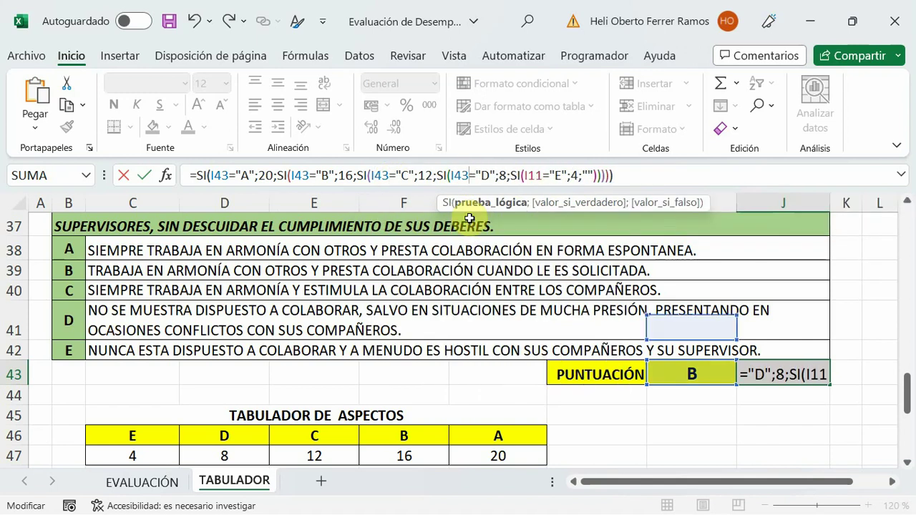
click(544, 178)
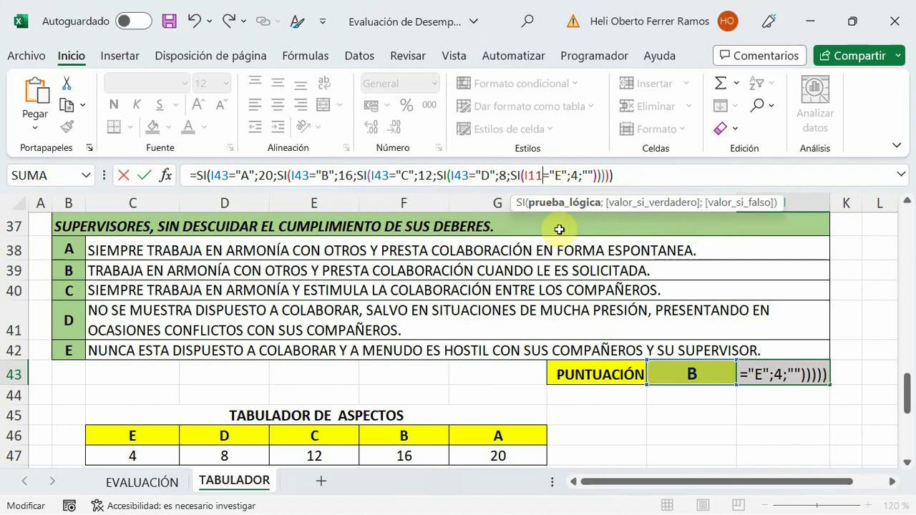
key(BackSpace)
key(BackSpace)
text(43)
click(841, 223)
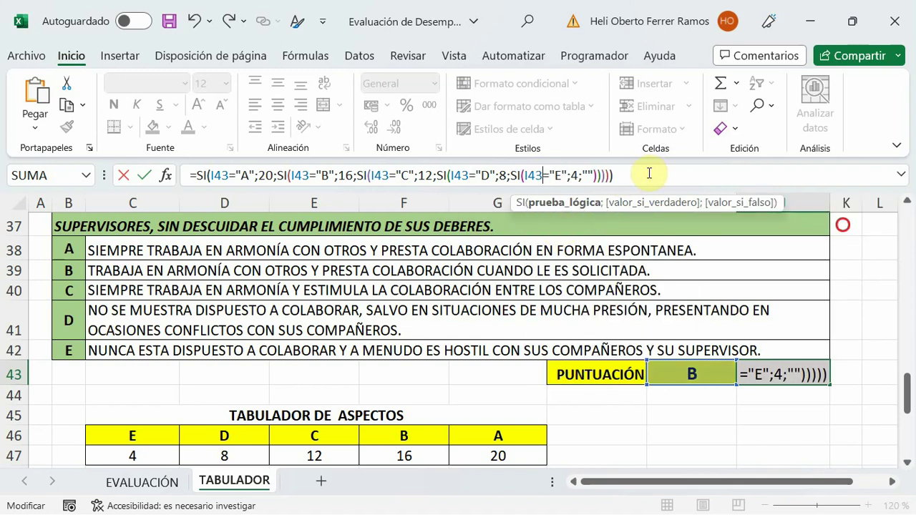
key(Return)
Test I43's grade dropdown with A, then D, ending on E (4 points).
click(723, 374)
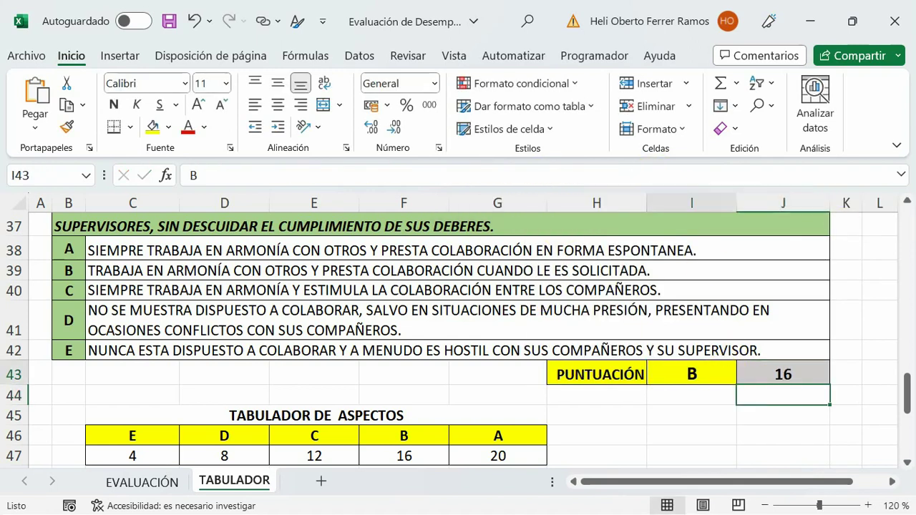
click(744, 376)
click(634, 393)
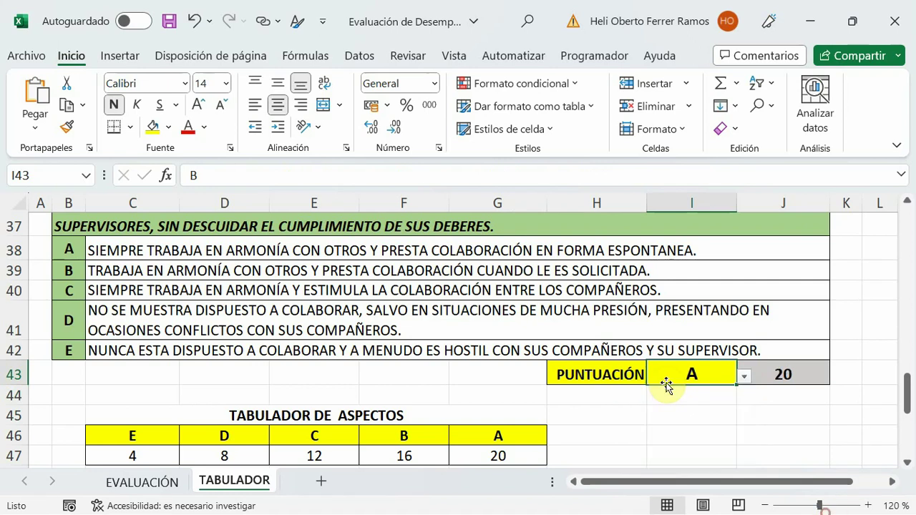
click(744, 377)
click(680, 439)
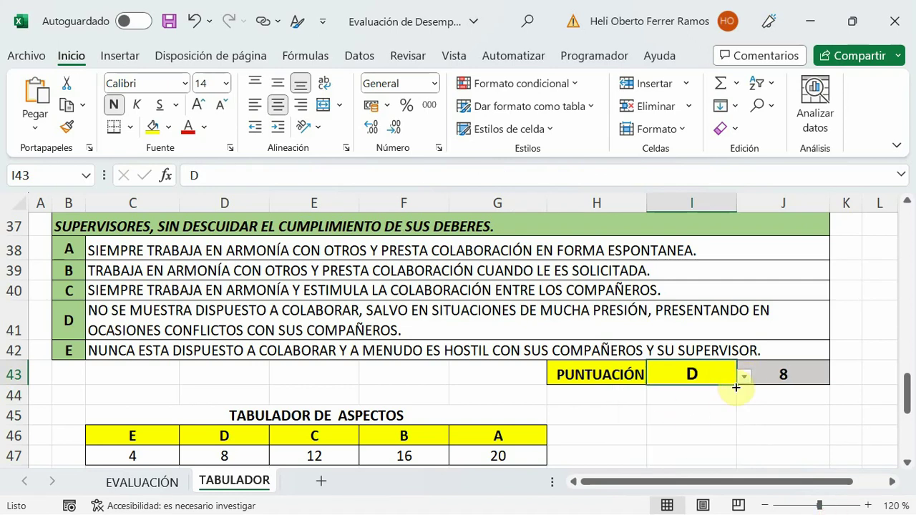
click(744, 382)
click(680, 454)
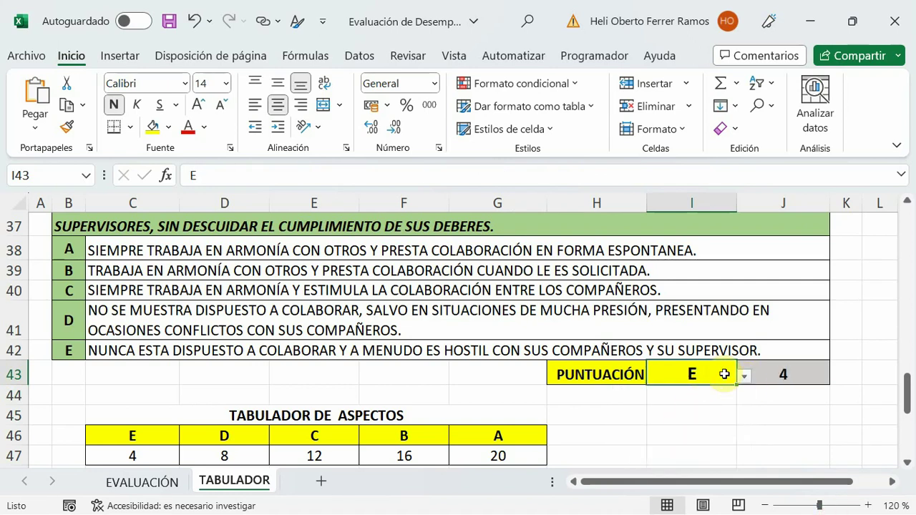
click(716, 419)
scroll(729, 421, up, 3)
scroll(680, 401, up, 7)
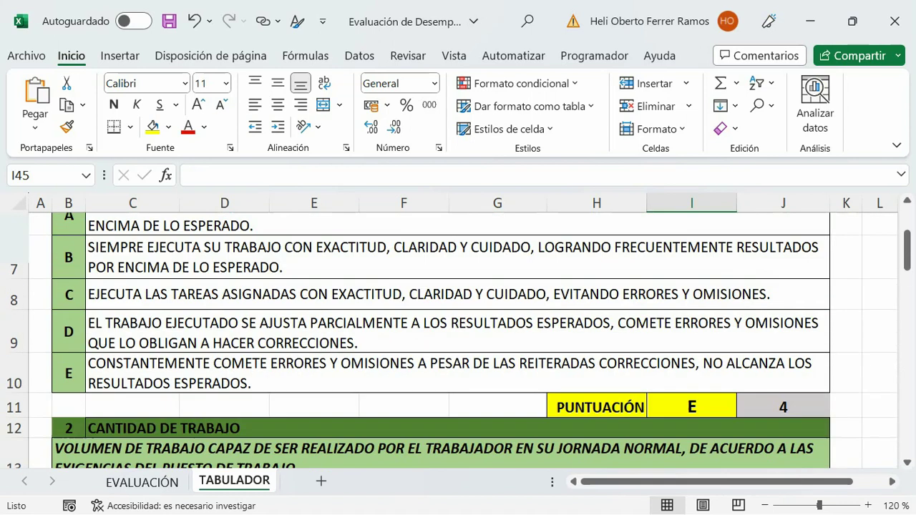
scroll(638, 378, up, 2)
scroll(553, 346, down, 1)
scroll(726, 435, down, 1)
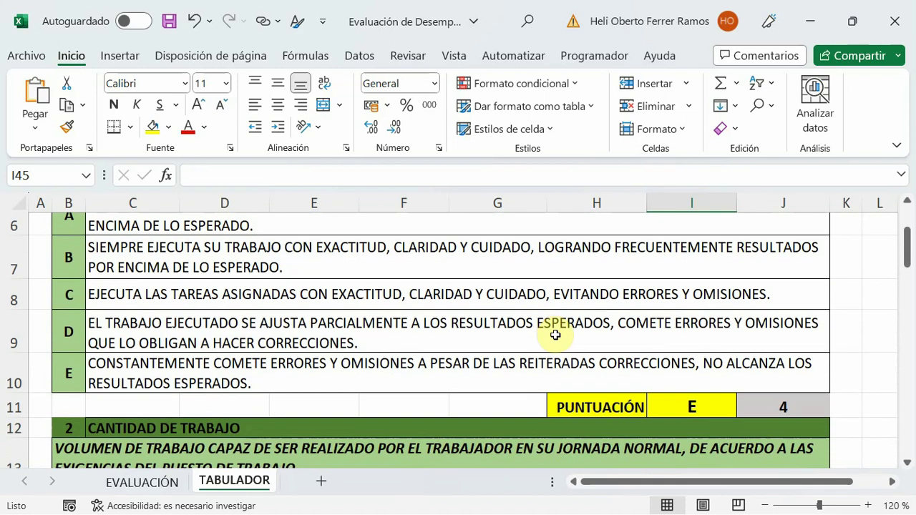
scroll(552, 389, up, 1)
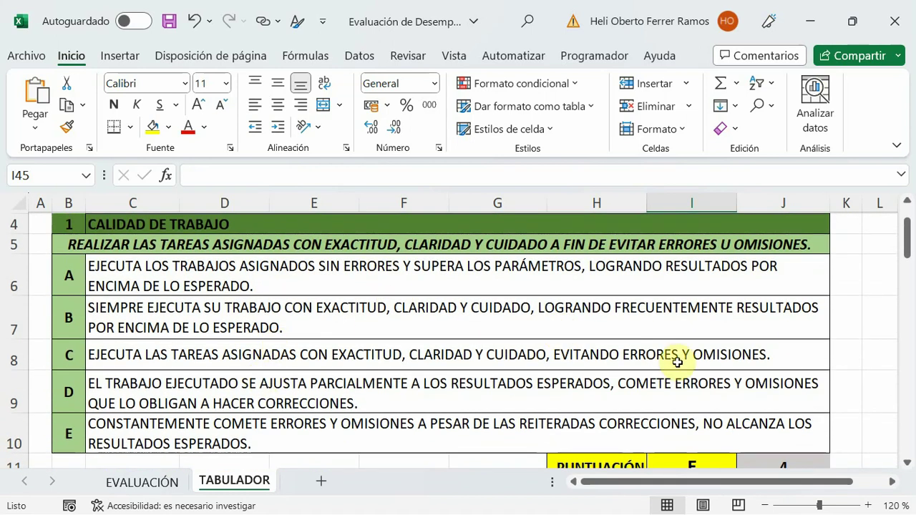
scroll(632, 372, down, 1)
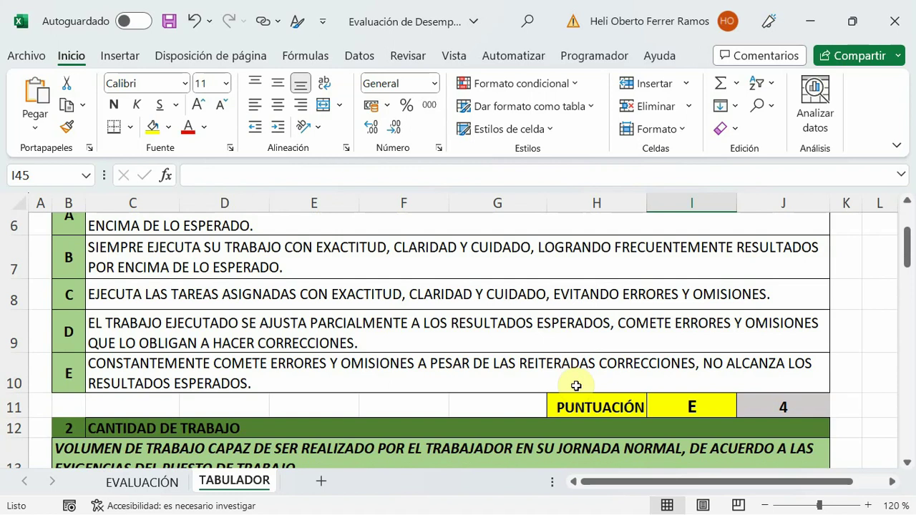
Grade I11 as B, scoring 16, and move to the EVALUACIÓN sheet.
click(692, 406)
click(743, 410)
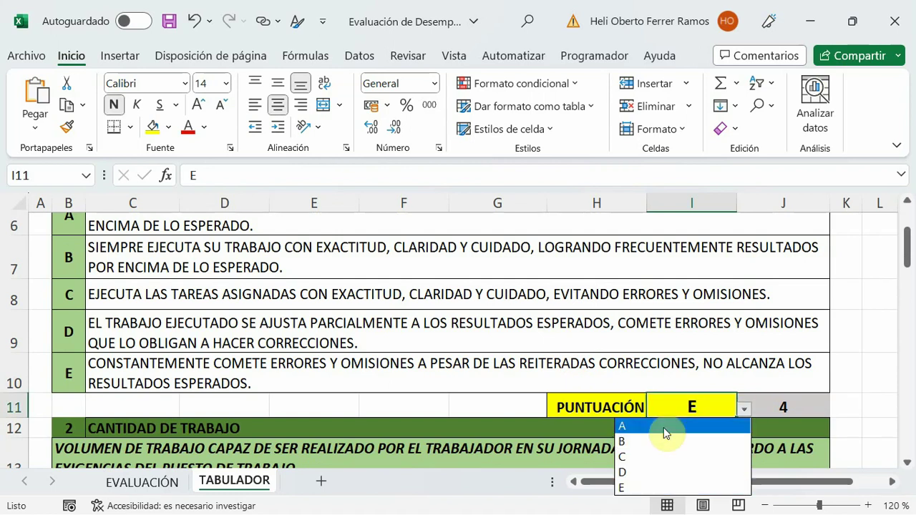
click(652, 439)
scroll(652, 440, down, 2)
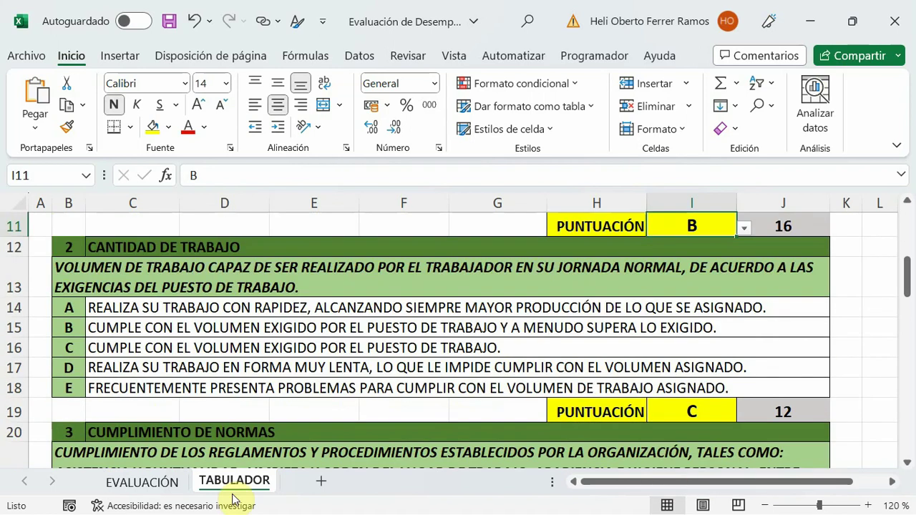
click(141, 482)
Start the PUNTAJE OBTENIDO formula in B16 with =TABULADOR!J11.
click(119, 323)
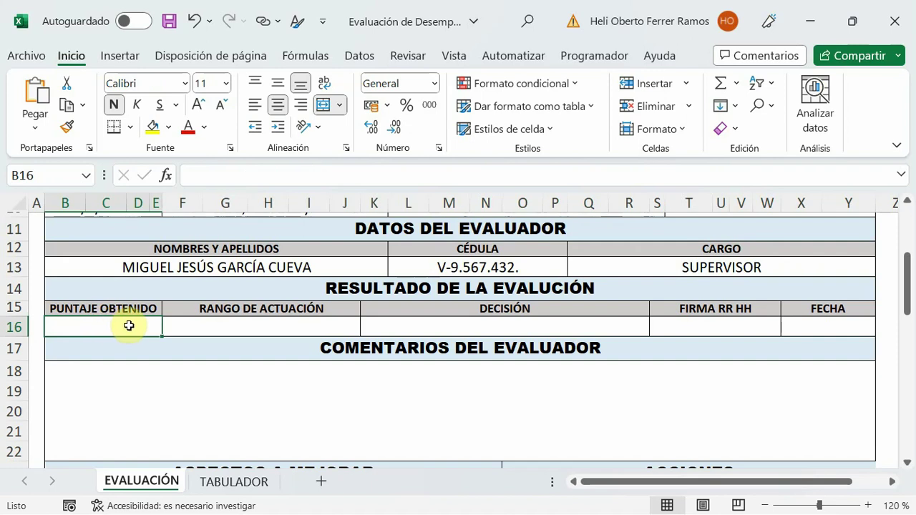
click(211, 176)
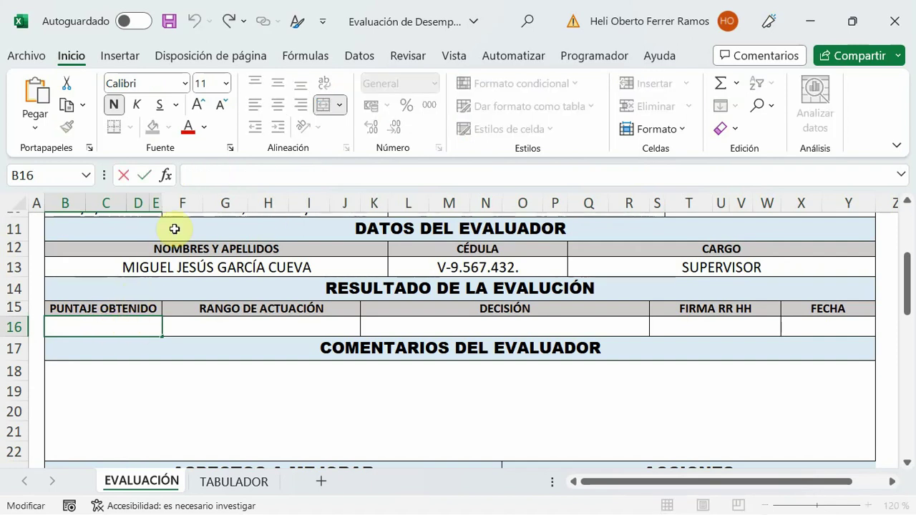
text(=)
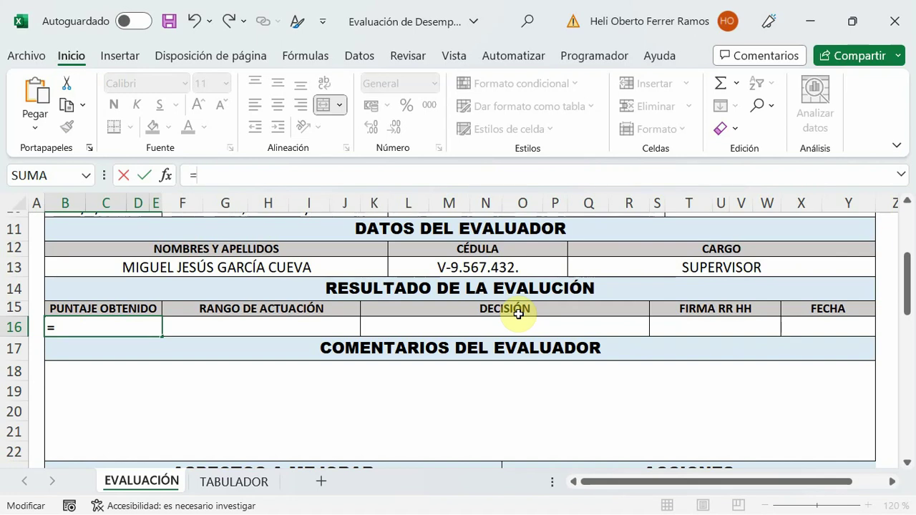
click(257, 484)
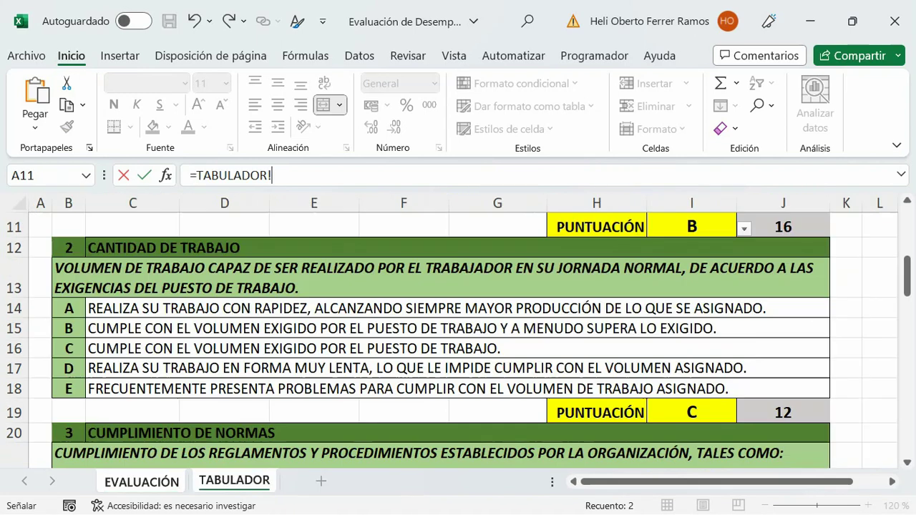
scroll(826, 315, up, 1)
scroll(826, 315, up, 1)
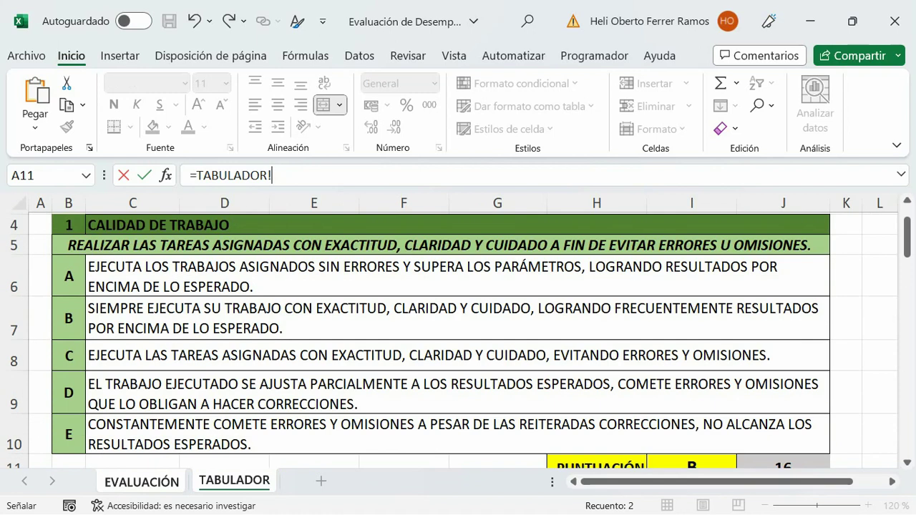
scroll(458, 336, up, 1)
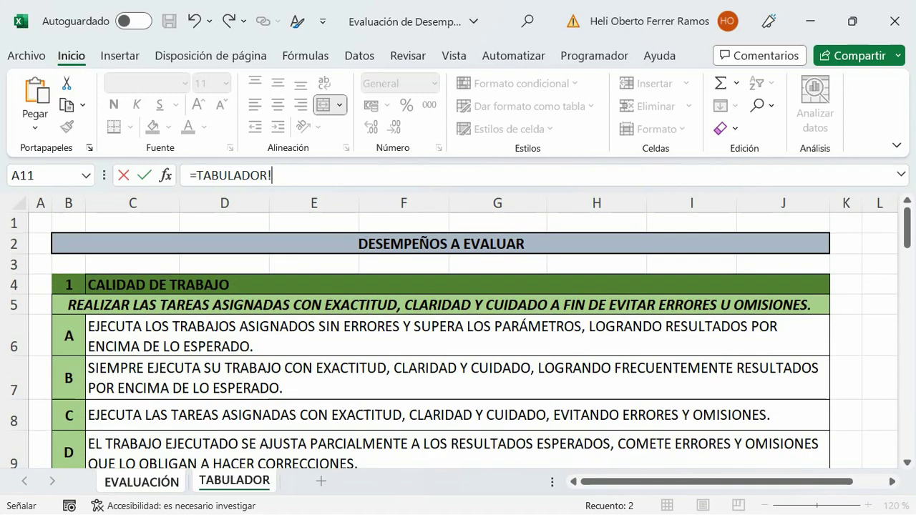
scroll(818, 325, down, 1)
scroll(805, 337, down, 1)
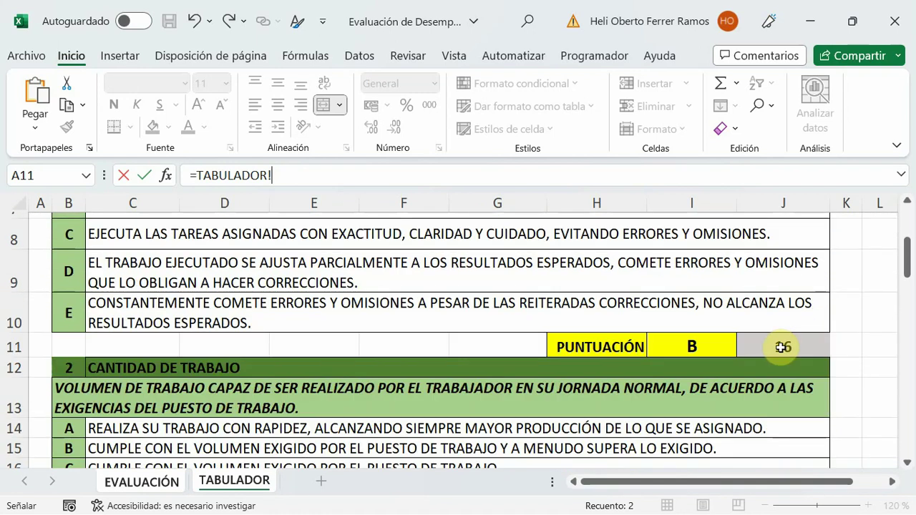
click(781, 347)
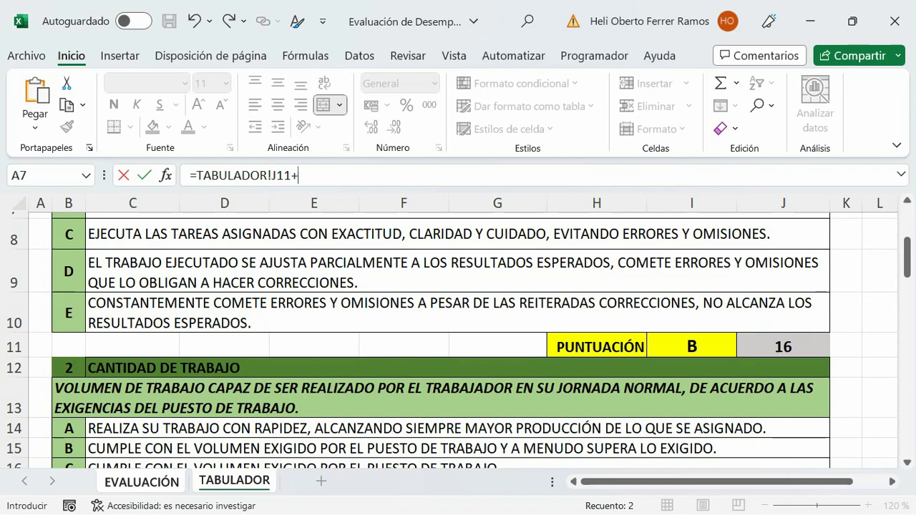
Add section scores J19 and J27 to the B16 total.
scroll(802, 356, down, 1)
scroll(804, 368, down, 1)
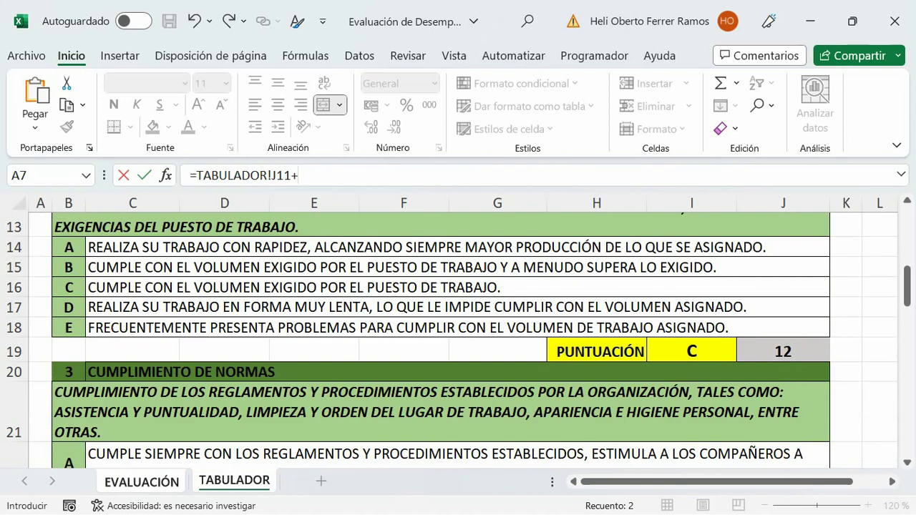
click(787, 352)
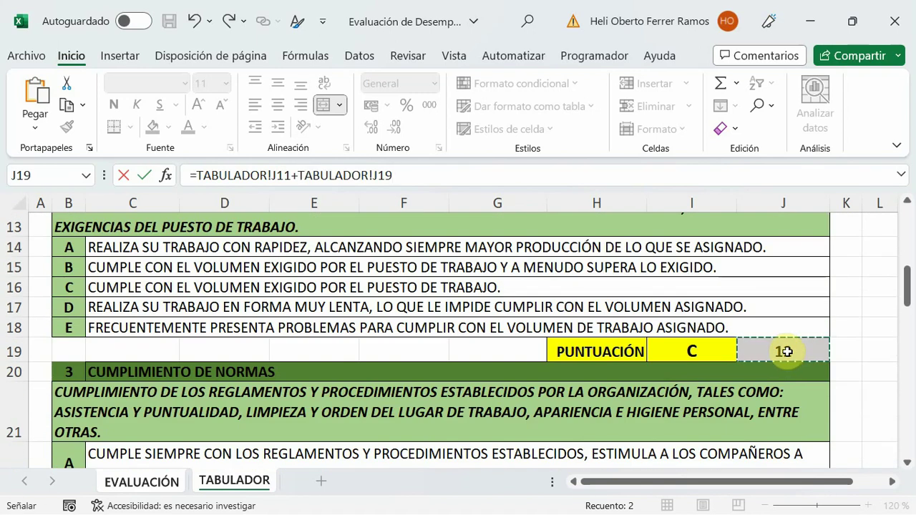
scroll(802, 375, down, 2)
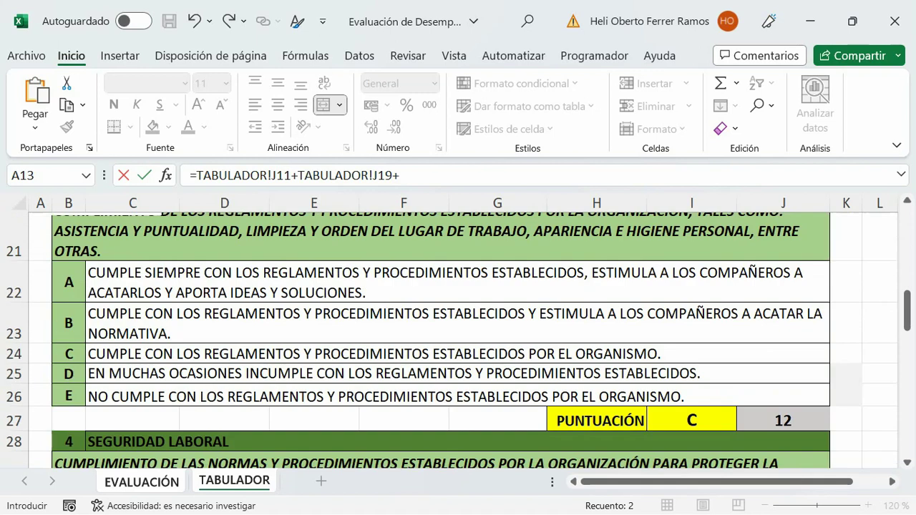
scroll(793, 308, up, 1)
scroll(804, 274, up, 1)
scroll(807, 288, up, 1)
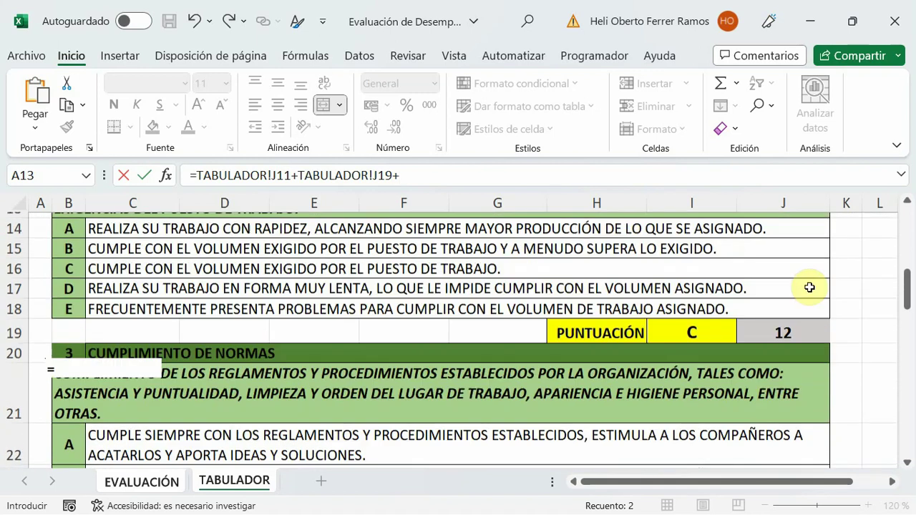
scroll(807, 288, up, 1)
scroll(801, 290, down, 2)
scroll(798, 301, down, 1)
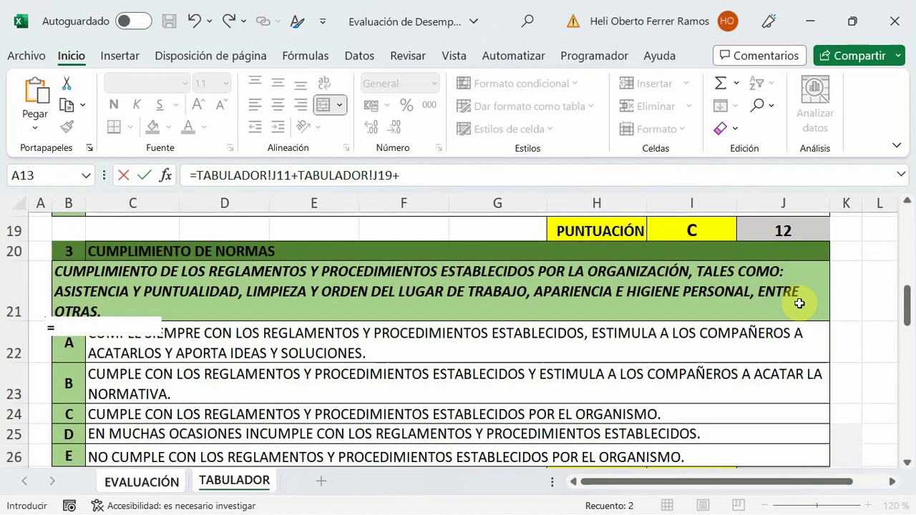
scroll(795, 319, down, 1)
click(785, 351)
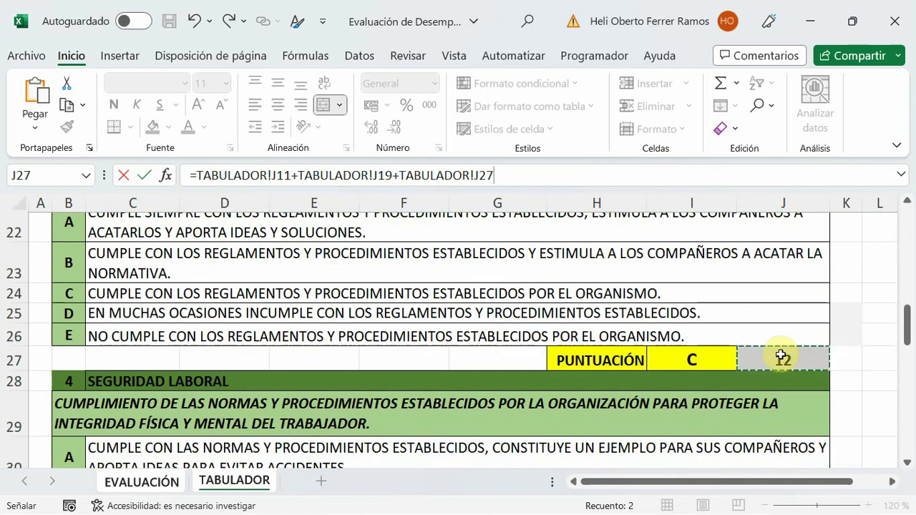
Add J35 and J43 and commit the total, showing 48.
scroll(814, 368, down, 1)
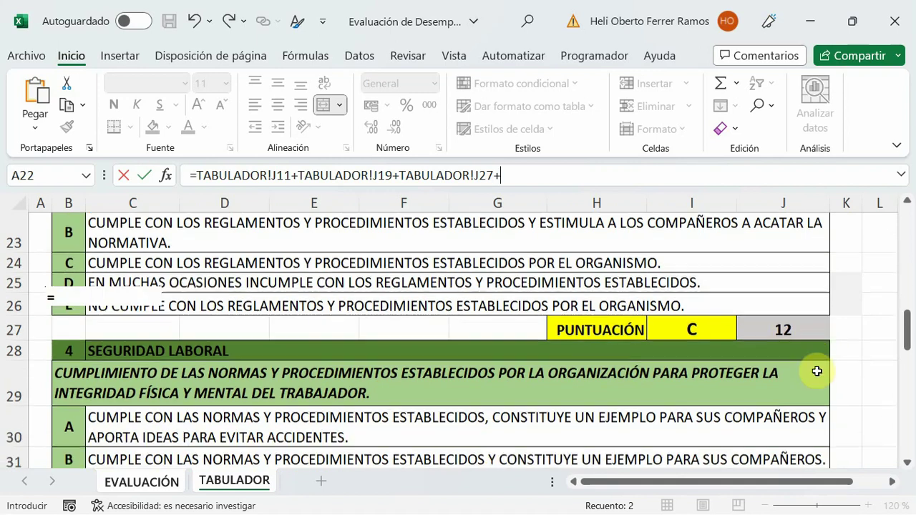
scroll(807, 375, down, 1)
scroll(808, 378, down, 1)
click(785, 404)
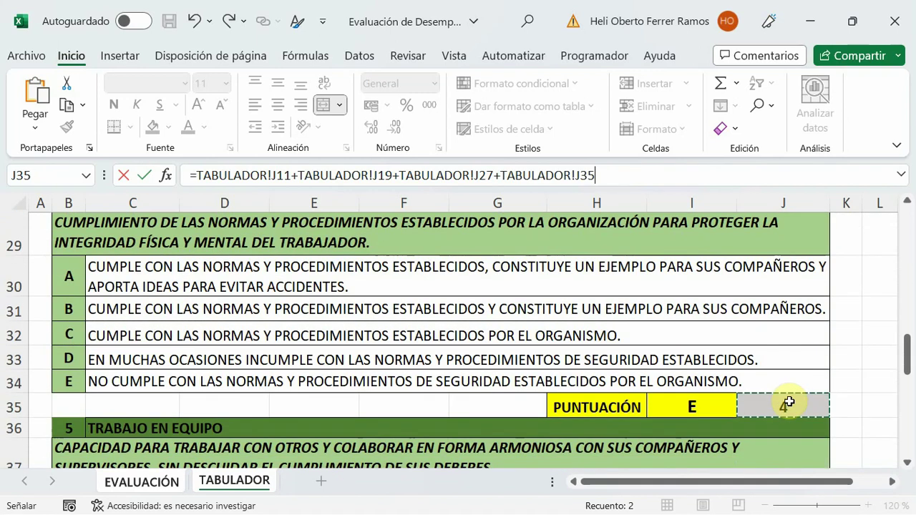
scroll(791, 405, down, 1)
scroll(789, 409, down, 2)
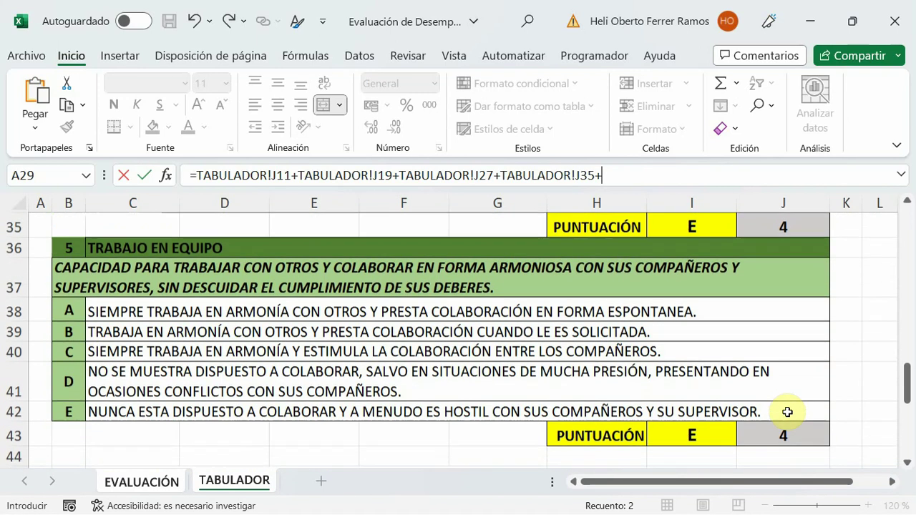
click(787, 431)
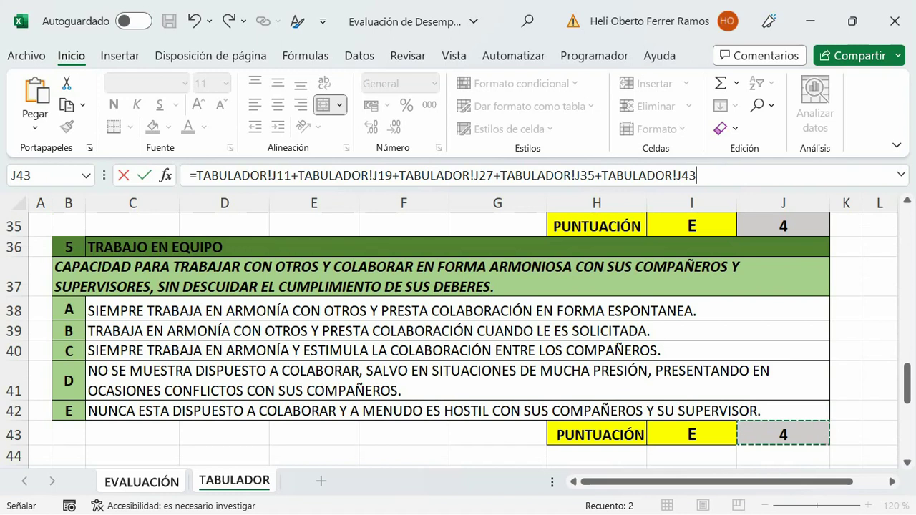
key(Return)
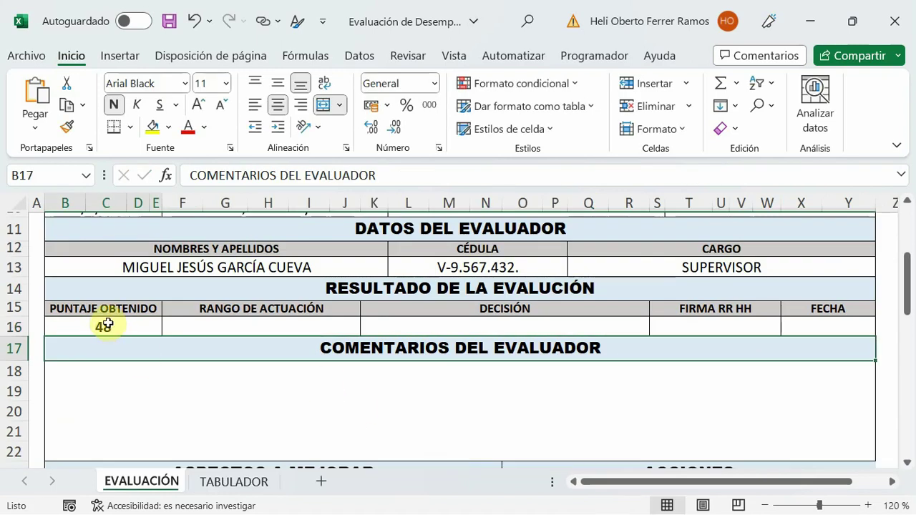
Go to TABULADOR and rate Calidad de Trabajo (I11) as A.
click(106, 325)
click(231, 481)
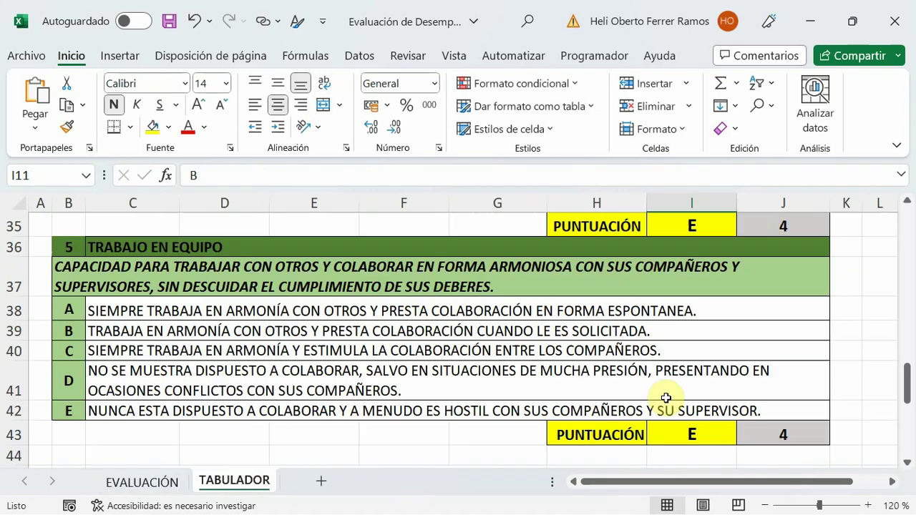
scroll(892, 274, up, 5)
scroll(864, 284, up, 3)
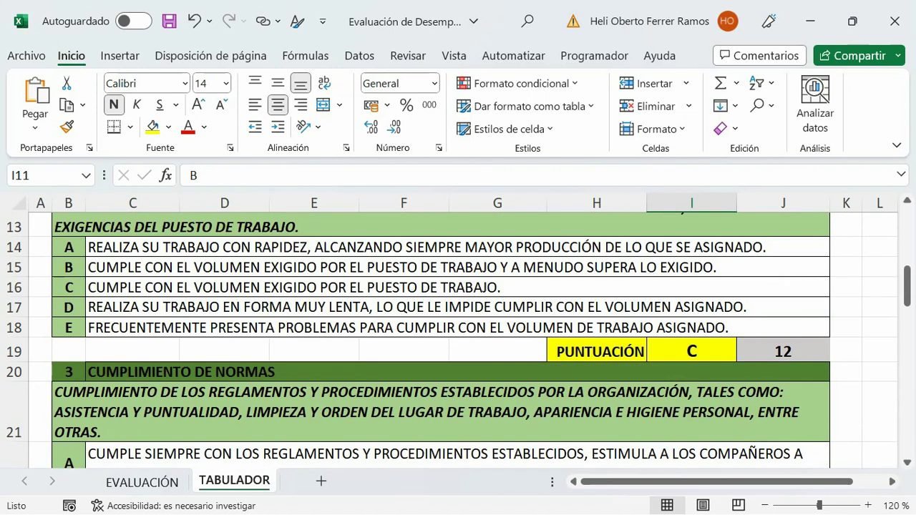
scroll(777, 303, up, 1)
scroll(777, 302, up, 1)
scroll(757, 339, down, 1)
scroll(746, 316, down, 1)
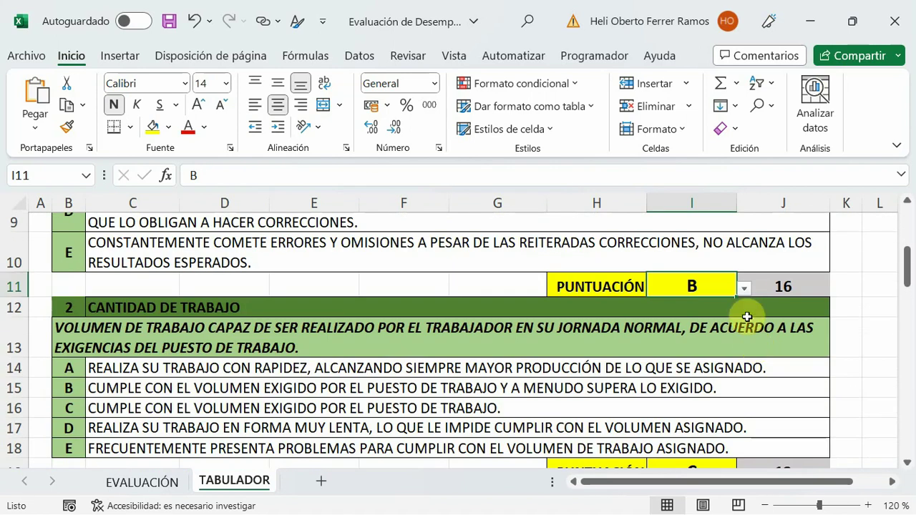
click(746, 296)
scroll(787, 358, down, 2)
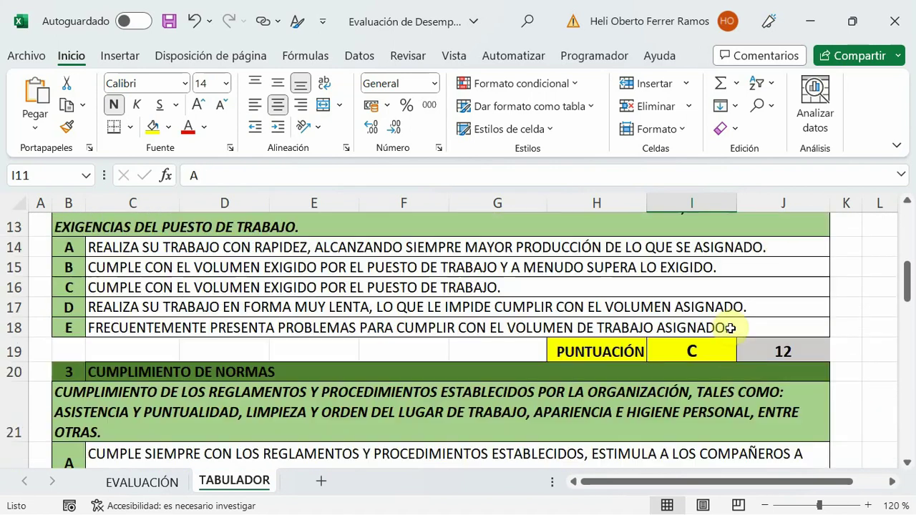
Rate Cantidad de Trabajo (I19) and Cumplimiento de Normas (I27) as A.
click(703, 354)
click(745, 353)
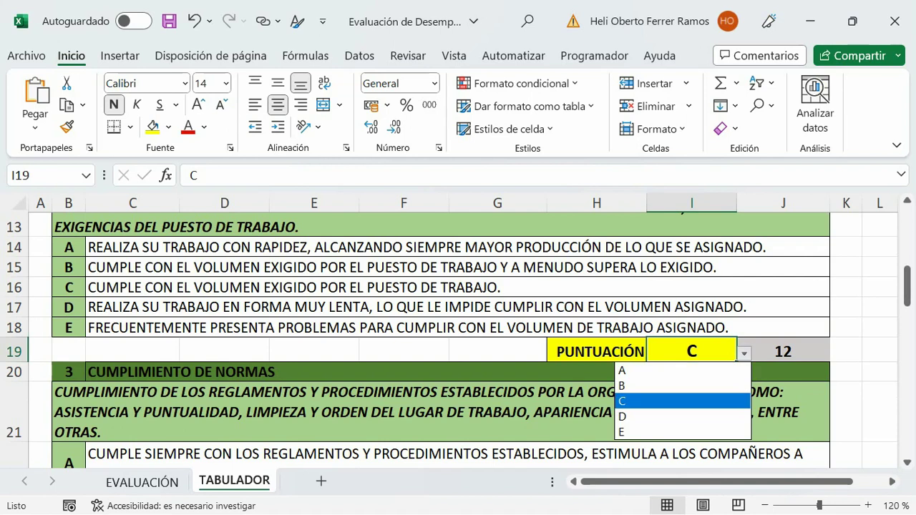
click(705, 369)
scroll(710, 378, down, 3)
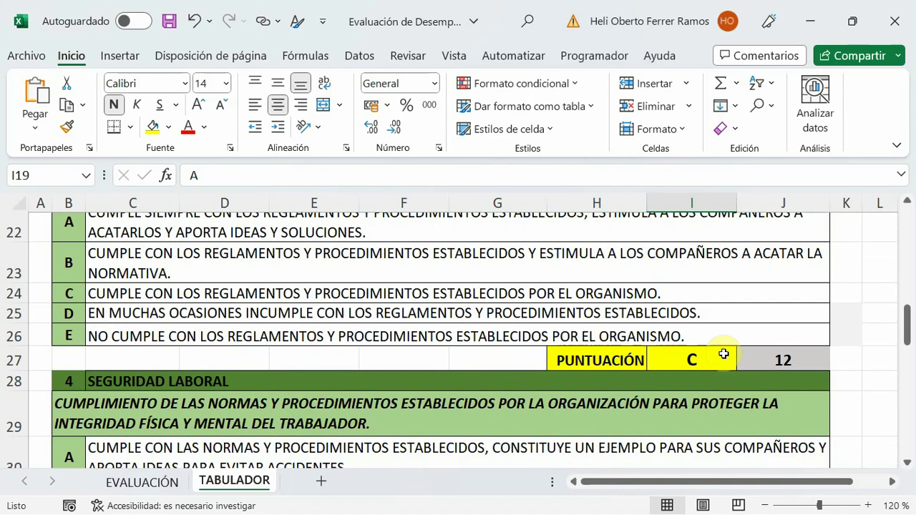
click(729, 359)
click(745, 362)
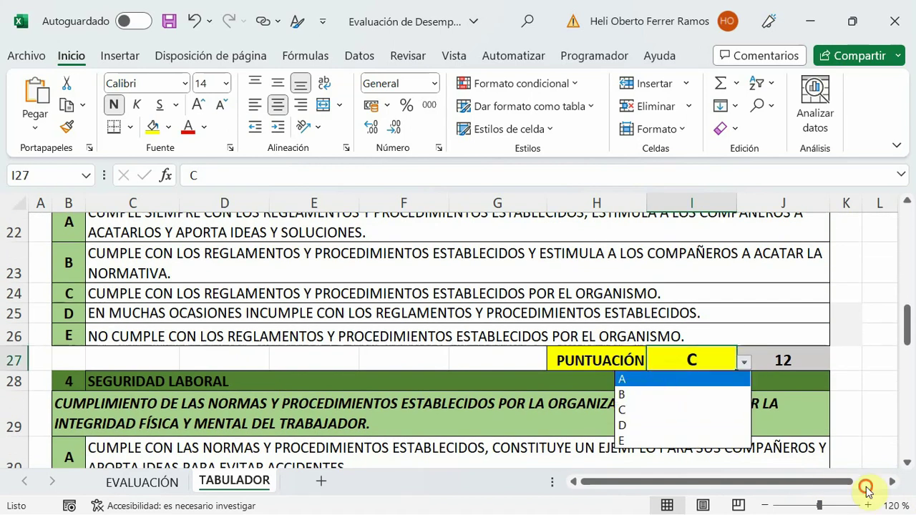
click(682, 376)
scroll(695, 392, down, 3)
Rate Seguridad Laboral and Trabajo en Equipo as A, then confirm B16 on EVALUACIÓN reads 100.
click(722, 406)
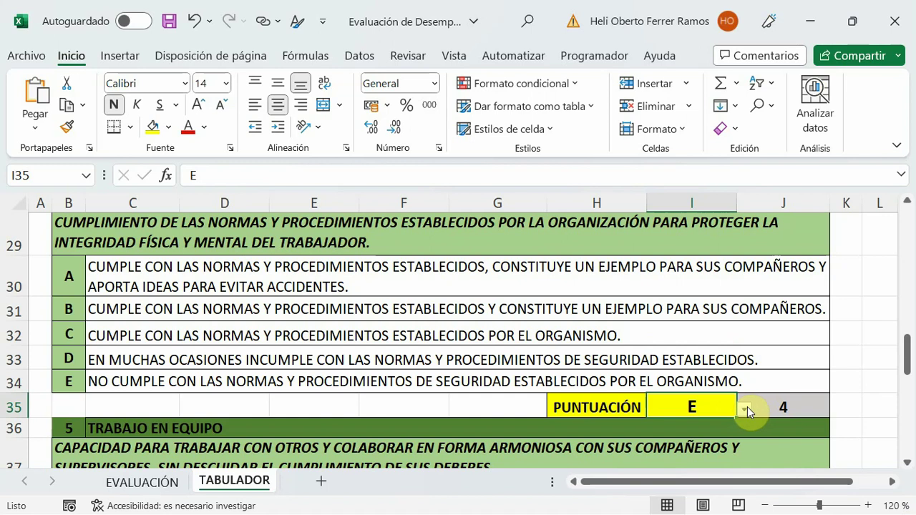
click(744, 406)
click(644, 423)
scroll(675, 421, down, 3)
scroll(675, 420, down, 1)
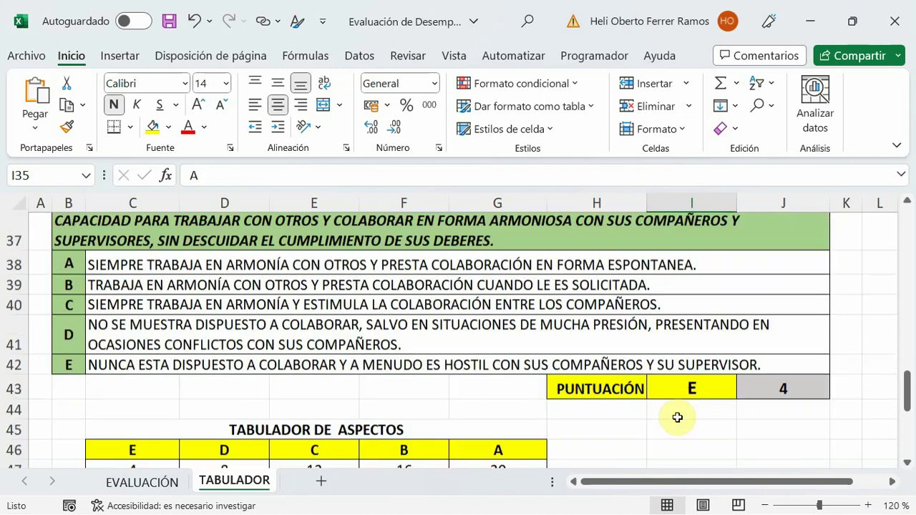
click(716, 380)
click(744, 377)
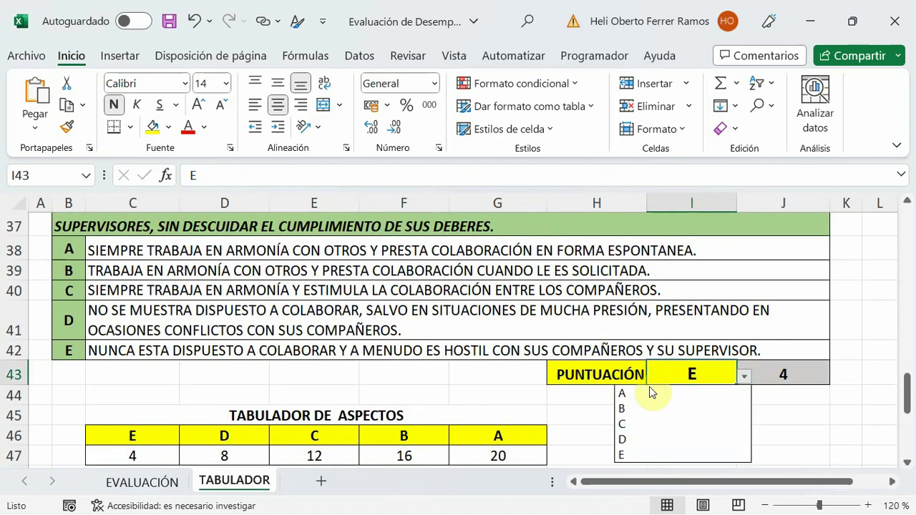
click(646, 393)
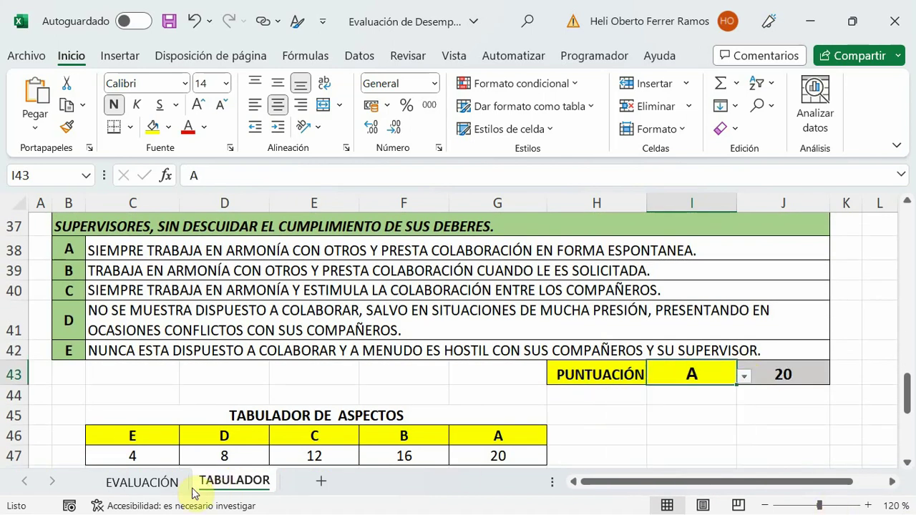
click(141, 482)
click(83, 329)
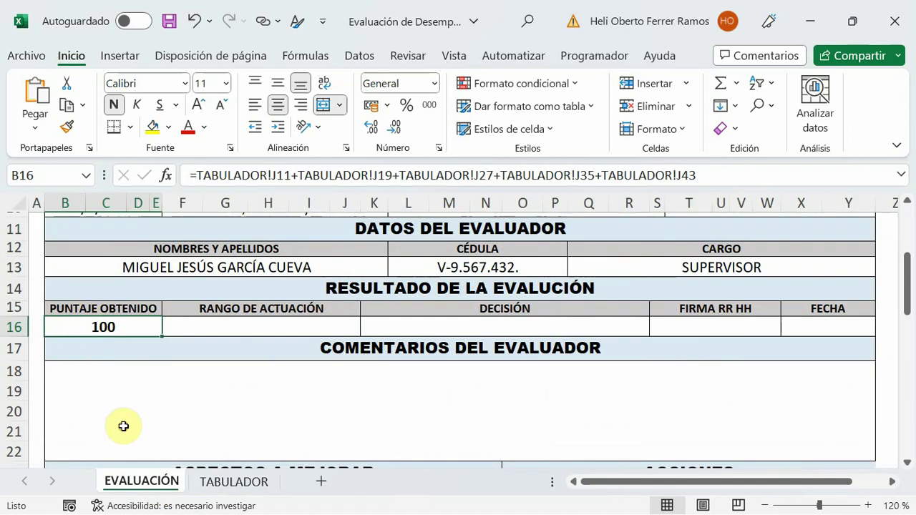
On the TABULADOR sheet, check the J11 score formula and rate Calidad de Trabajo (I11) as E.
click(229, 482)
scroll(883, 465, up, 3)
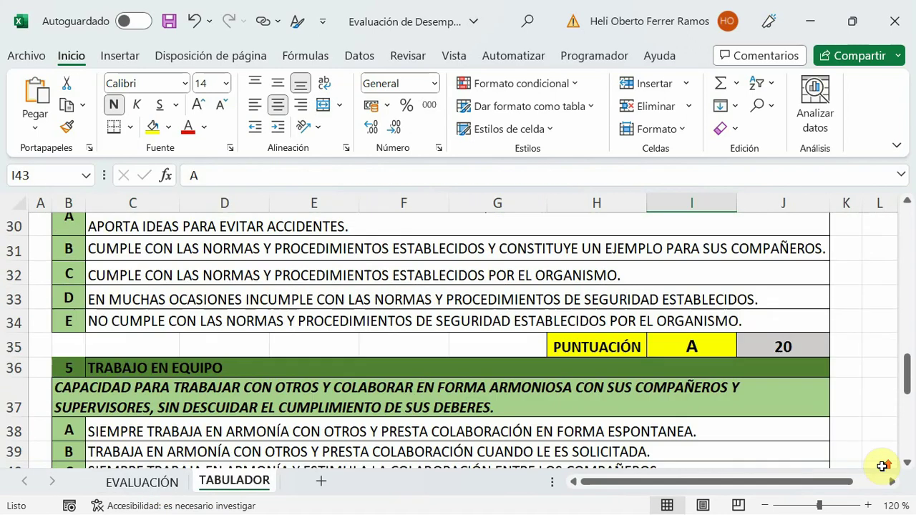
scroll(883, 465, up, 3)
scroll(870, 470, up, 4)
scroll(869, 470, up, 2)
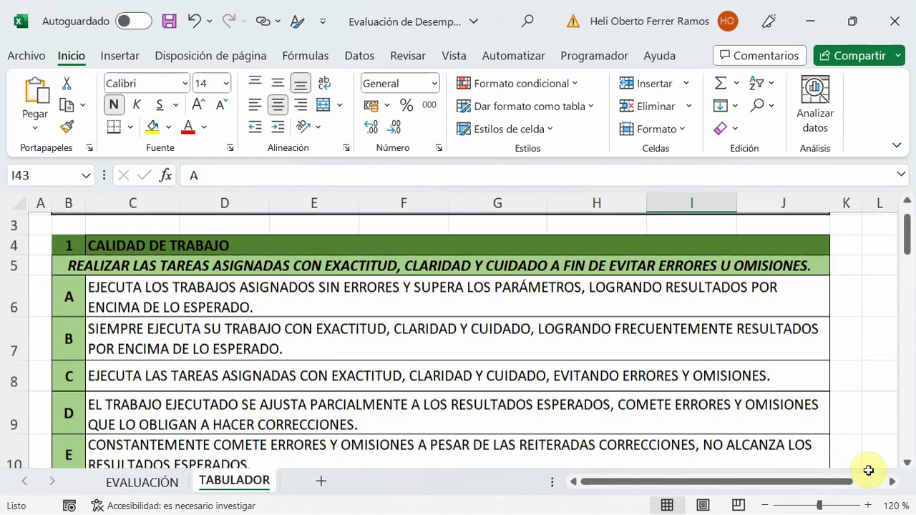
scroll(870, 470, down, 2)
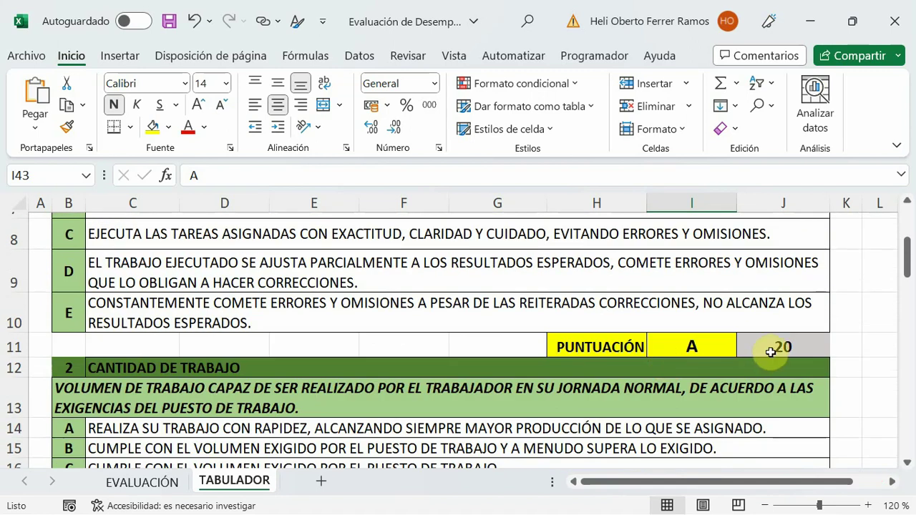
click(770, 347)
click(719, 348)
click(744, 349)
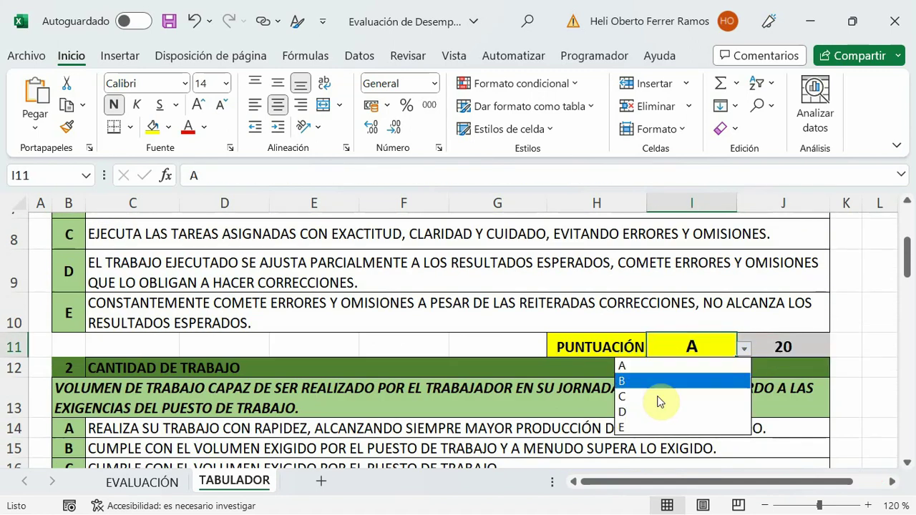
click(640, 427)
Rate Cantidad de Trabajo (I19) and Cumplimiento de Normas (I27) as E.
scroll(691, 413, down, 1)
scroll(690, 414, down, 1)
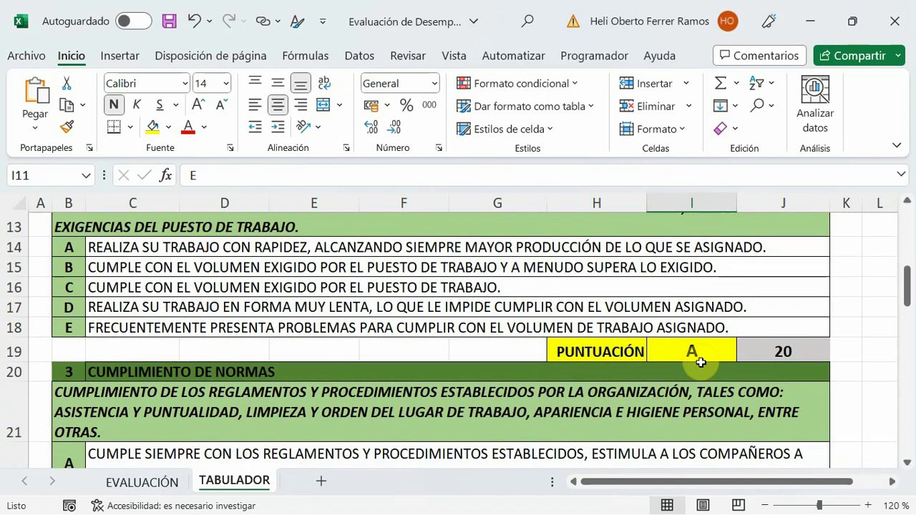
click(704, 349)
click(744, 357)
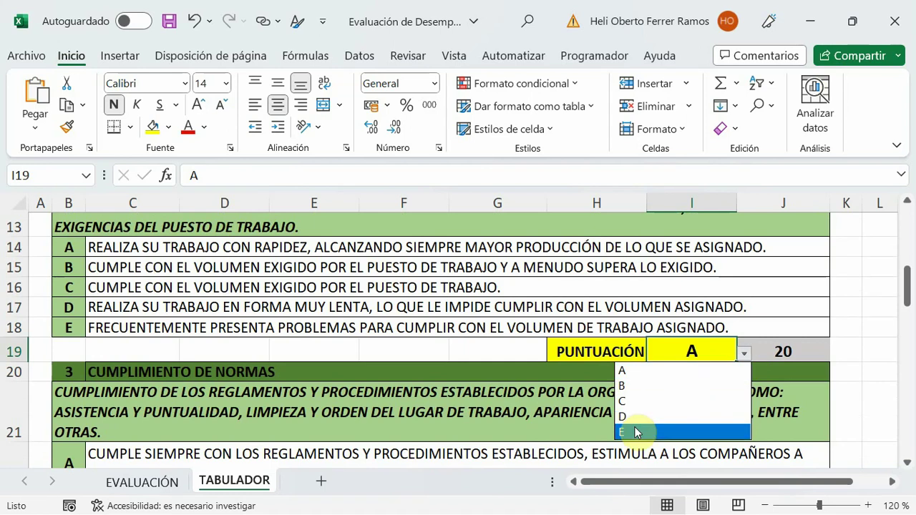
click(637, 429)
scroll(651, 424, down, 2)
scroll(702, 375, down, 1)
click(712, 361)
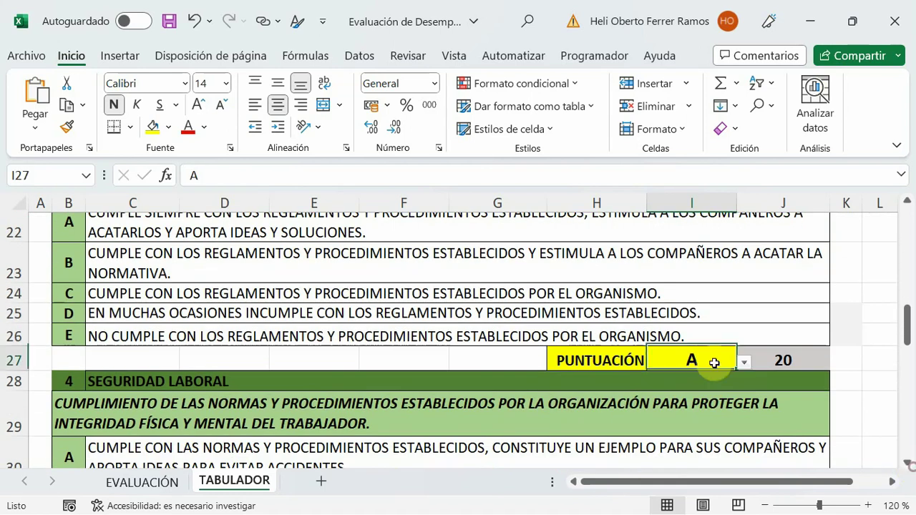
click(744, 363)
click(645, 440)
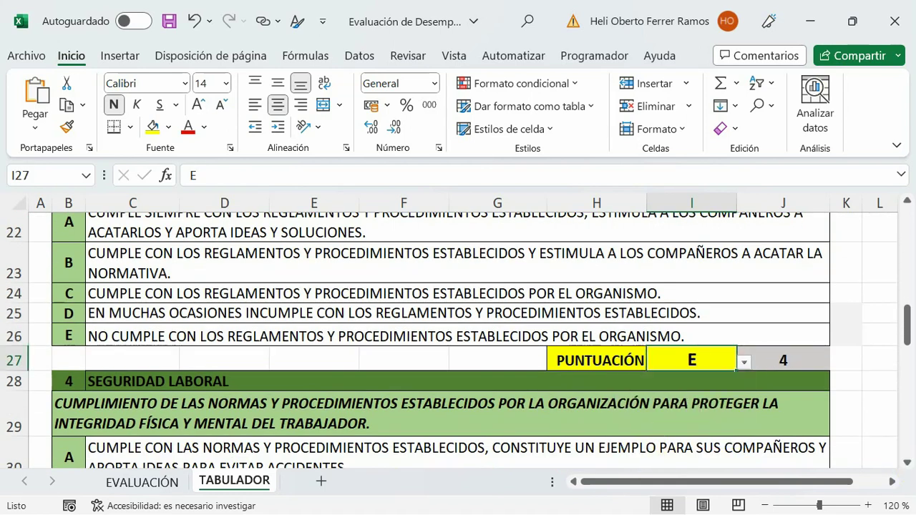
Rate Seguridad Laboral (I35) and Trabajo en Equipo (I43) as E, then confirm the EVALUACIÓN total reads 20.
scroll(685, 413, down, 2)
scroll(705, 353, down, 2)
click(743, 348)
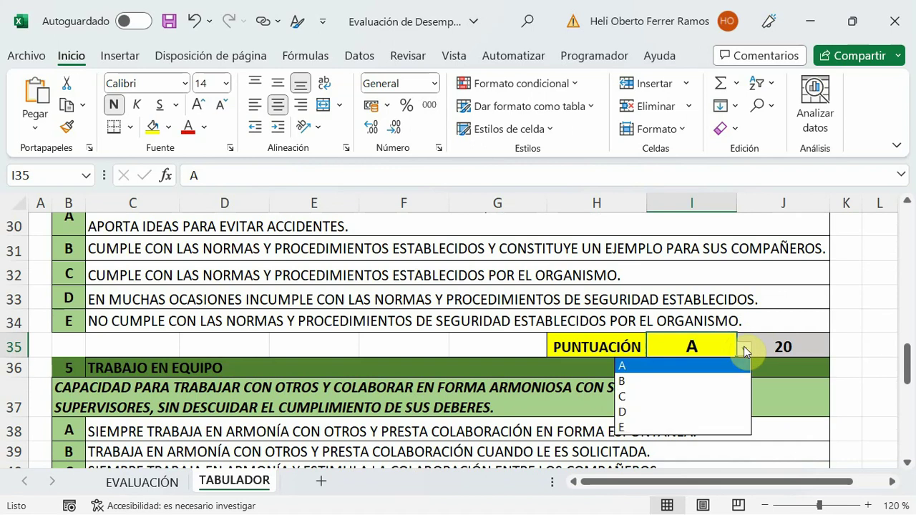
click(632, 426)
scroll(671, 424, down, 2)
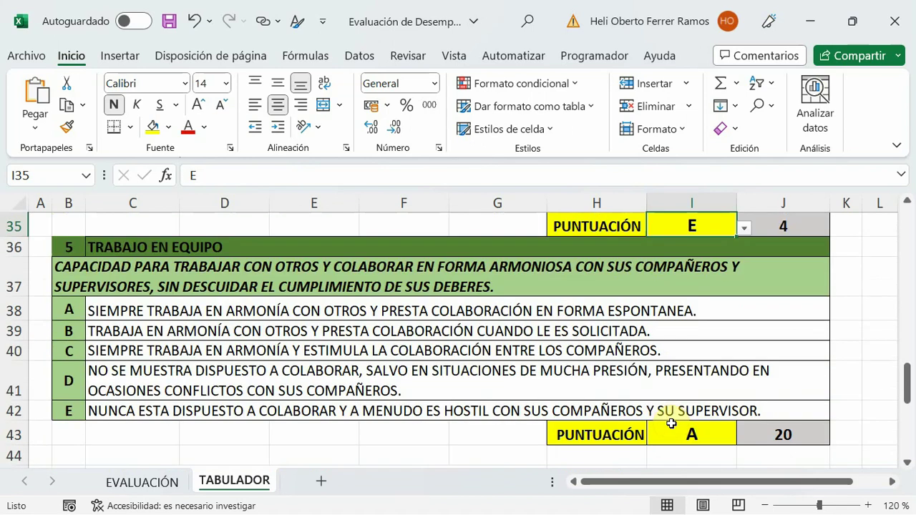
scroll(706, 239, down, 2)
click(706, 214)
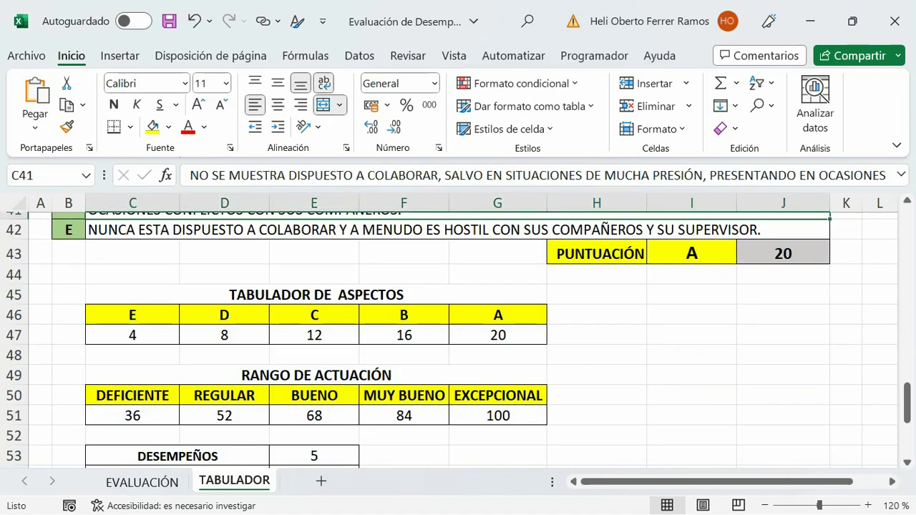
scroll(723, 265, up, 1)
scroll(722, 279, up, 1)
click(698, 430)
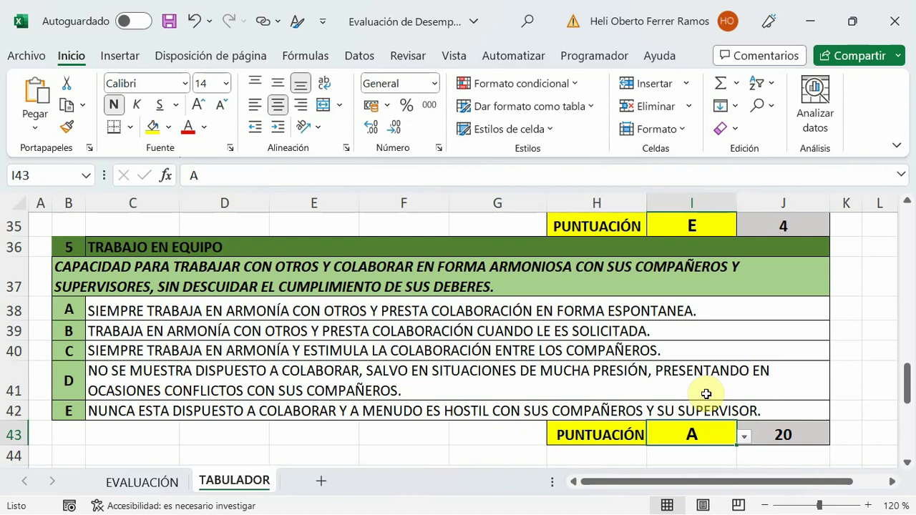
scroll(699, 387, down, 1)
click(743, 383)
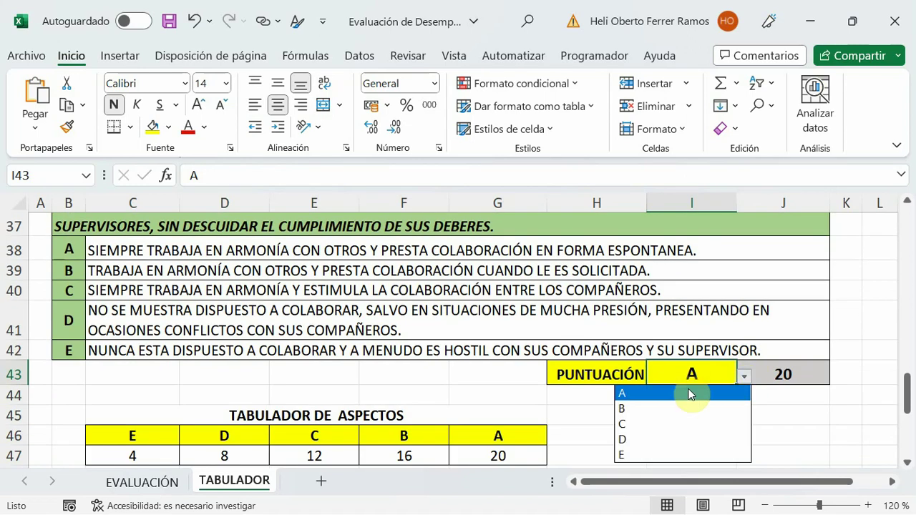
click(624, 454)
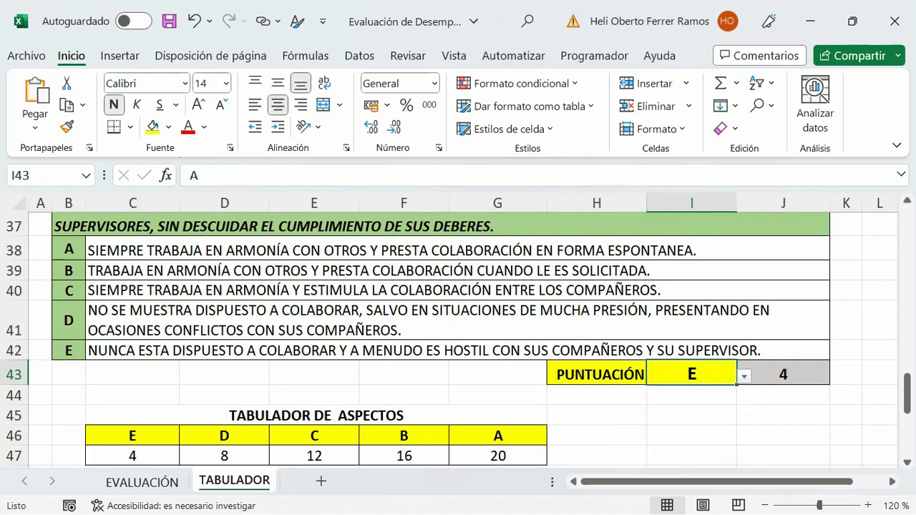
click(161, 492)
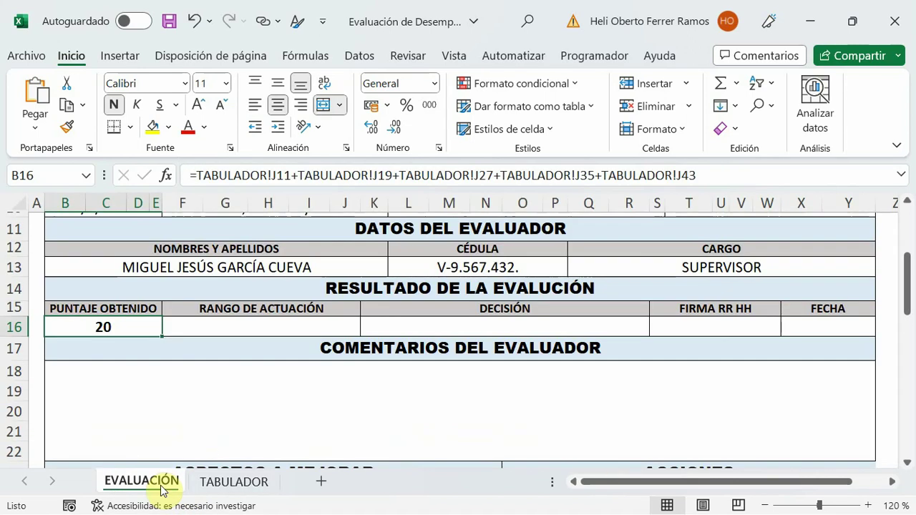
click(276, 415)
scroll(286, 436, down, 1)
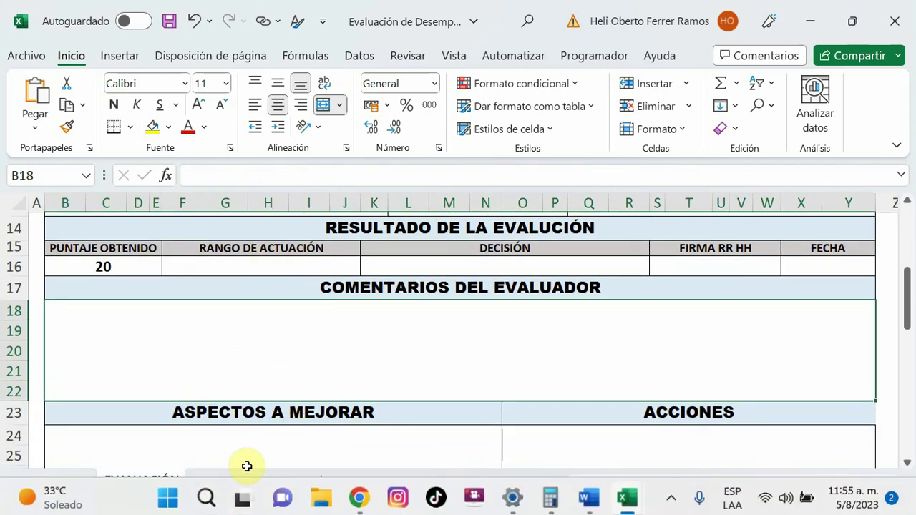
click(234, 482)
scroll(401, 420, down, 2)
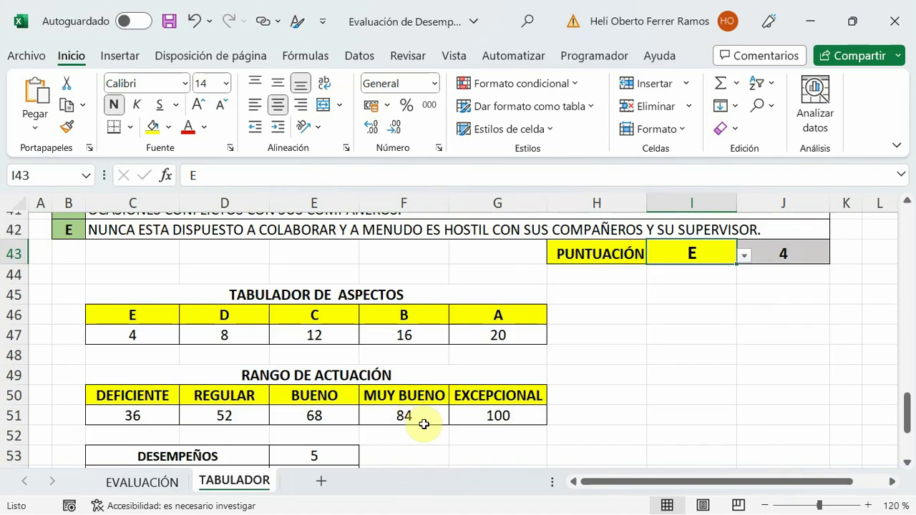
scroll(422, 423, down, 2)
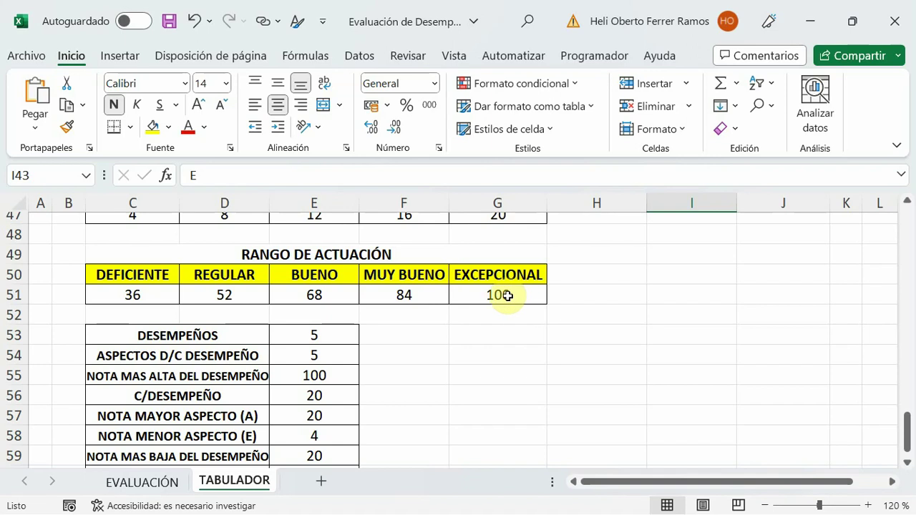
click(158, 482)
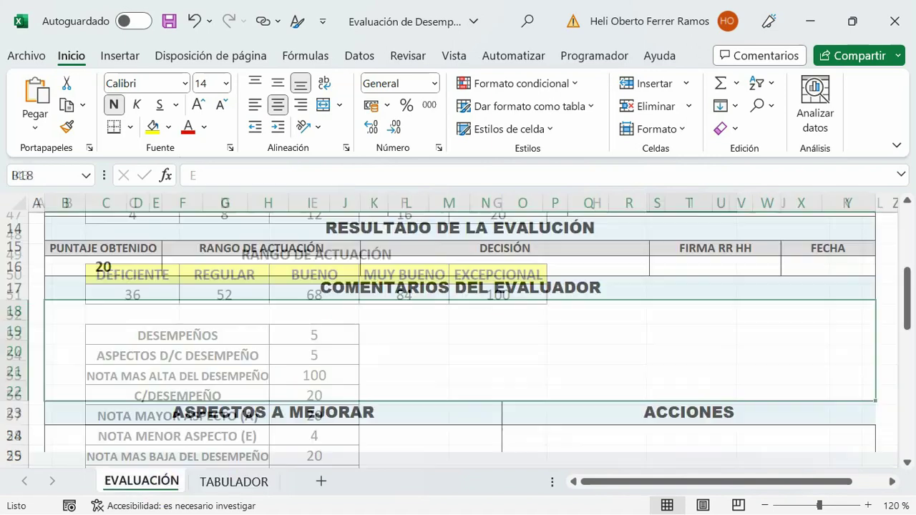
scroll(238, 406, up, 1)
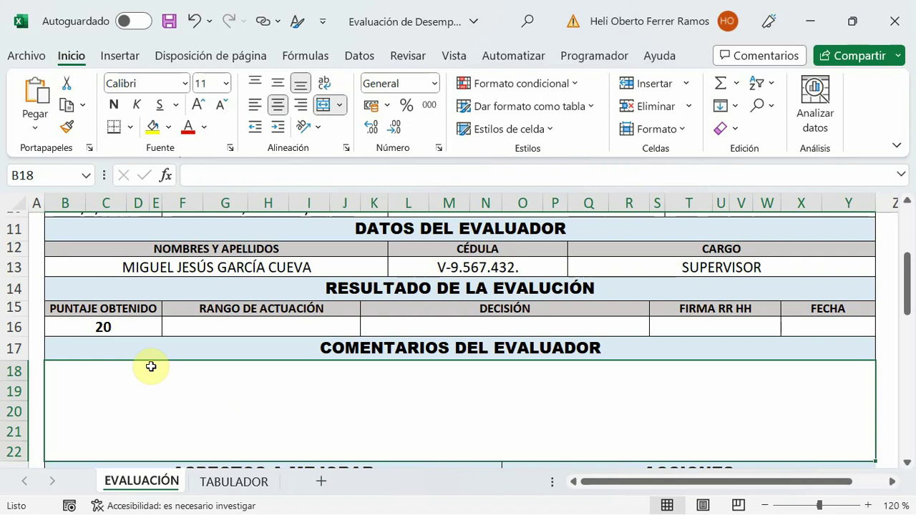
click(233, 325)
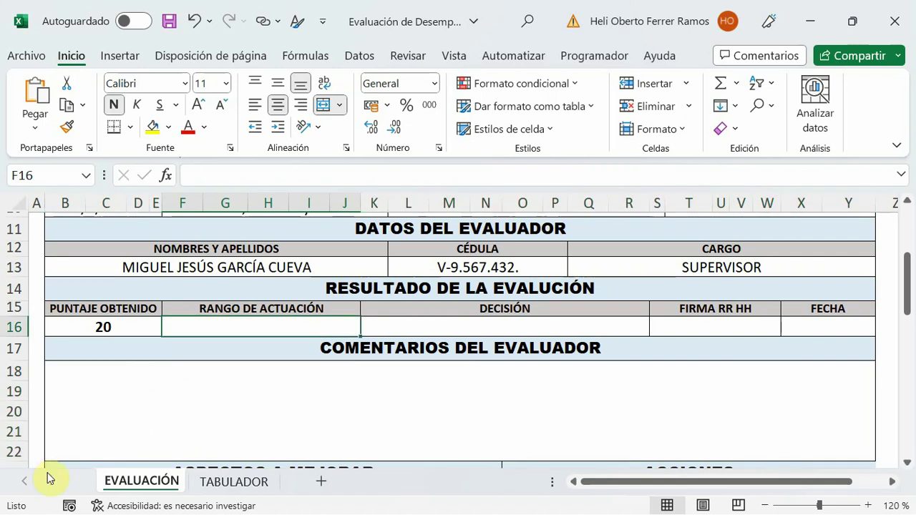
In F16 begin =SI(B16<=16;"DEFICIENTE";SI( to grade the score.
click(219, 174)
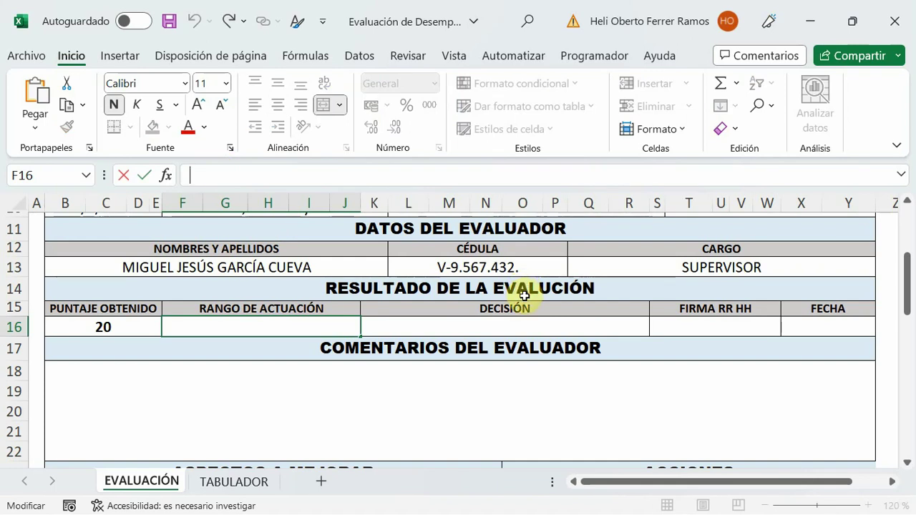
text(SI)
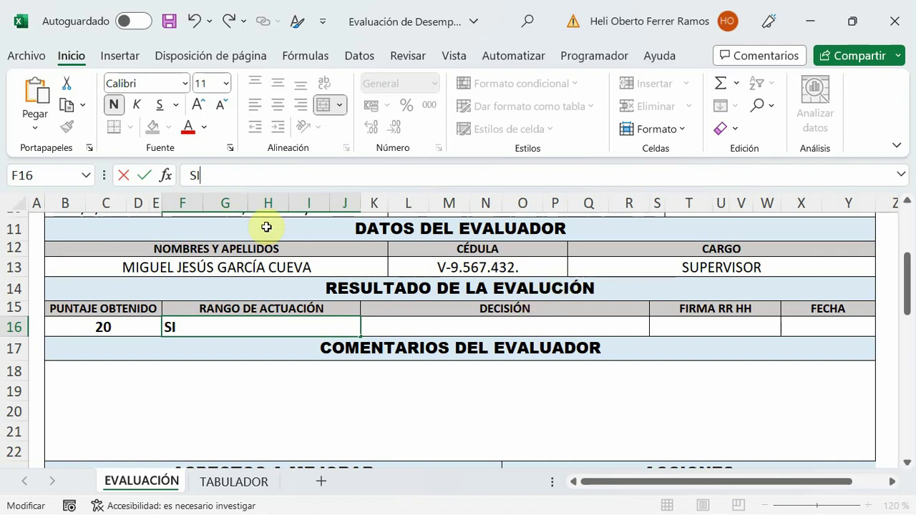
text(=SI)
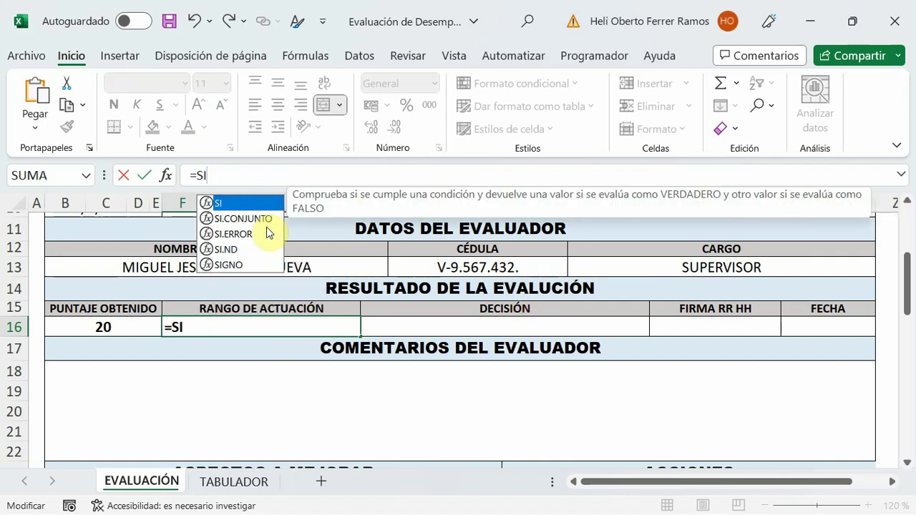
text(()
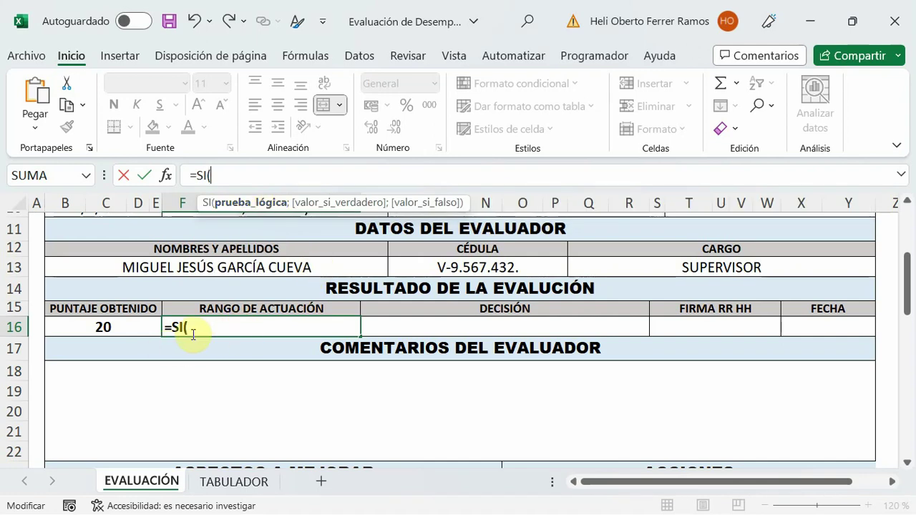
click(109, 328)
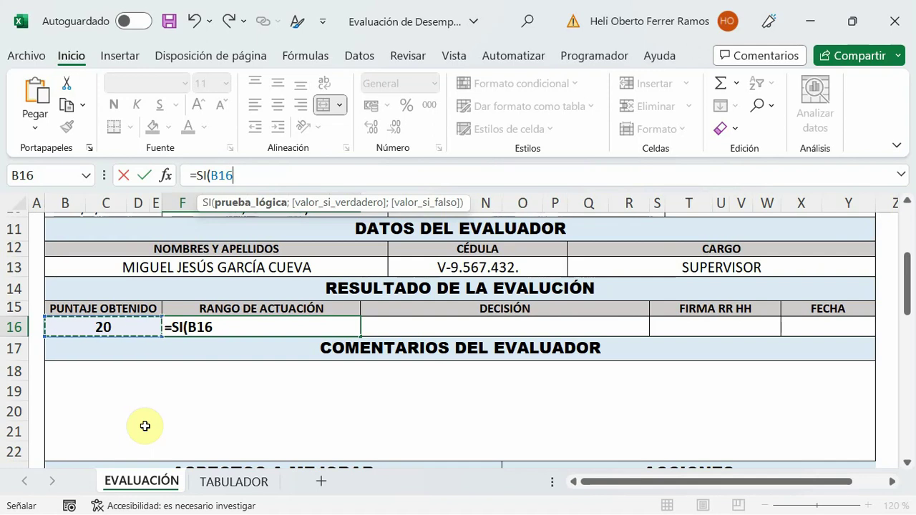
text(<)
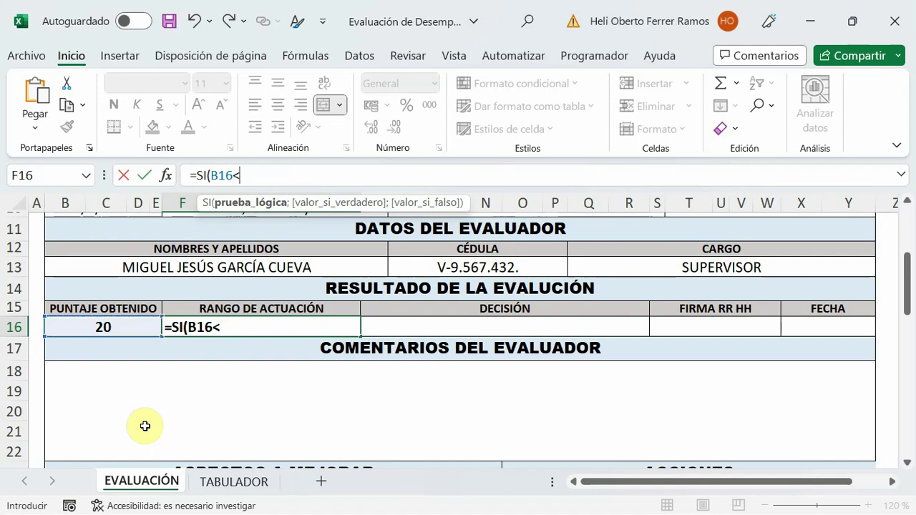
text(=16)
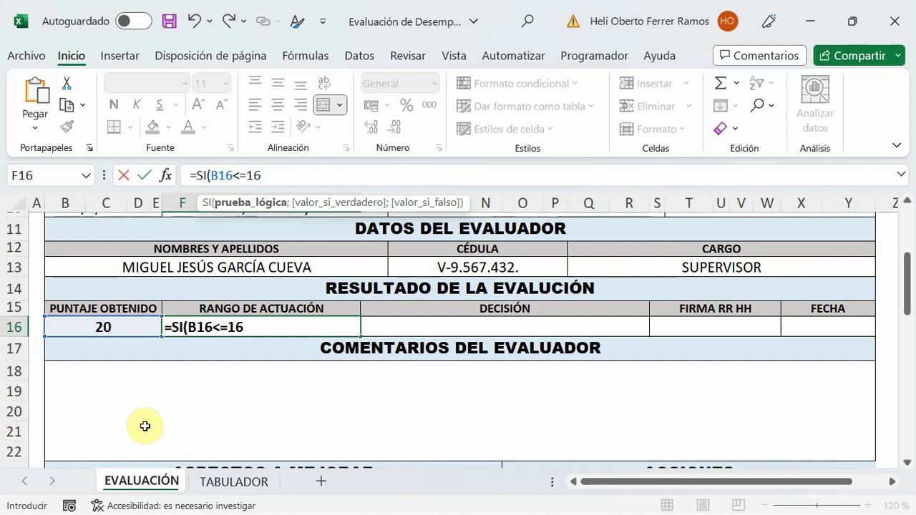
text(;)
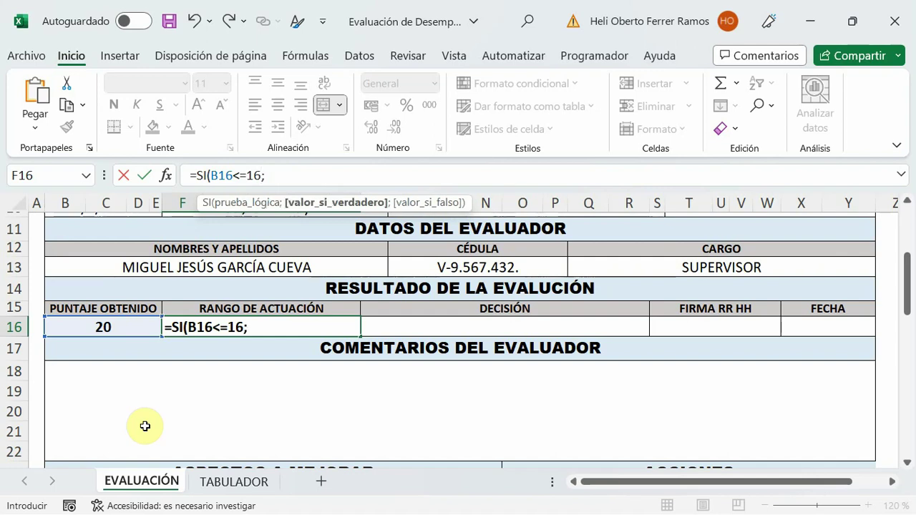
text(")
text(DEF)
text(ICIENTE)
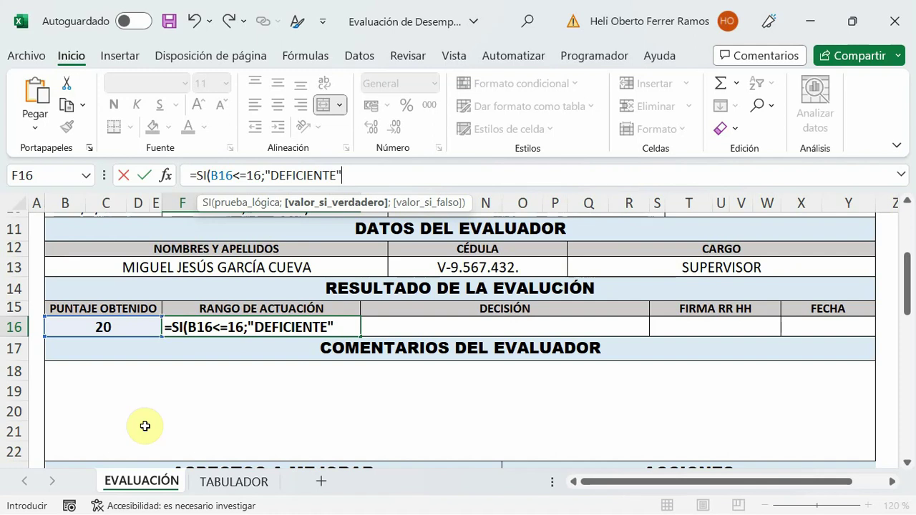
text(;S)
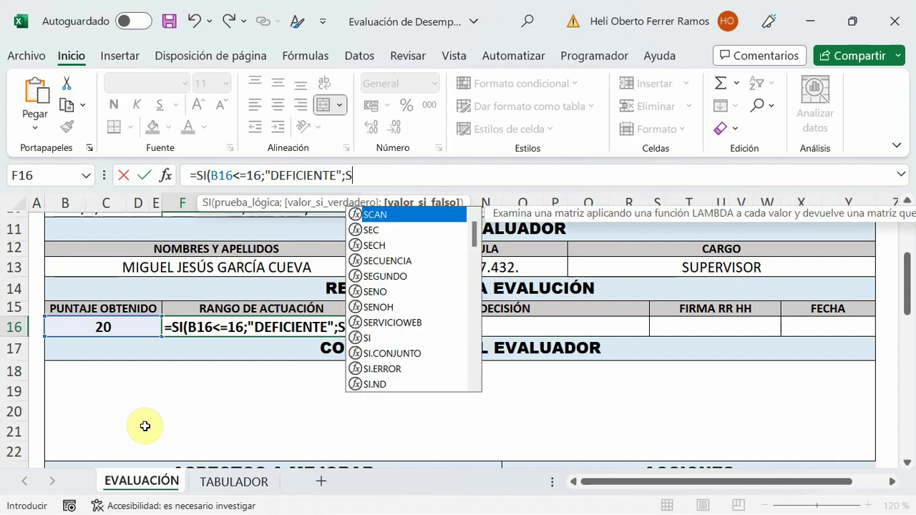
text(I)
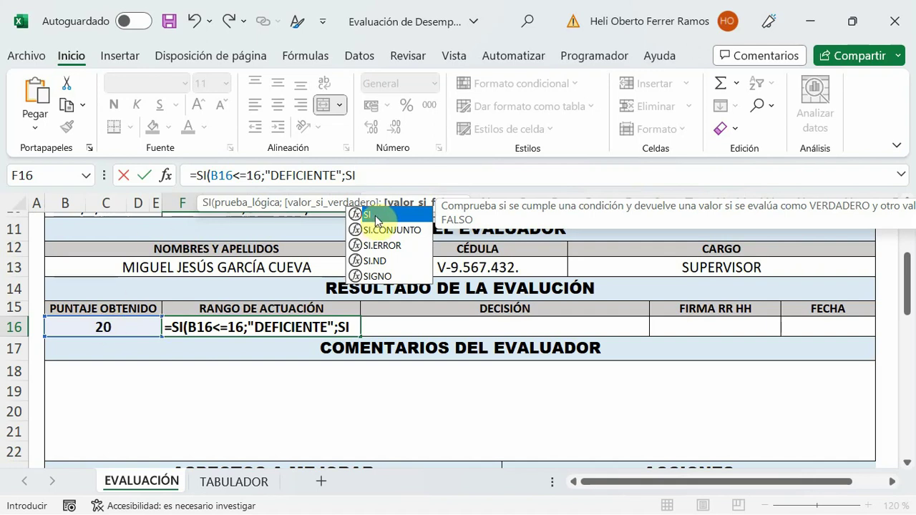
text(()
Add the nested test B16<=52 returning "REGULAR" and open another SI, removing a stray 0.
click(100, 327)
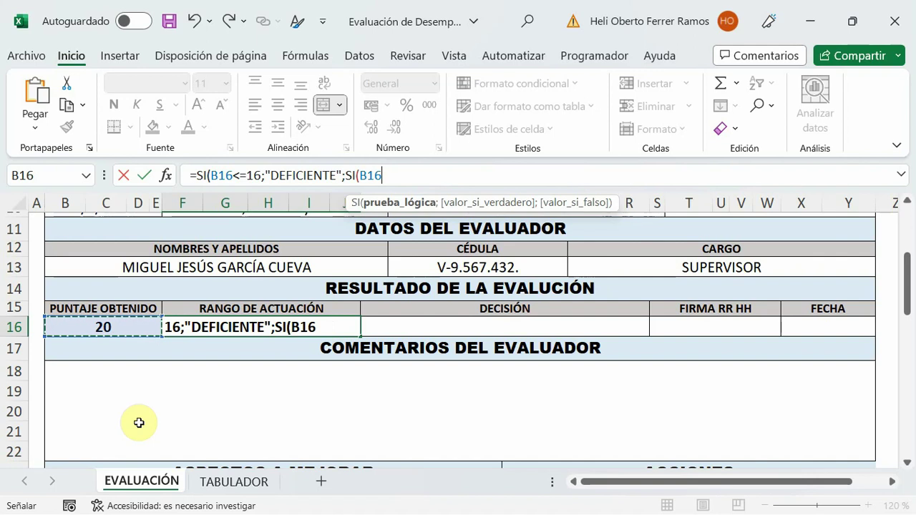
text(<0)
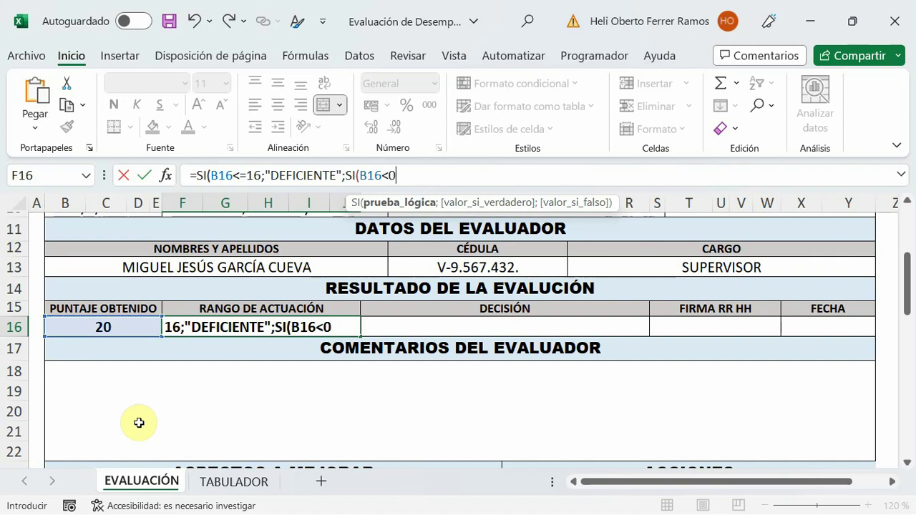
key(BackSpace)
text(=52)
text(;")
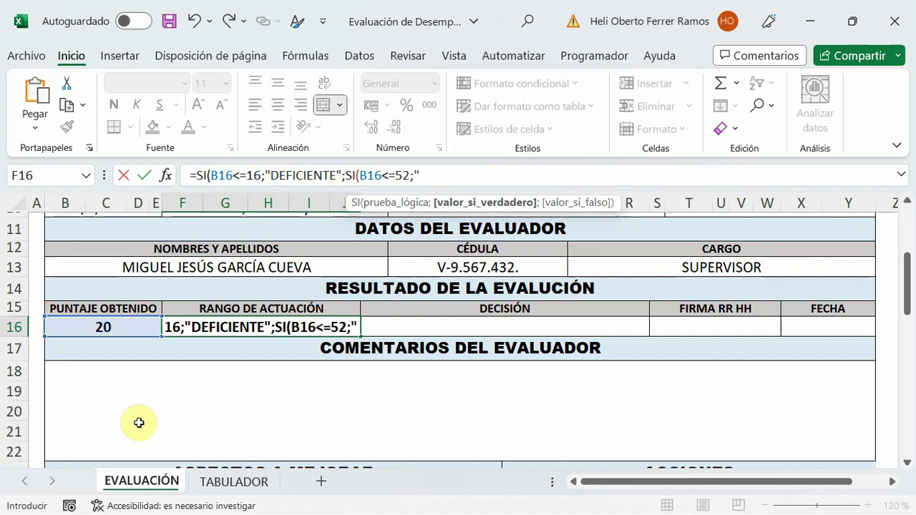
text(REGU)
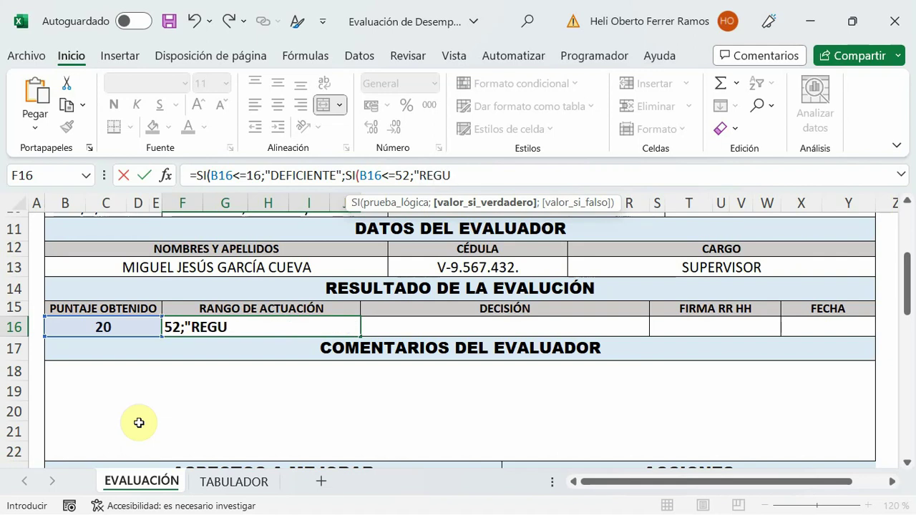
text(LAR")
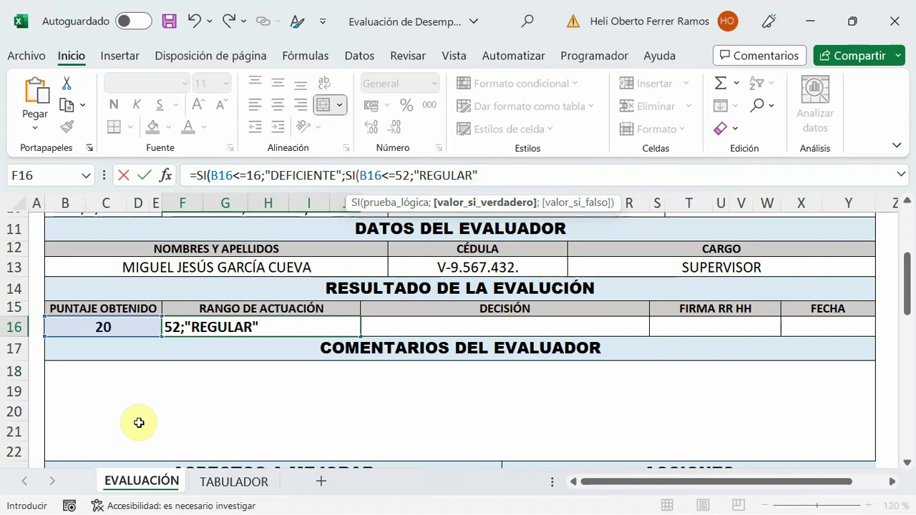
text(;)
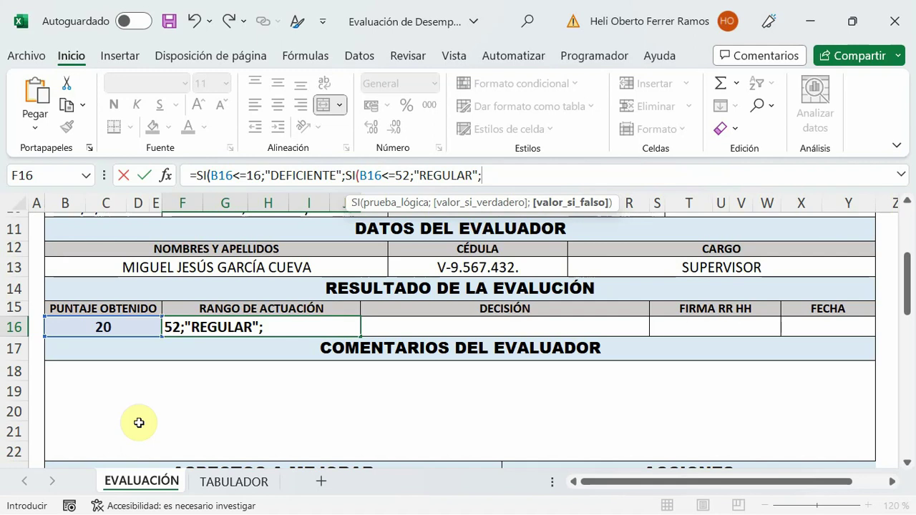
text(SI)
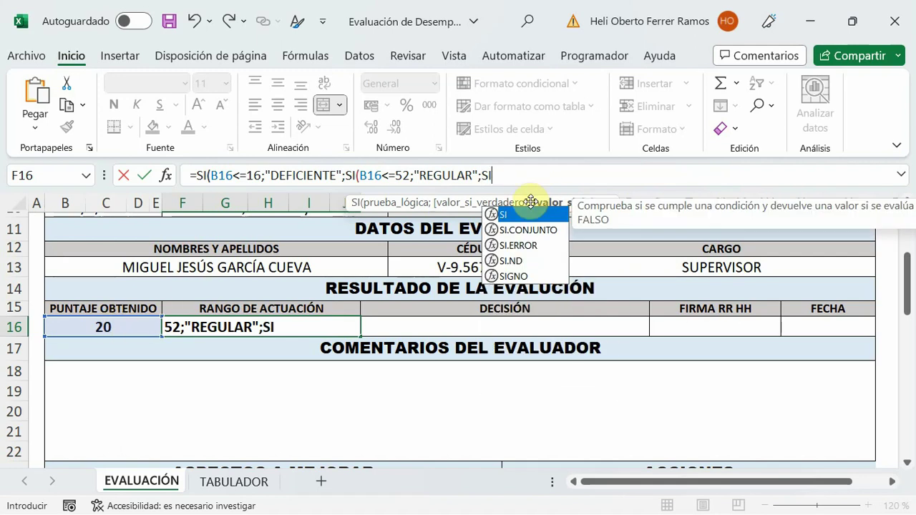
text(()
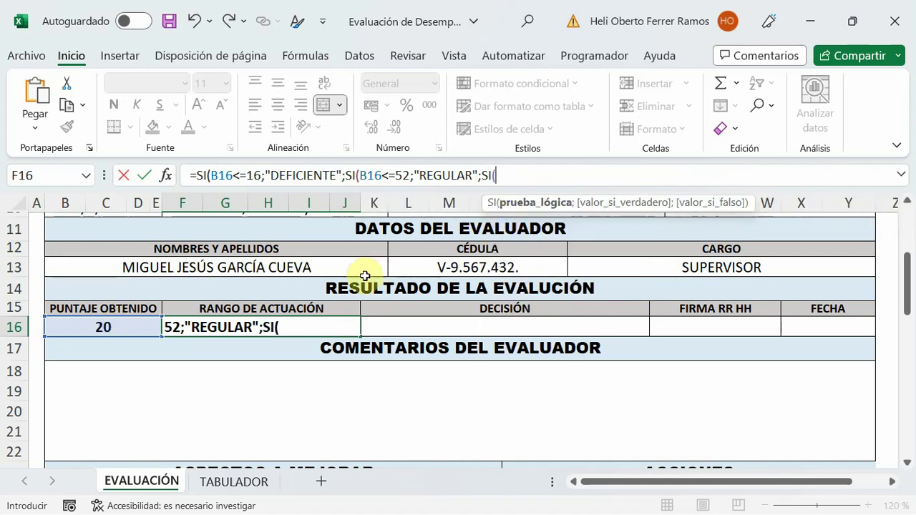
Add the nested test B16<=68 returning "BUENO" and insert another SI from autocomplete.
click(111, 327)
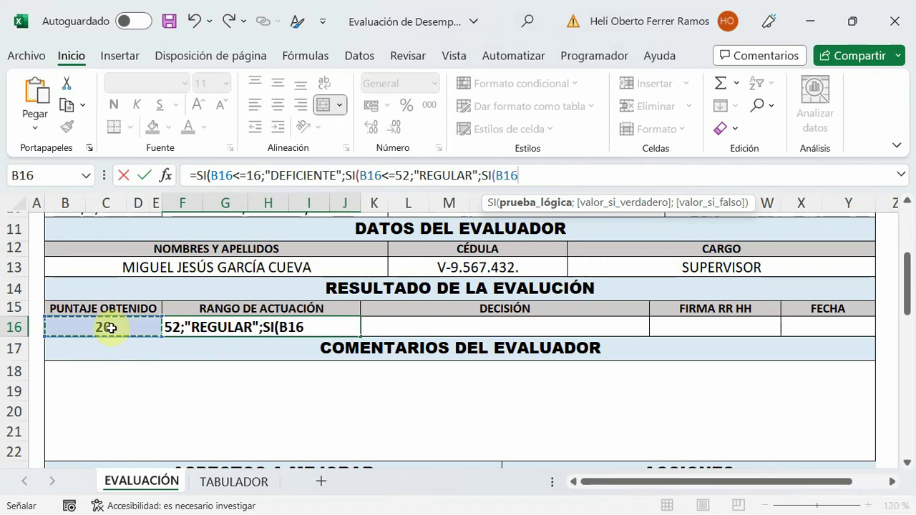
text(<=)
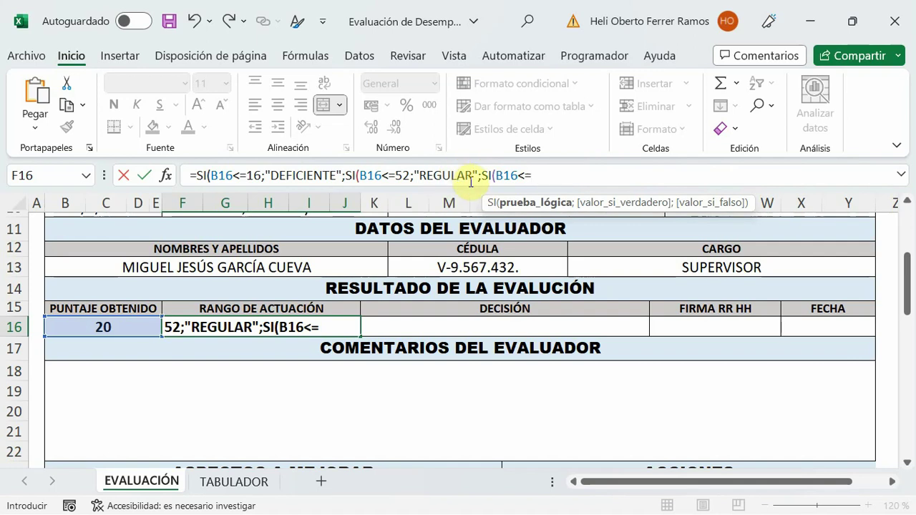
text(68)
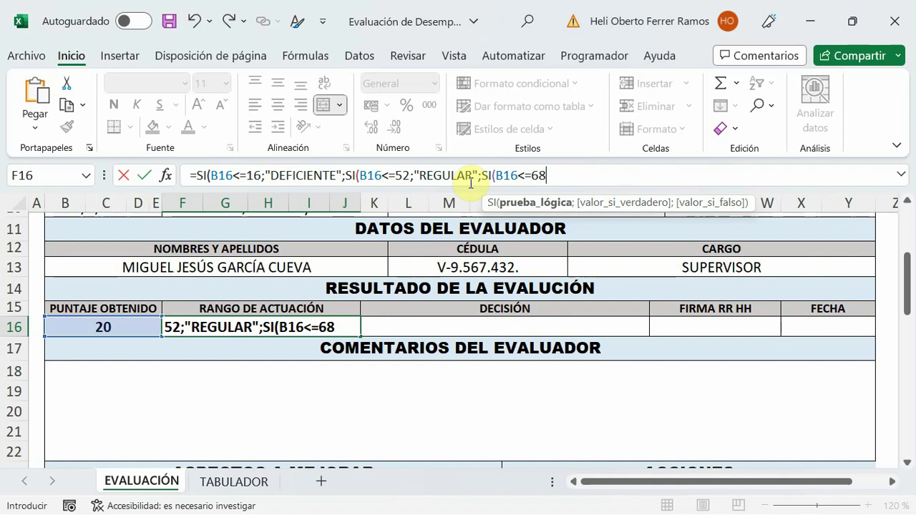
text(;)
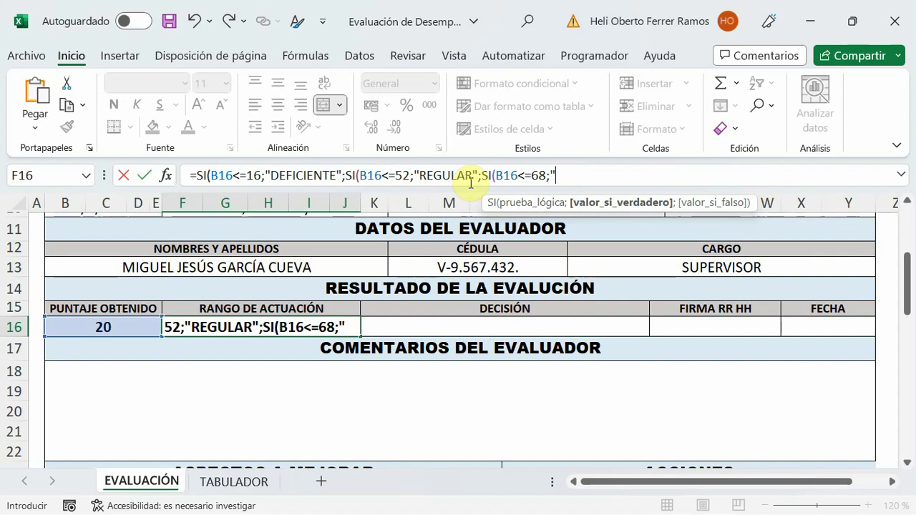
text(BU)
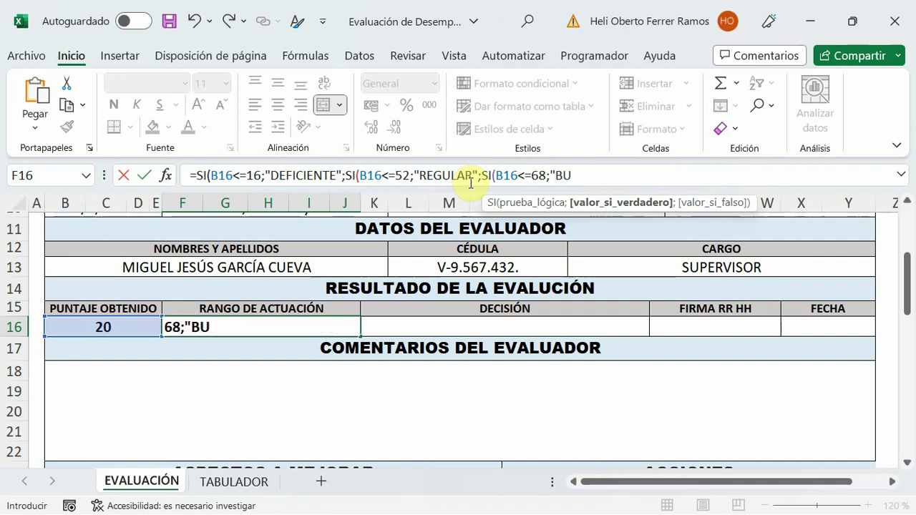
text(ENO)
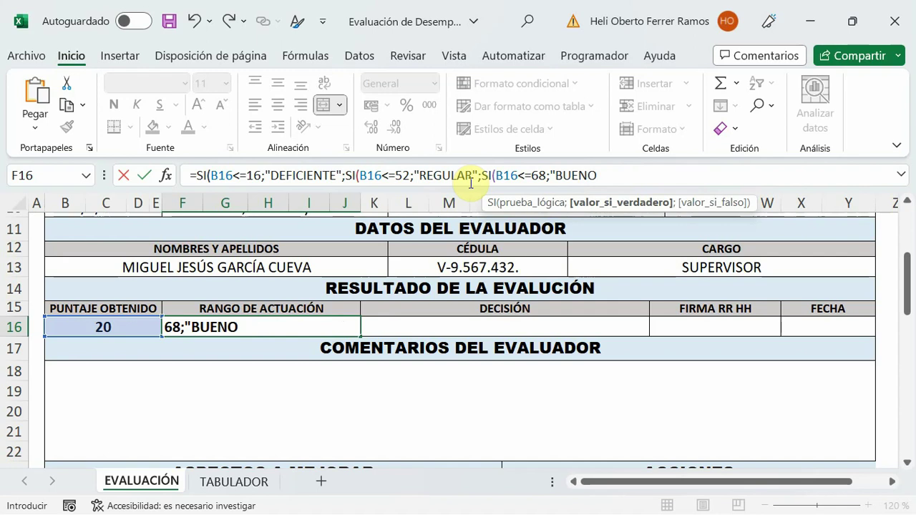
text(";)
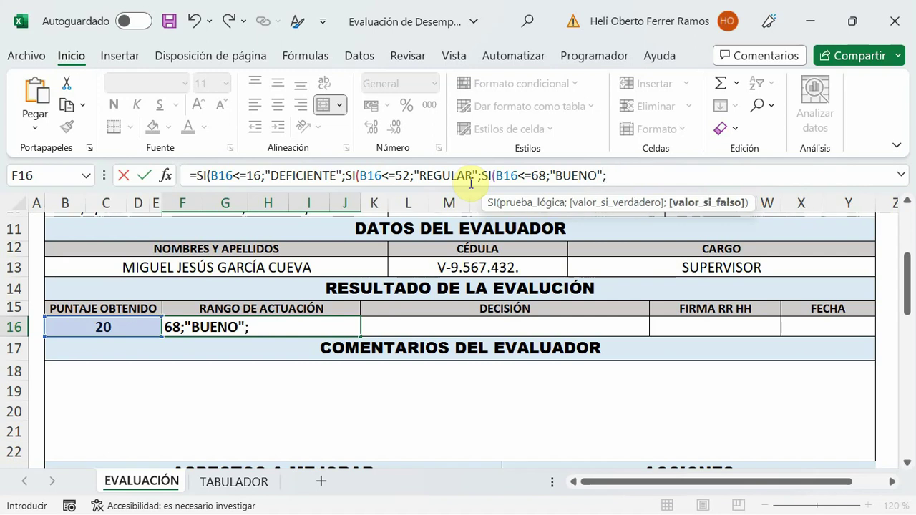
text(S)
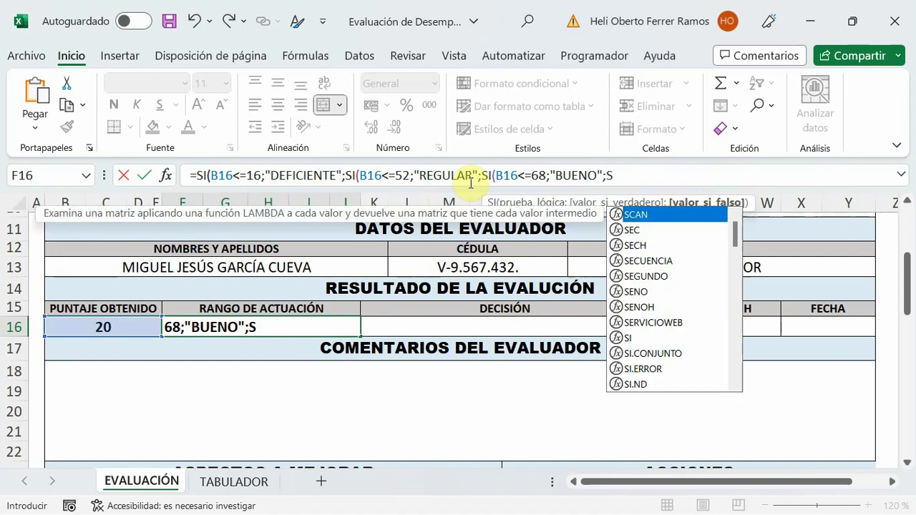
text(I)
double_click(642, 216)
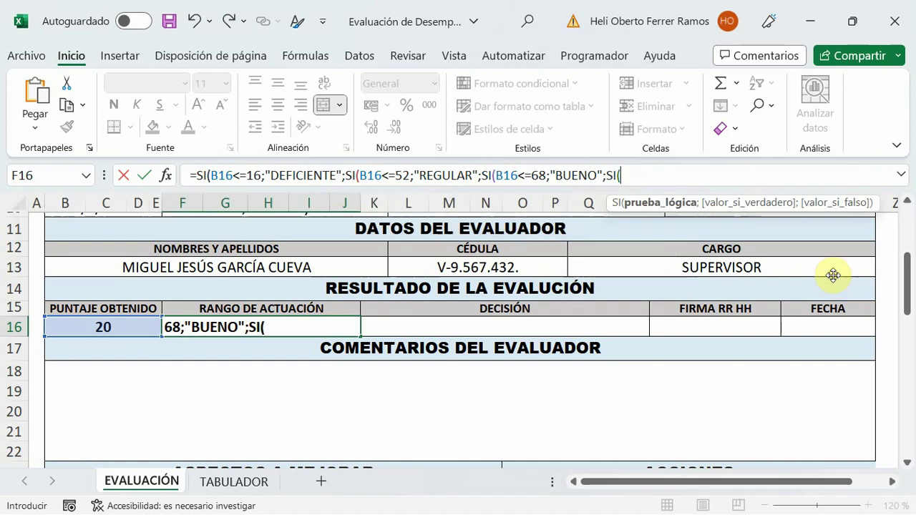
Extend the formula with B16<=84 returning "MUY BUENO" and open a fifth SI.
click(109, 329)
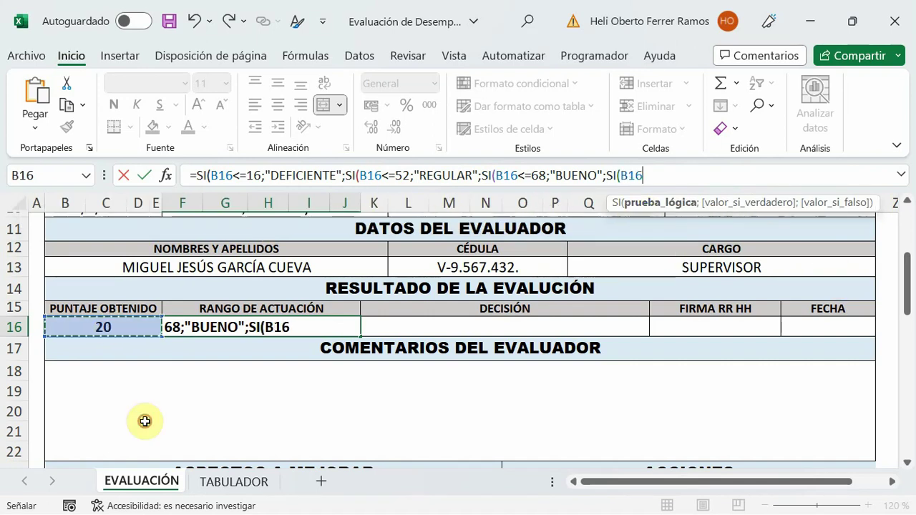
text(<=)
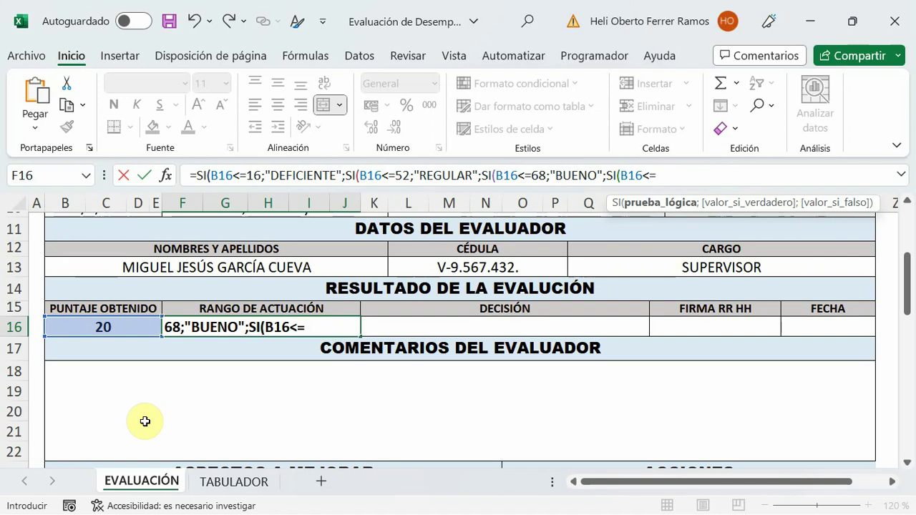
text(84)
text(;)
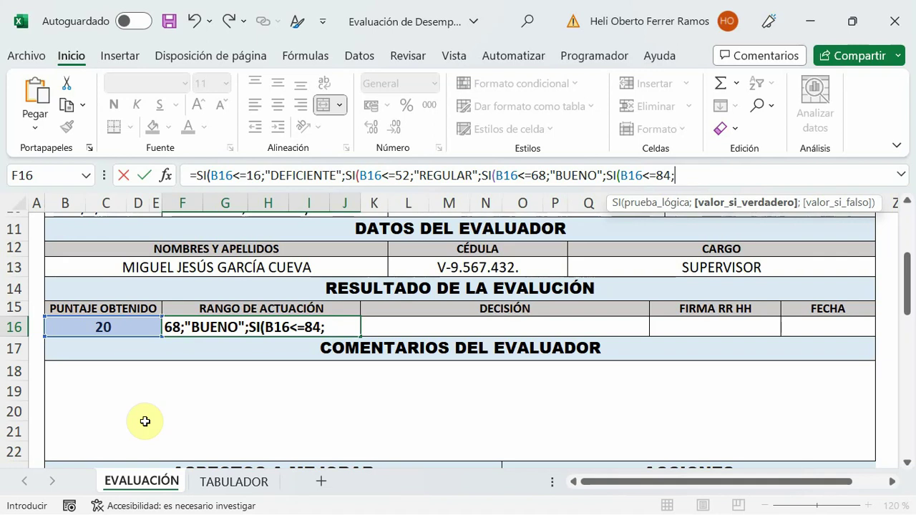
text("MUY )
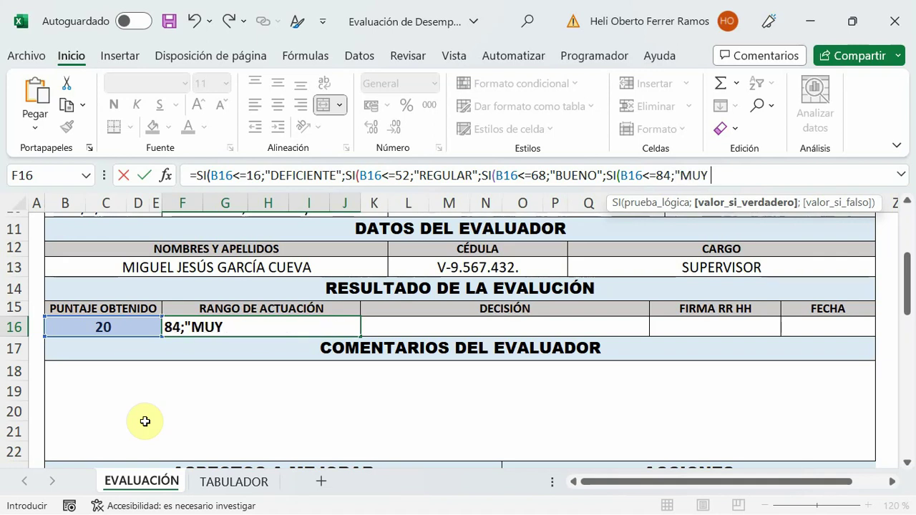
text(BUEN)
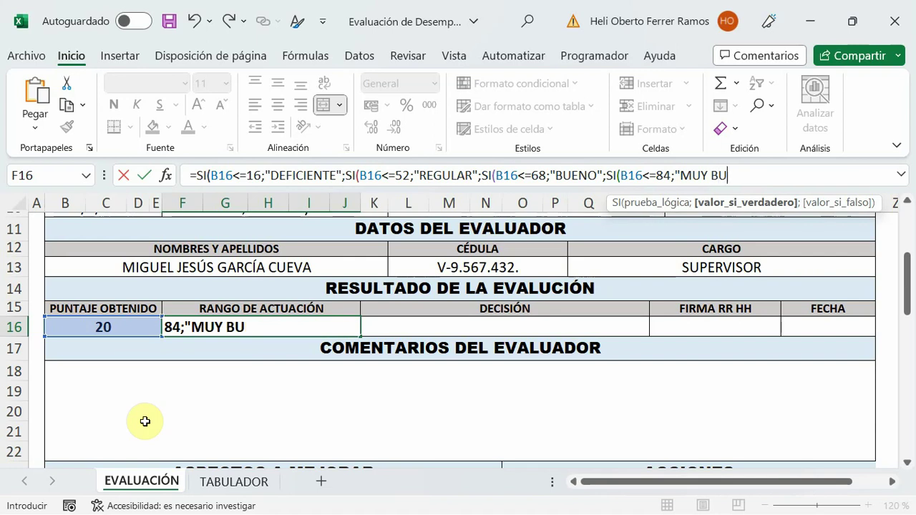
text(O")
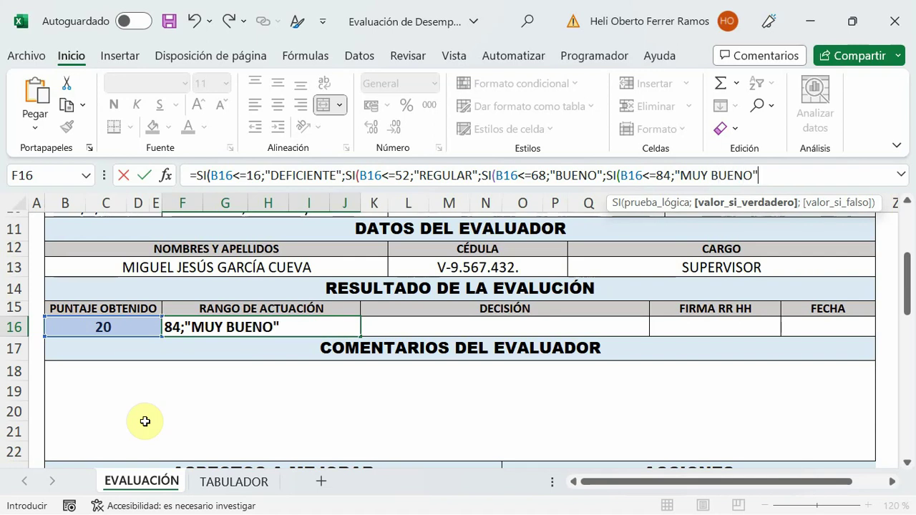
text(;)
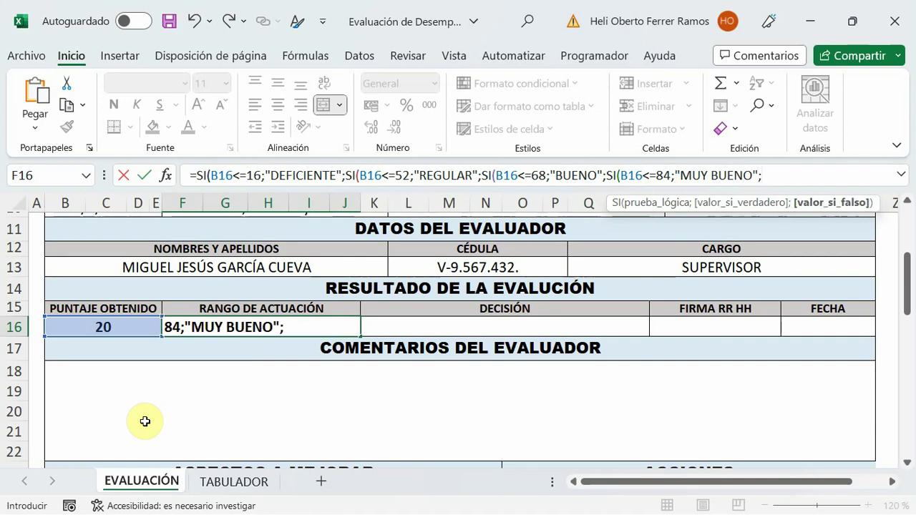
text(SI)
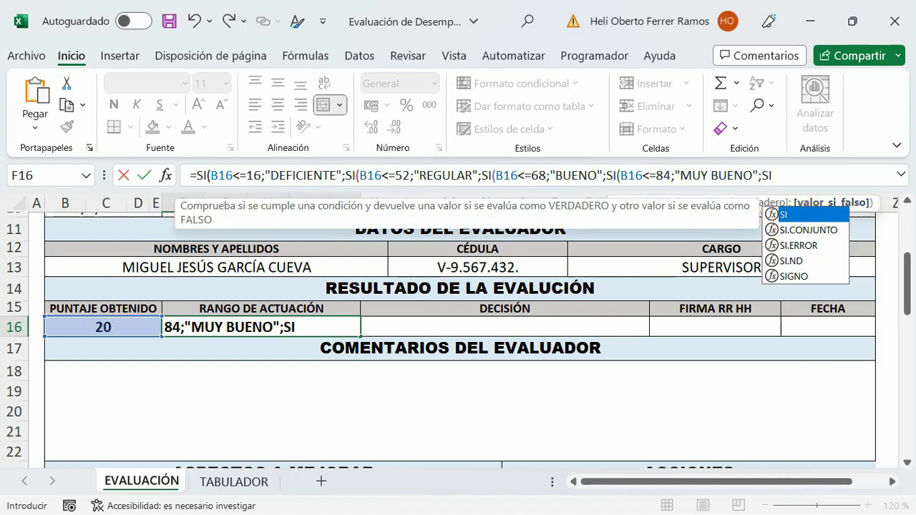
text(()
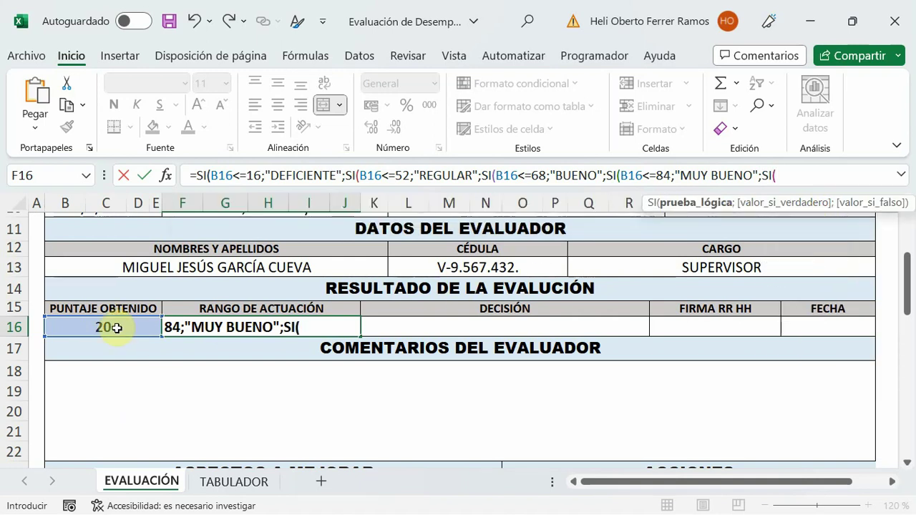
Add the final test B16<=100 returning "EXCEPCIONAL", fixing the label's capitalisation.
click(116, 328)
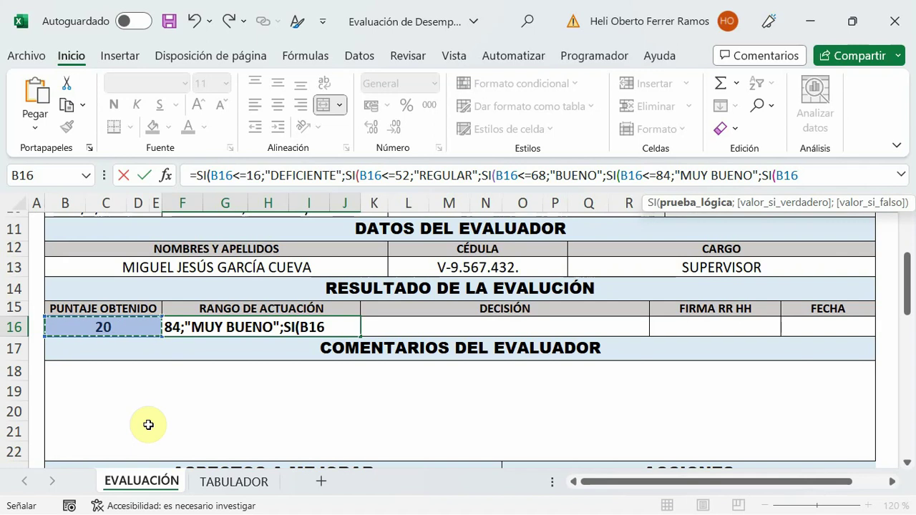
text(<=1)
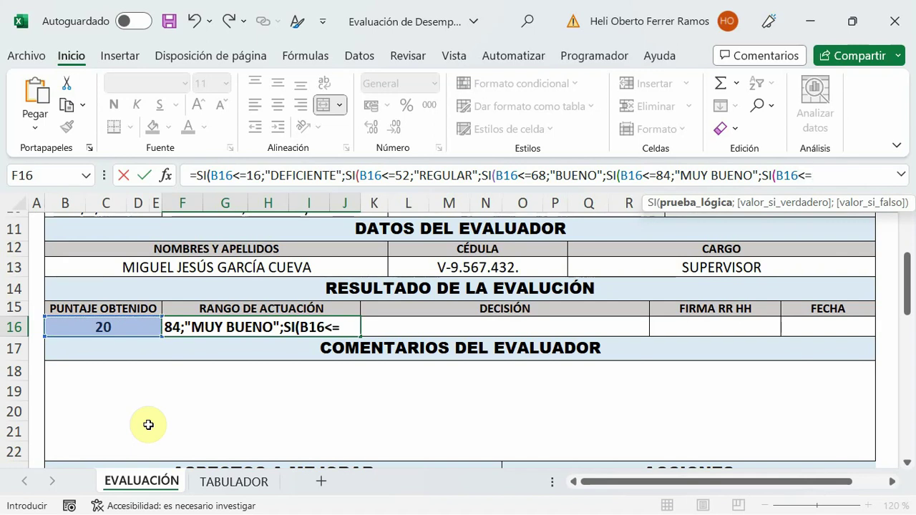
text(00)
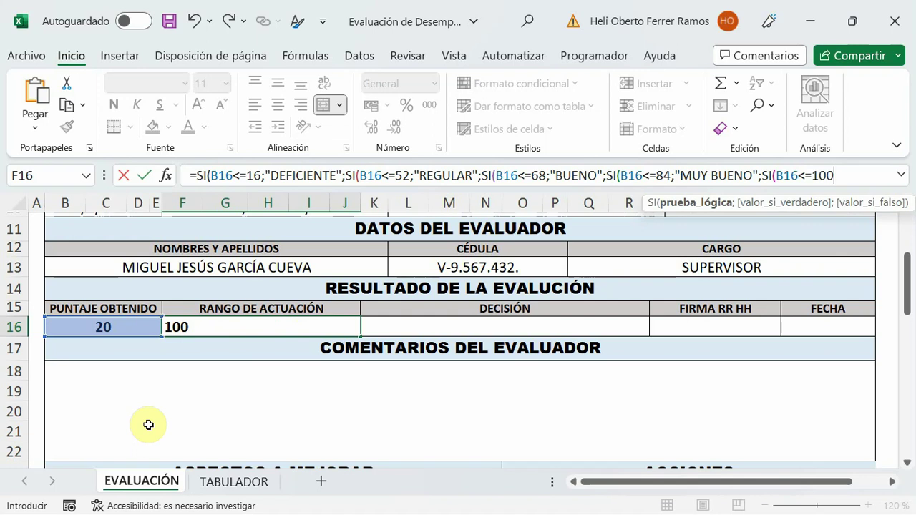
text(;")
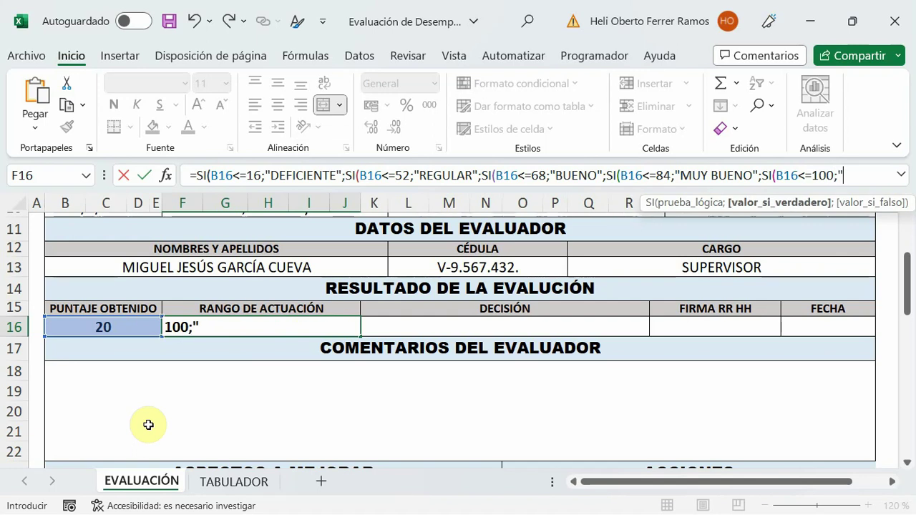
text(e)
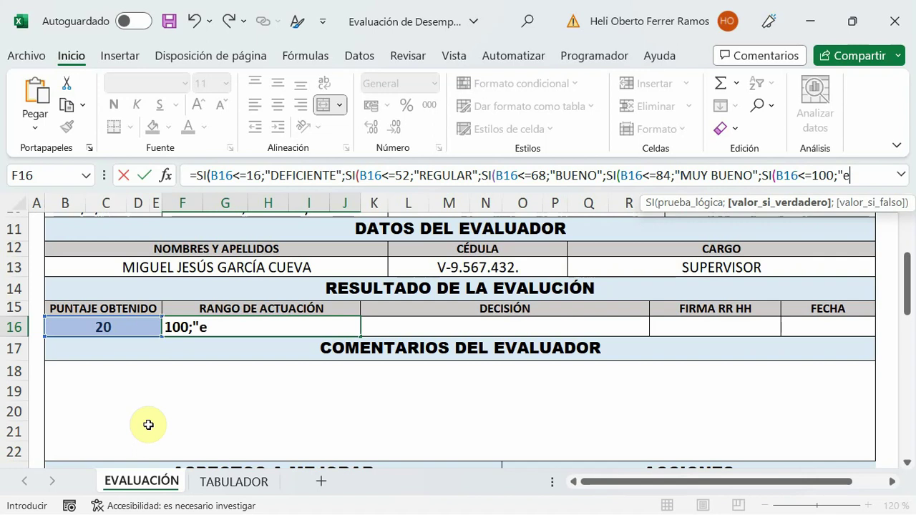
text(XCEP)
text(O)
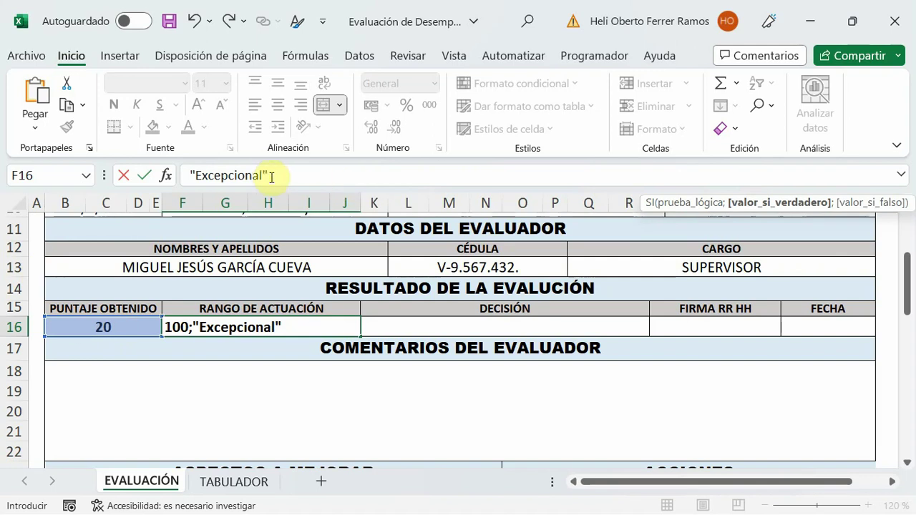
click(265, 175)
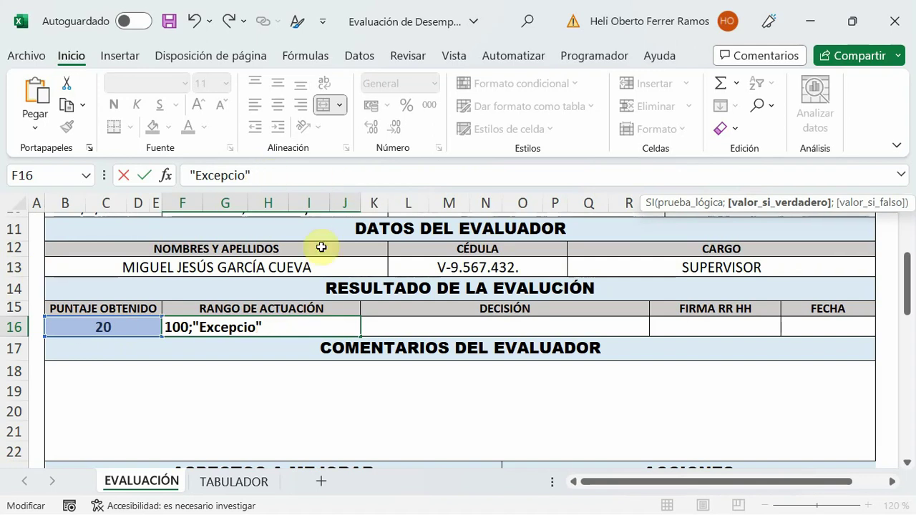
key(BackSpace)
key(BackSpace)
key(BackSpace)
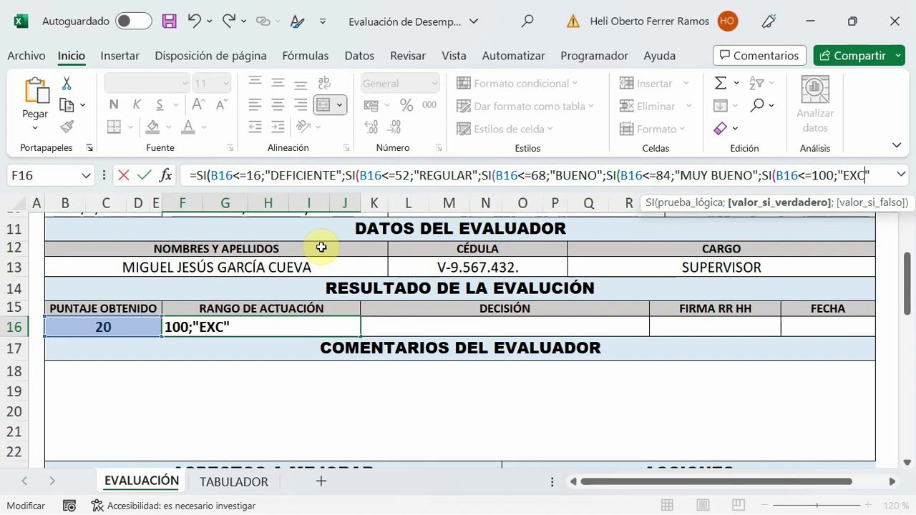
text(EPCIONAL)
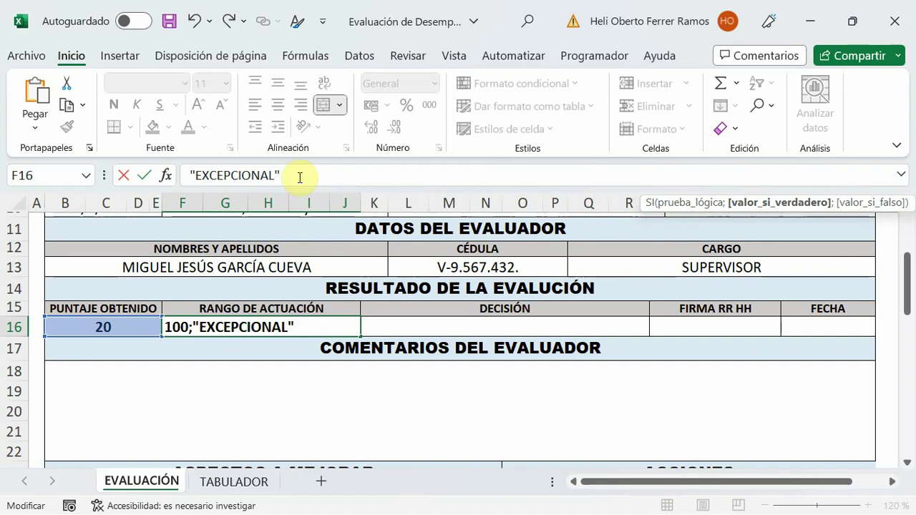
text(;)
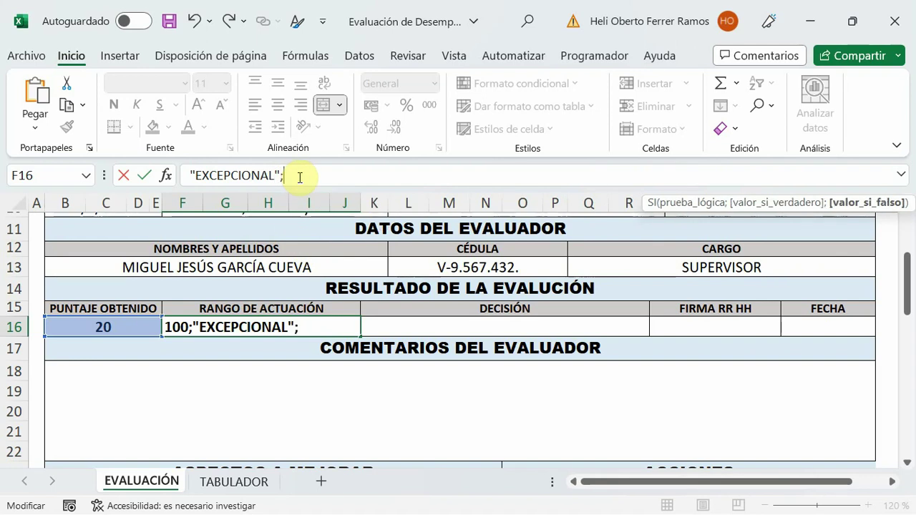
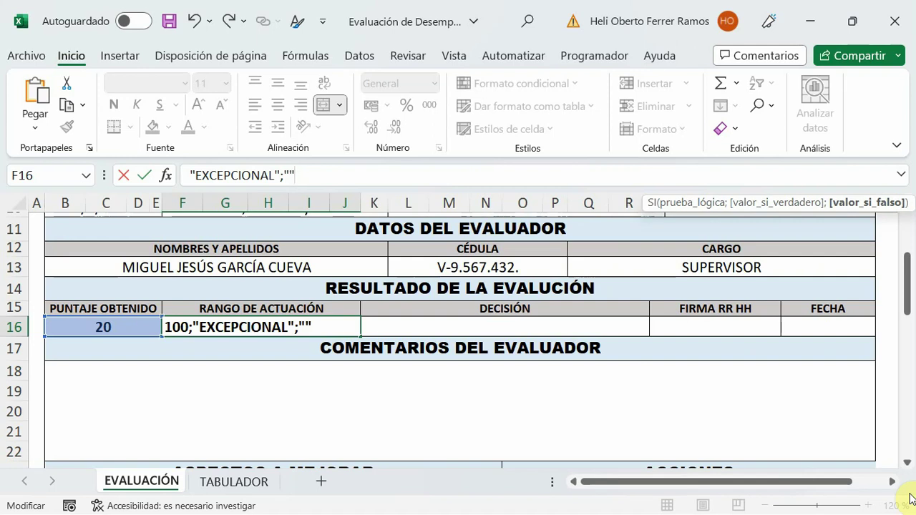
Complete the F16 rating formula and raise its DEFICIENTE cutoff from B16<=16 to B16<=36.
text())
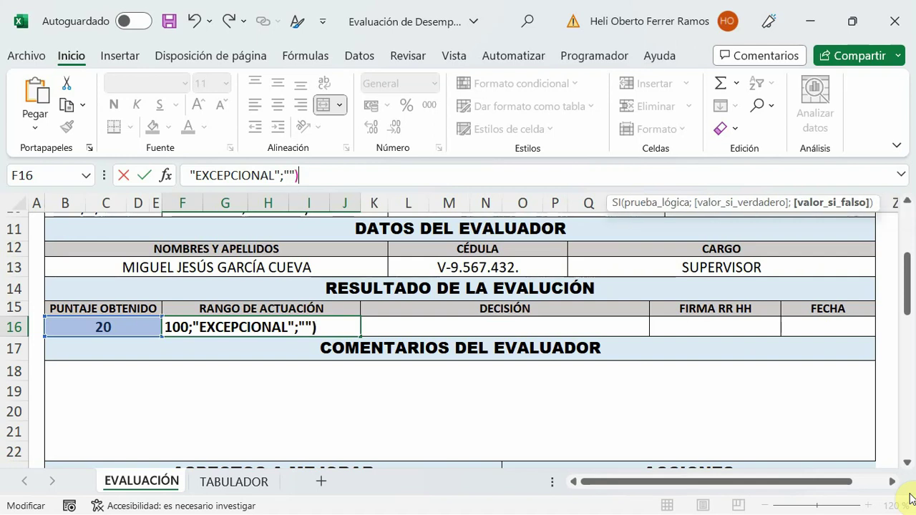
text()))
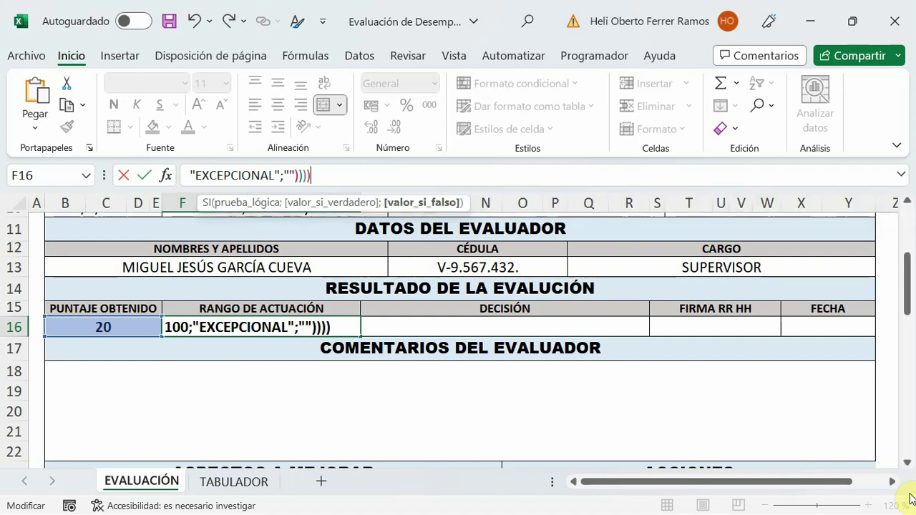
text())
key(Return)
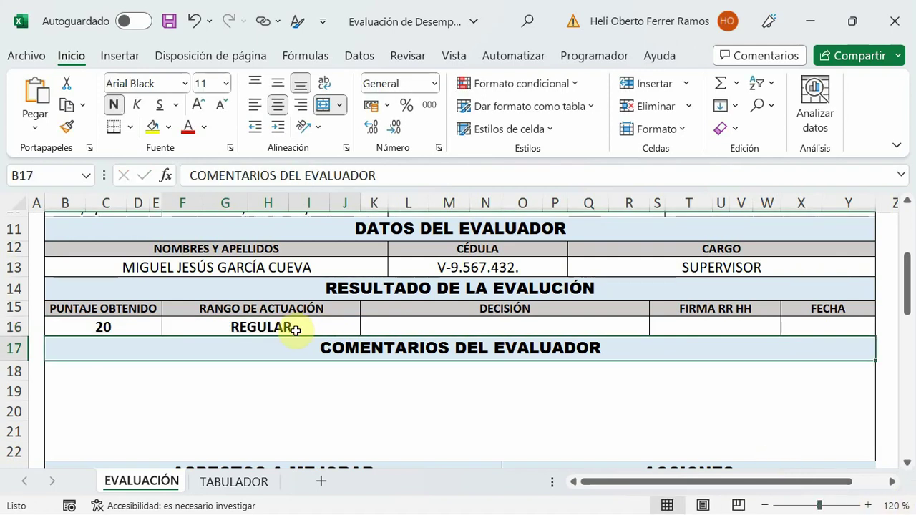
click(220, 329)
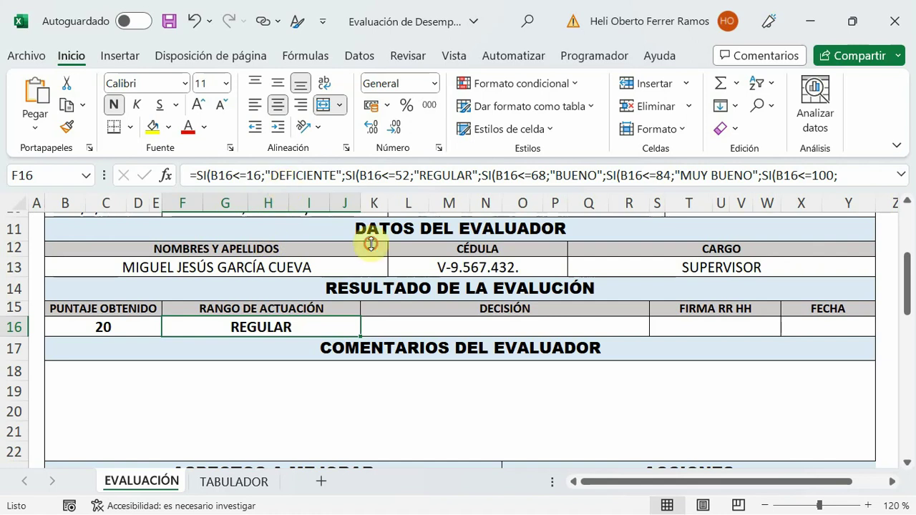
drag(371, 244, 285, 214)
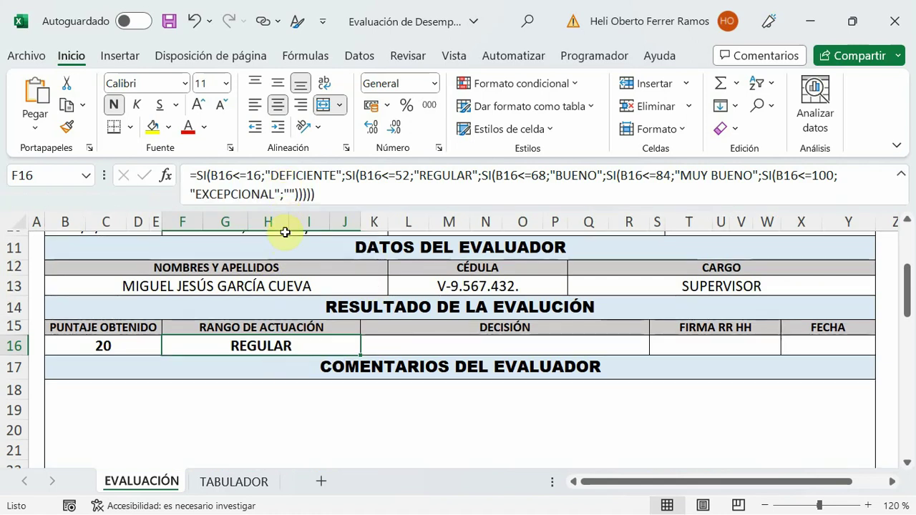
click(254, 179)
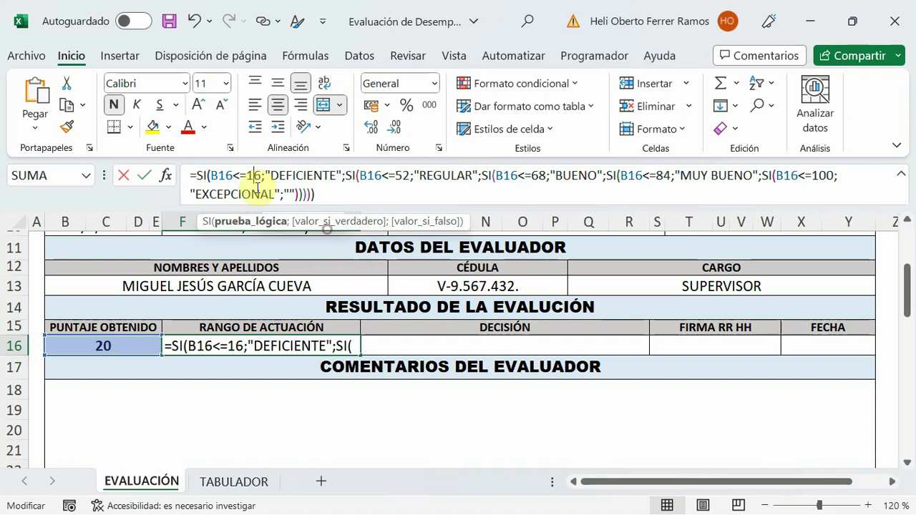
key(BackSpace)
text(3)
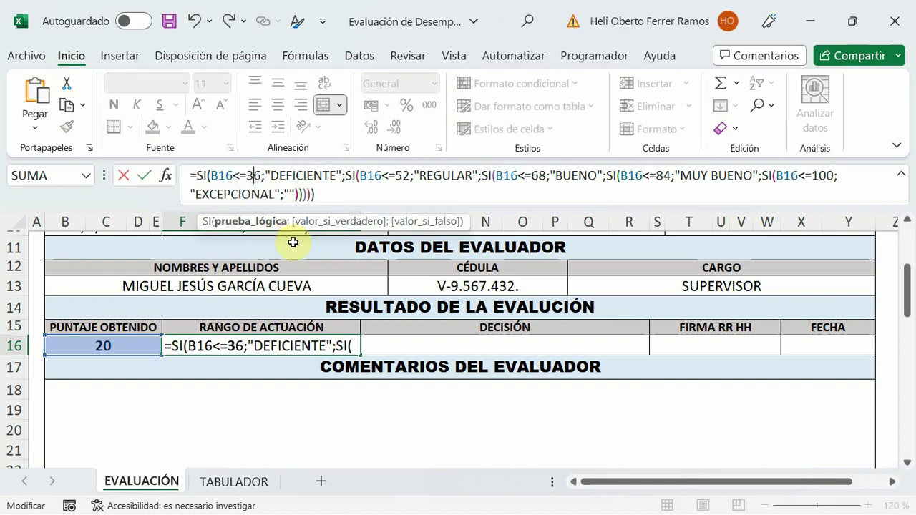
click(340, 196)
key(Return)
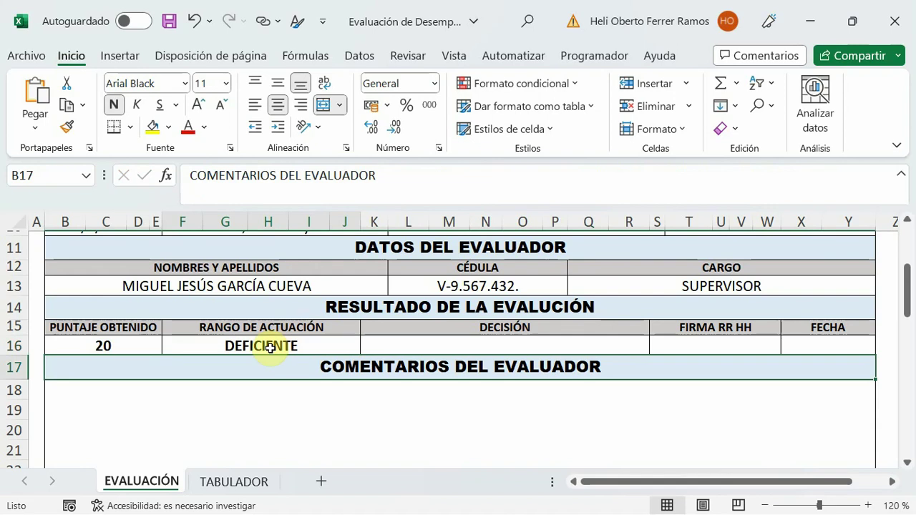
On TABULADOR, set the PUNTUACIÓN grades for I11 and I19 to A.
click(234, 482)
scroll(561, 367, up, 3)
scroll(561, 366, up, 2)
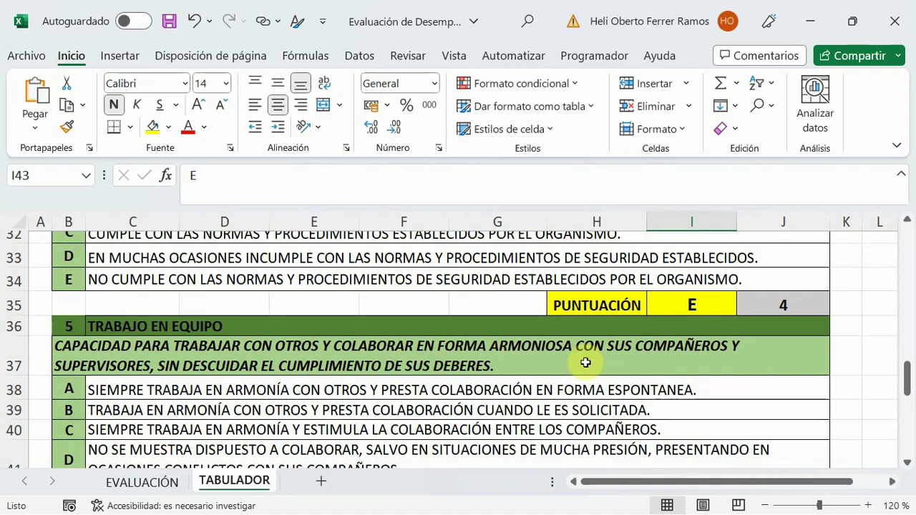
scroll(587, 358, up, 3)
scroll(602, 362, up, 4)
scroll(631, 364, up, 2)
scroll(631, 364, up, 1)
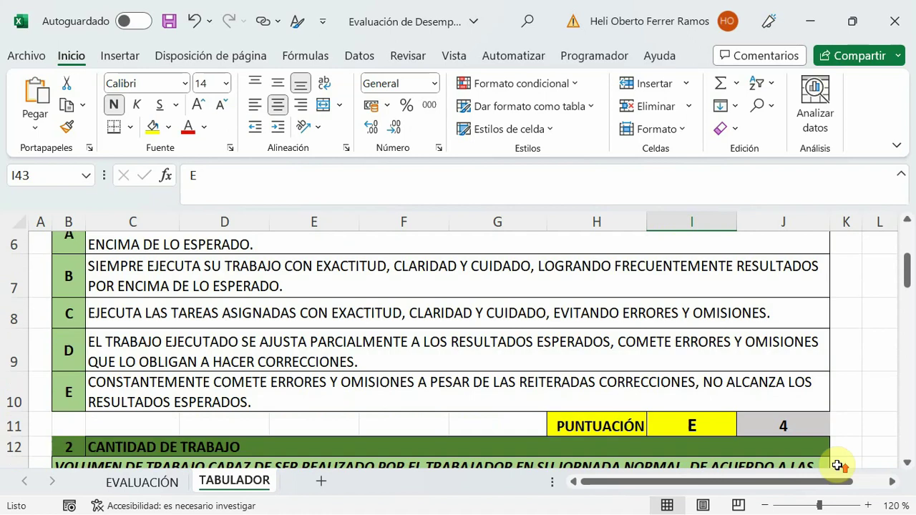
scroll(637, 367, up, 2)
scroll(650, 378, down, 2)
scroll(680, 369, down, 1)
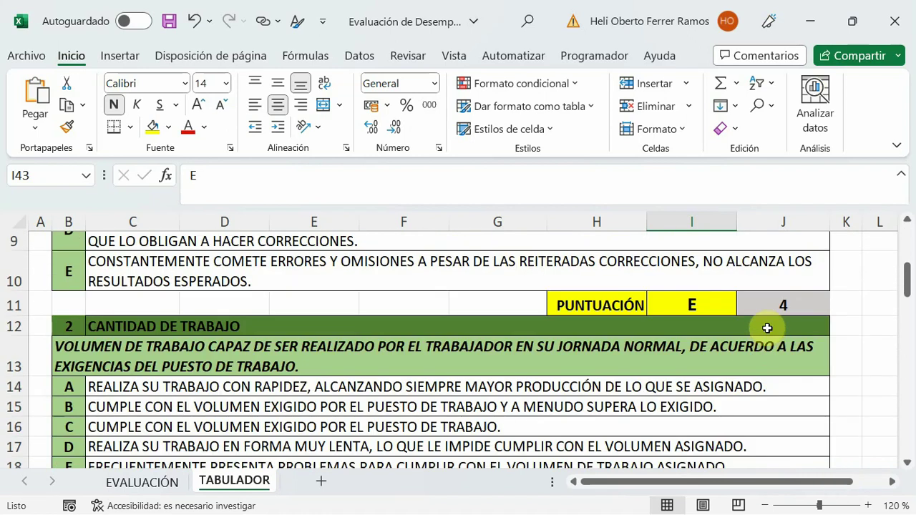
scroll(773, 341, down, 4)
scroll(783, 372, down, 2)
scroll(785, 389, down, 1)
scroll(784, 389, down, 2)
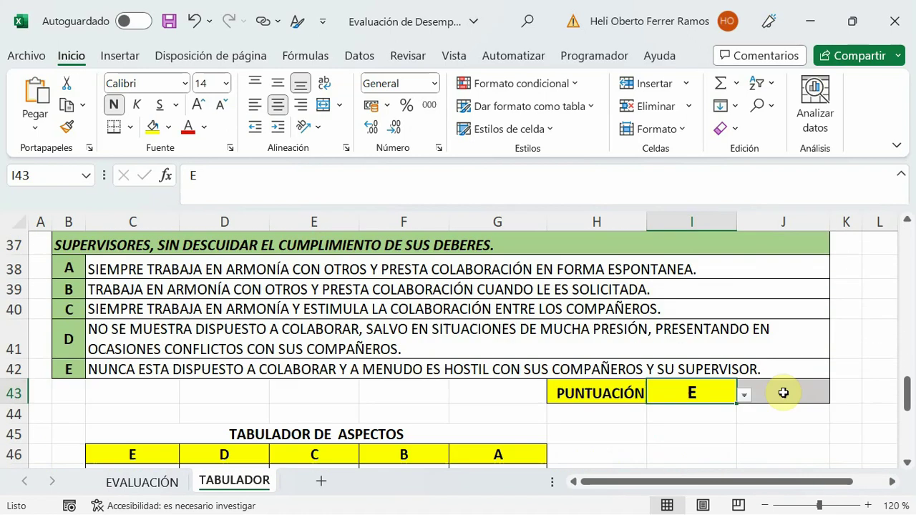
scroll(783, 393, down, 1)
click(142, 483)
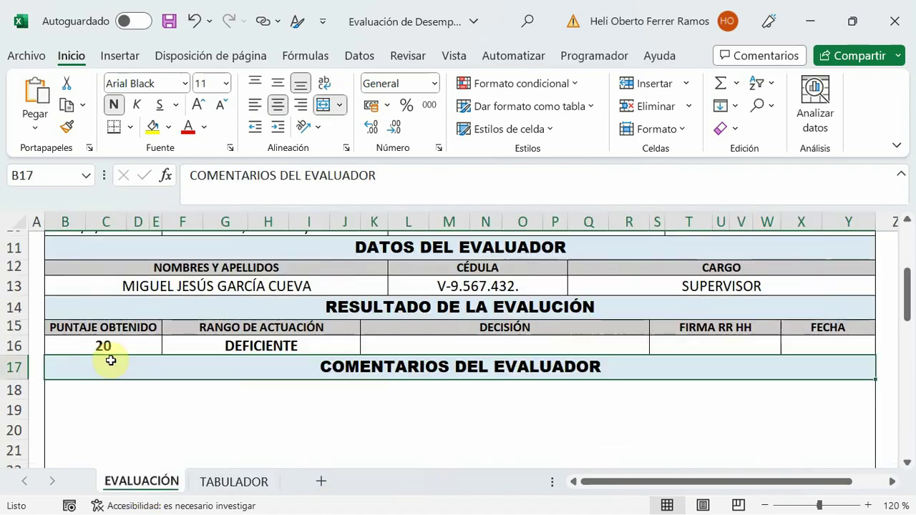
click(234, 480)
scroll(730, 358, up, 5)
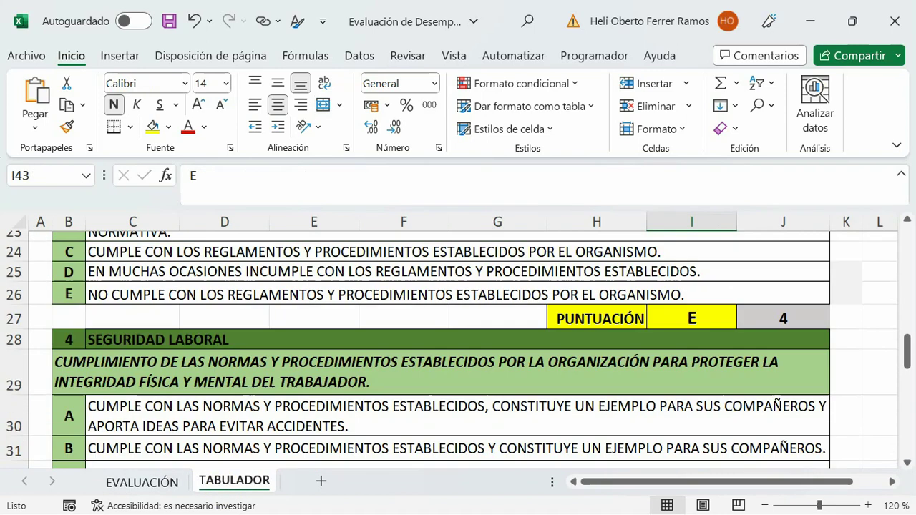
scroll(730, 360, up, 5)
scroll(761, 341, up, 2)
scroll(761, 341, up, 2)
scroll(771, 374, down, 2)
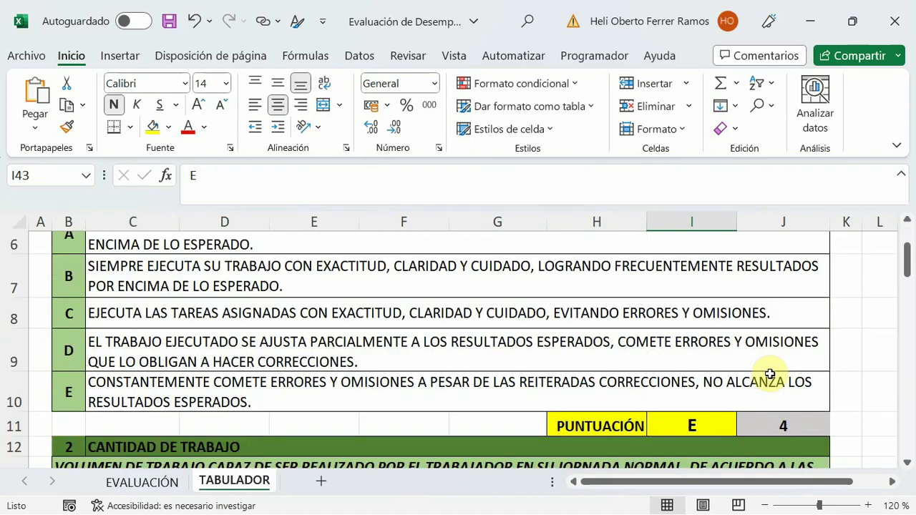
scroll(769, 358, down, 1)
click(719, 313)
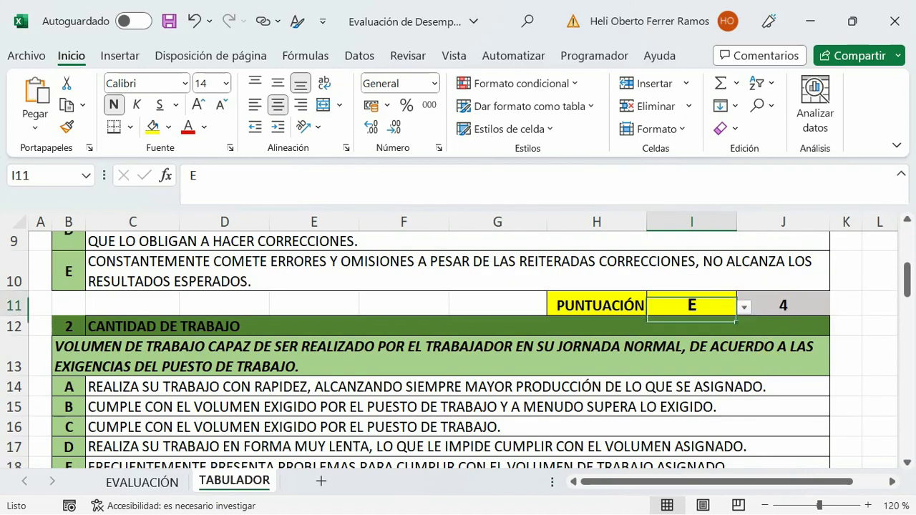
click(744, 308)
click(683, 321)
scroll(709, 371, down, 2)
scroll(709, 371, down, 1)
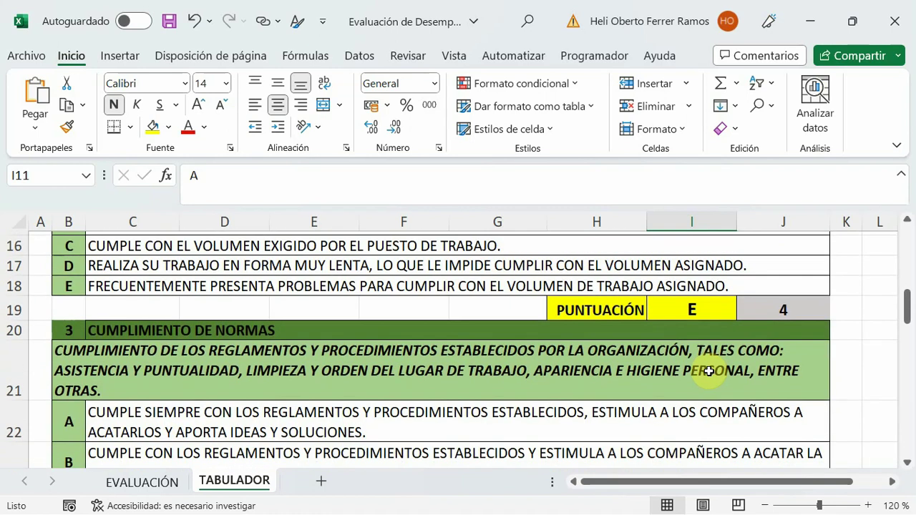
click(716, 311)
click(745, 313)
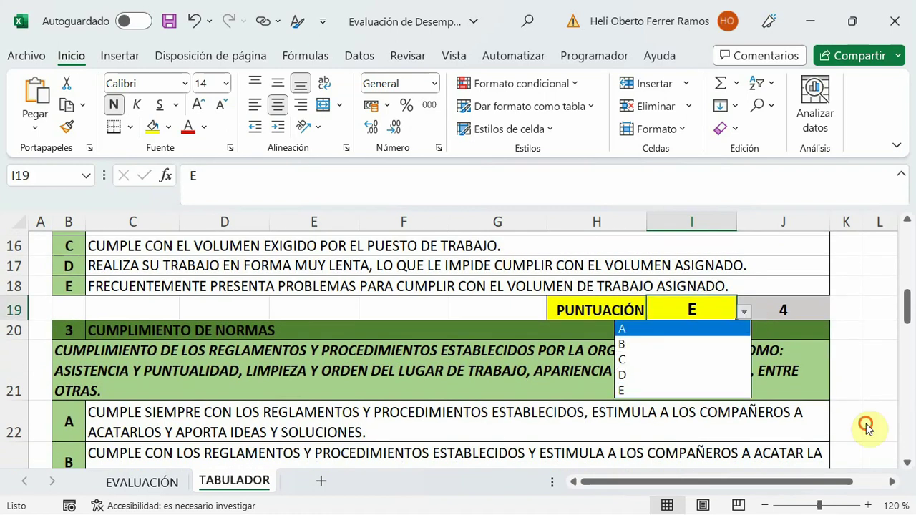
Grade I27, I35 and I43 as A, then check EVALUACIÓN shows 100, EXCEPCIONAL.
scroll(866, 428, down, 2)
scroll(701, 352, down, 1)
click(719, 319)
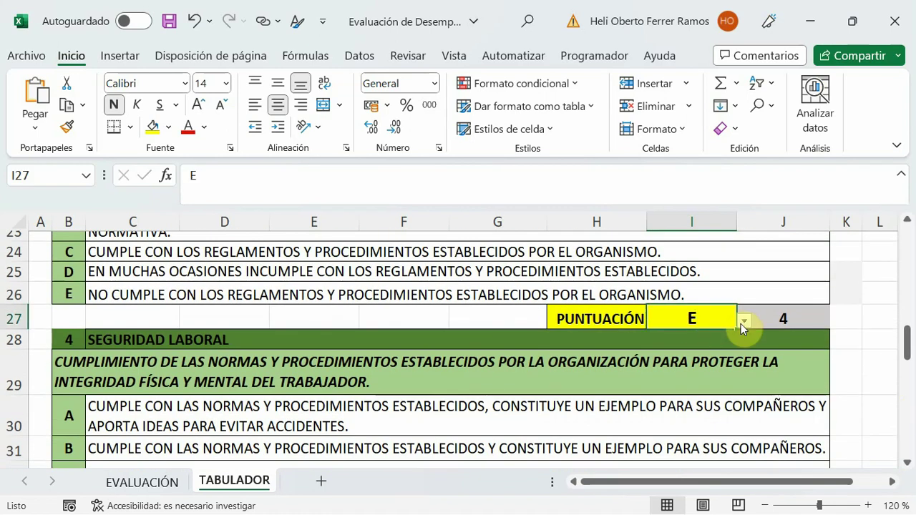
click(744, 321)
click(630, 336)
scroll(667, 358, down, 1)
scroll(675, 368, down, 2)
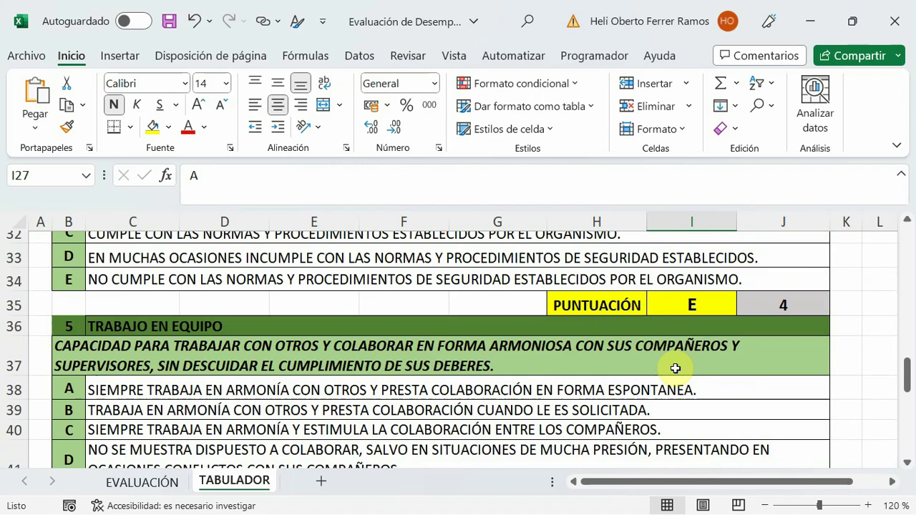
click(691, 305)
click(745, 306)
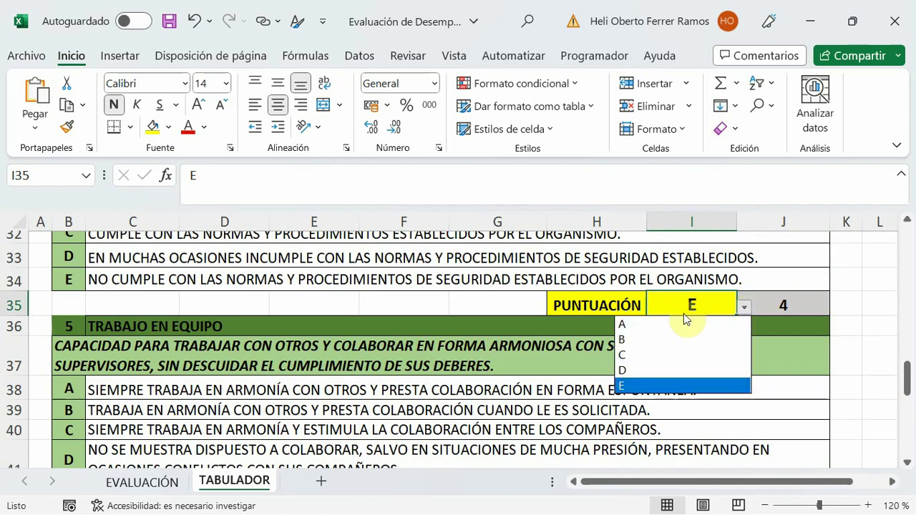
click(685, 324)
scroll(688, 358, down, 2)
scroll(687, 344, down, 1)
click(692, 331)
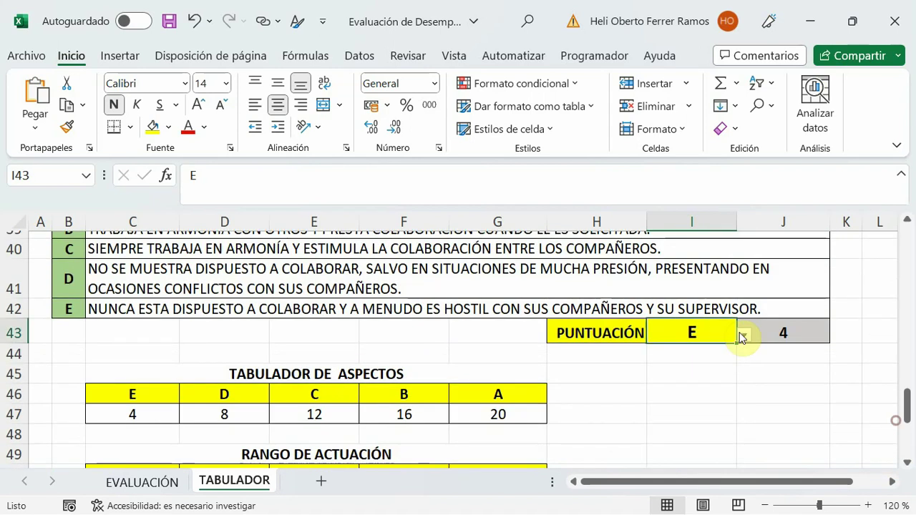
click(743, 335)
click(629, 351)
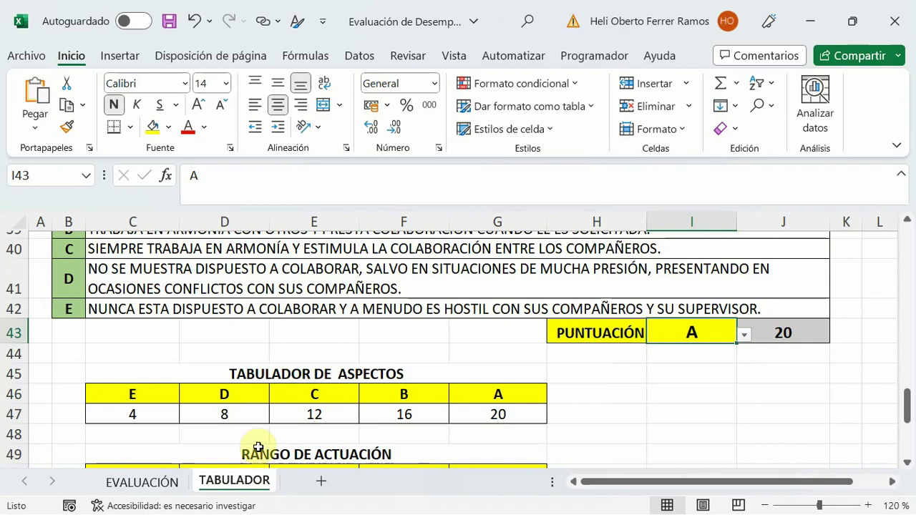
click(143, 482)
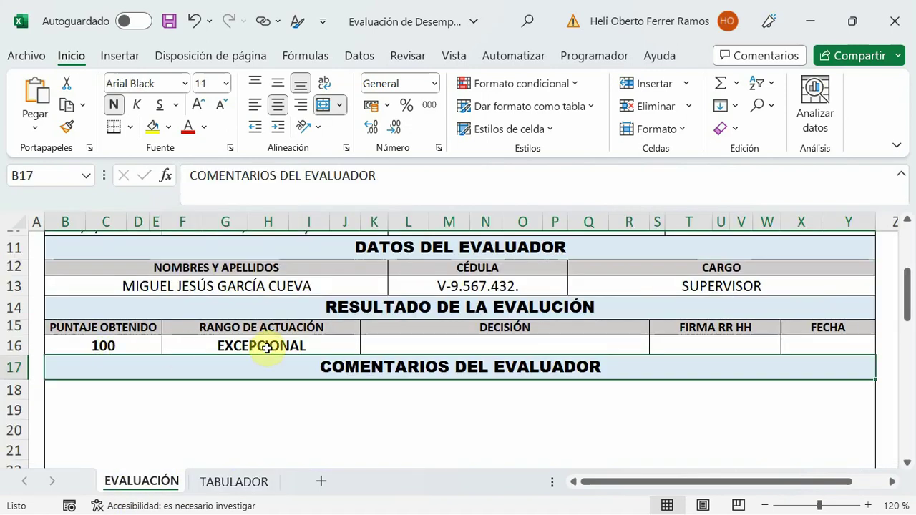
On TABULADOR, change the I11 grade to C and the I19 grade to B.
click(231, 480)
scroll(807, 250, up, 3)
scroll(807, 250, up, 3)
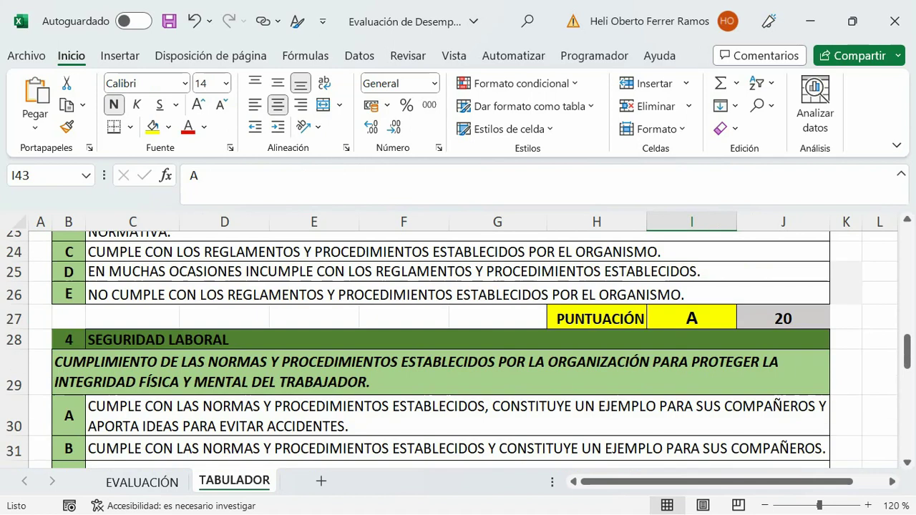
scroll(802, 278, up, 1)
scroll(802, 279, up, 4)
scroll(801, 279, up, 3)
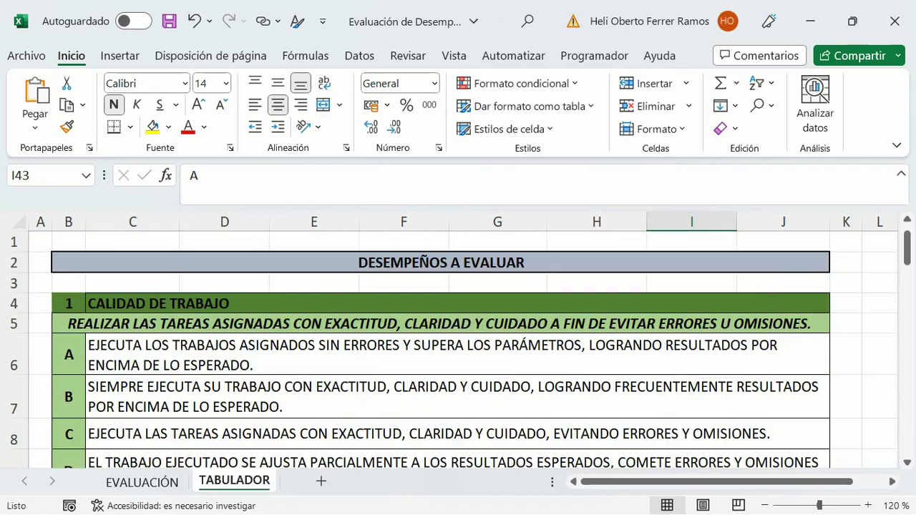
scroll(799, 291, down, 3)
click(730, 248)
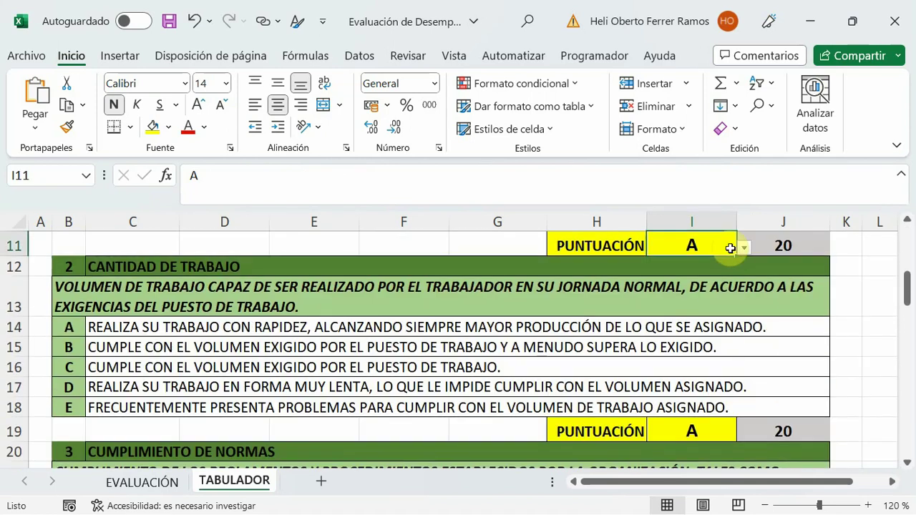
click(744, 248)
click(633, 294)
scroll(709, 317, down, 2)
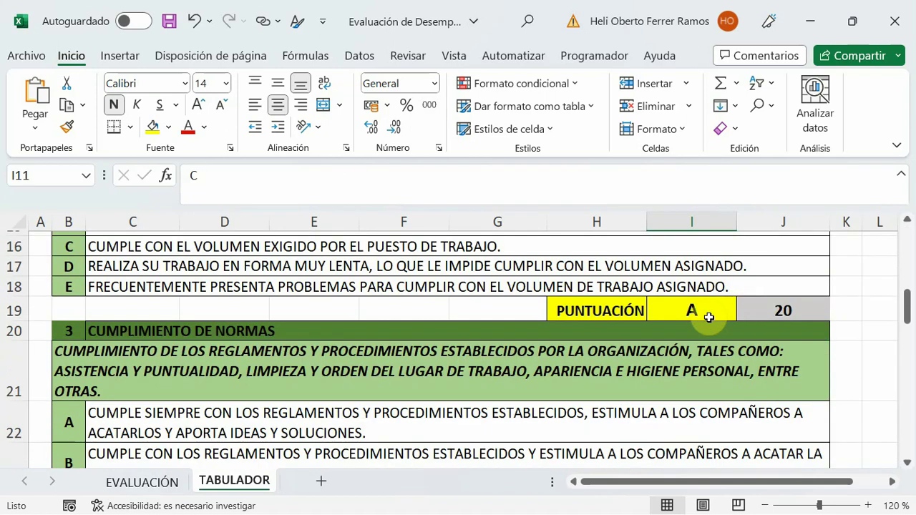
click(732, 313)
click(745, 313)
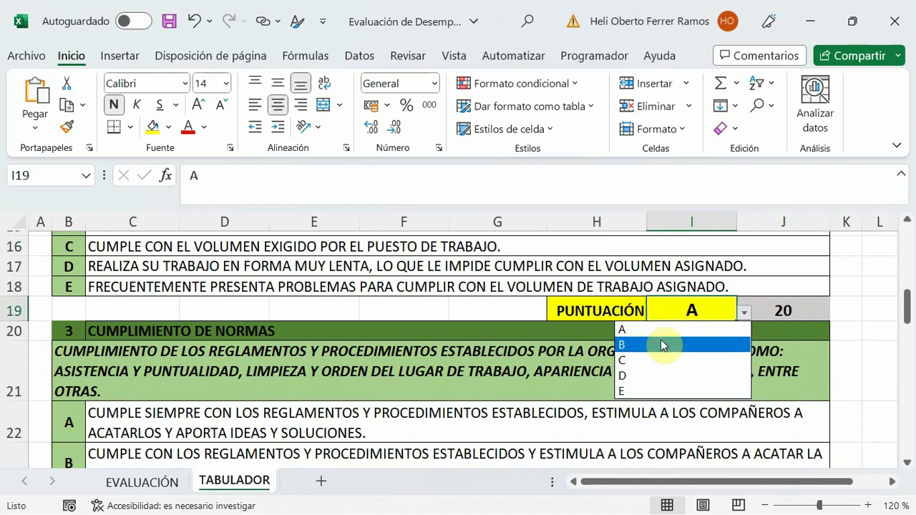
click(665, 343)
Grade I27 as D, I35 as E and I43 as C, then check the B16 total.
scroll(665, 358, down, 3)
scroll(674, 355, down, 2)
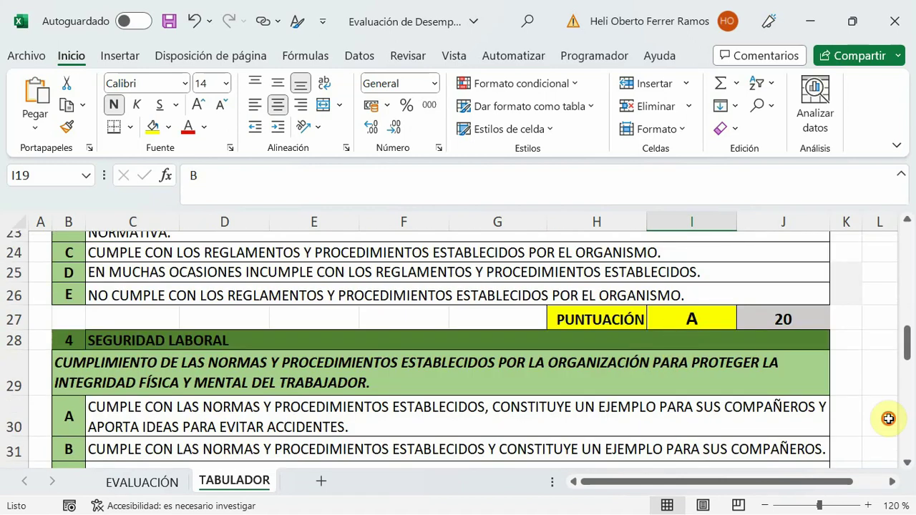
click(729, 319)
click(744, 322)
click(649, 386)
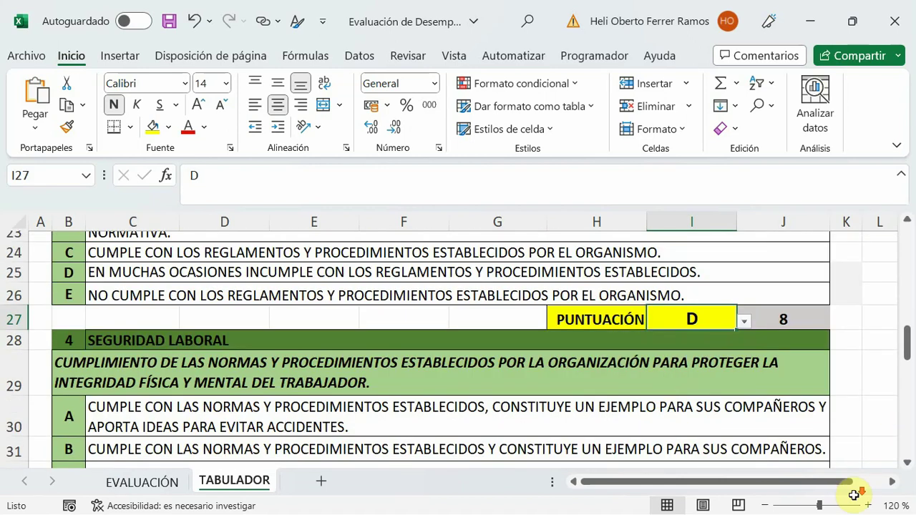
scroll(665, 375, down, 2)
scroll(669, 360, down, 1)
click(691, 306)
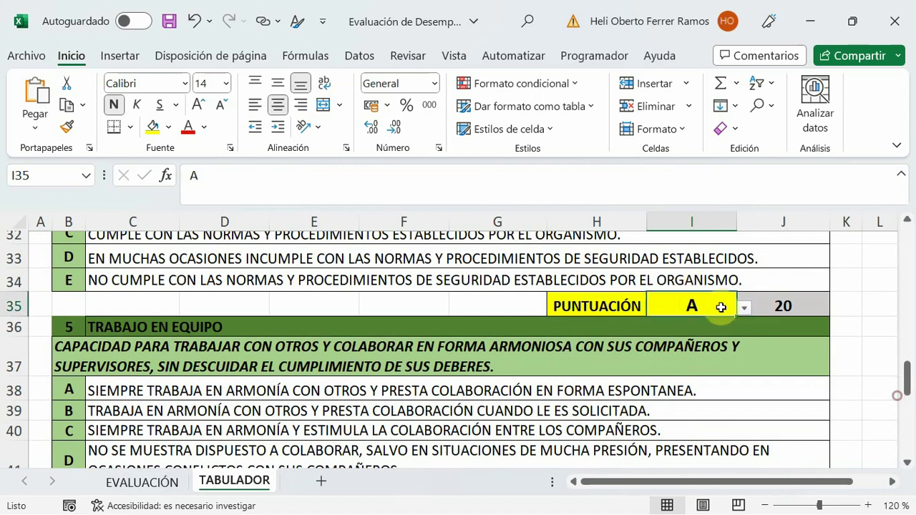
click(744, 312)
click(647, 387)
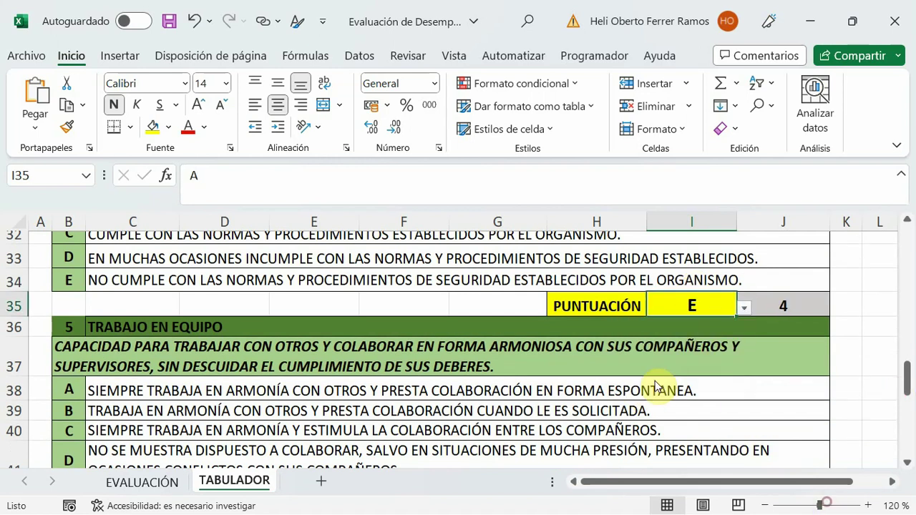
scroll(660, 383, down, 2)
scroll(660, 383, down, 1)
click(692, 336)
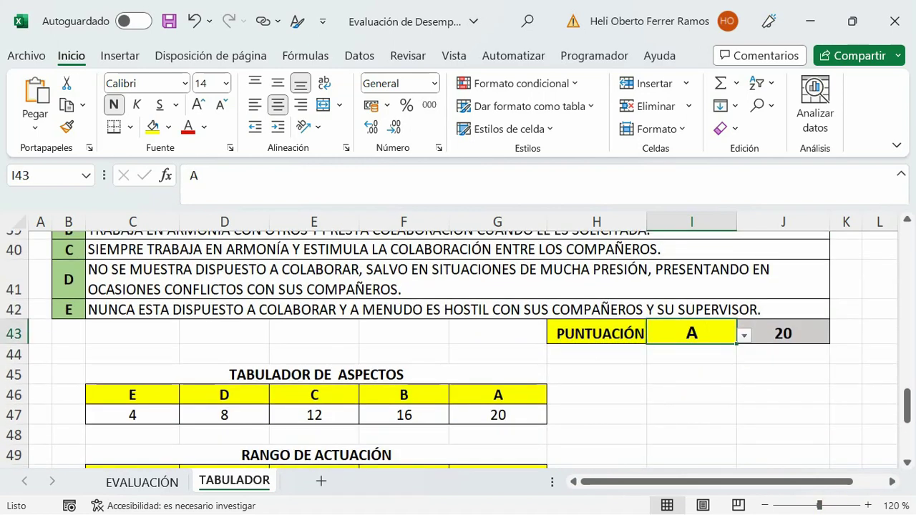
click(744, 335)
click(650, 383)
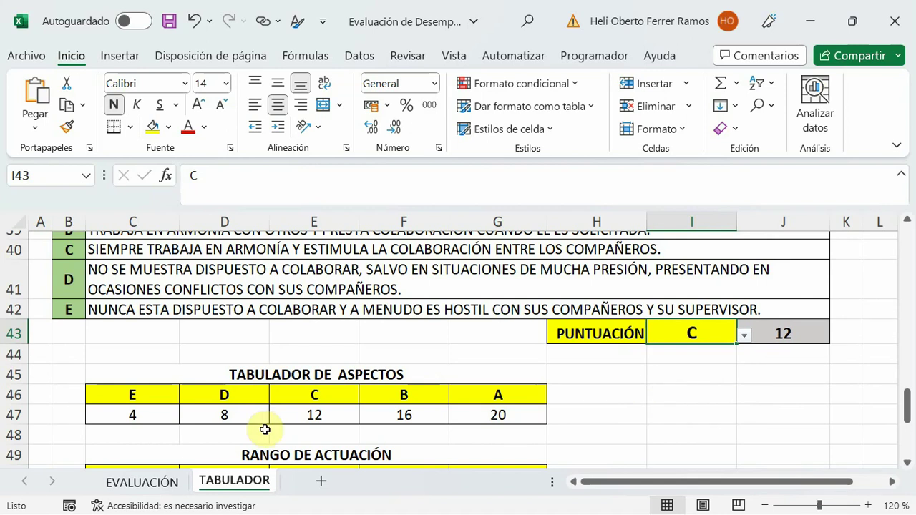
click(141, 481)
click(115, 345)
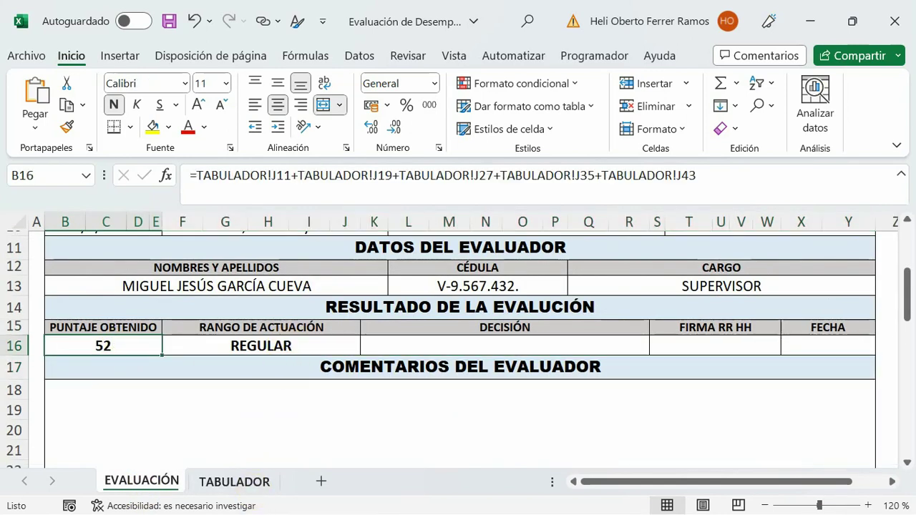
Change the I43 teamwork grade to B and view the updated EVALUACIÓN total.
click(234, 482)
scroll(258, 439, down, 1)
scroll(258, 438, down, 1)
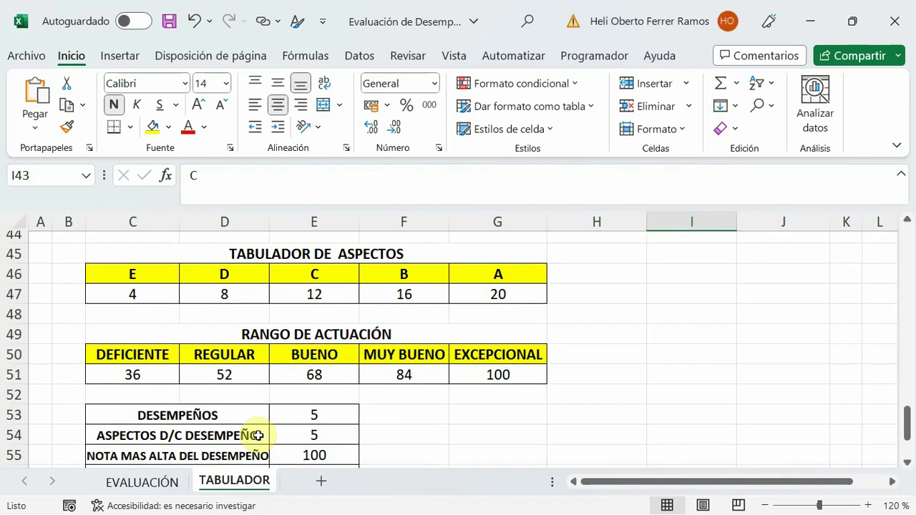
scroll(259, 437, down, 1)
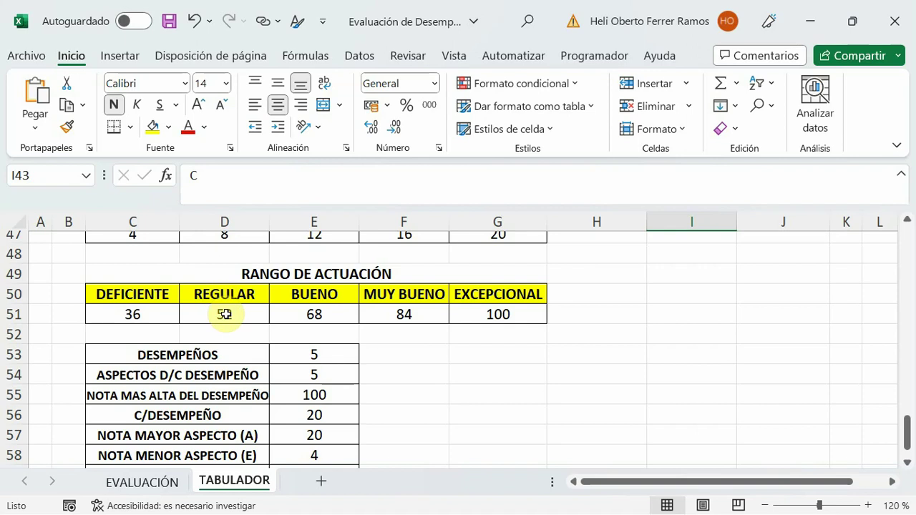
click(160, 482)
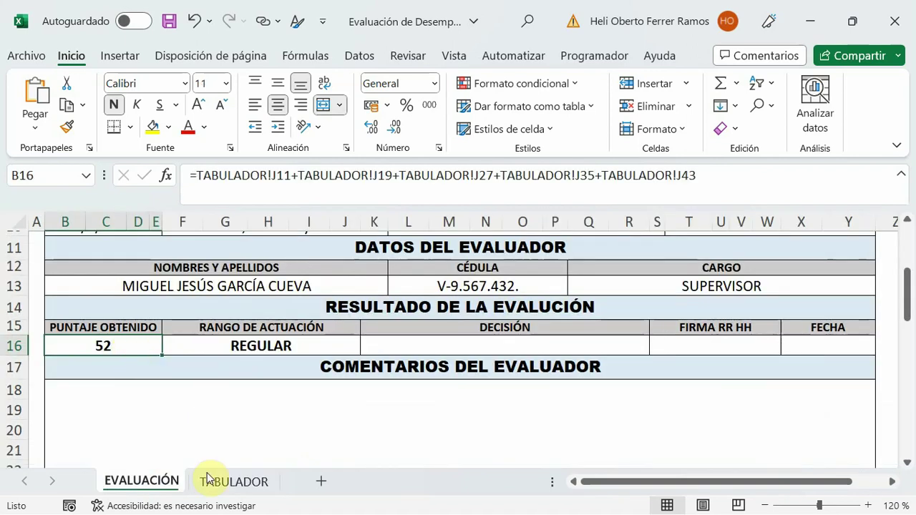
click(207, 480)
scroll(746, 413, up, 1)
scroll(757, 334, up, 2)
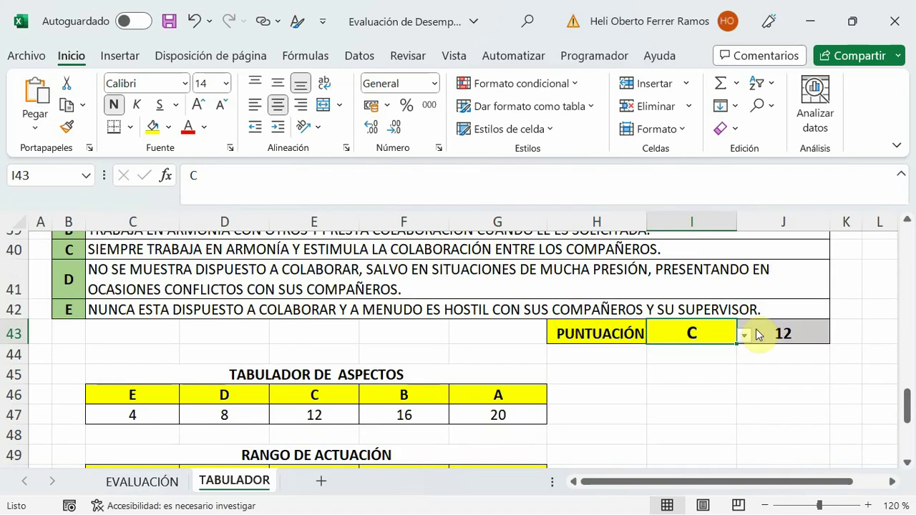
scroll(746, 372, up, 2)
scroll(747, 378, down, 2)
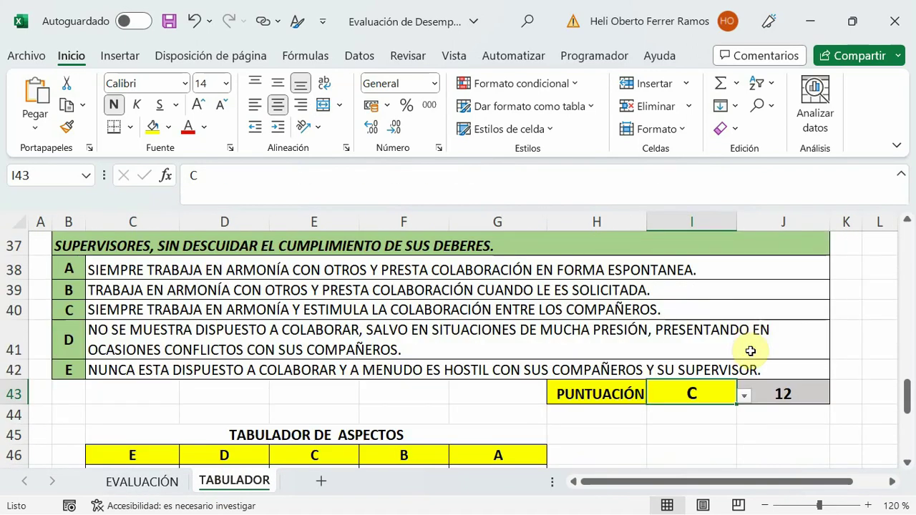
scroll(747, 358, down, 1)
click(745, 336)
click(661, 368)
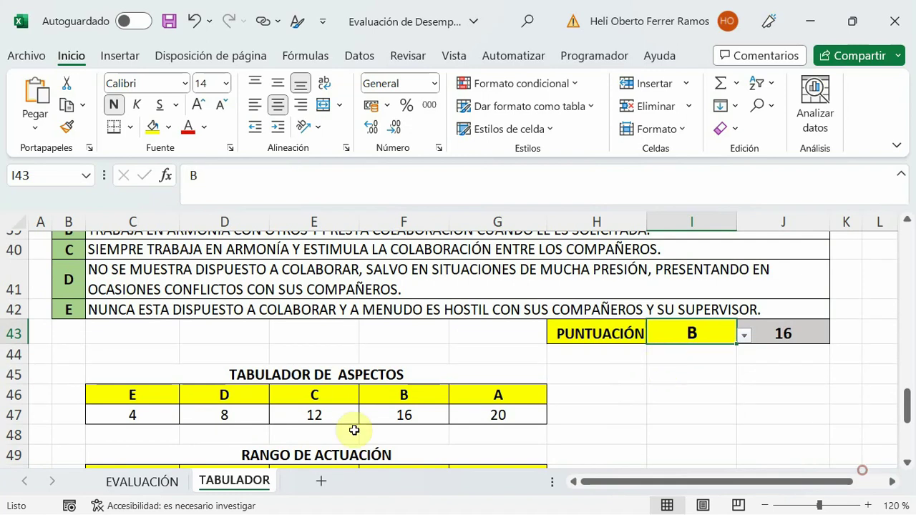
click(144, 482)
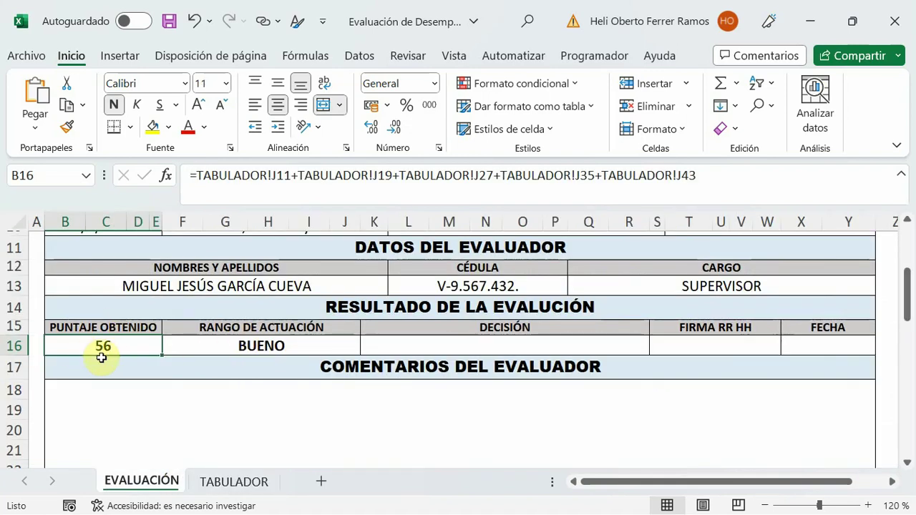
Recheck EVALUACIÓN, confirming B16 shows 56 and F16 rates it BUENO.
mouse_move(231, 509)
click(232, 483)
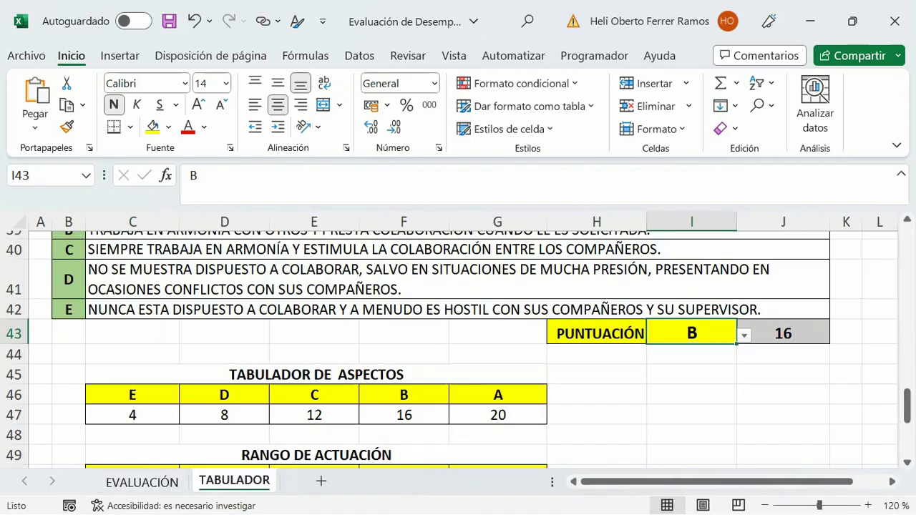
scroll(307, 443, down, 2)
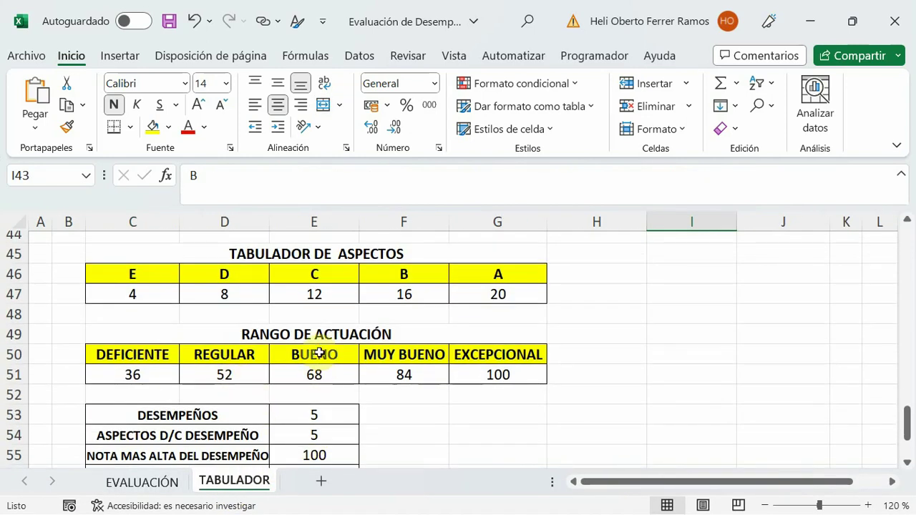
click(154, 483)
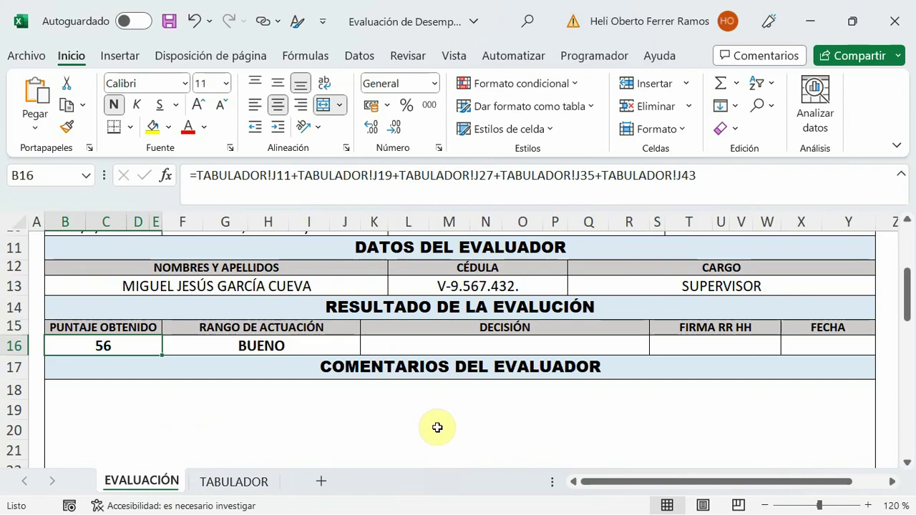
scroll(435, 425, up, 3)
scroll(435, 426, down, 3)
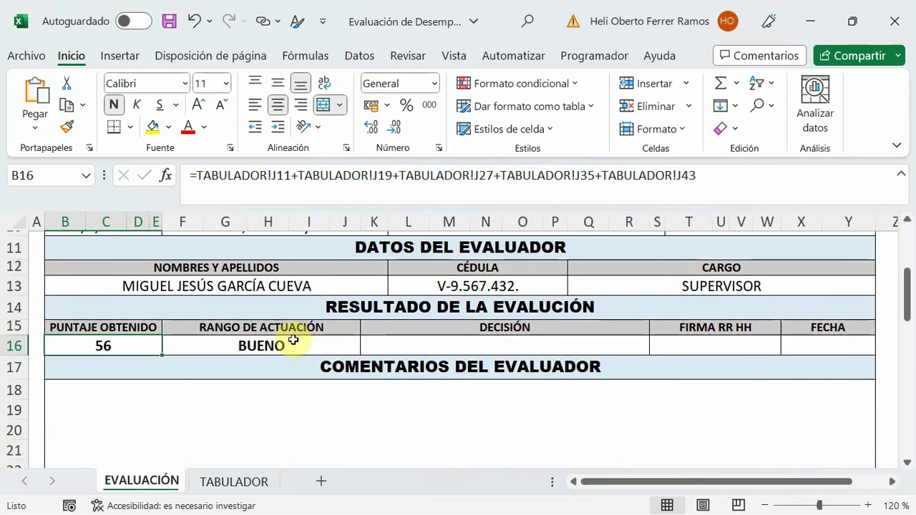
click(263, 348)
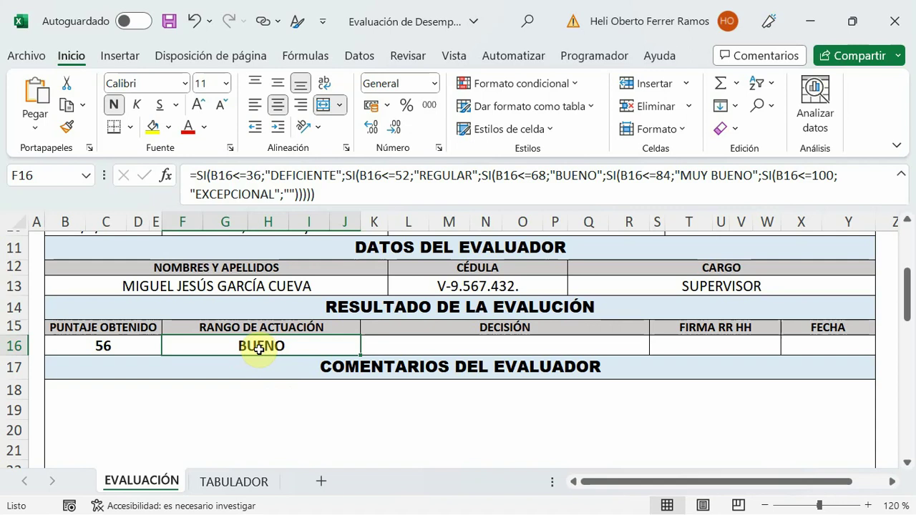
Step through the TABULADOR grade cells I11, I19 and I27.
click(233, 482)
scroll(830, 380, up, 3)
scroll(812, 386, up, 2)
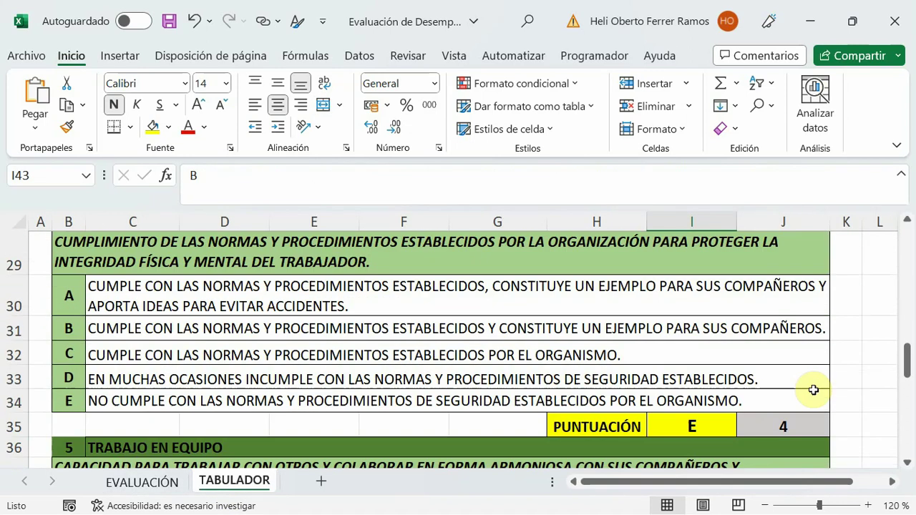
scroll(816, 387, up, 3)
scroll(815, 385, up, 3)
scroll(814, 385, up, 2)
scroll(787, 365, down, 1)
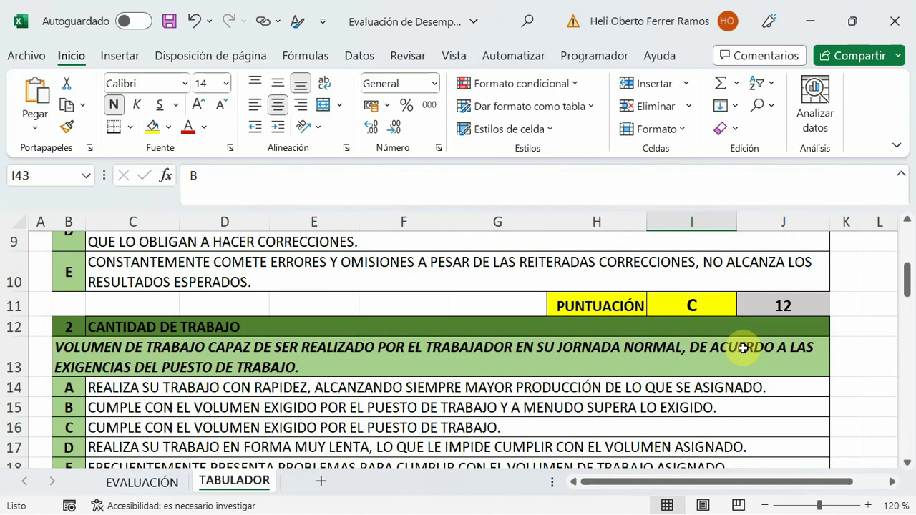
scroll(708, 311, up, 3)
scroll(702, 298, down, 3)
click(698, 304)
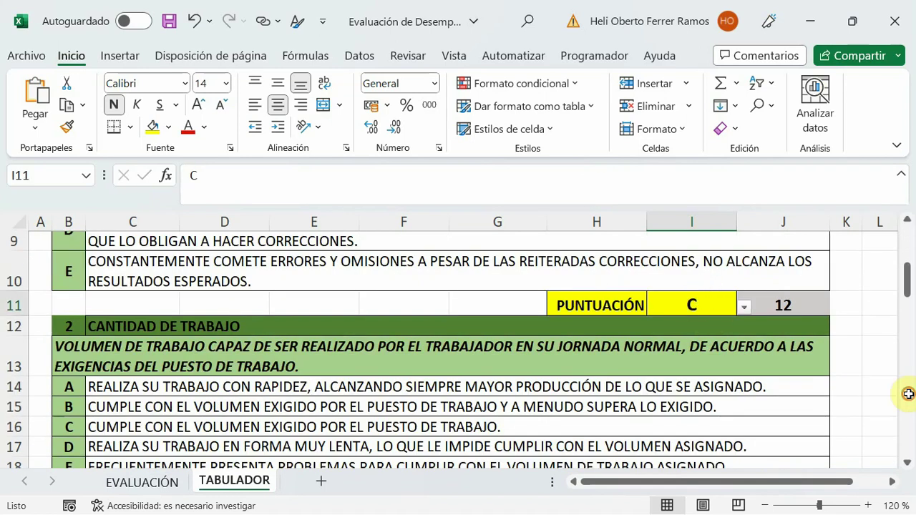
scroll(706, 336, down, 1)
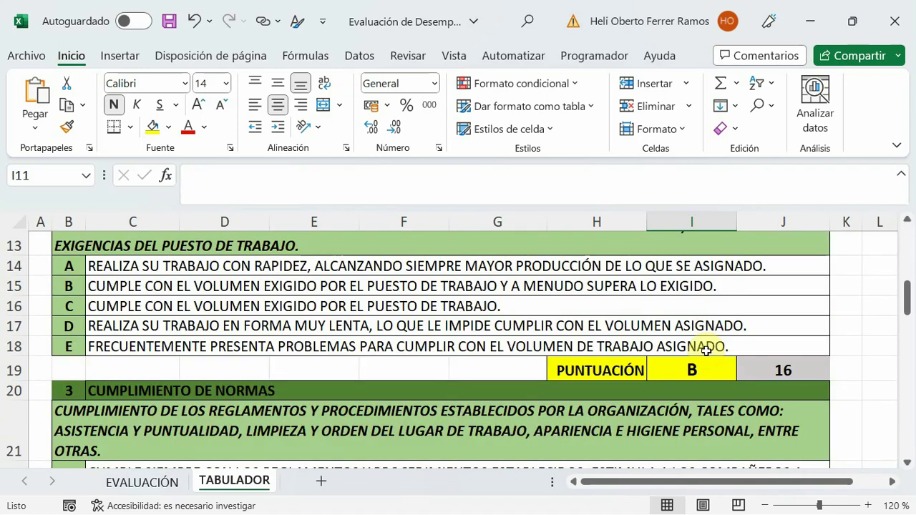
click(696, 366)
scroll(702, 372, down, 2)
scroll(705, 374, down, 1)
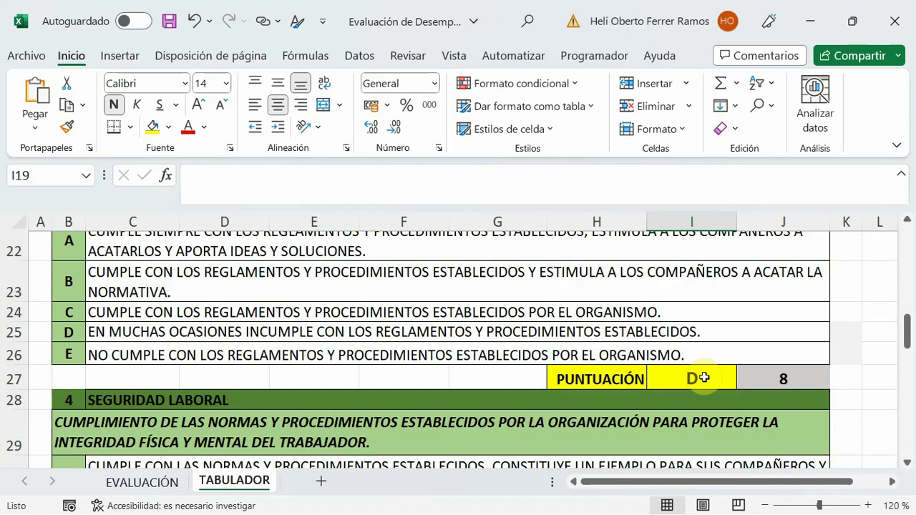
click(700, 378)
Clear the I43 grade and view #¡VALOR! in EVALUACIÓN's B16 and F16.
scroll(706, 382, down, 2)
scroll(706, 382, down, 1)
scroll(705, 372, down, 1)
click(706, 367)
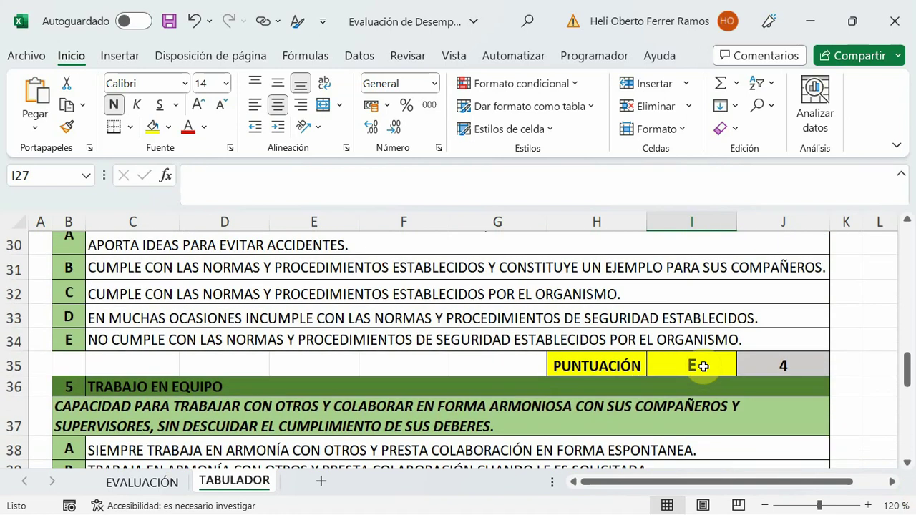
scroll(706, 367, down, 2)
click(706, 391)
key(Delete)
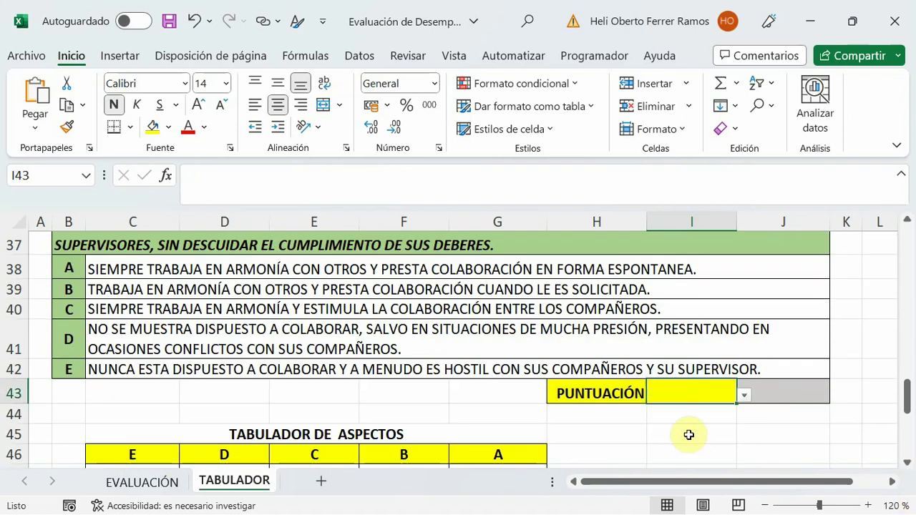
click(689, 433)
click(162, 488)
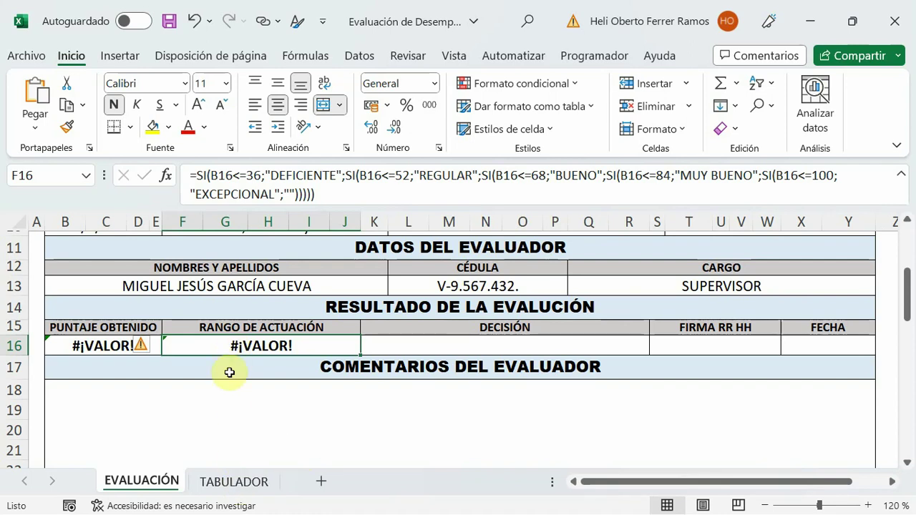
Wrap F16's nested SI rating formula in SI.ERROR so errors leave the cell blank.
click(195, 176)
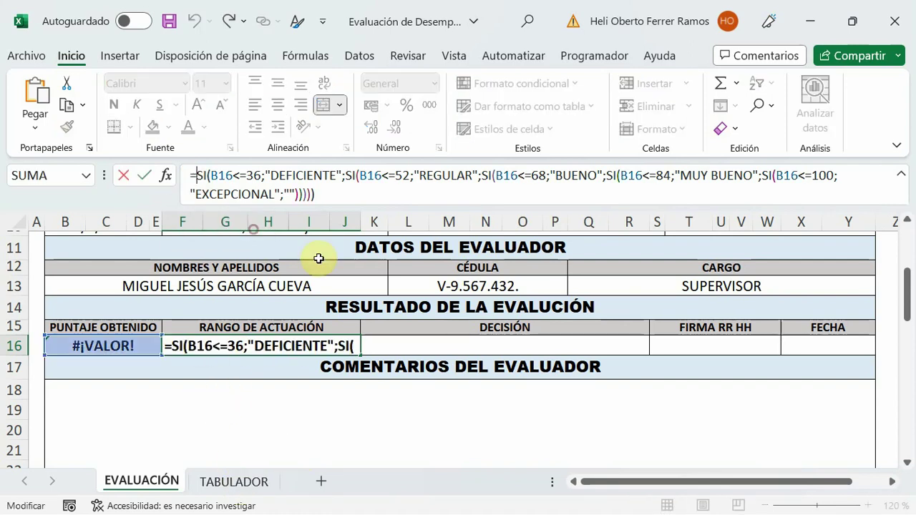
text(SI.)
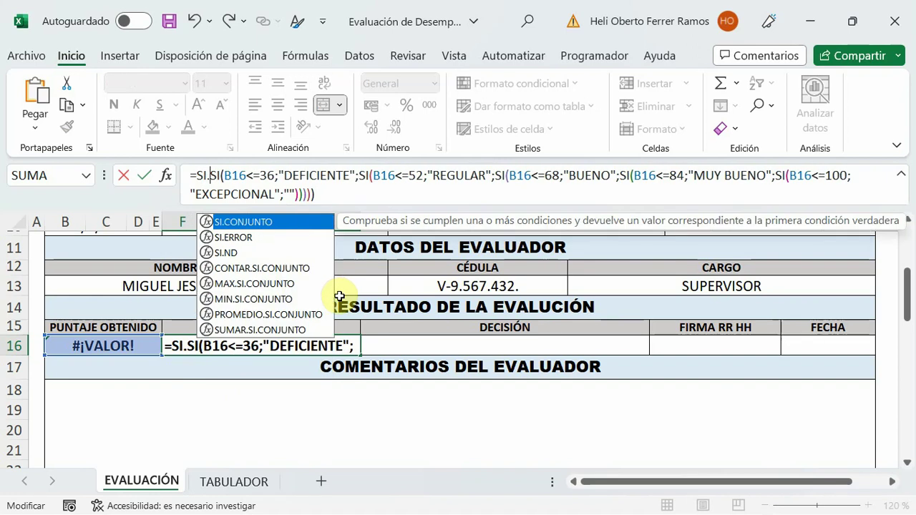
text(E)
double_click(243, 222)
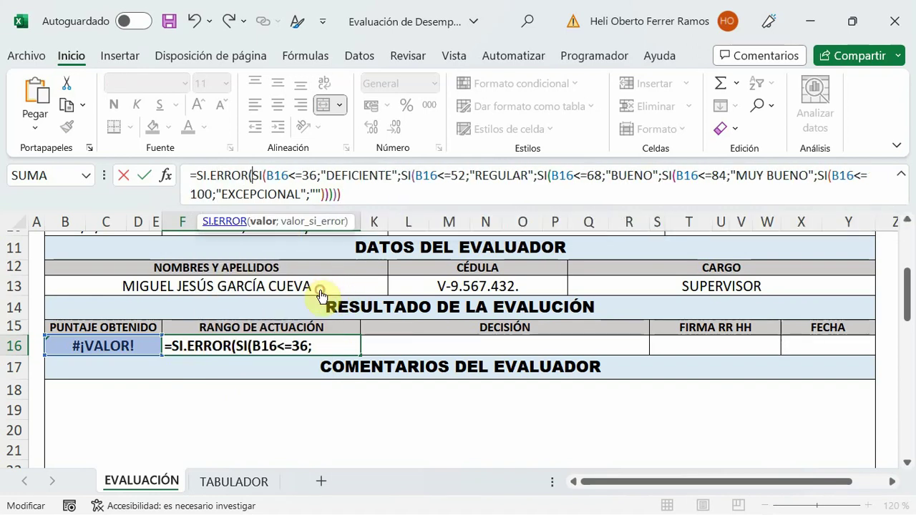
click(356, 193)
text(;")
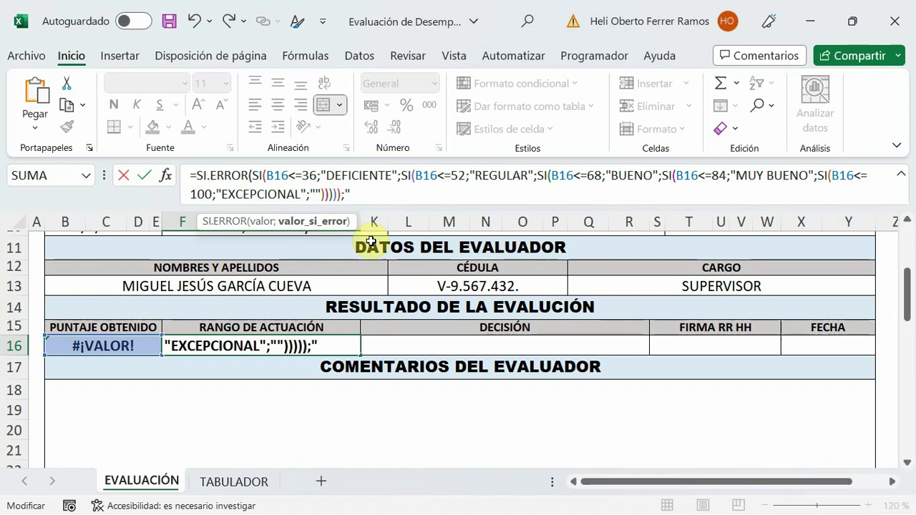
text())
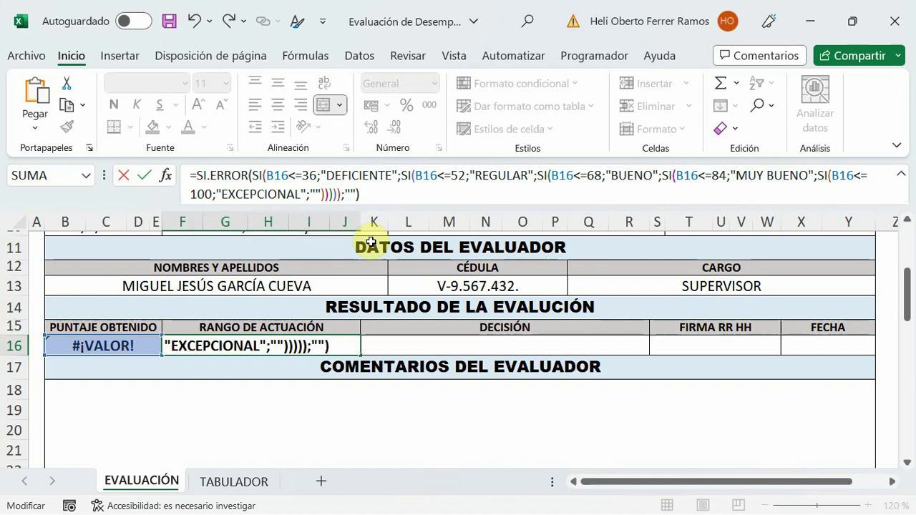
key(Return)
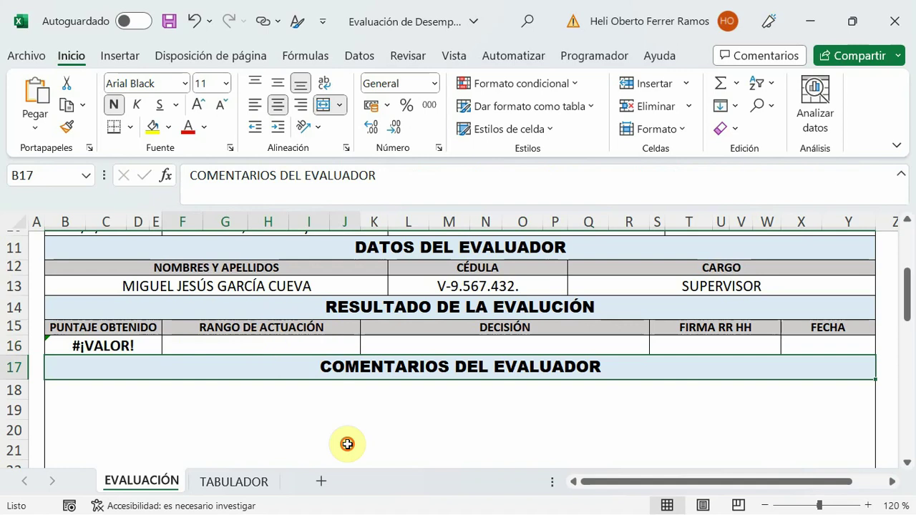
click(295, 346)
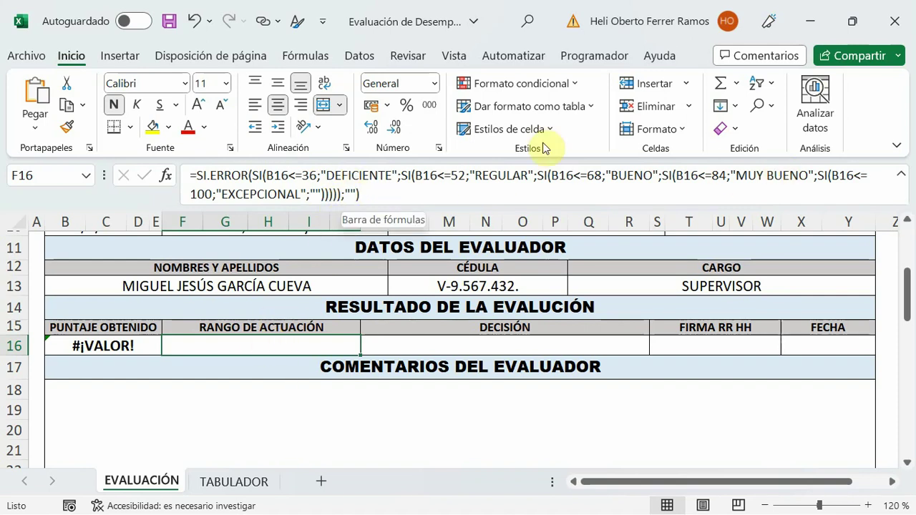
On TABULADOR, grade I43 as B and I35 and I27 as C.
click(226, 484)
click(689, 388)
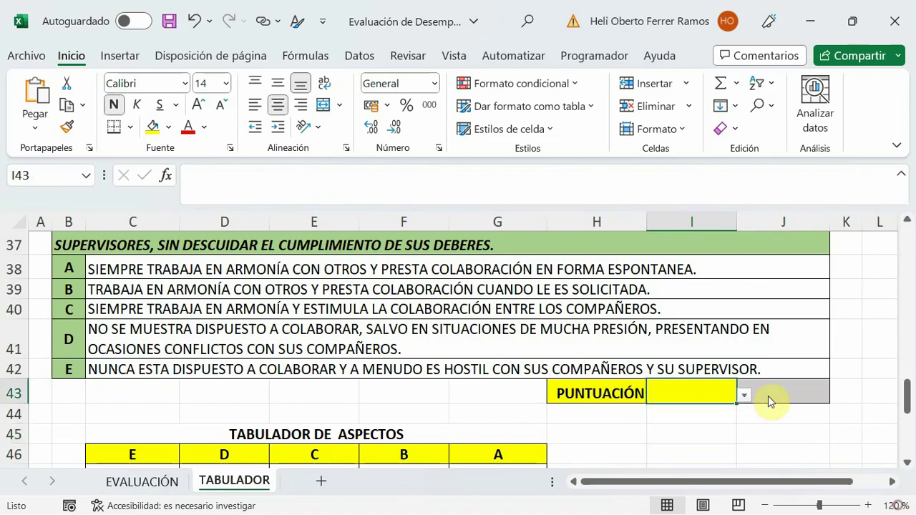
click(746, 396)
click(684, 425)
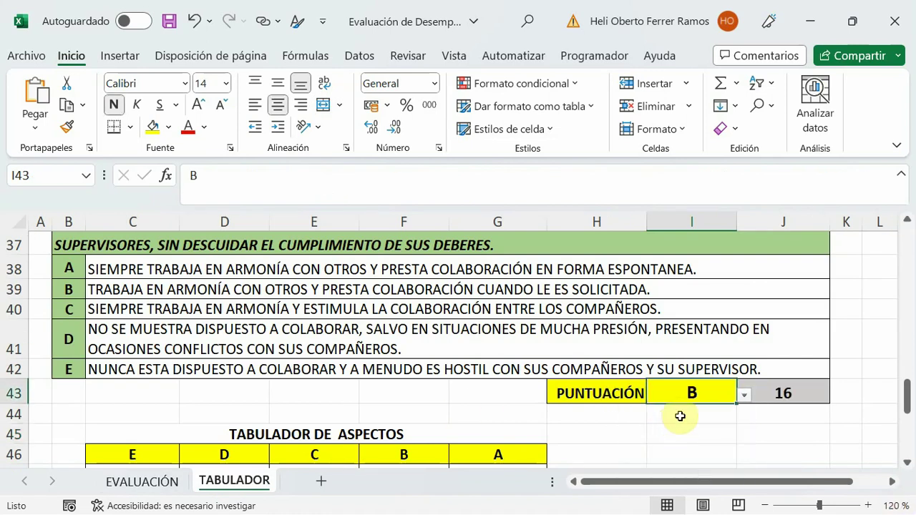
scroll(681, 413, up, 3)
click(681, 413)
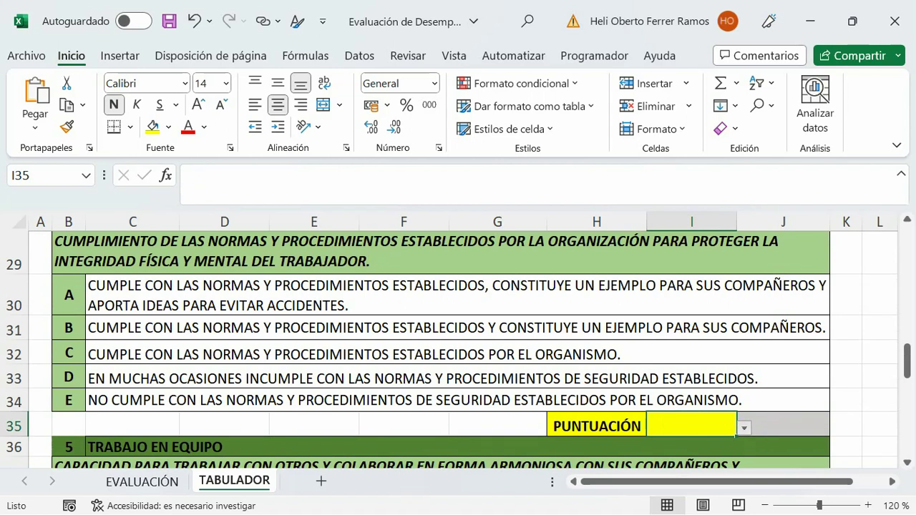
click(745, 427)
click(648, 365)
scroll(686, 339, up, 2)
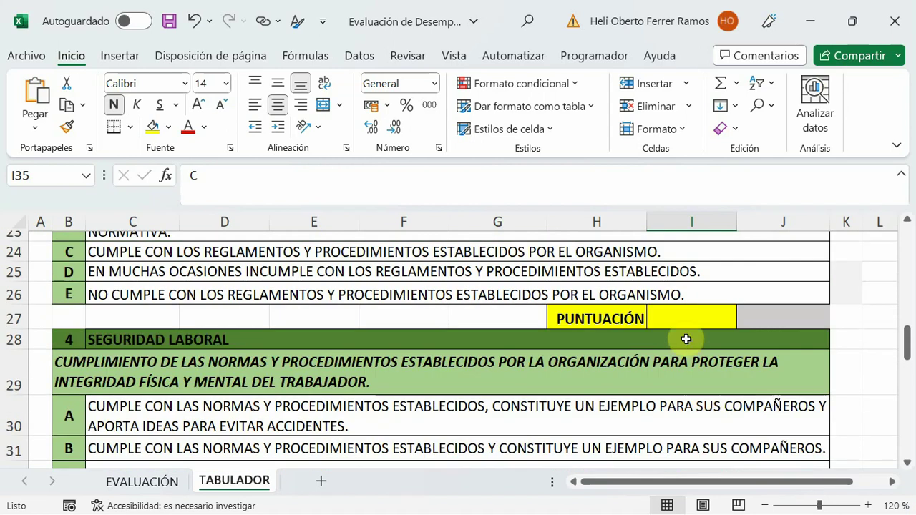
click(707, 319)
click(746, 321)
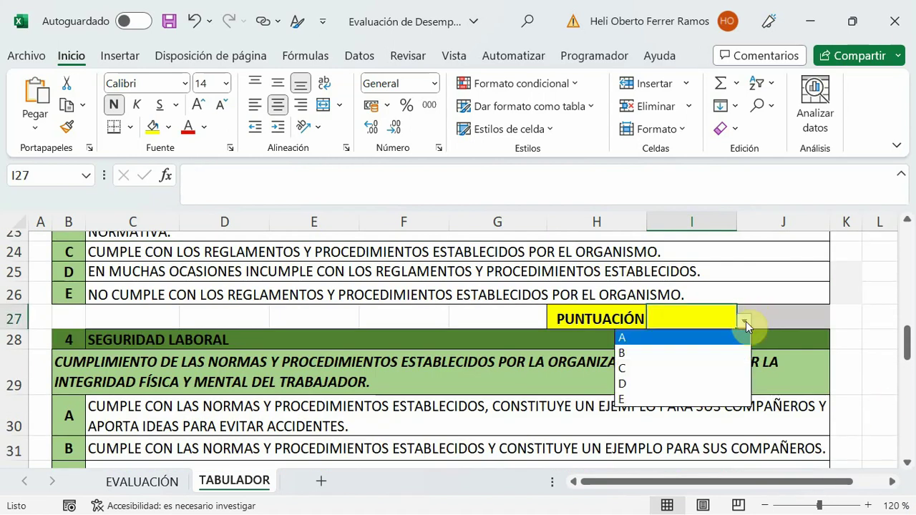
click(647, 367)
Set the grades in I19 and I11 to C as well.
scroll(684, 339, up, 2)
scroll(684, 338, up, 2)
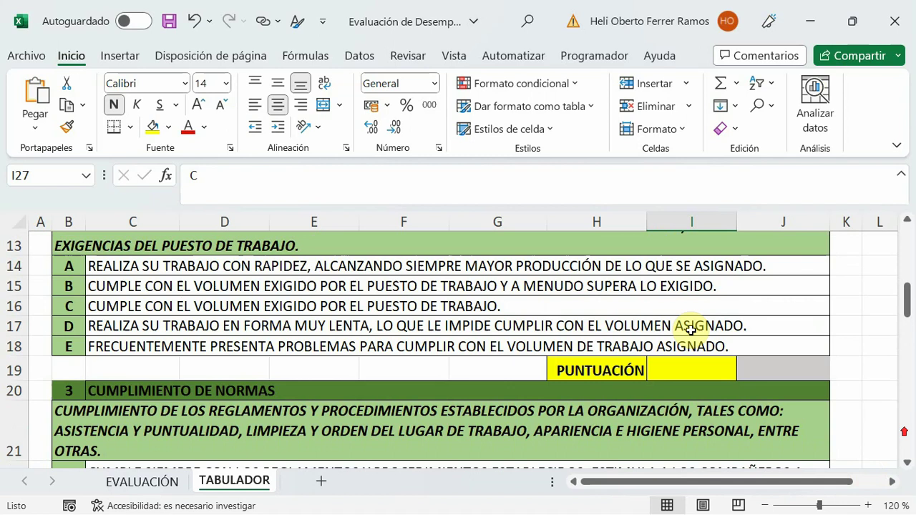
click(690, 370)
click(744, 372)
click(634, 421)
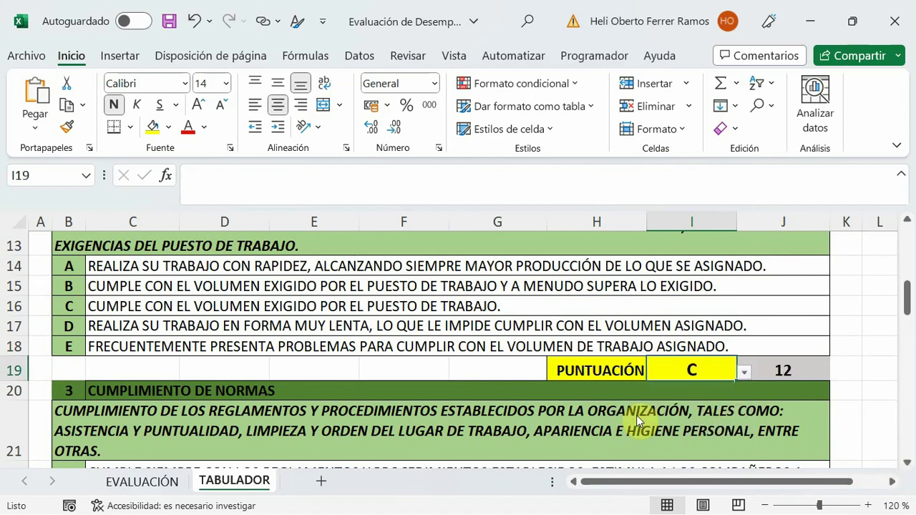
scroll(648, 410, up, 2)
scroll(674, 432, up, 1)
click(698, 424)
scroll(698, 425, down, 1)
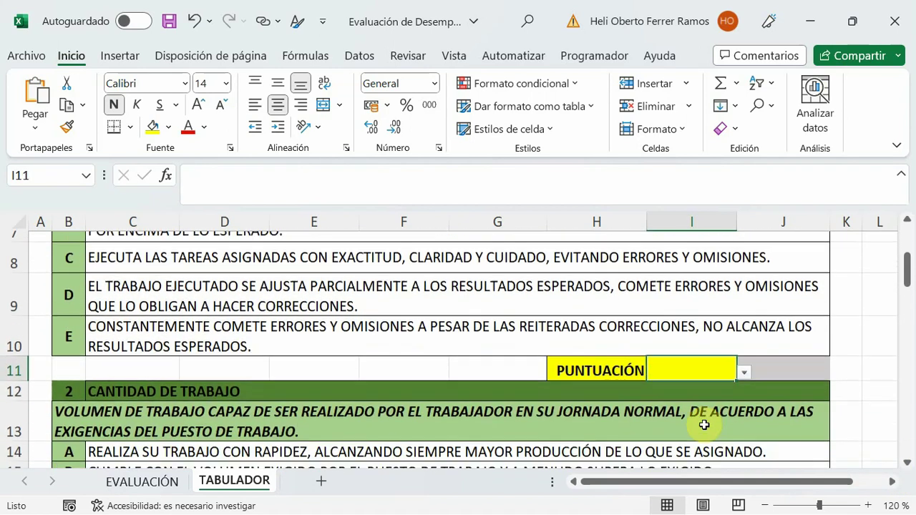
scroll(698, 425, down, 1)
click(745, 368)
click(632, 417)
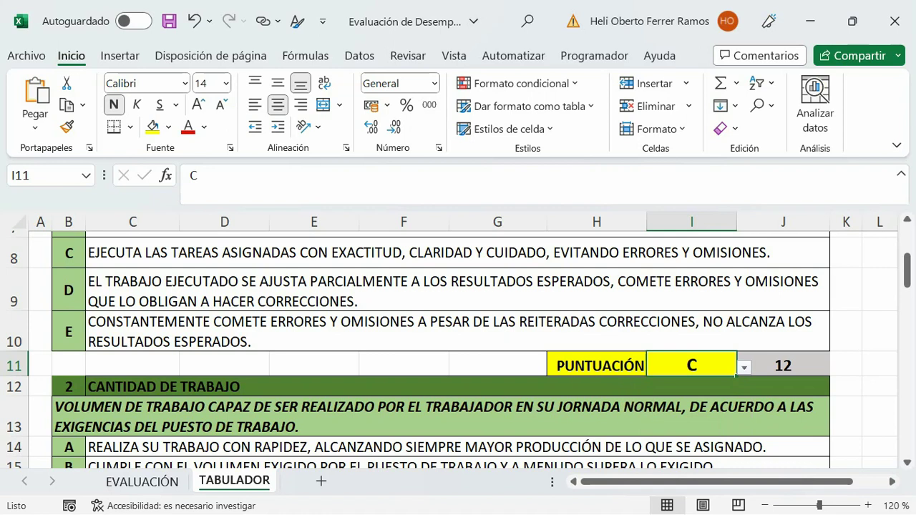
Confirm EVALUACIÓN shows a score of 64 rated BUENO, then return to TABULADOR.
scroll(634, 409, down, 1)
scroll(630, 408, down, 1)
scroll(645, 436, down, 2)
scroll(646, 436, down, 5)
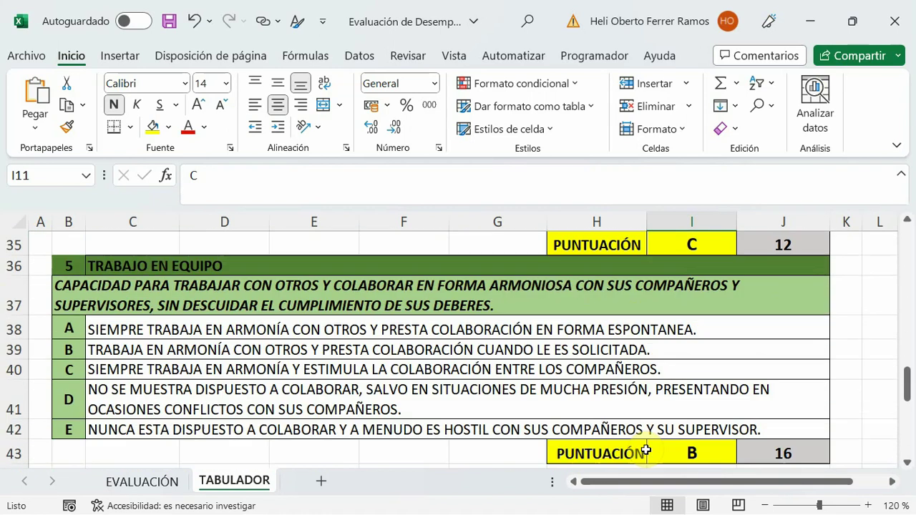
scroll(640, 444, down, 2)
scroll(640, 444, up, 4)
scroll(640, 444, up, 4)
scroll(635, 444, up, 2)
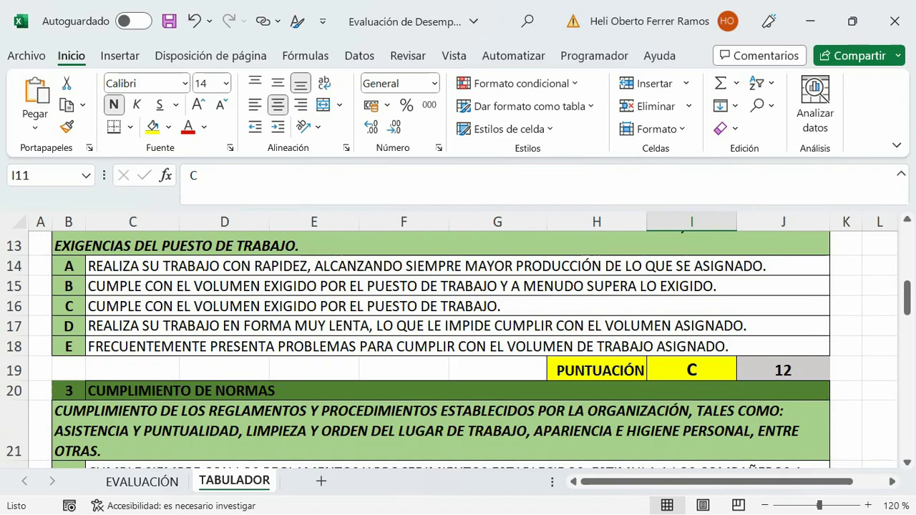
scroll(635, 443, up, 1)
scroll(635, 444, up, 1)
scroll(618, 442, up, 2)
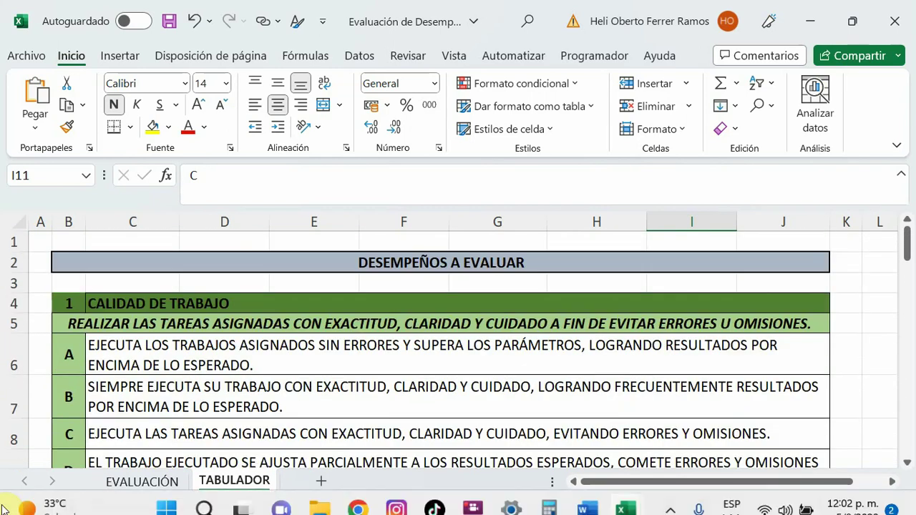
click(129, 478)
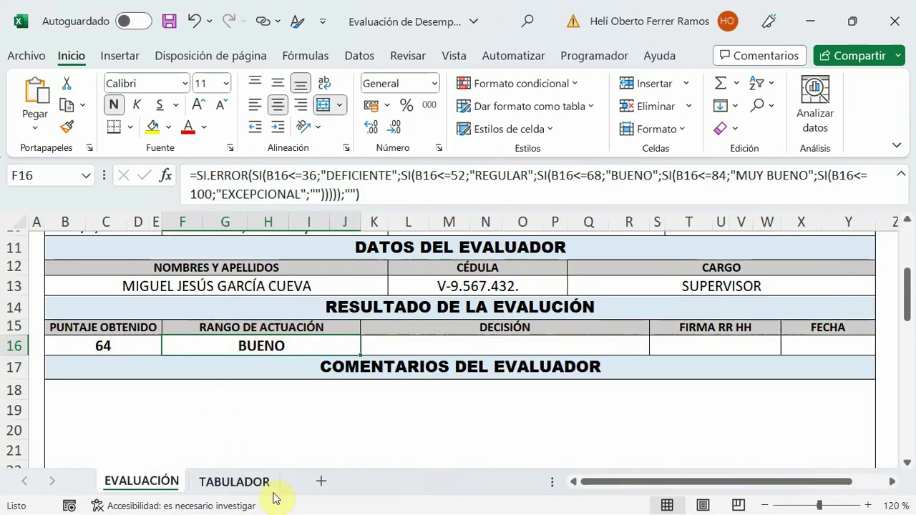
click(234, 482)
scroll(466, 446, down, 3)
scroll(458, 450, down, 3)
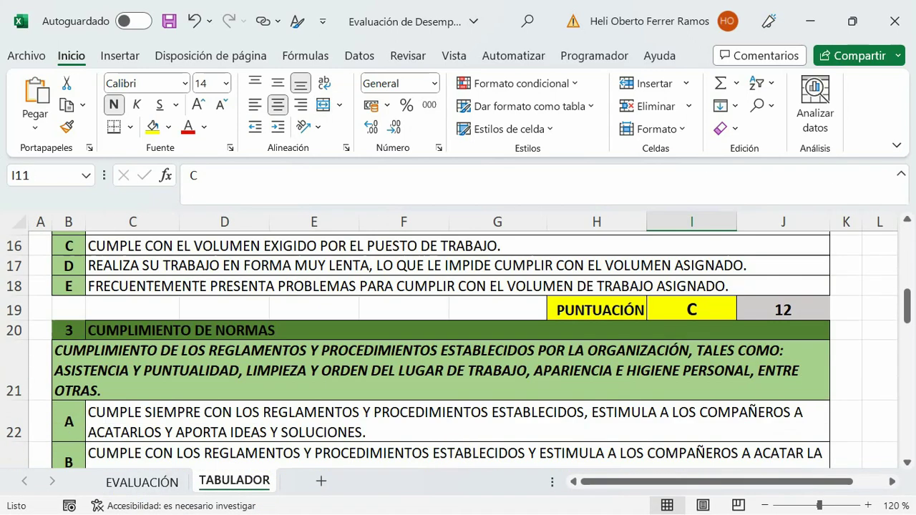
scroll(454, 452, down, 5)
scroll(455, 453, down, 3)
scroll(458, 451, down, 2)
scroll(472, 455, down, 1)
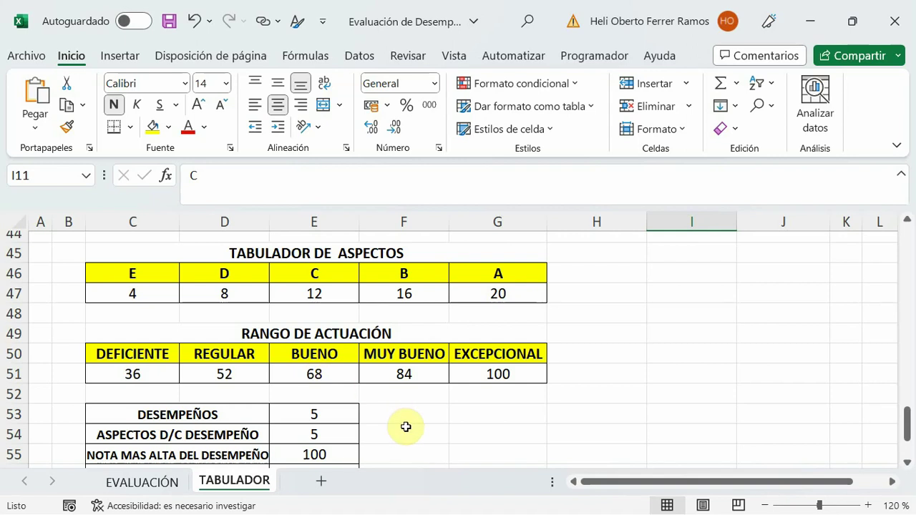
Select B6:J10, the A–E grade descriptions for CALIDAD DE TRABAJO.
scroll(405, 425, up, 3)
scroll(430, 429, up, 3)
scroll(429, 430, up, 3)
scroll(418, 430, up, 2)
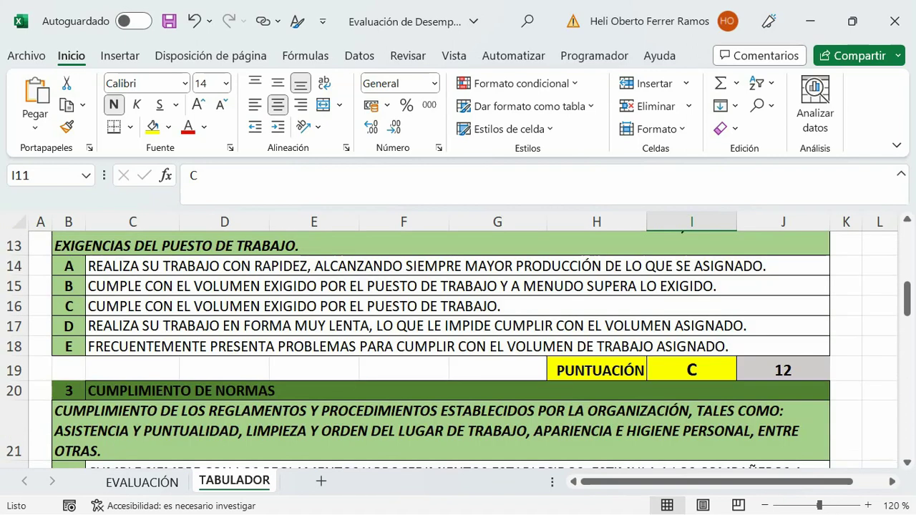
scroll(418, 430, up, 2)
scroll(417, 429, up, 3)
scroll(418, 430, down, 2)
scroll(417, 430, up, 1)
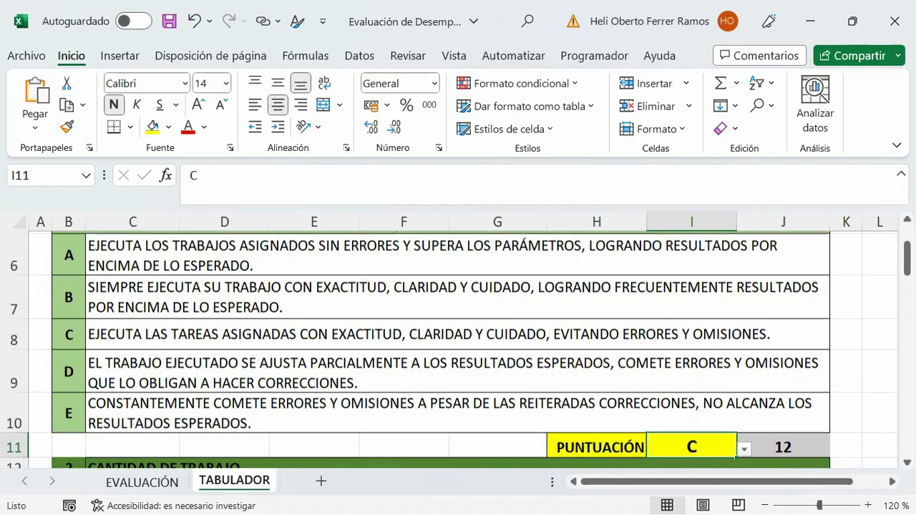
mouse_move(71, 293)
mouse_down()
mouse_move(674, 318)
mouse_move(673, 458)
mouse_move(613, 436)
mouse_up()
scroll(614, 435, down, 2)
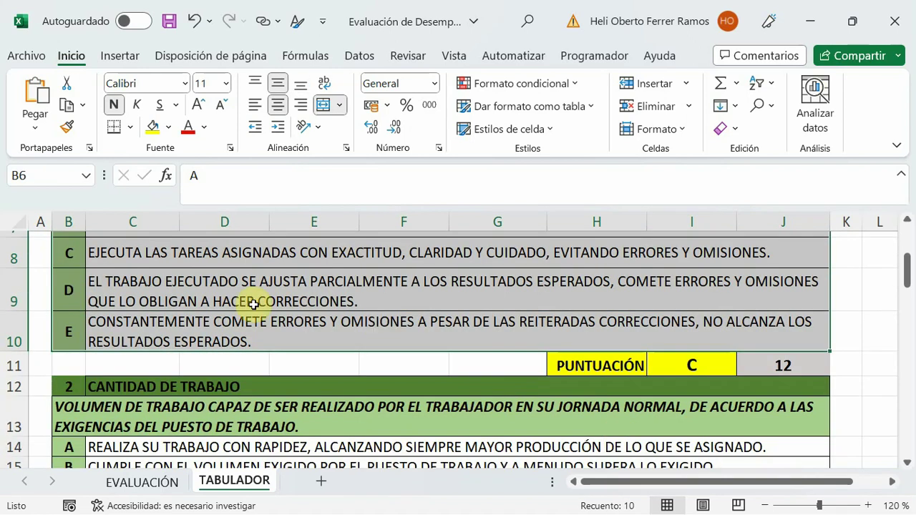
scroll(245, 303, up, 2)
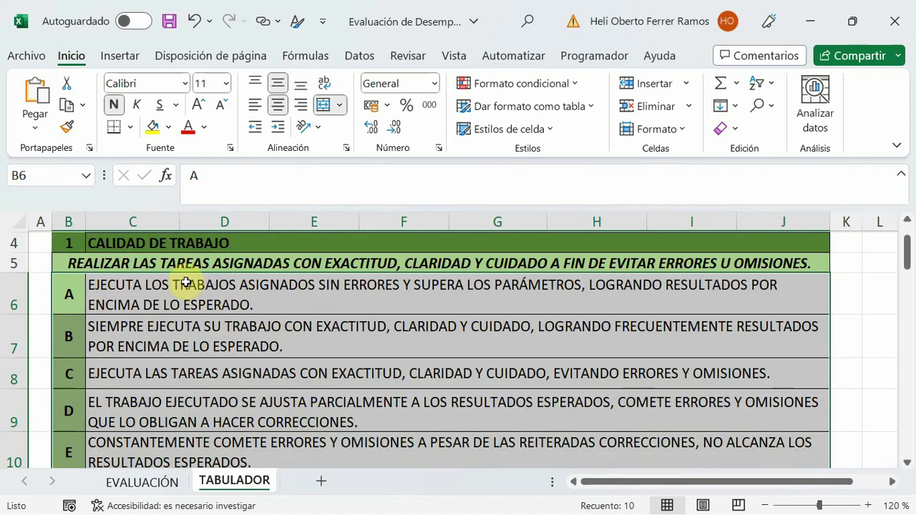
scroll(415, 374, down, 1)
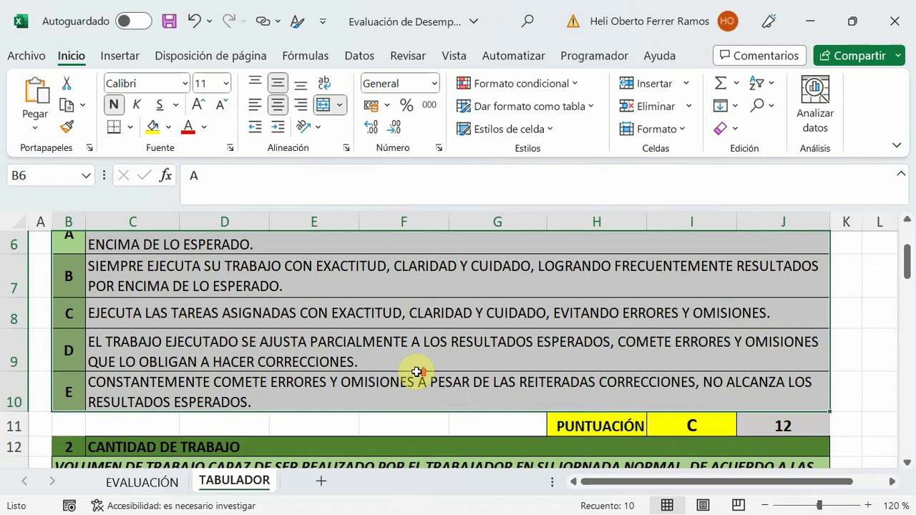
scroll(317, 286, up, 2)
scroll(319, 290, down, 1)
scroll(320, 290, down, 1)
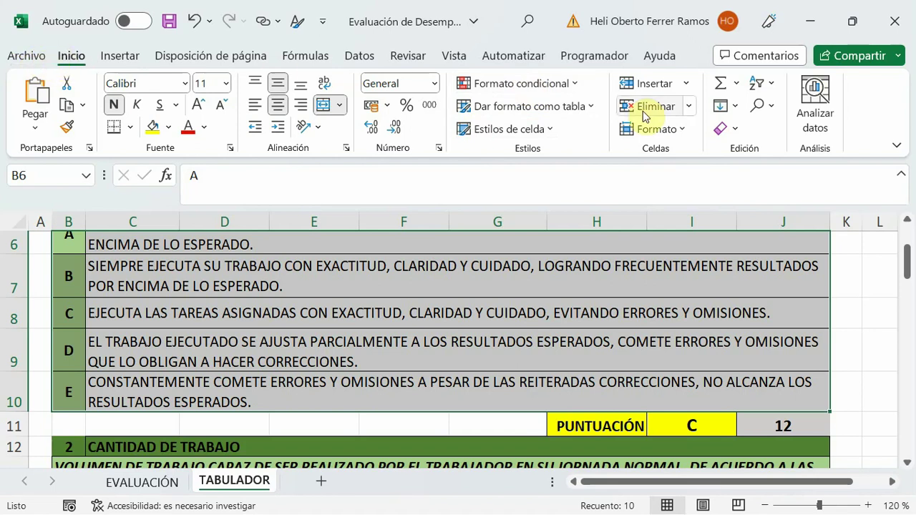
Create a new formula-based conditional formatting rule with the formula =$B6=$I$11.
click(560, 85)
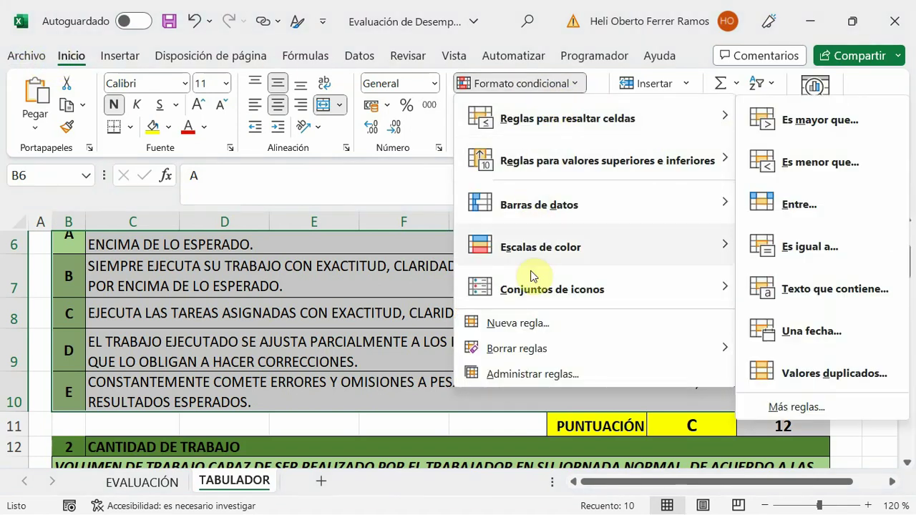
click(686, 421)
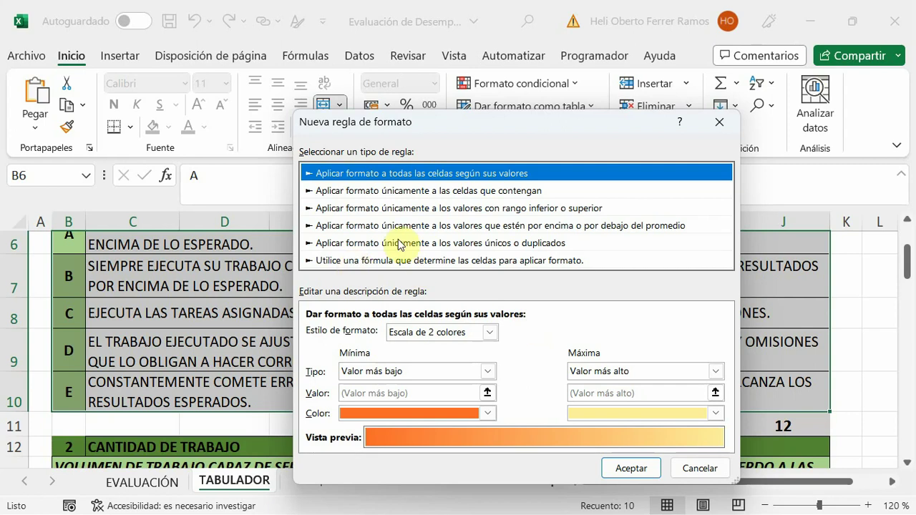
drag(469, 131, 468, 83)
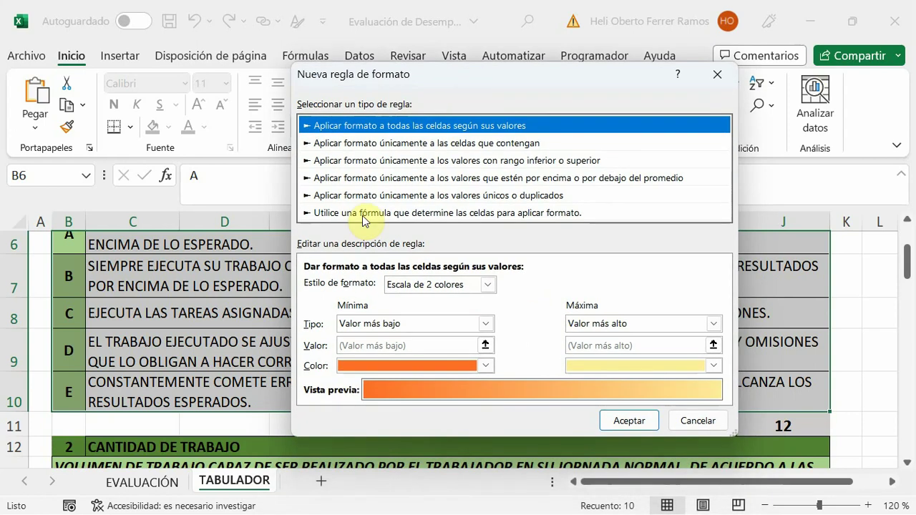
click(362, 213)
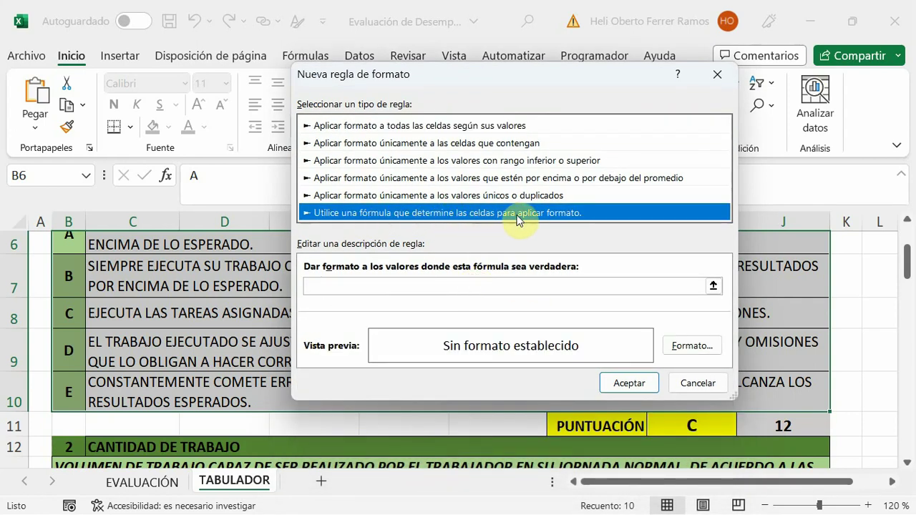
click(317, 287)
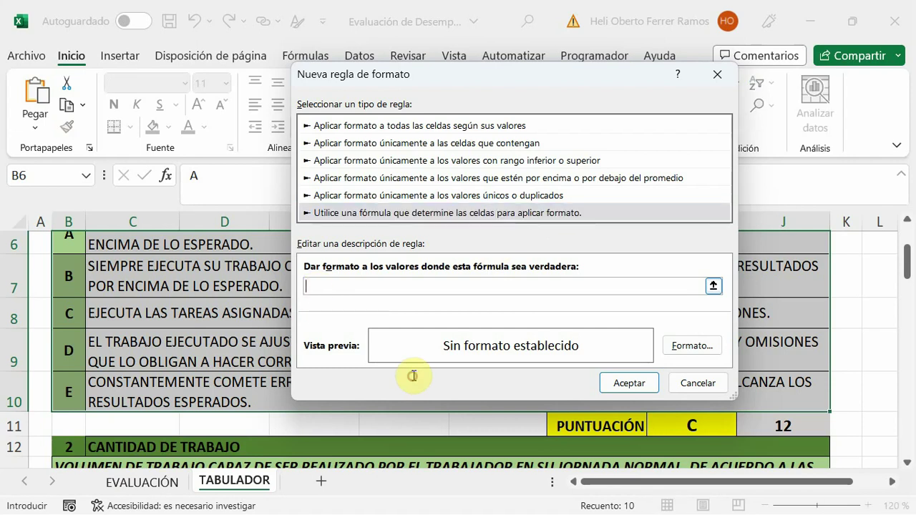
scroll(147, 276, up, 1)
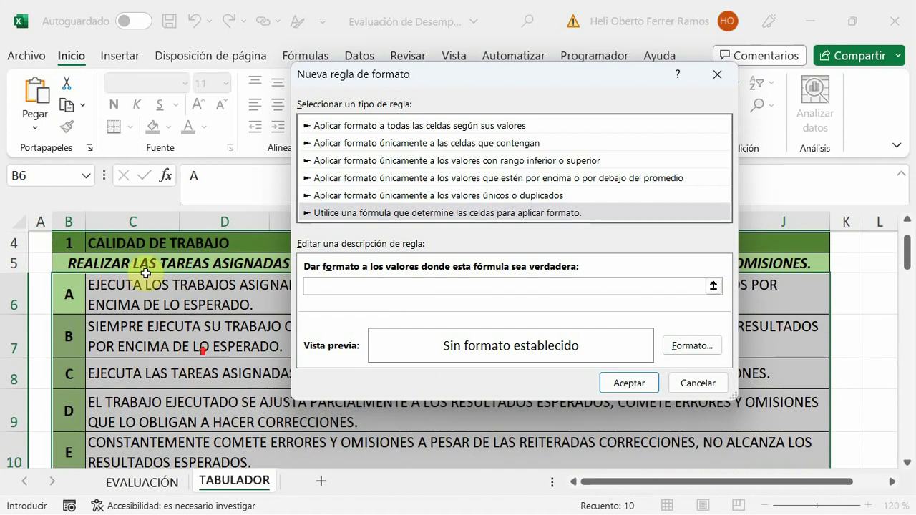
click(69, 291)
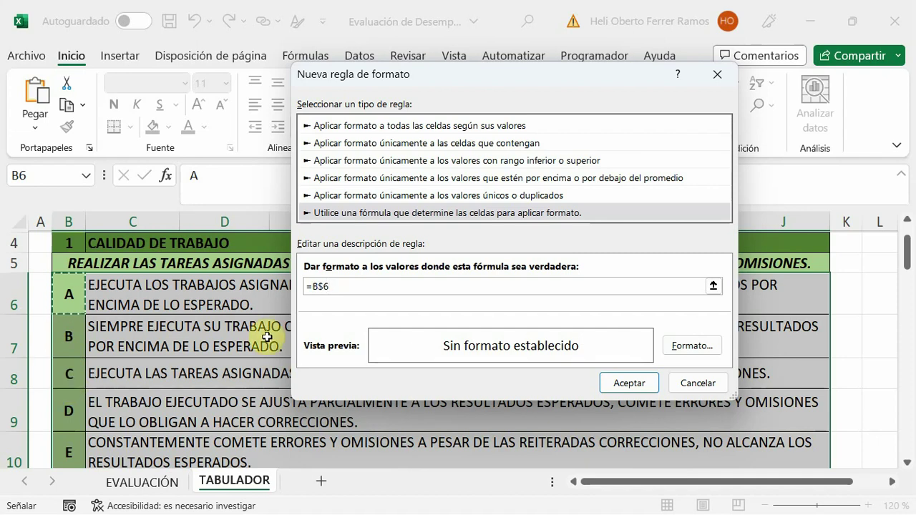
key(F4)
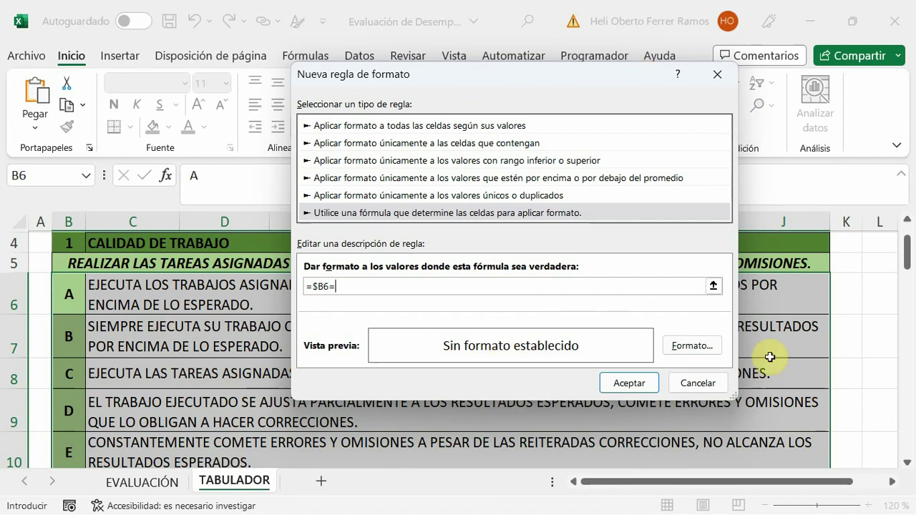
scroll(773, 385, down, 3)
scroll(778, 365, up, 2)
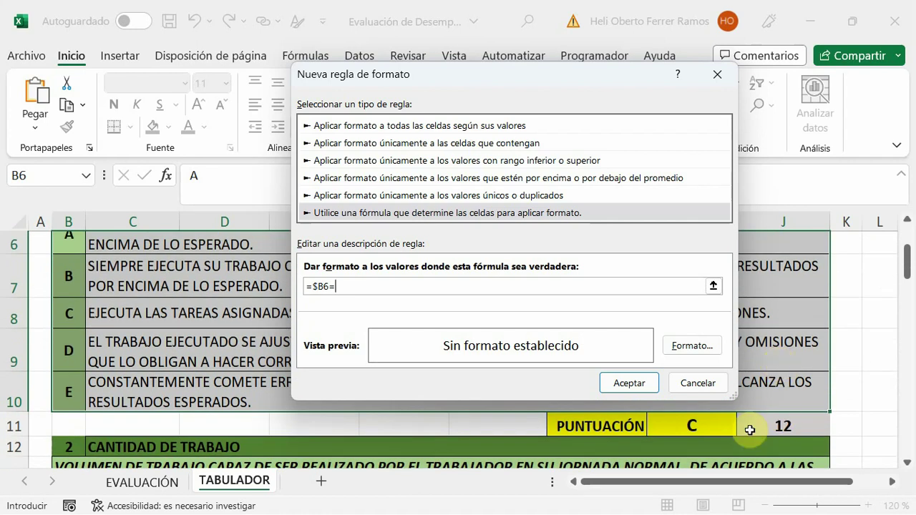
click(677, 424)
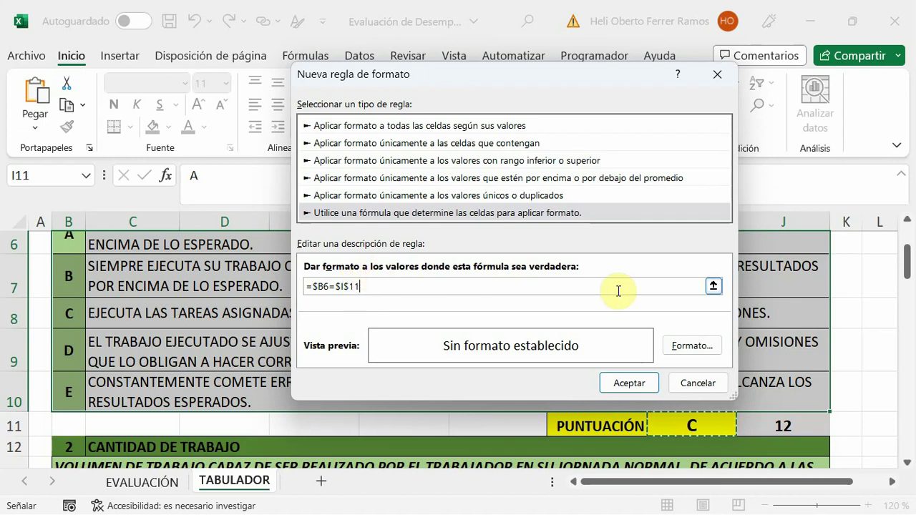
Give the rule a light blue fill and bold italic font, and apply it.
click(693, 345)
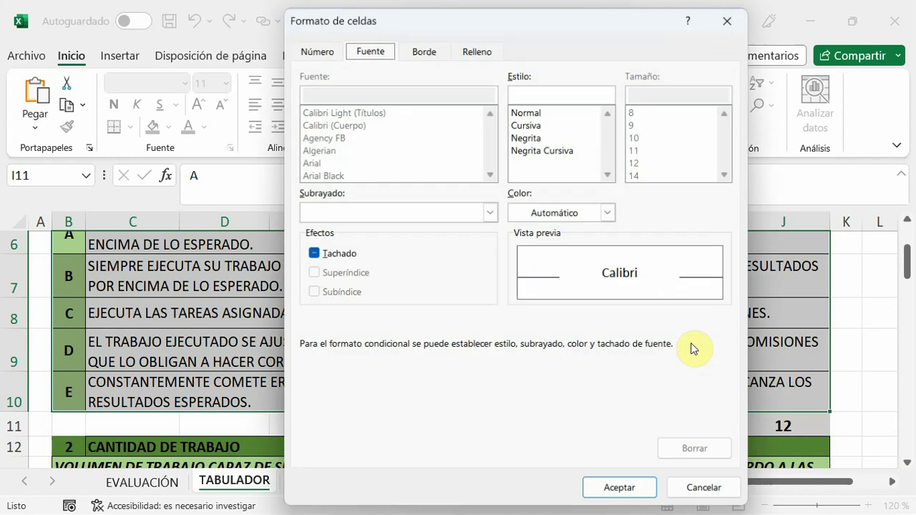
click(475, 52)
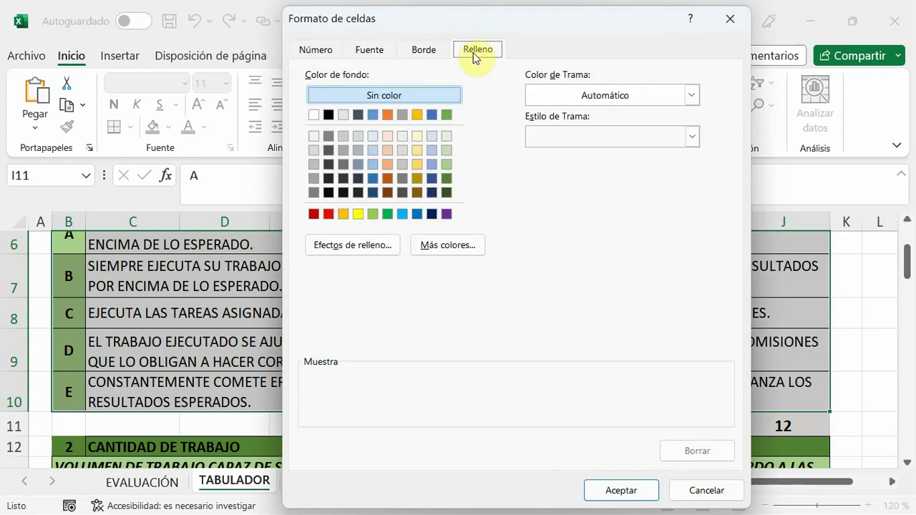
click(403, 213)
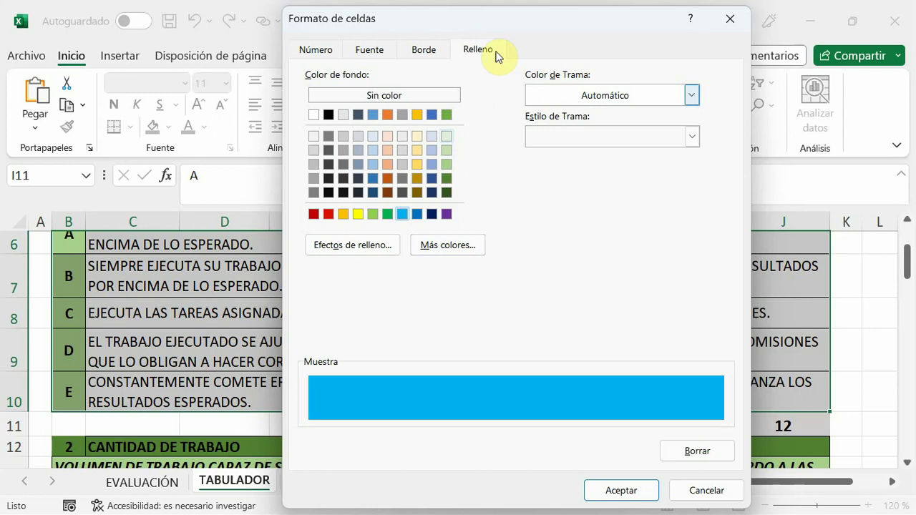
click(372, 51)
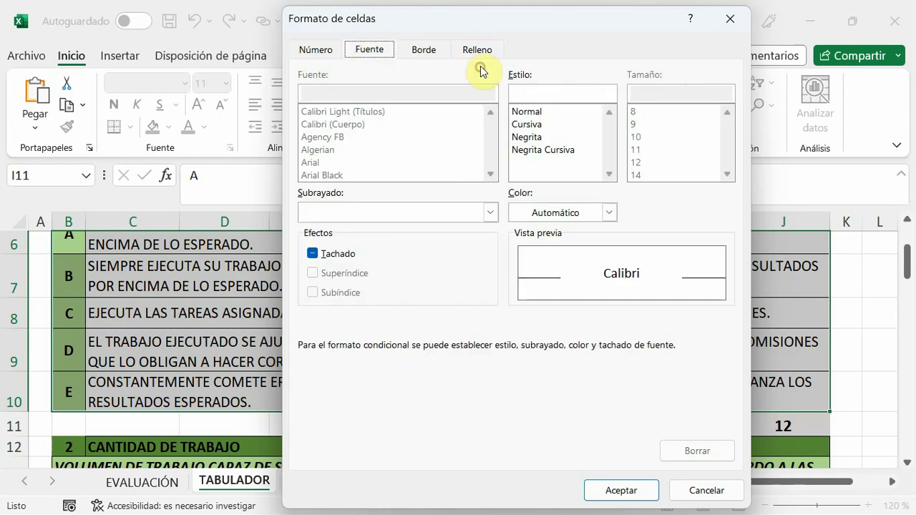
click(547, 151)
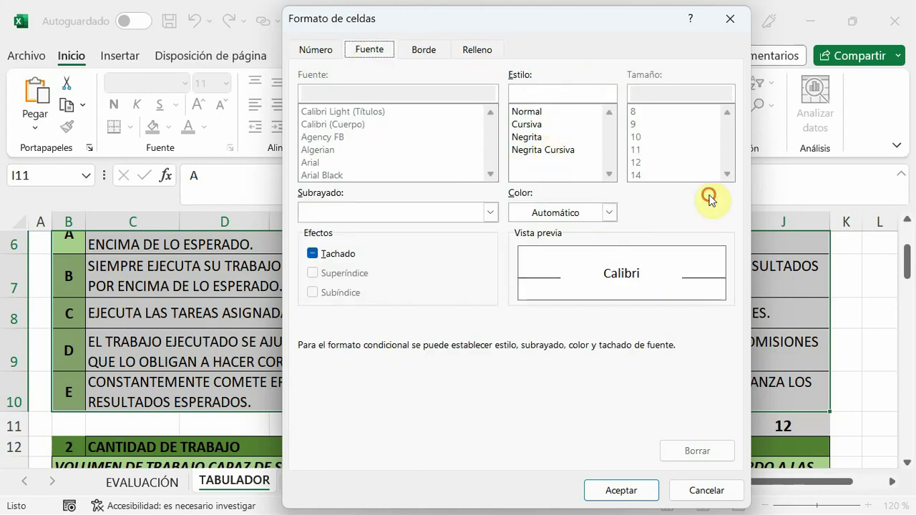
click(619, 491)
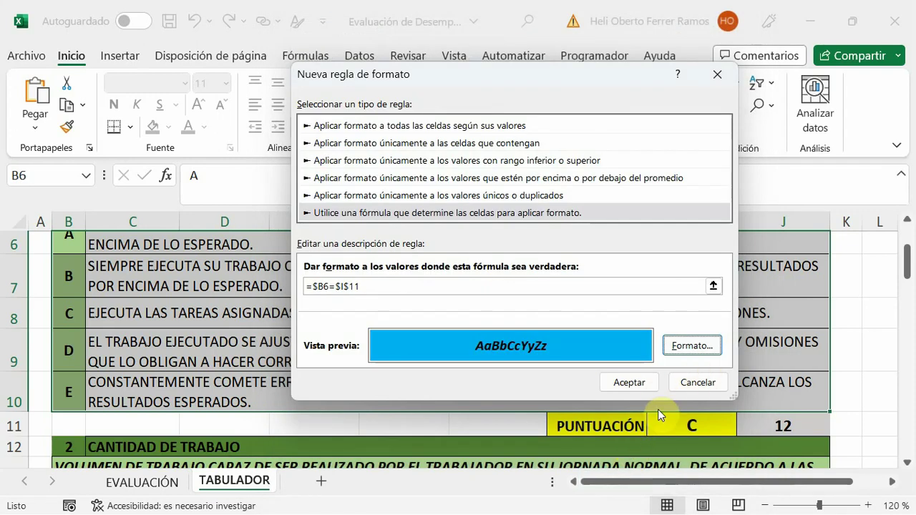
click(631, 383)
Change the I11 grade to D, then to A, to test the highlight.
click(693, 362)
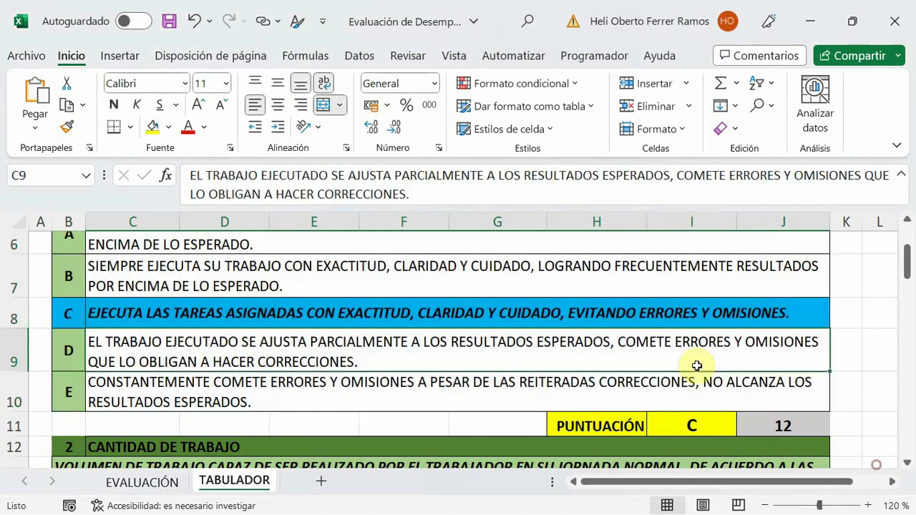
click(692, 417)
click(743, 429)
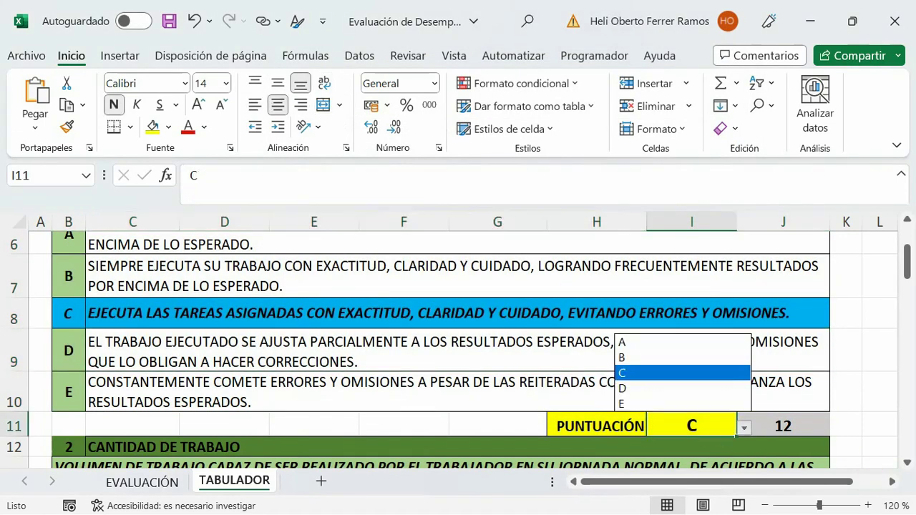
click(648, 391)
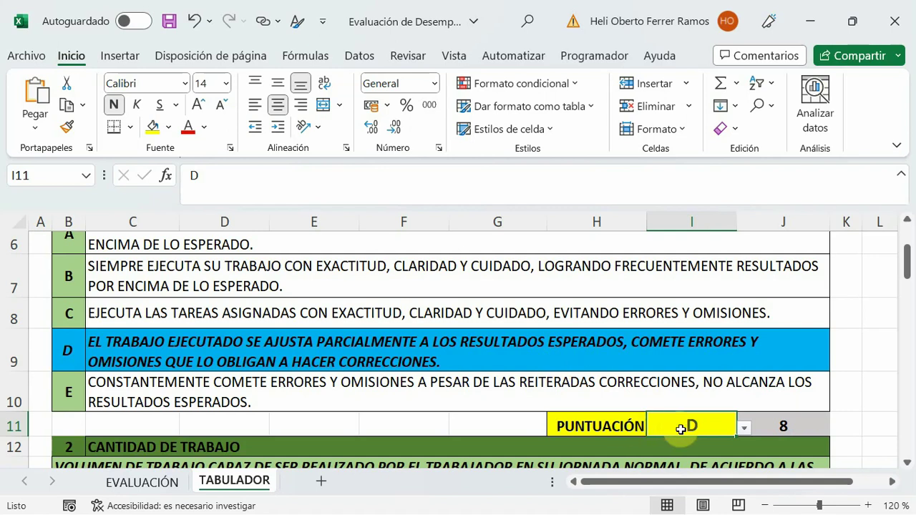
click(744, 427)
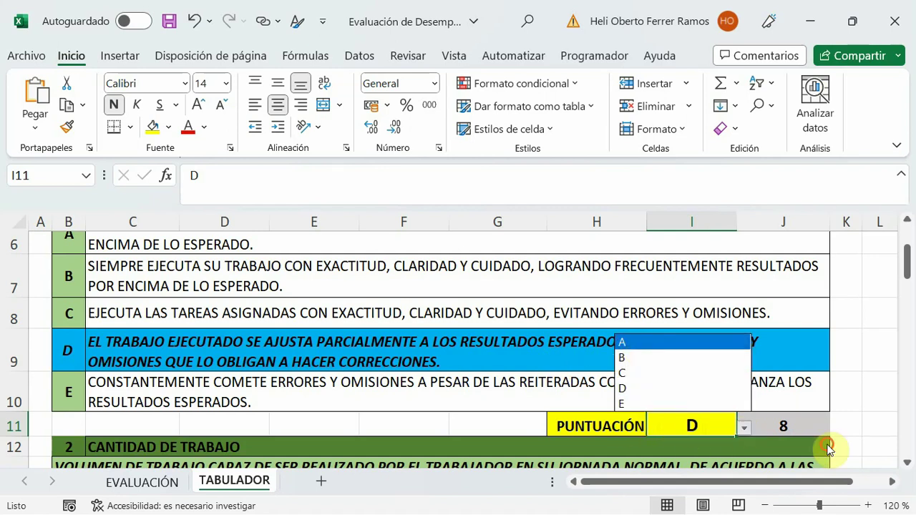
click(637, 347)
Select the CANTIDAD DE TRABAJO grade rows B14:J18.
scroll(637, 347, down, 1)
scroll(824, 446, down, 1)
scroll(634, 343, up, 1)
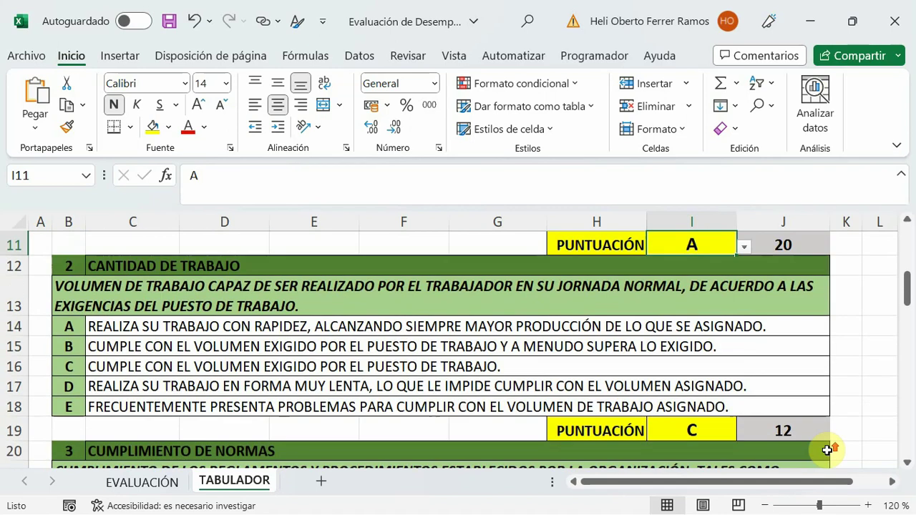
drag(68, 327, 489, 409)
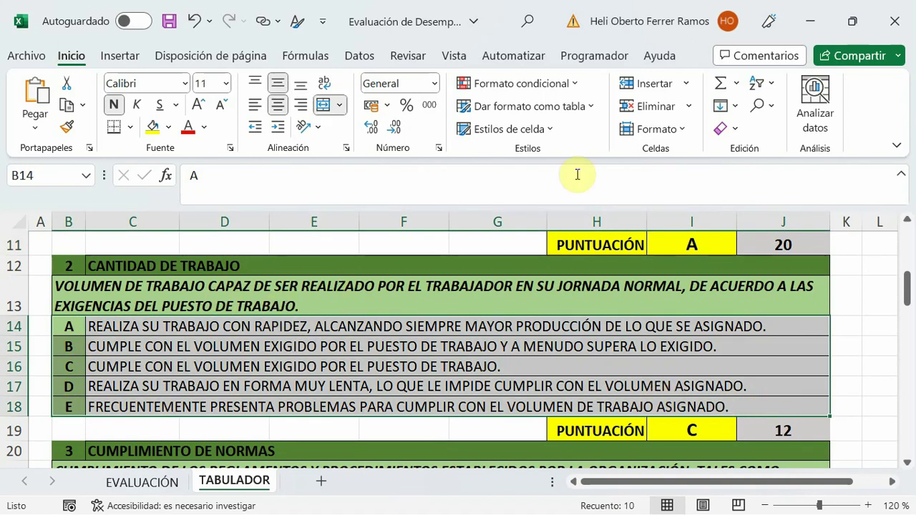
Create a new formula rule =$B14=$I$19 for the CANTIDAD DE TRABAJO grade rows.
click(562, 88)
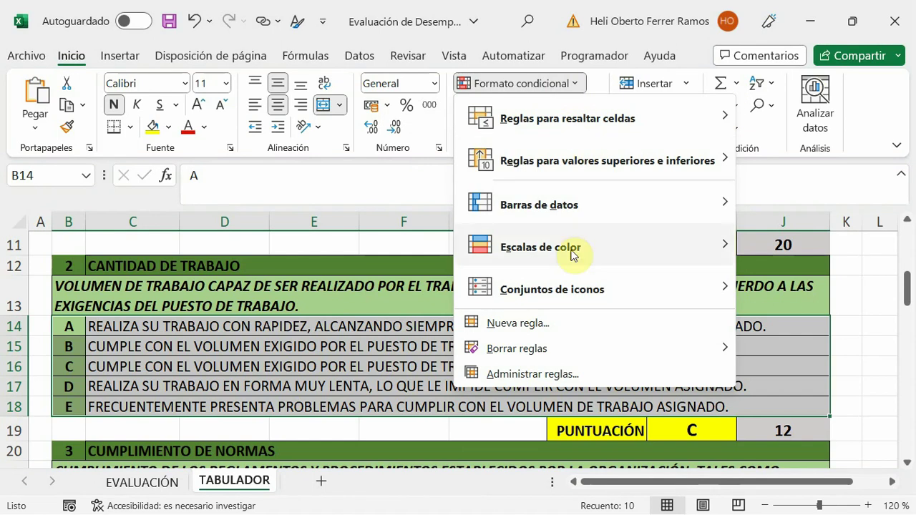
click(519, 323)
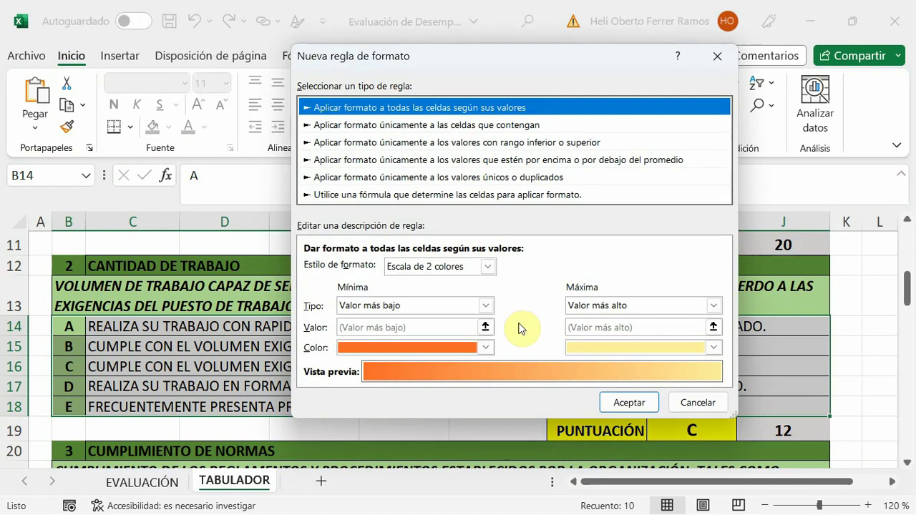
click(329, 194)
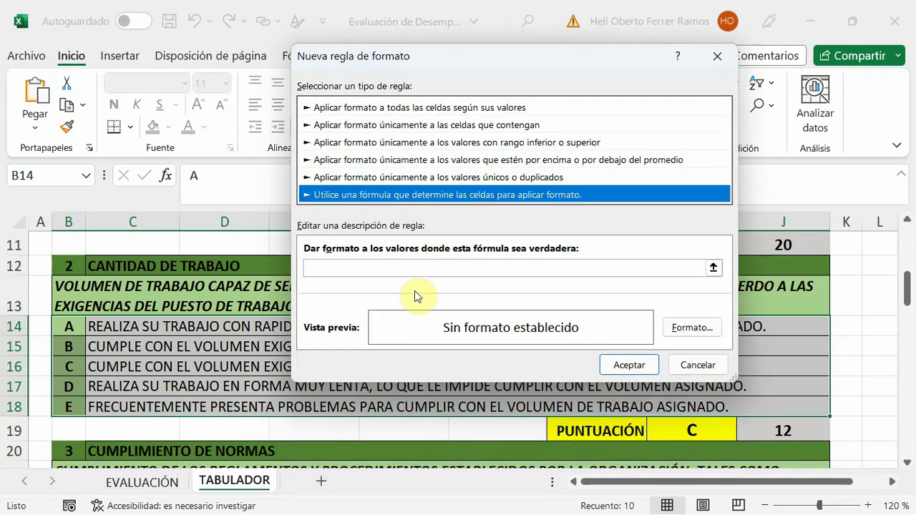
click(352, 272)
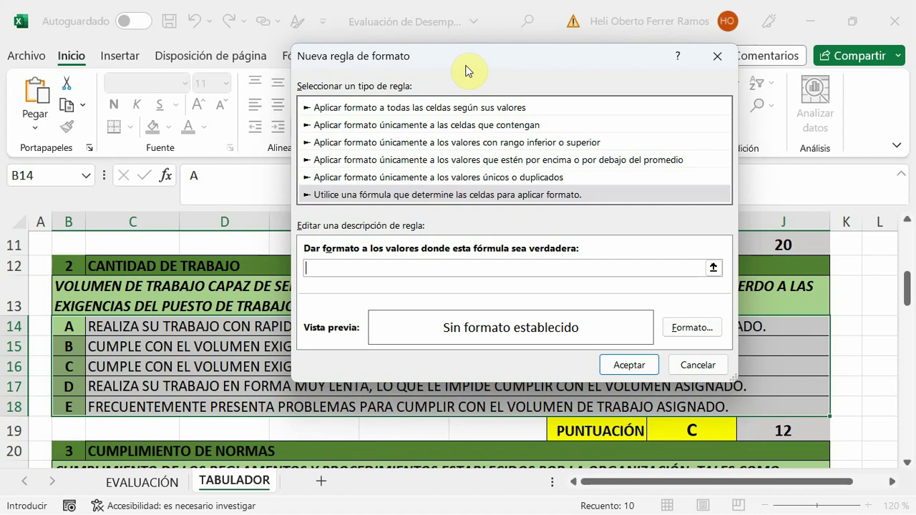
drag(467, 70, 520, 54)
text(=$B14=)
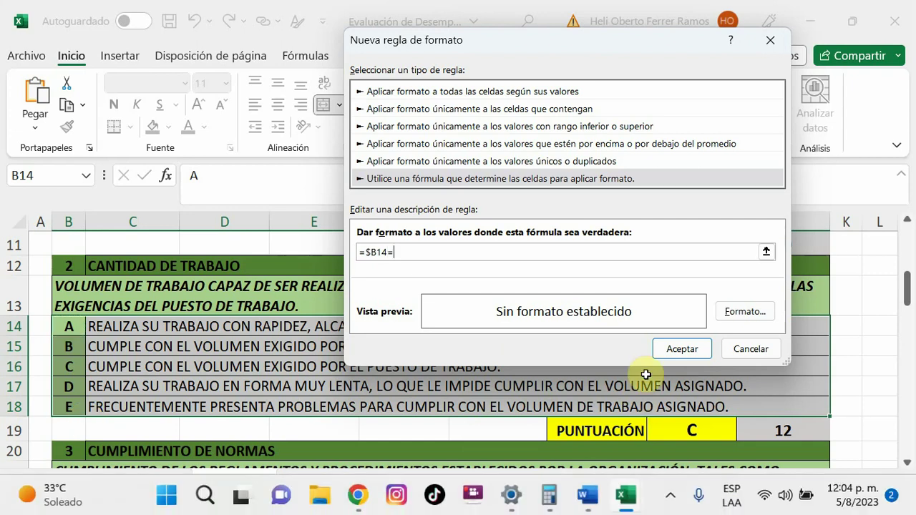
click(687, 428)
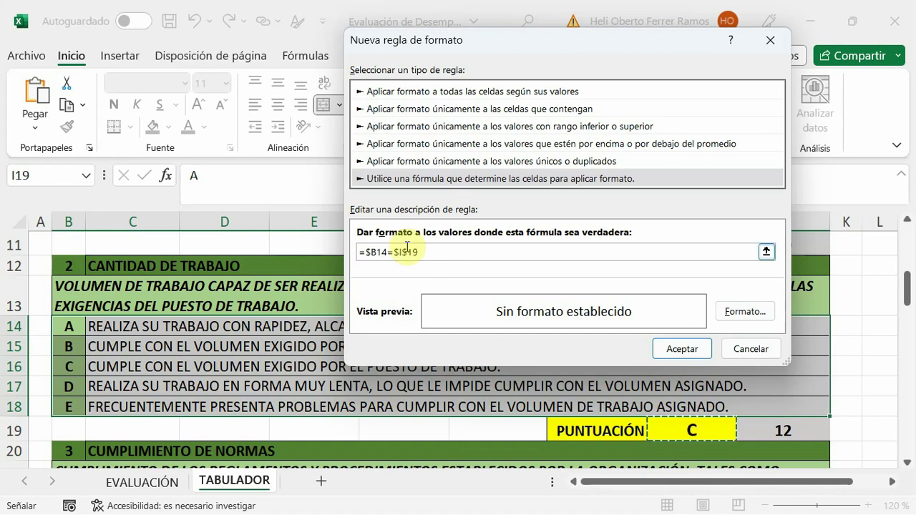
Format the rule with bold italic text and a light blue fill, and apply it.
click(746, 313)
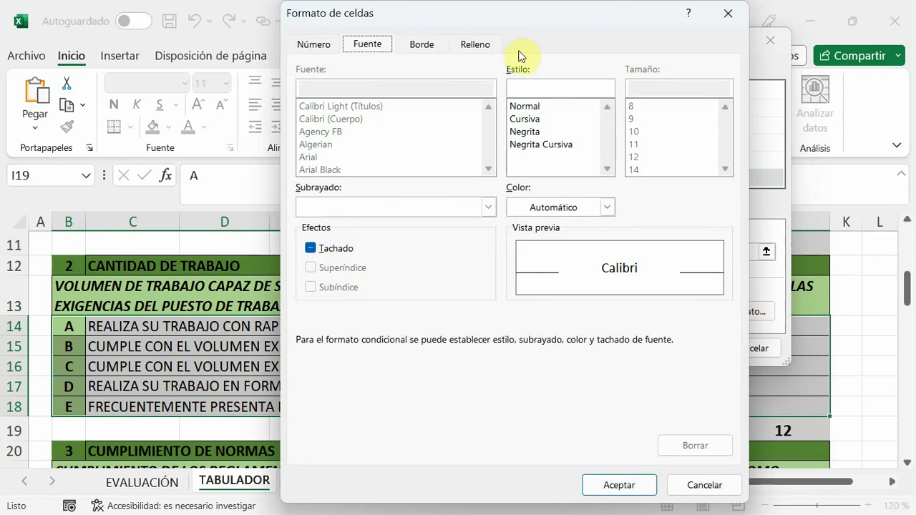
click(541, 146)
click(477, 51)
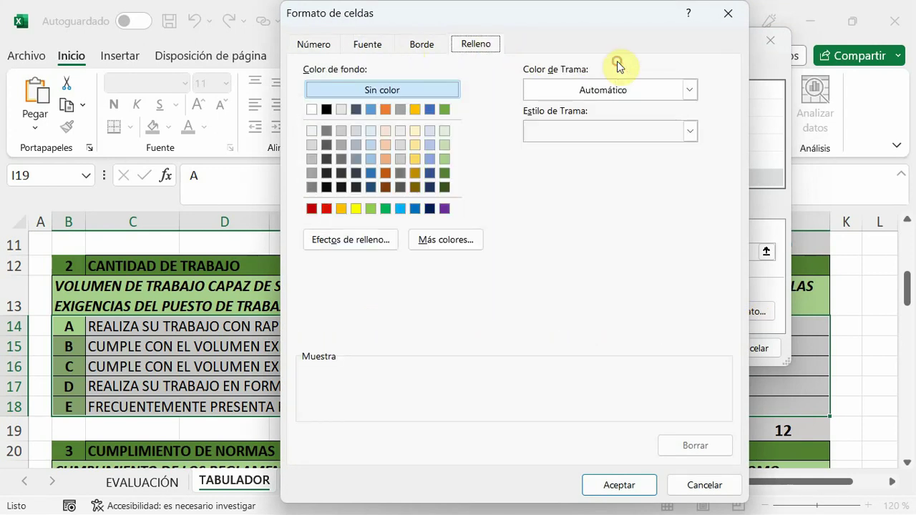
click(404, 208)
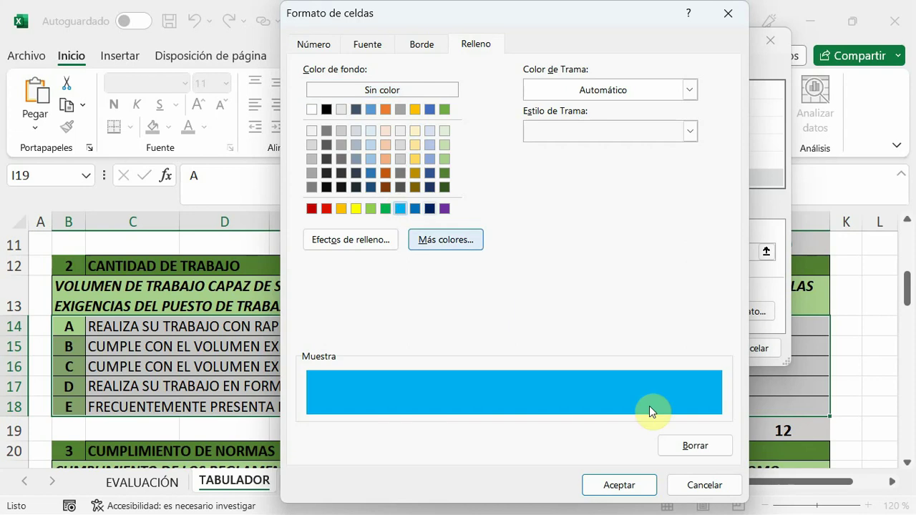
click(622, 485)
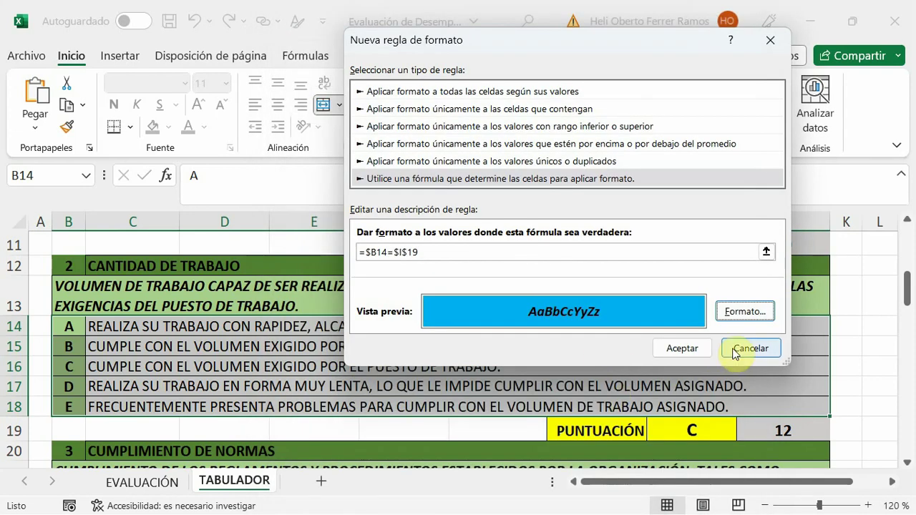
click(681, 354)
Deselect and check the highlighted C row of CANTIDAD DE TRABAJO.
click(640, 383)
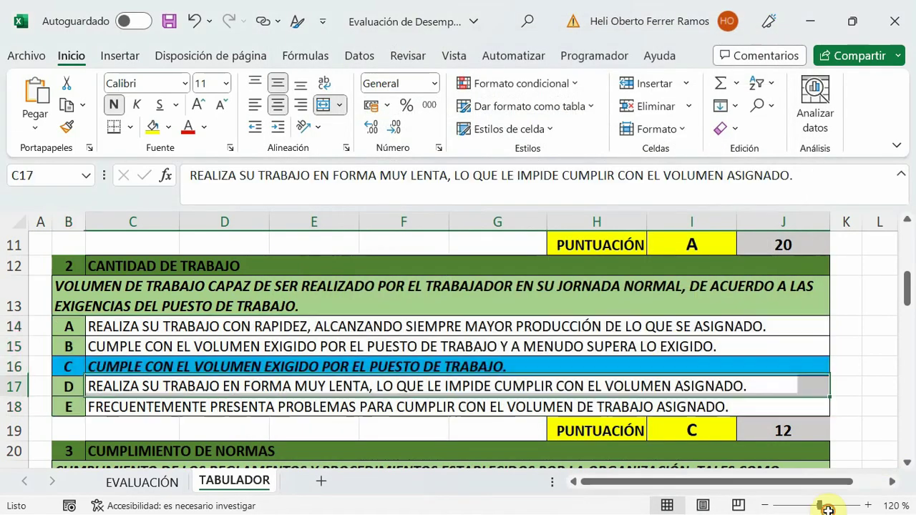
scroll(540, 353, down, 3)
scroll(544, 355, up, 3)
scroll(548, 358, up, 2)
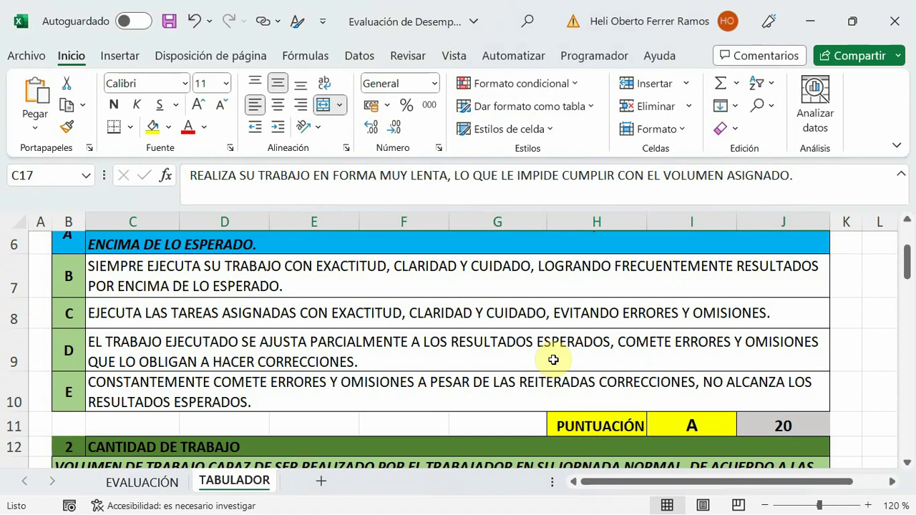
scroll(548, 358, up, 2)
scroll(544, 365, down, 2)
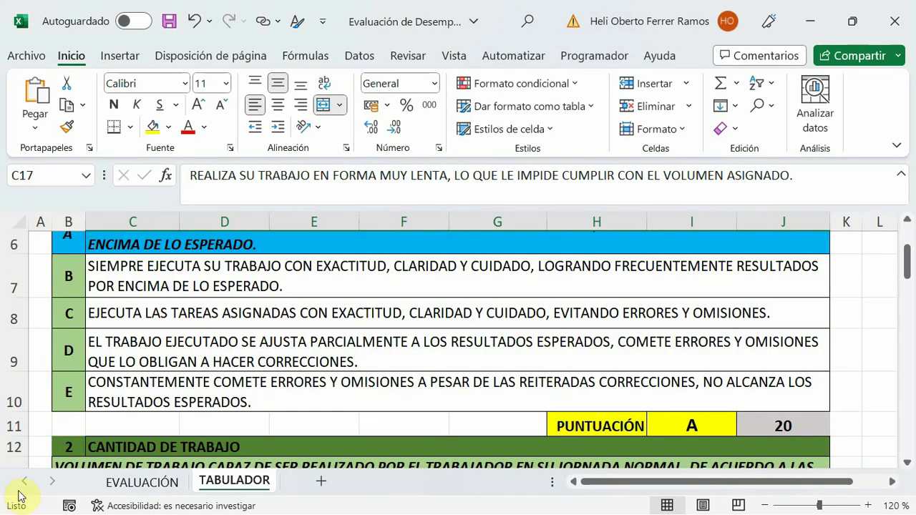
Print-preview the EVALUACIÓN sheet, which spans 4 pages, then close the preview.
click(133, 482)
scroll(466, 289, up, 2)
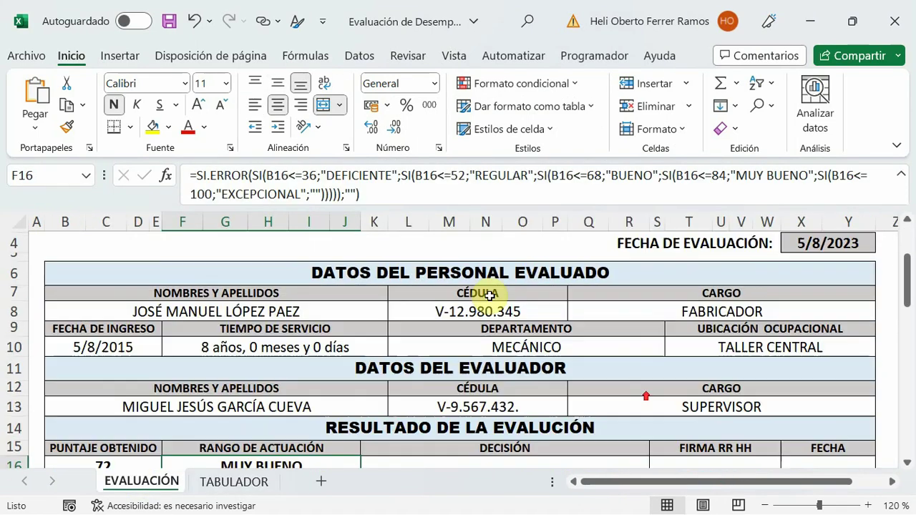
scroll(491, 293, up, 2)
scroll(444, 271, down, 1)
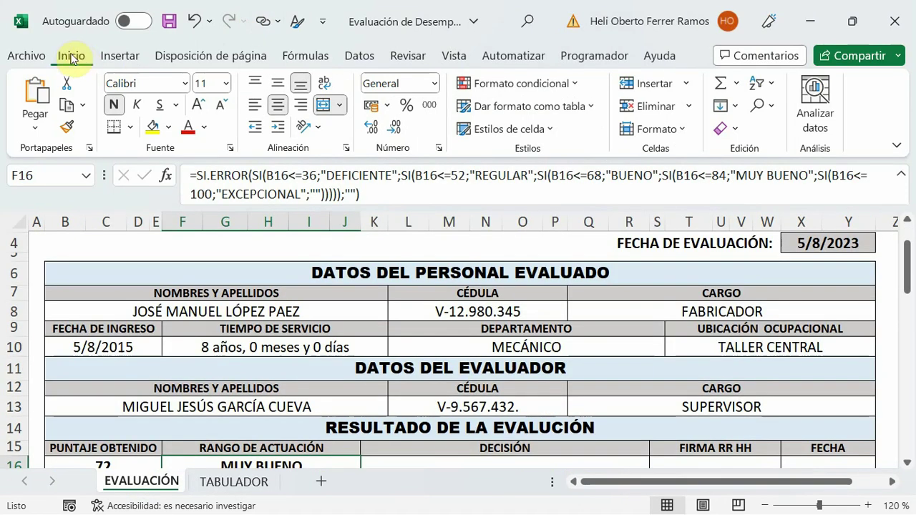
click(27, 57)
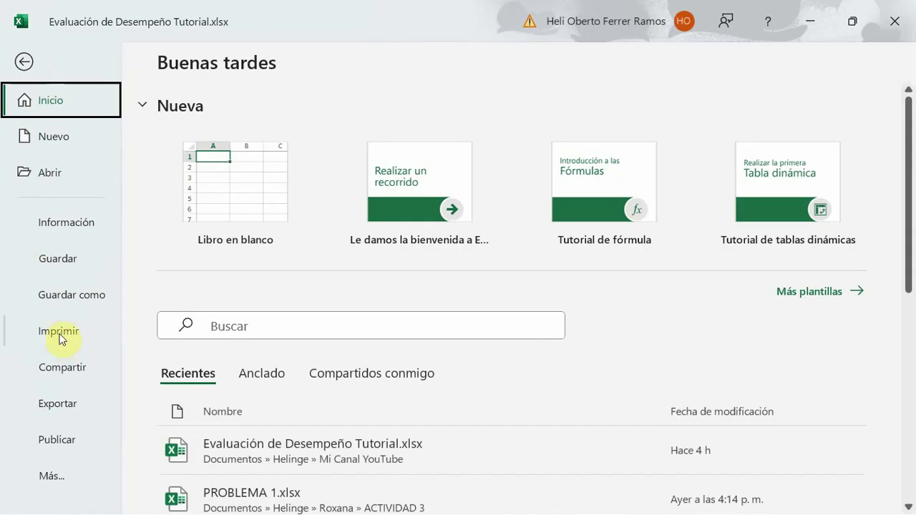
click(61, 336)
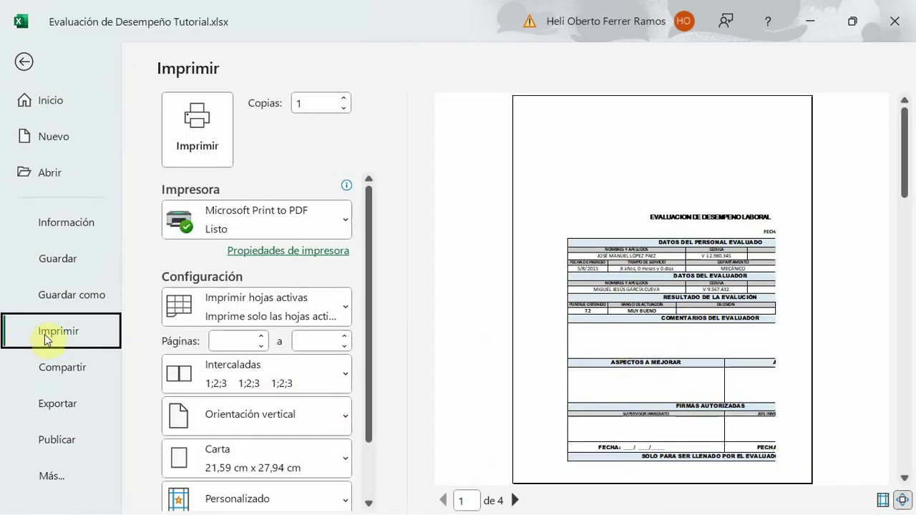
key(Escape)
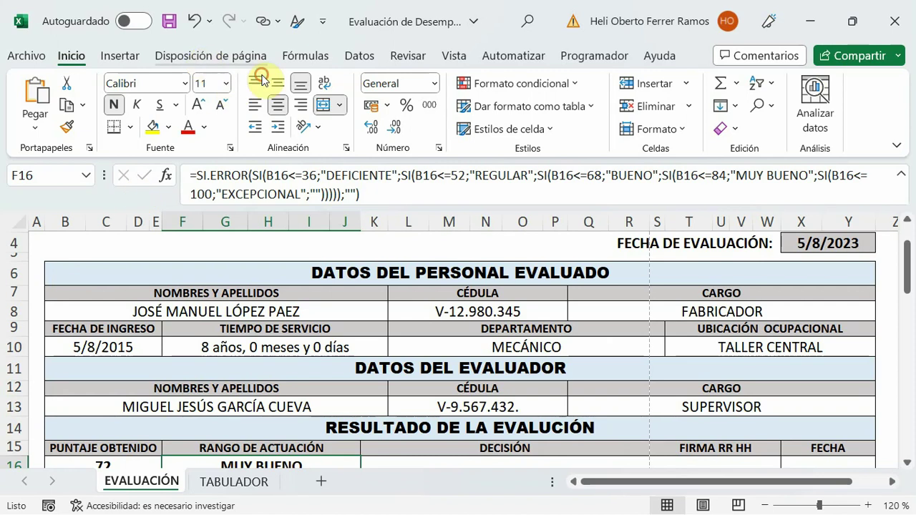
In Custom Margins, set left and right margins to 0,5 and reduce the top margin.
click(205, 59)
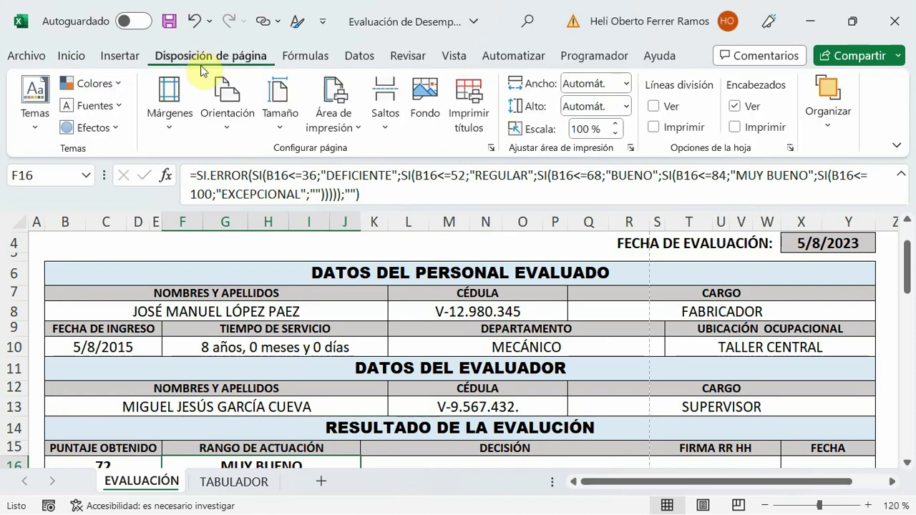
click(172, 109)
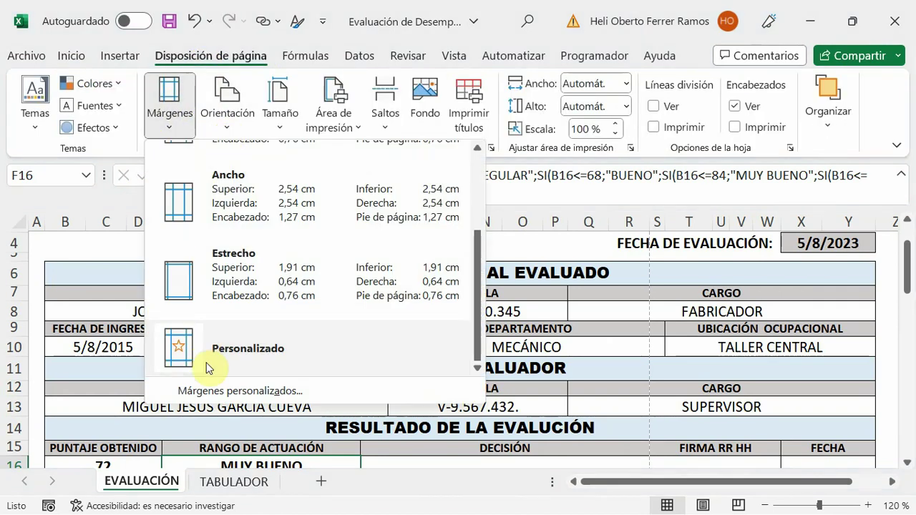
click(206, 390)
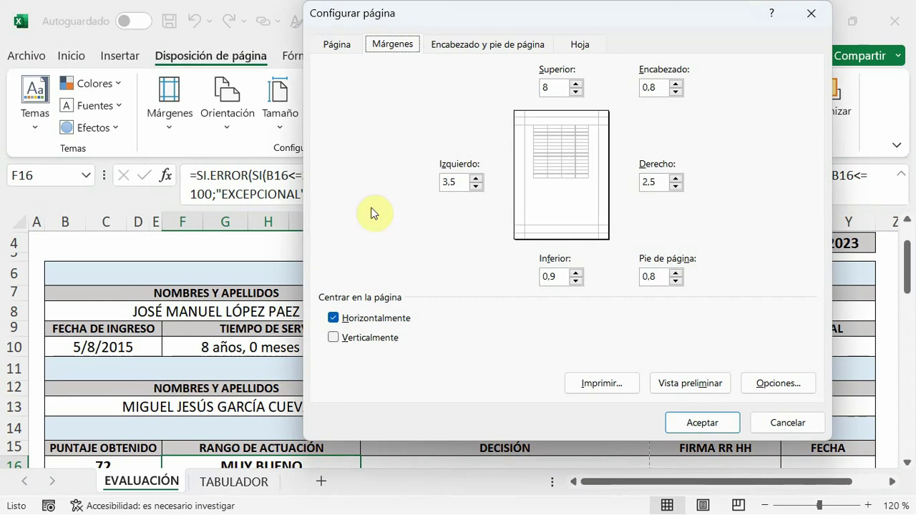
click(472, 182)
key(BackSpace)
key(BackSpace)
text(0)
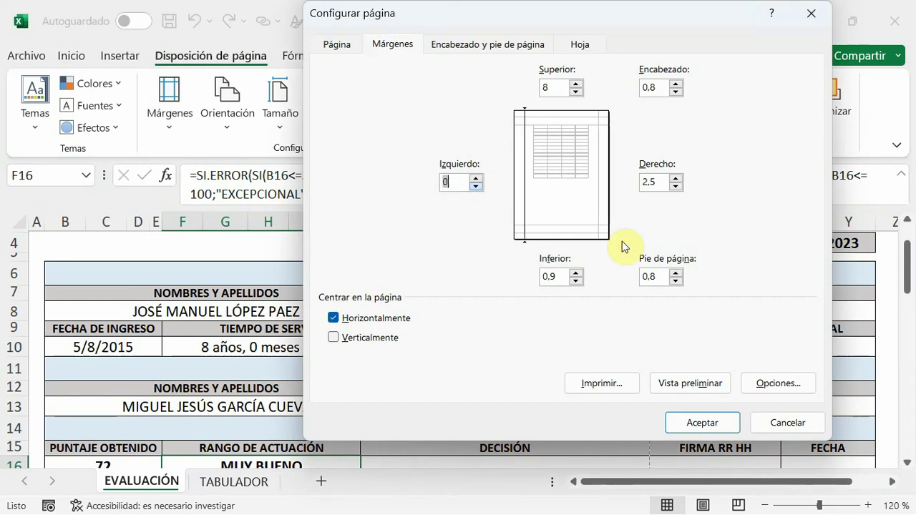
double_click(450, 182)
text(0,5)
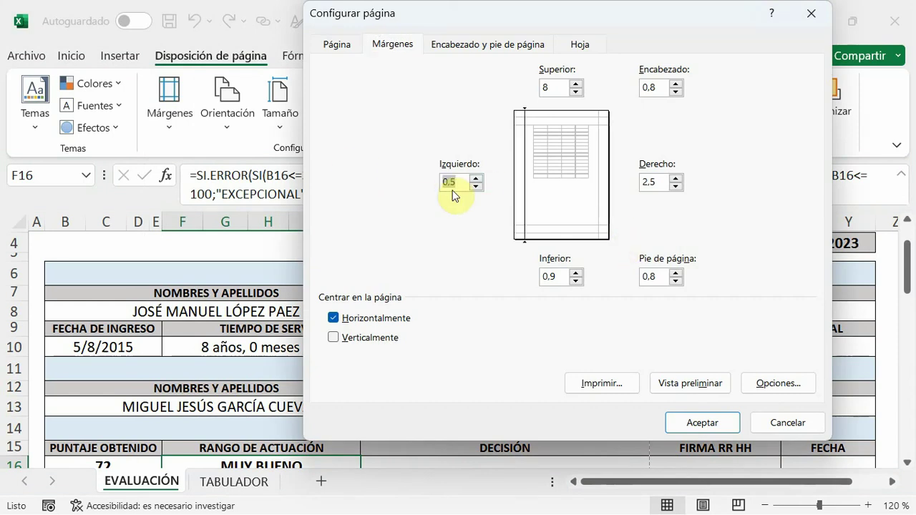
double_click(675, 186)
text(1)
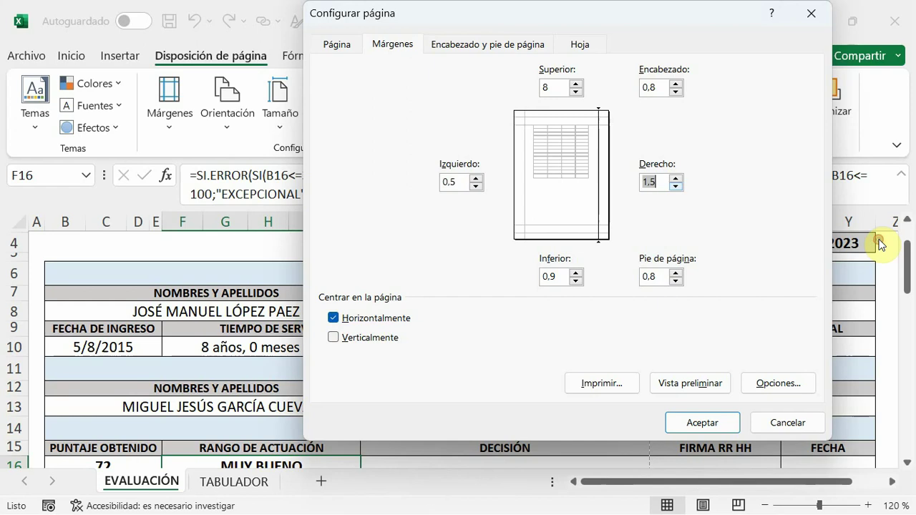
click(675, 186)
double_click(577, 92)
double_click(577, 91)
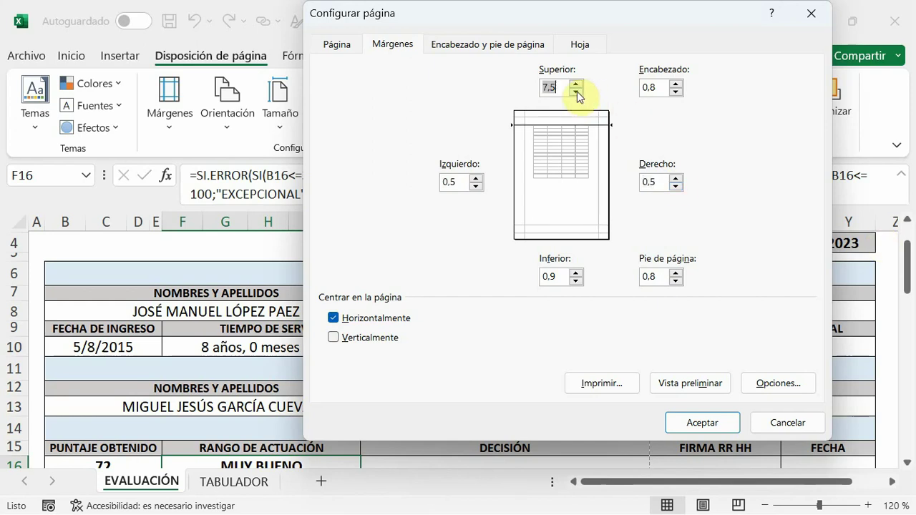
click(576, 91)
click(698, 425)
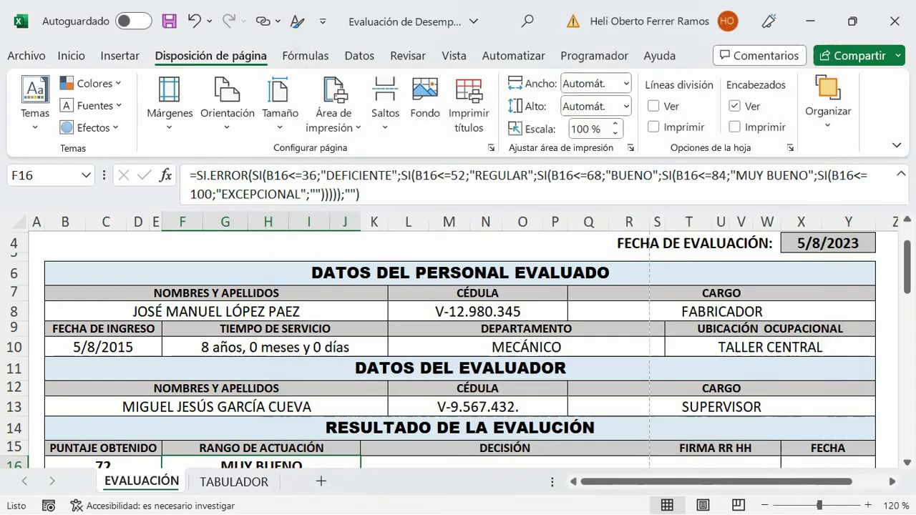
click(22, 57)
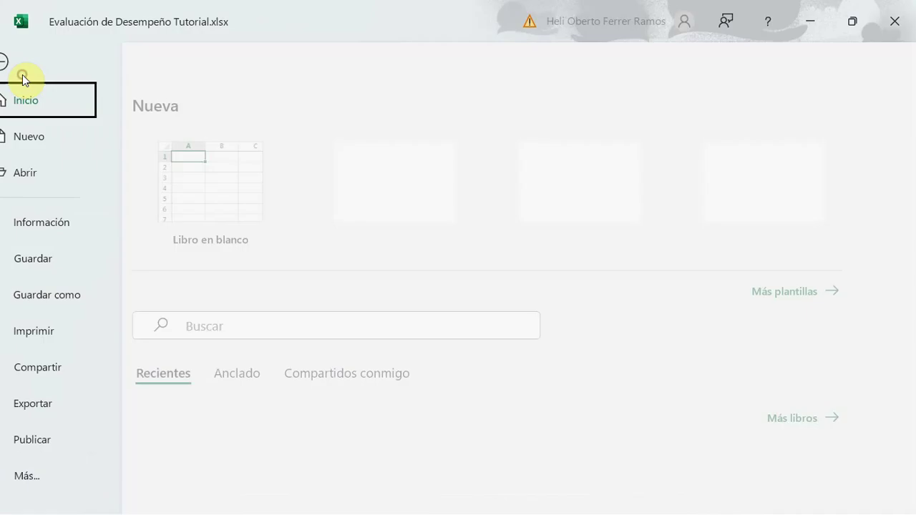
click(58, 336)
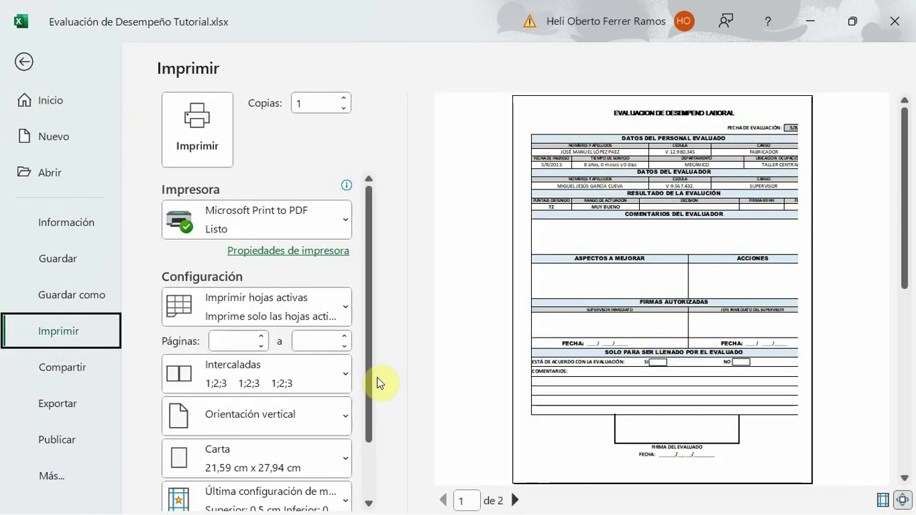
key(Escape)
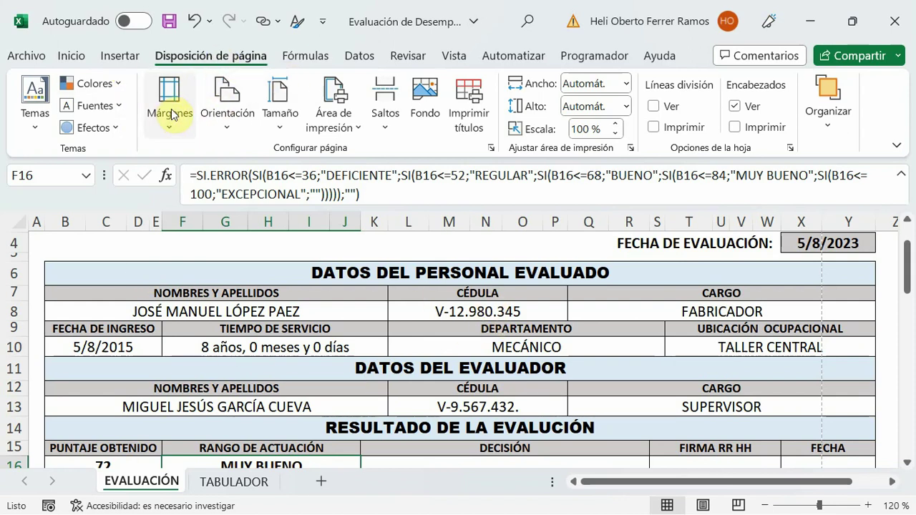
Narrow columns Y, A and W so the EVALUACIÓN form fits one page width.
drag(875, 221, 867, 221)
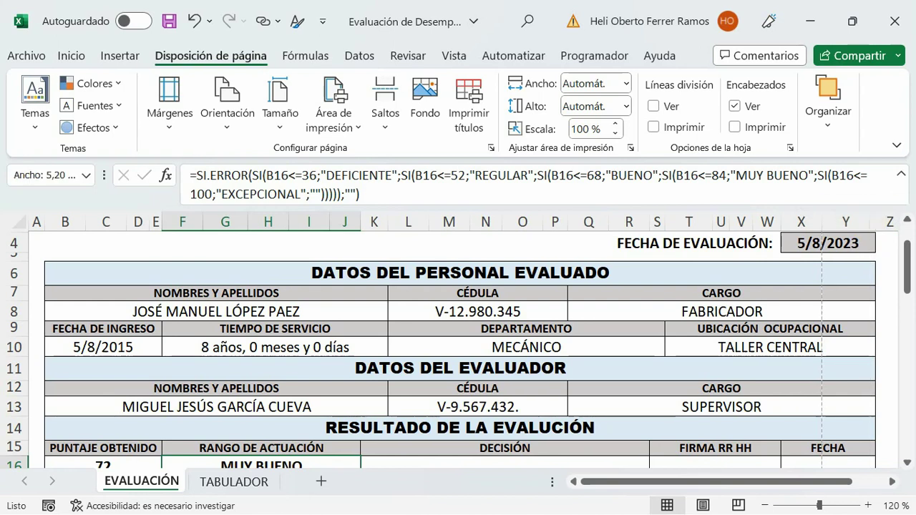
scroll(826, 315, down, 2)
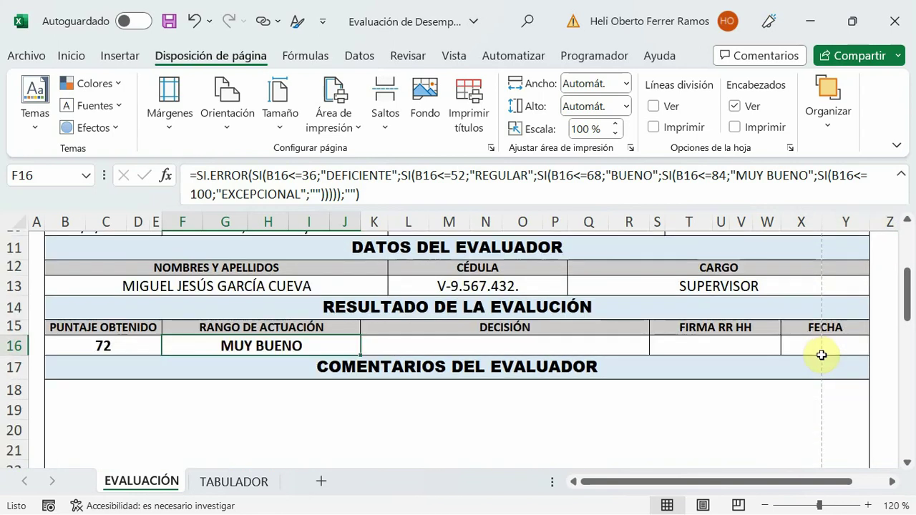
scroll(822, 358, up, 3)
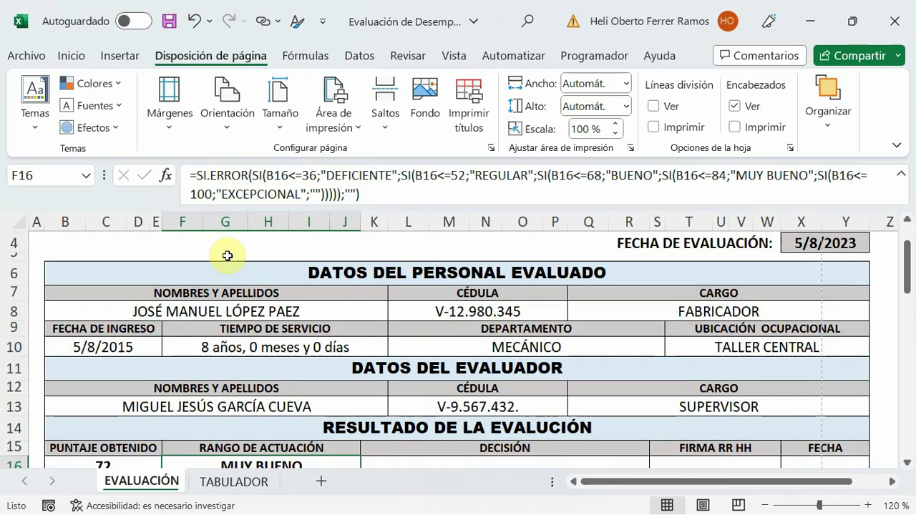
drag(45, 221, 26, 221)
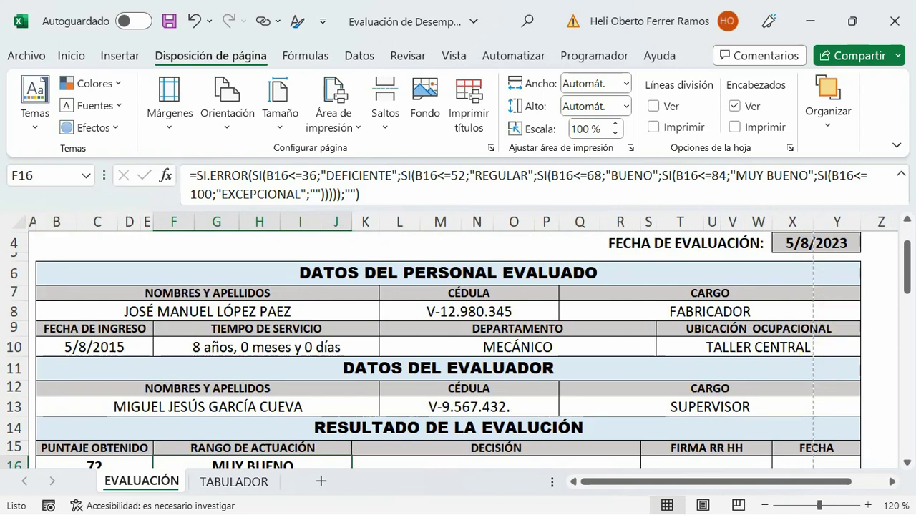
scroll(807, 372, down, 2)
scroll(805, 395, up, 2)
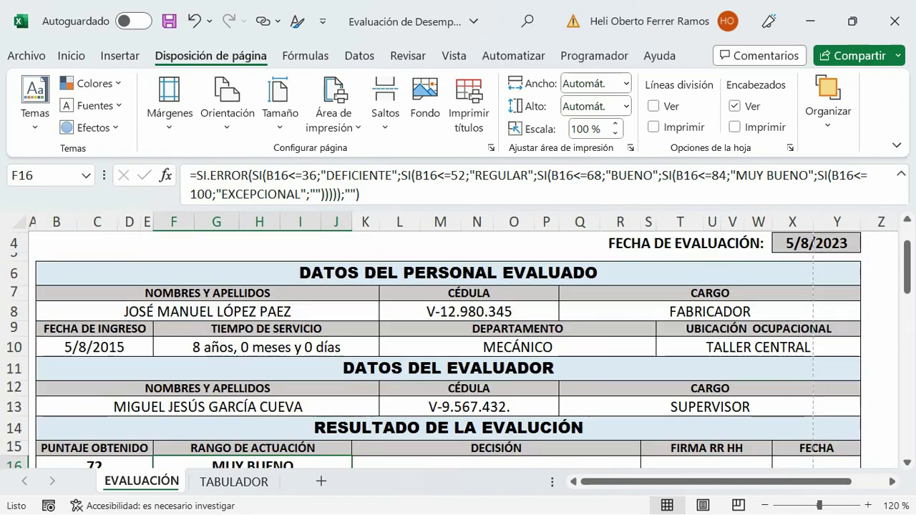
drag(773, 223, 768, 224)
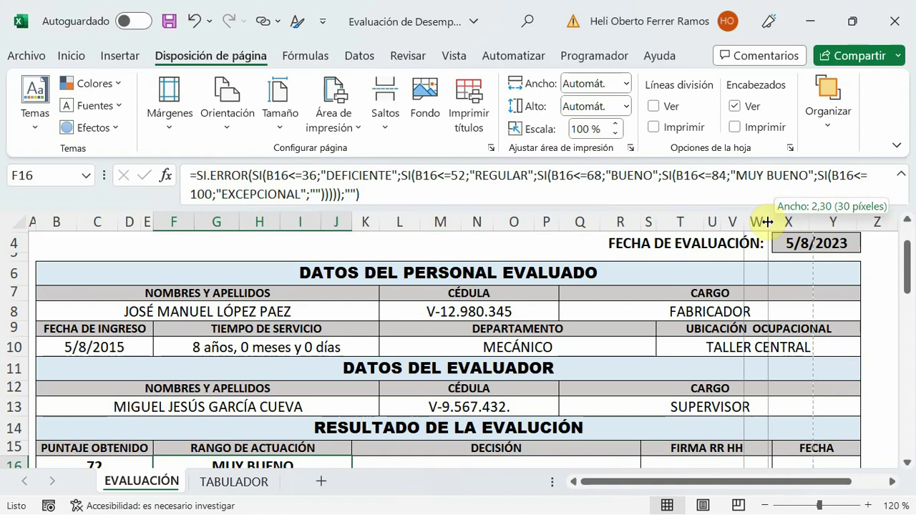
scroll(854, 354, down, 2)
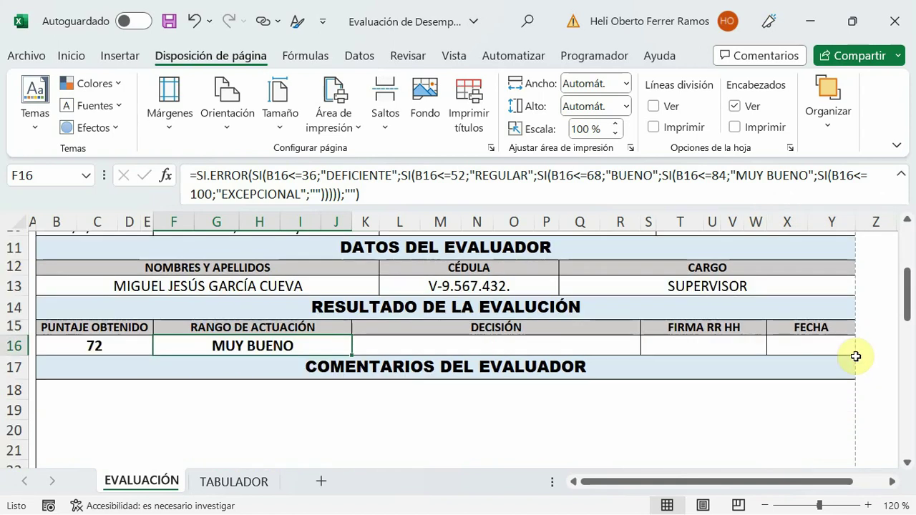
scroll(854, 354, up, 1)
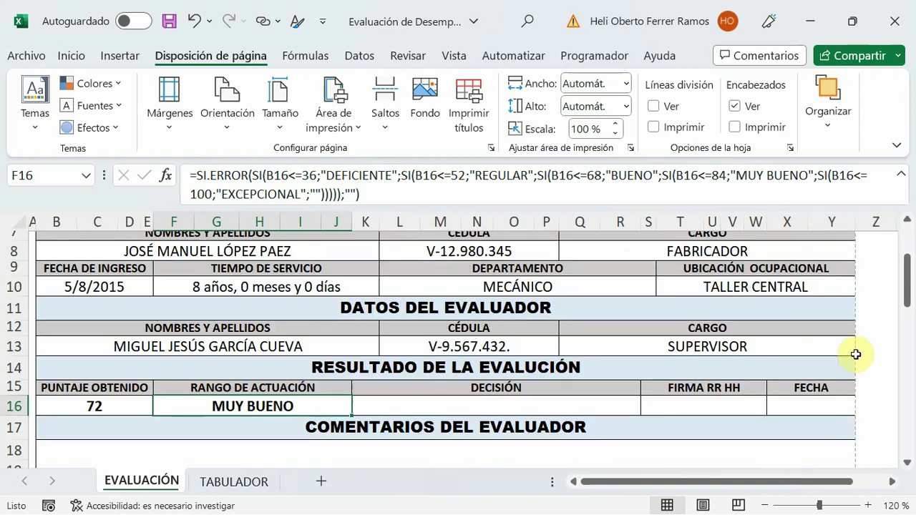
click(34, 57)
click(50, 332)
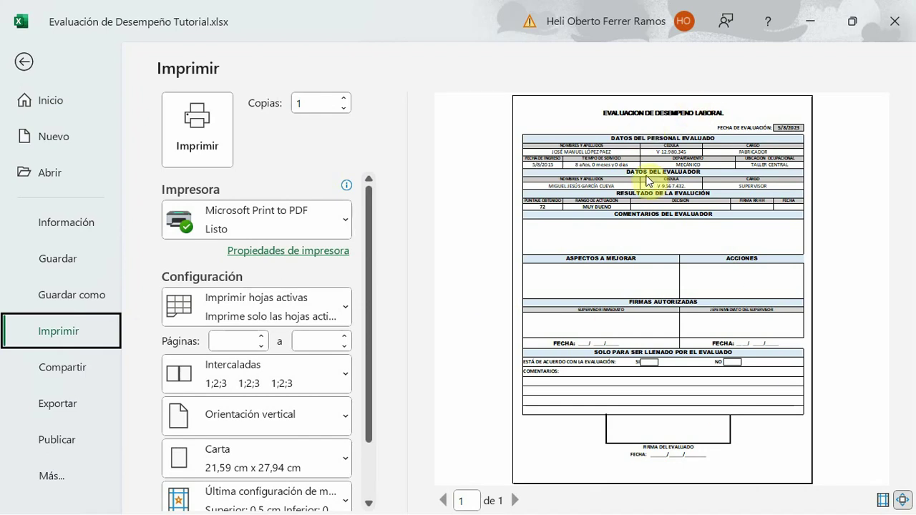
key(Escape)
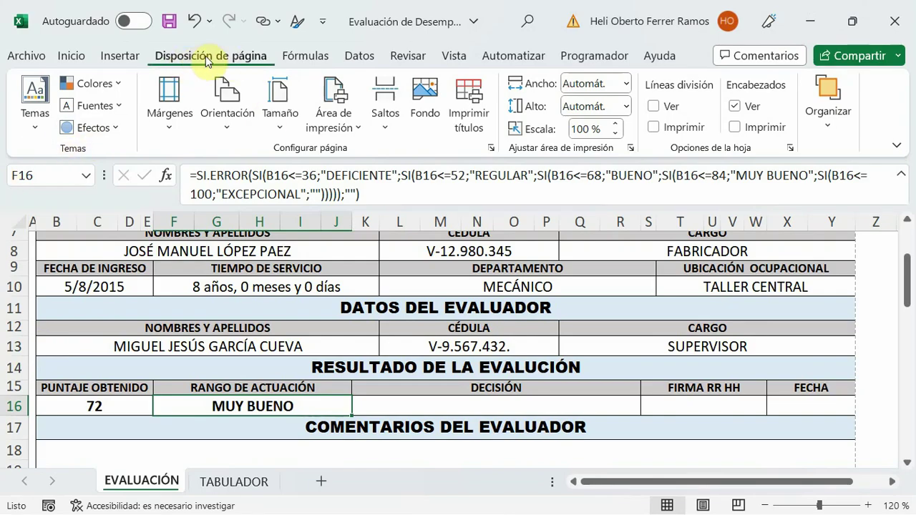
scroll(554, 377, down, 2)
scroll(553, 377, down, 1)
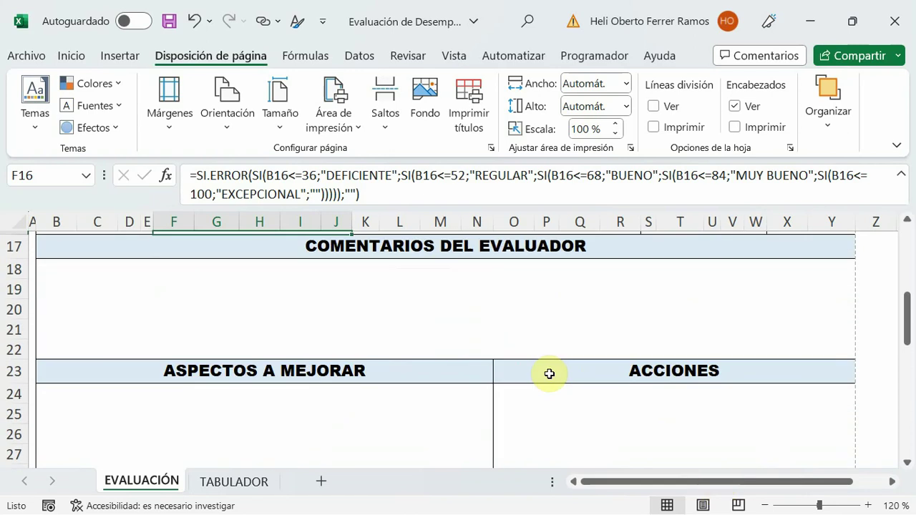
scroll(548, 372, up, 3)
click(227, 489)
scroll(476, 432, down, 3)
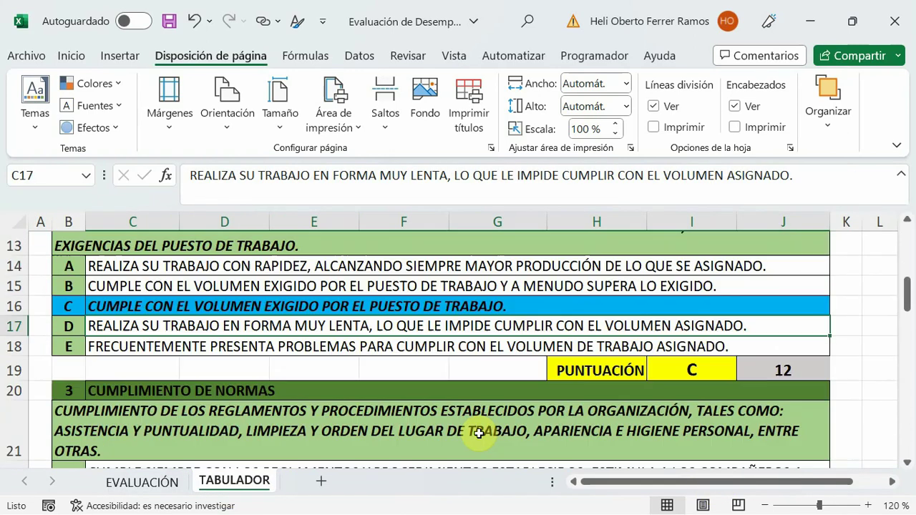
scroll(484, 429, up, 2)
scroll(144, 494, down, 1)
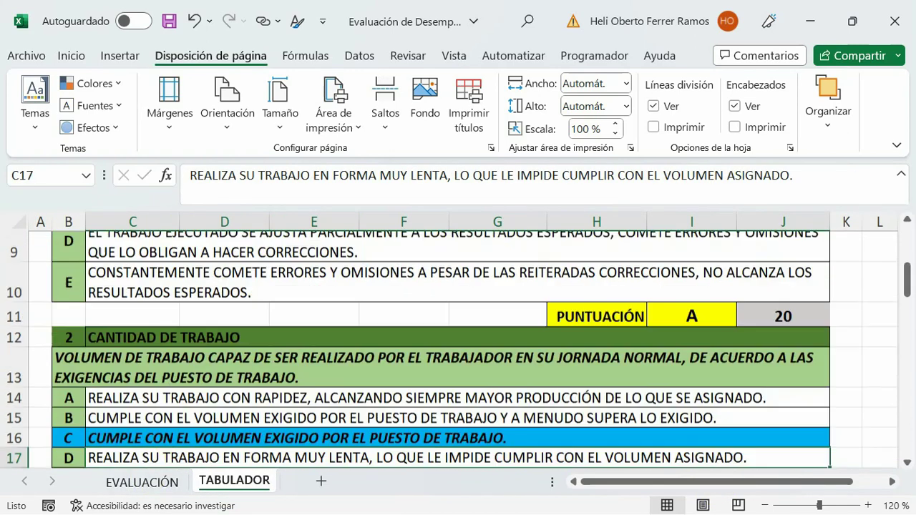
scroll(121, 489, down, 1)
click(118, 485)
scroll(430, 405, down, 1)
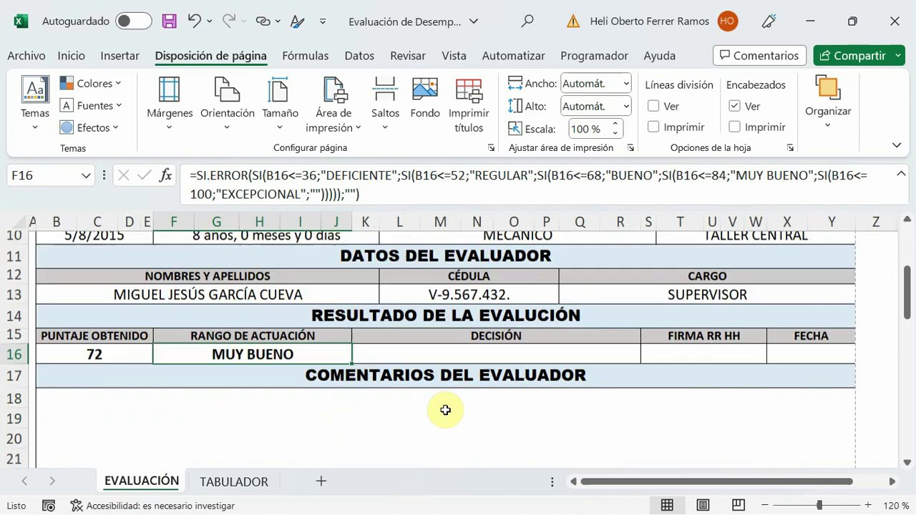
scroll(446, 406, down, 2)
scroll(454, 403, up, 3)
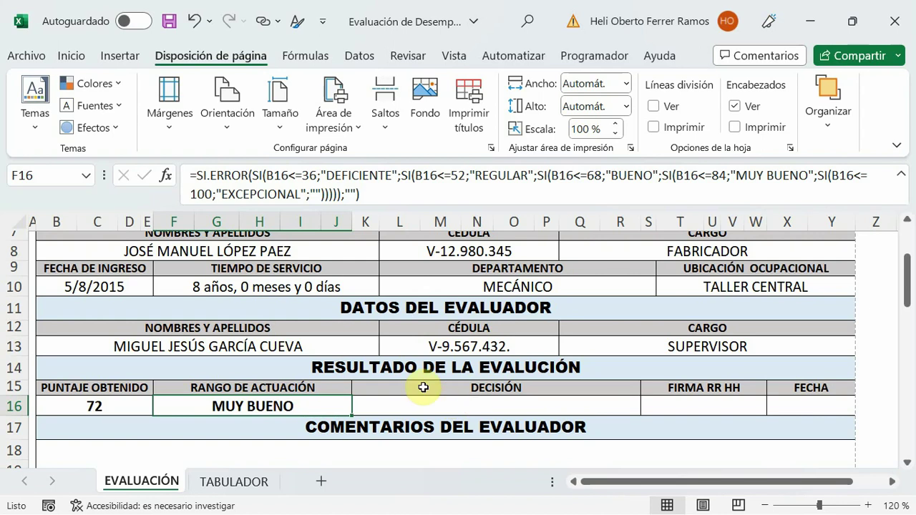
scroll(426, 394, up, 2)
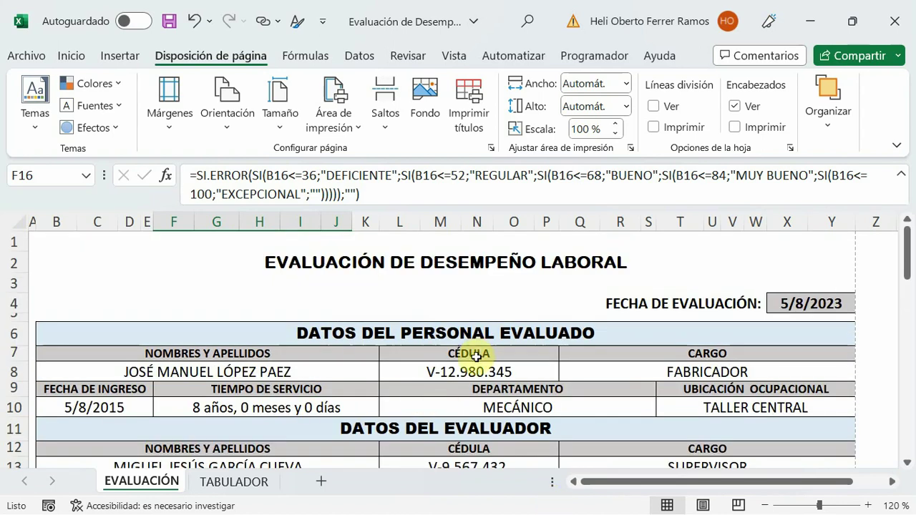
scroll(467, 356, down, 1)
scroll(469, 358, down, 1)
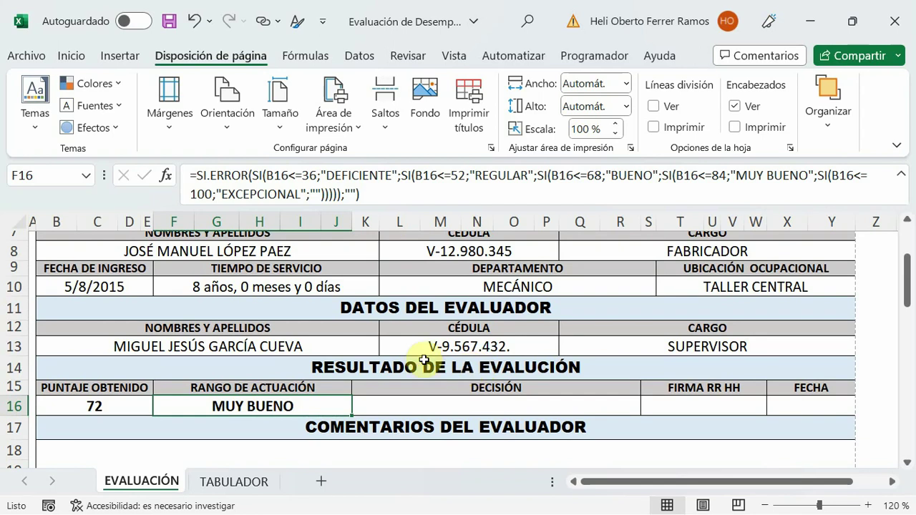
scroll(424, 360, up, 2)
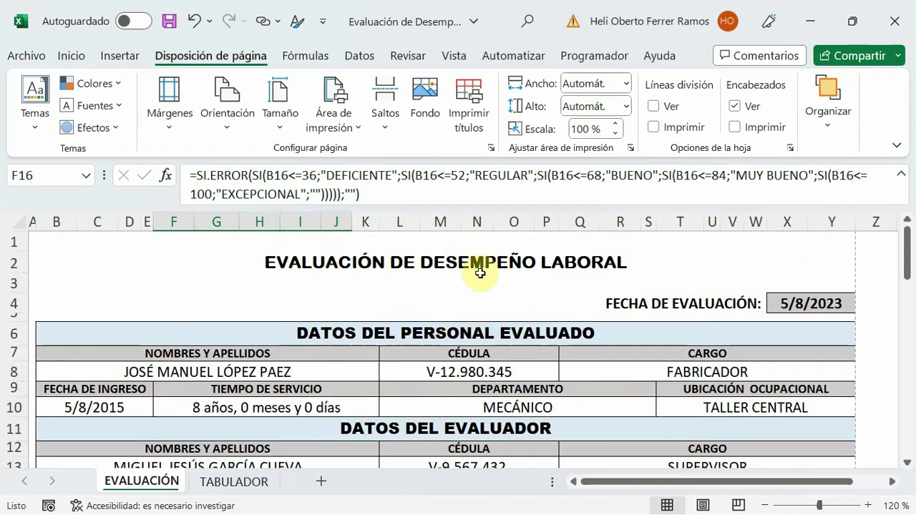
click(420, 333)
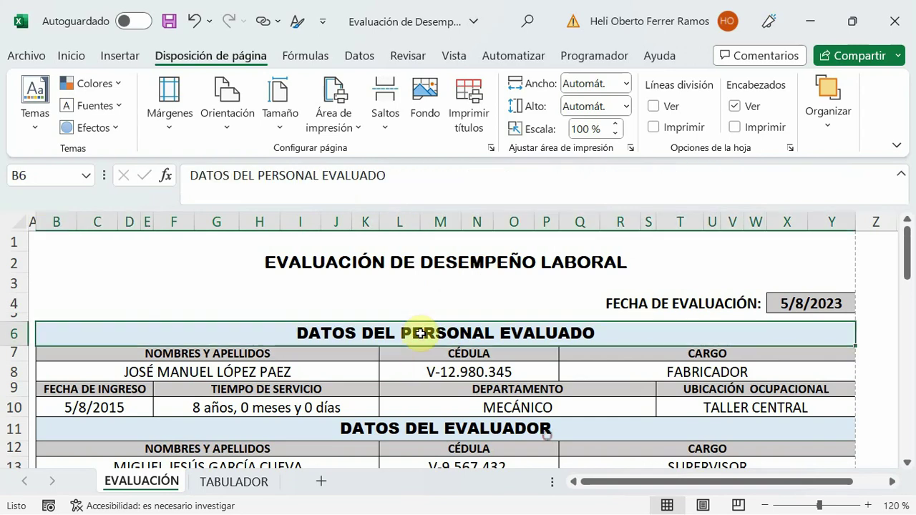